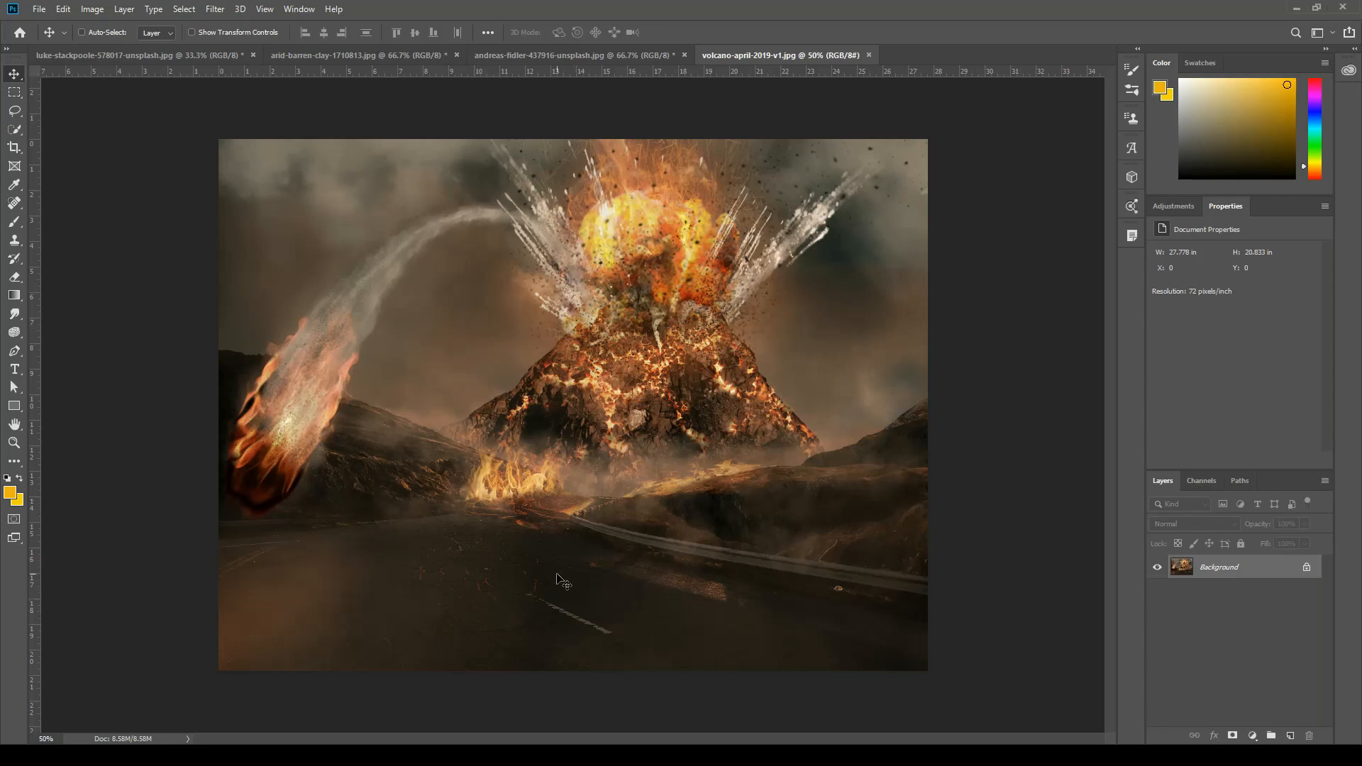
Examine the lava cracks and flames in the finished volcano composite, and close volcano-april-2019-v1.jpg.
key("ctrl+plus")
key("ctrl+plus")
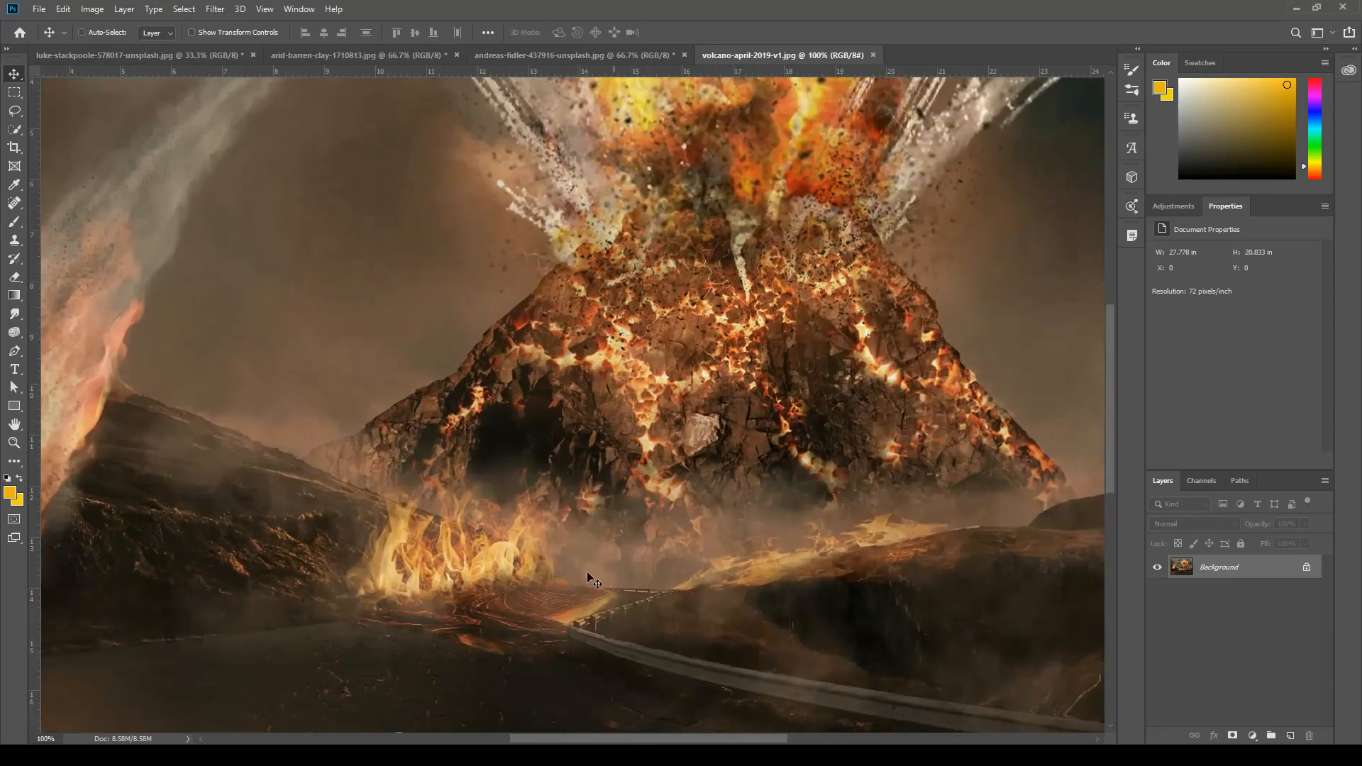
left_click_drag(628, 593, 685, 362)
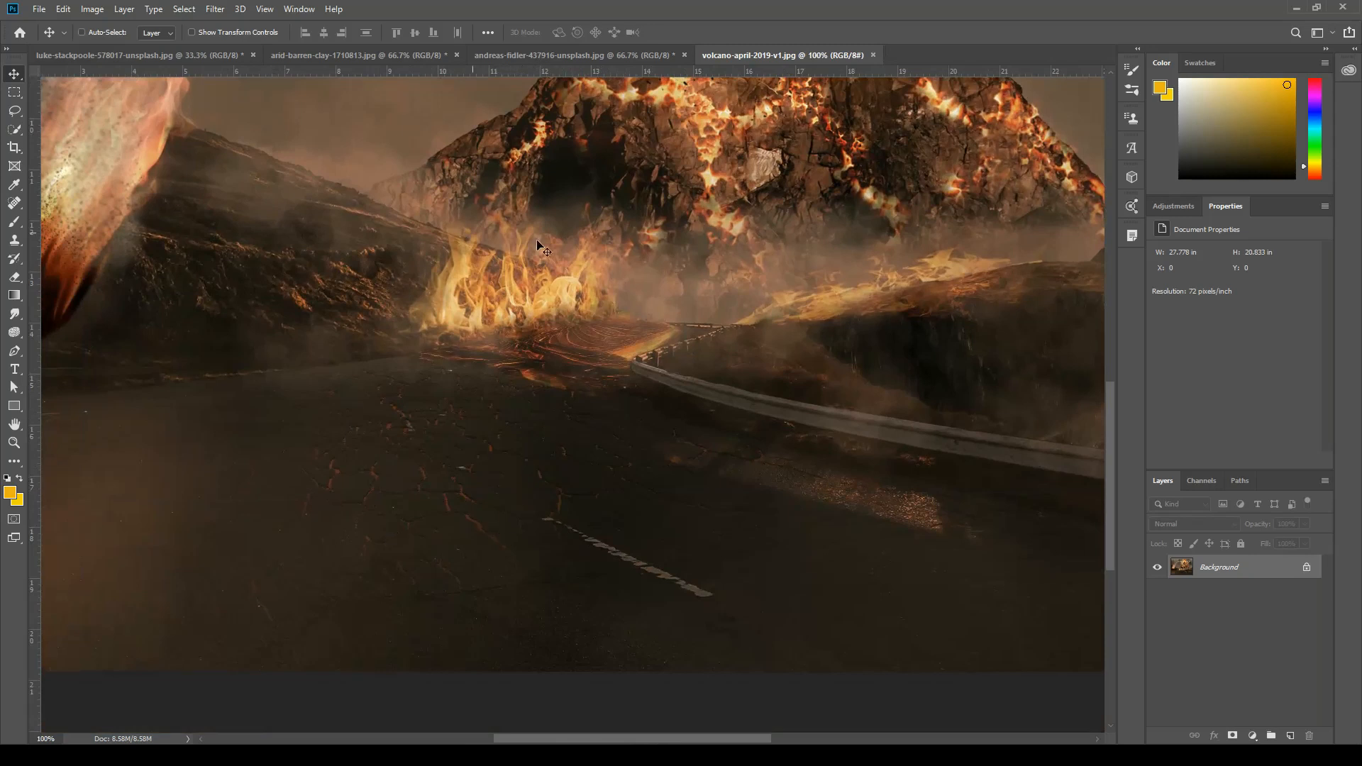
key("ctrl+minus")
key("ctrl+minus")
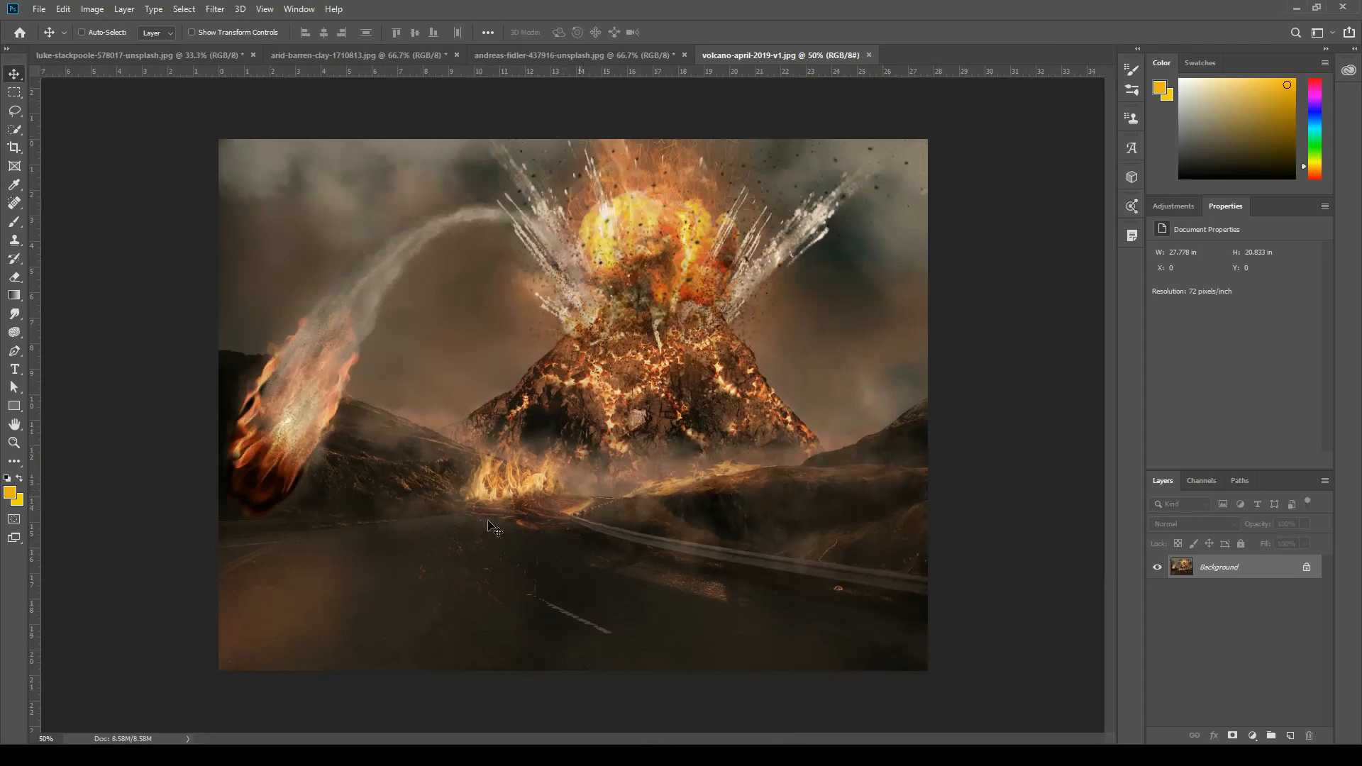
left_click(870, 57)
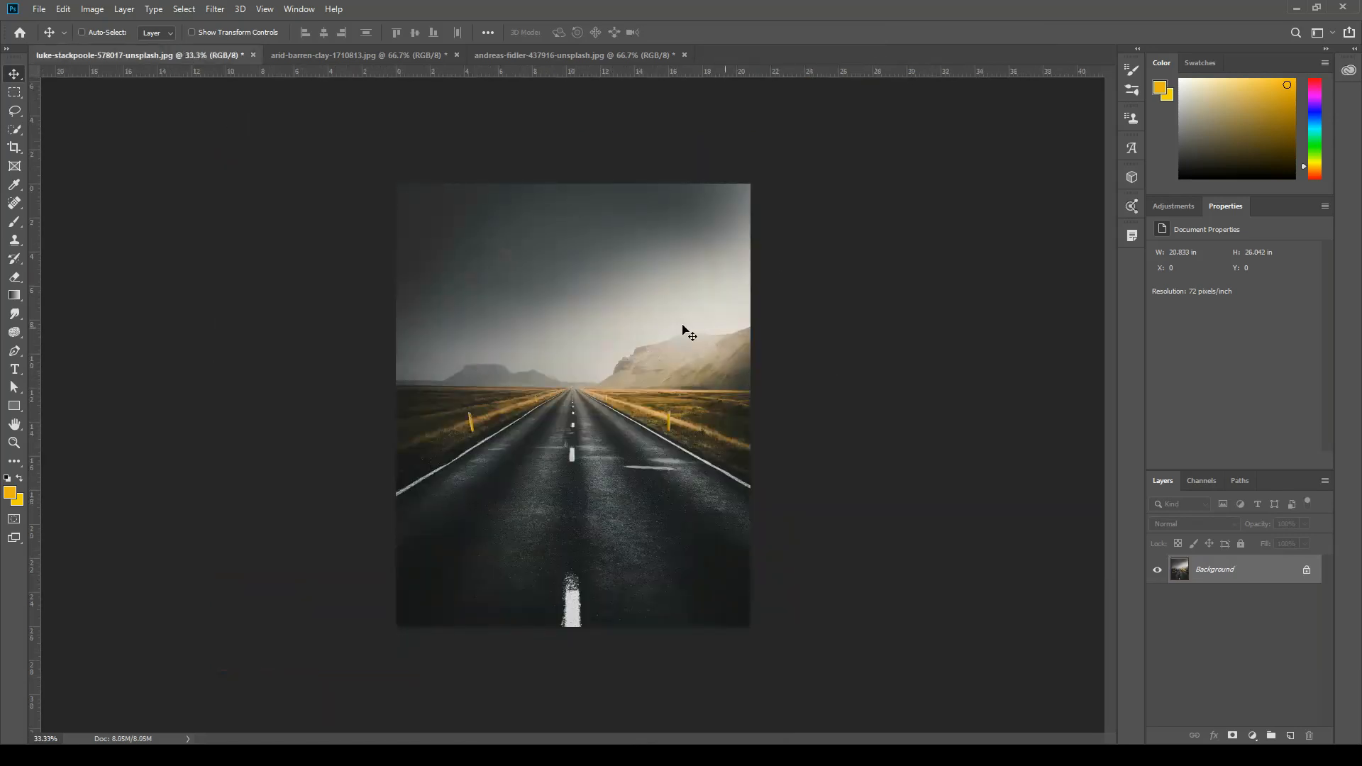
Convert the road photo's locked Background into a regular layer named "original".
key("ctrl+plus")
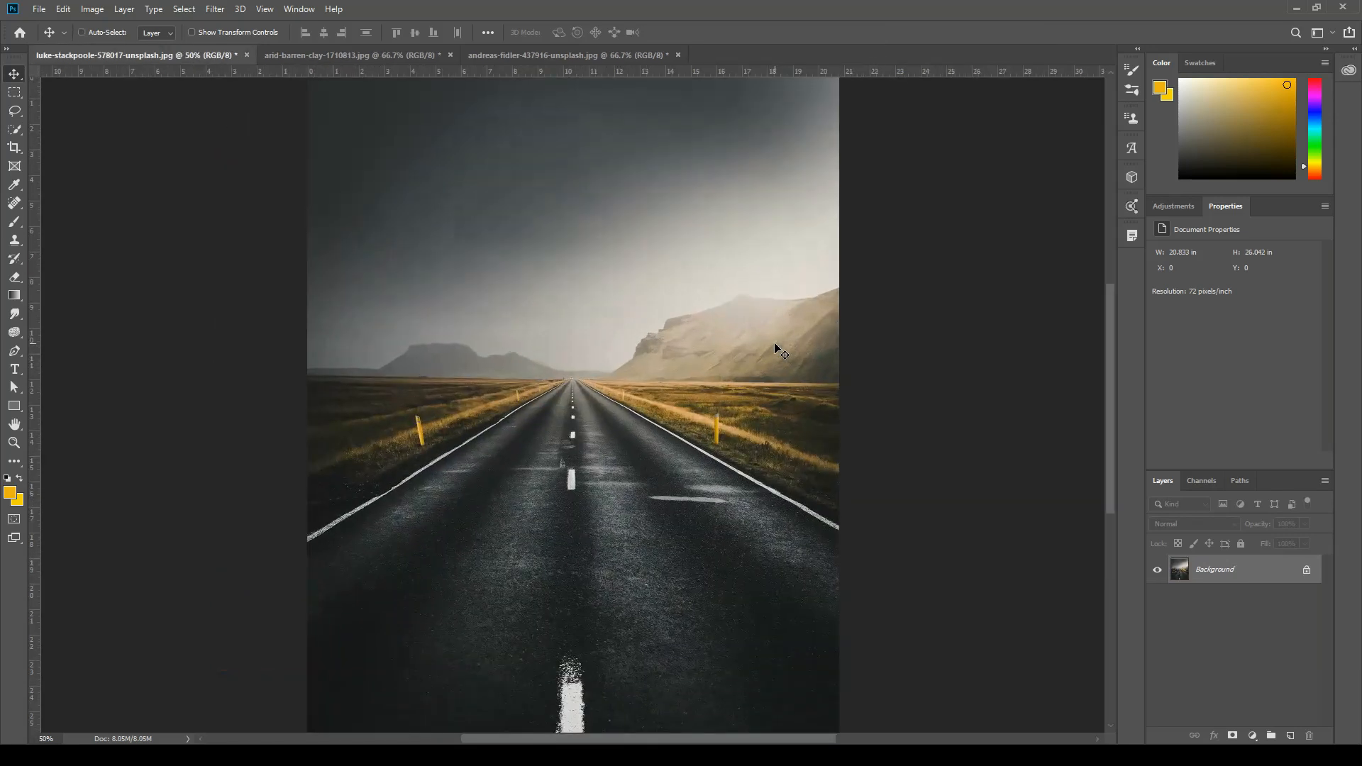
left_click_drag(647, 599, 665, 554)
left_click_drag(672, 509, 664, 518)
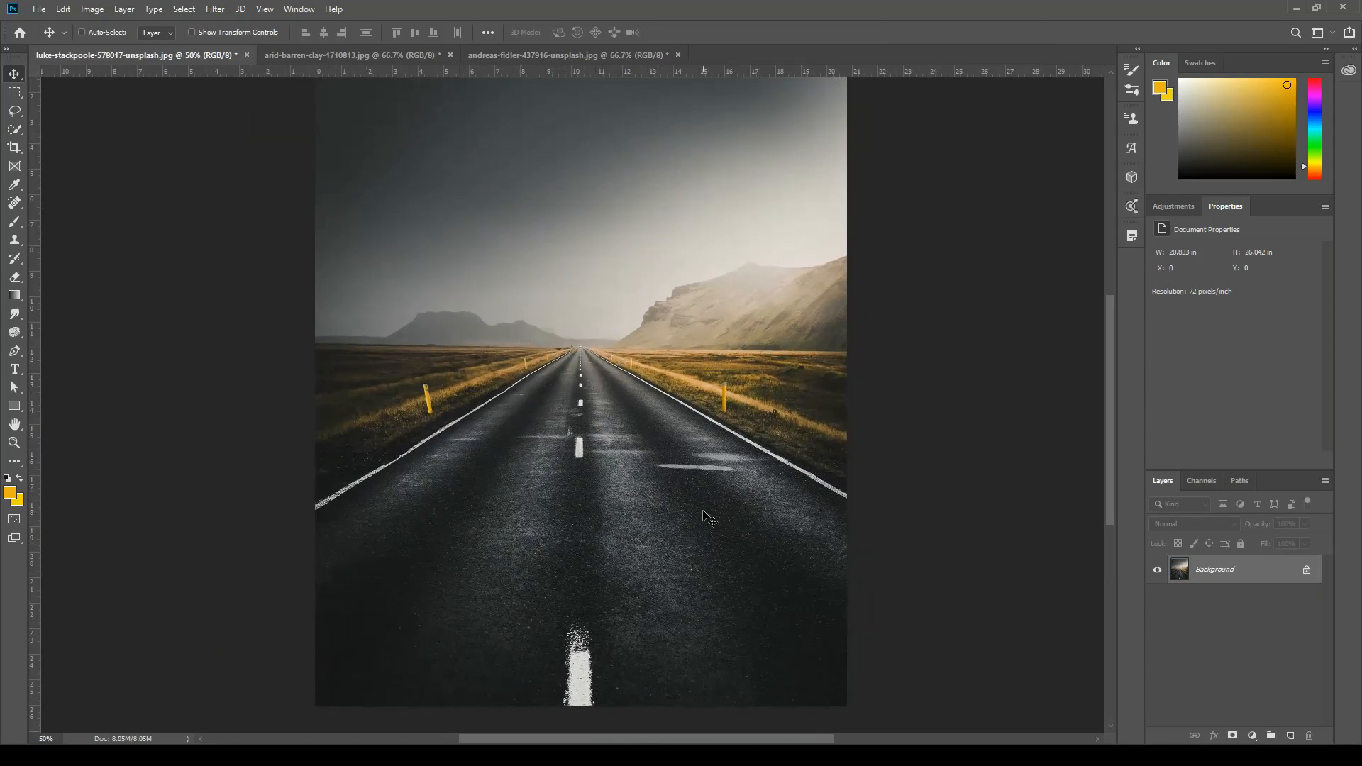
double_click(1269, 578)
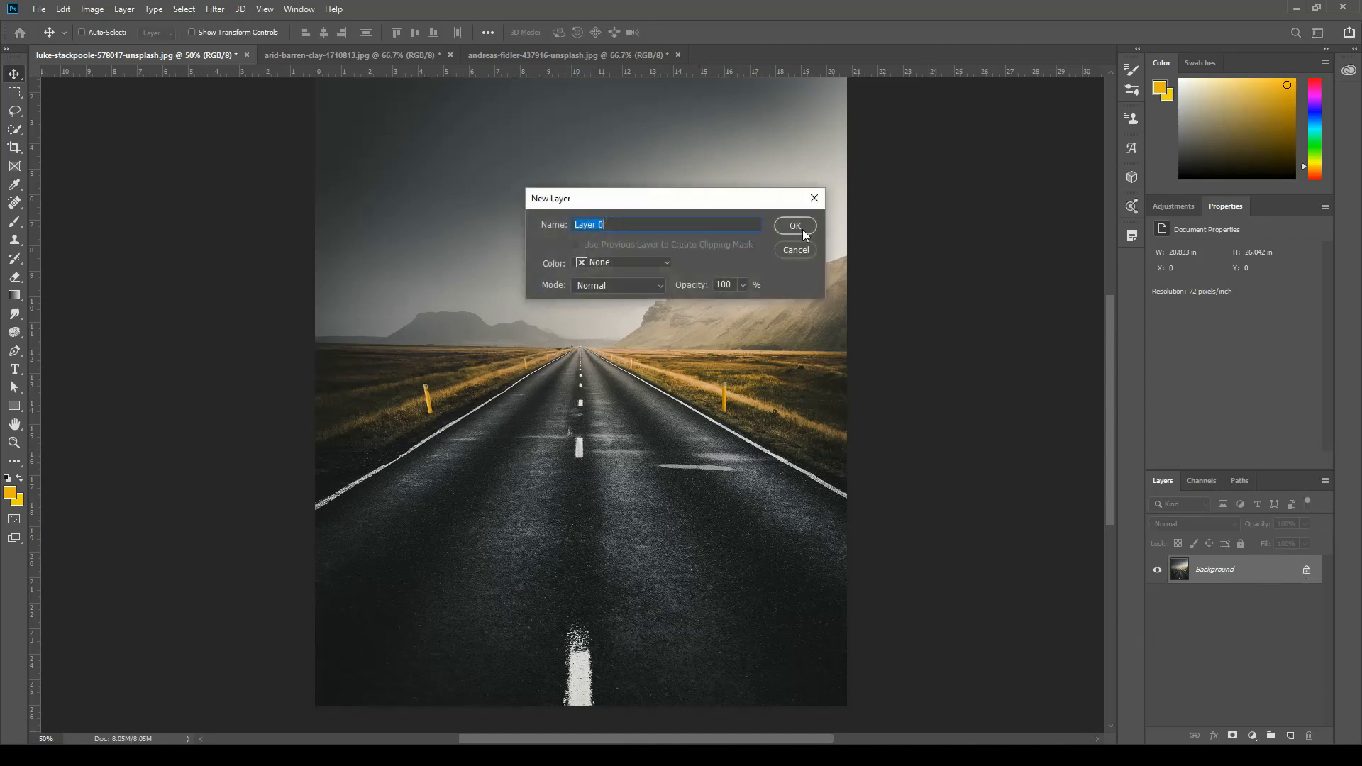
type("original")
left_click(802, 228)
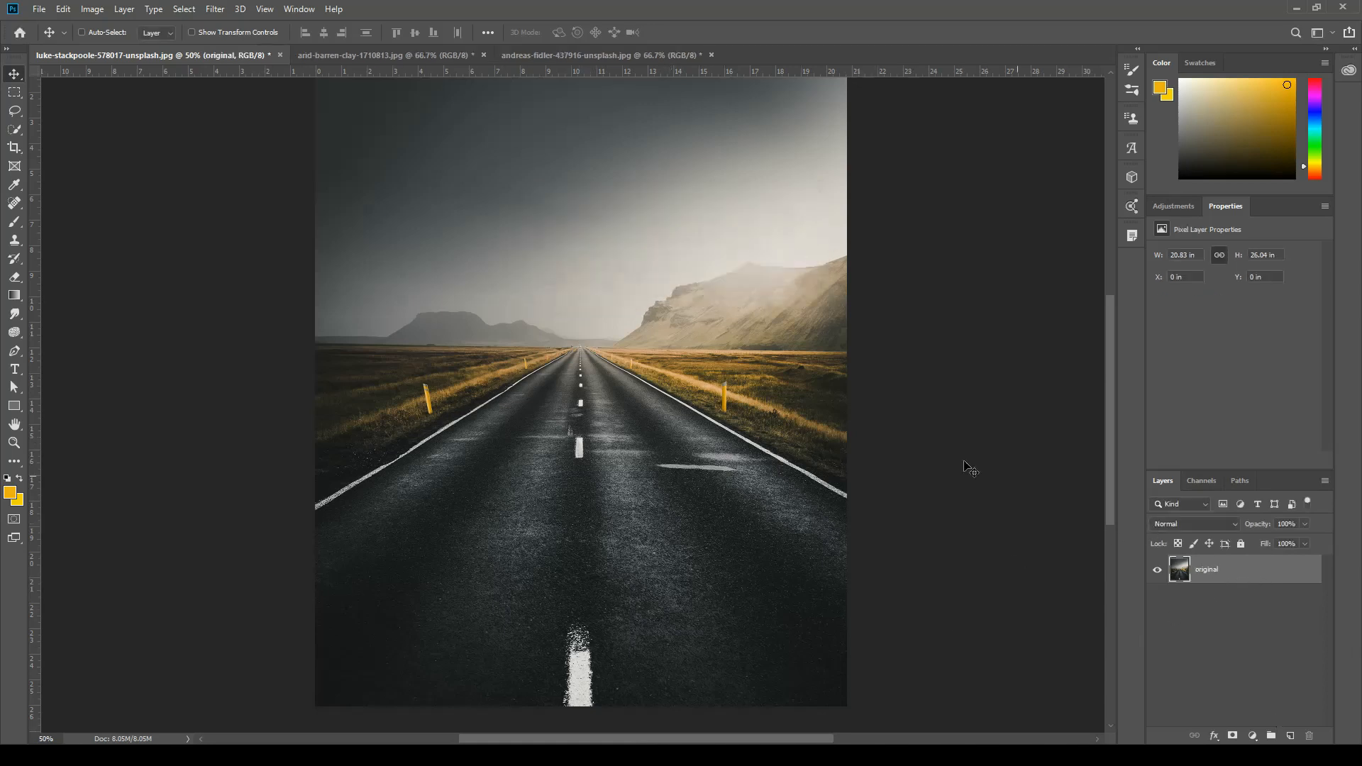
Duplicate the "original" layer and rename the copy "road".
right_click(1251, 577)
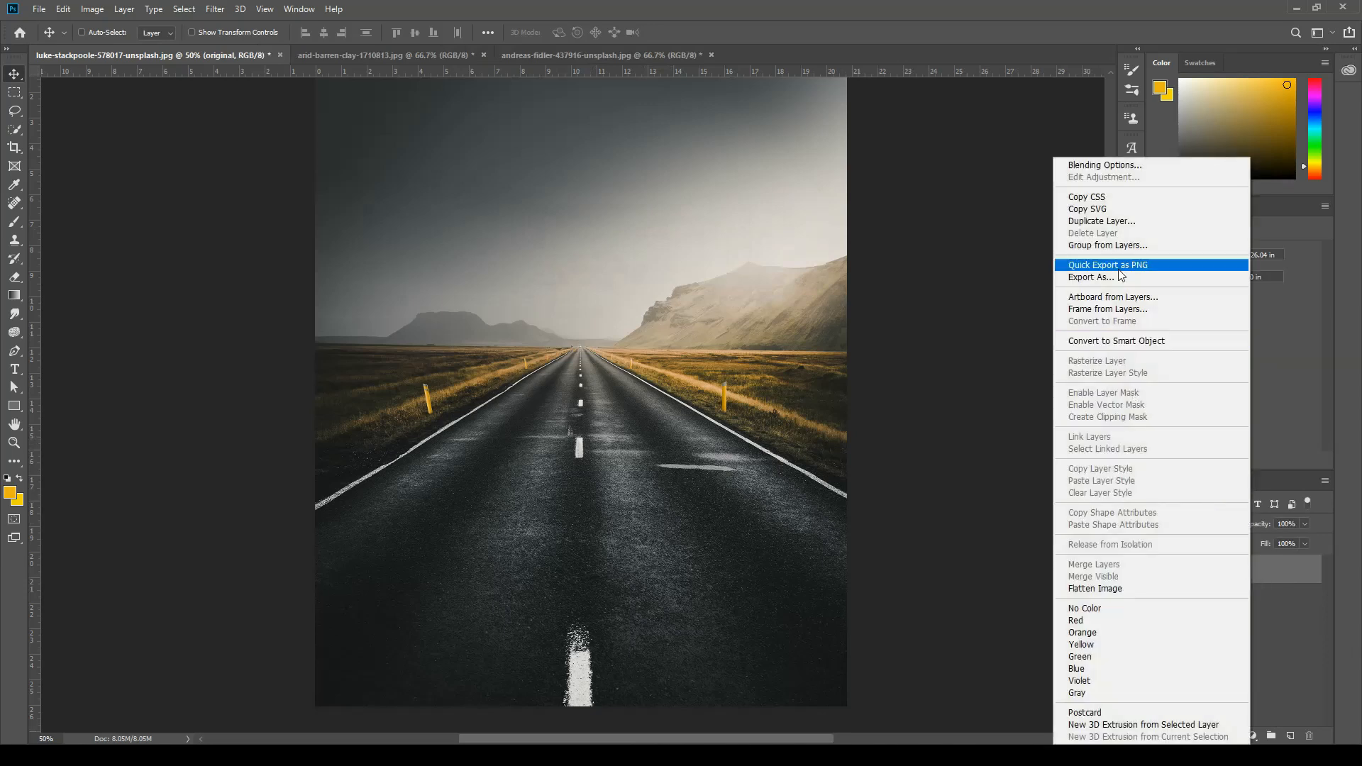
left_click(1316, 645)
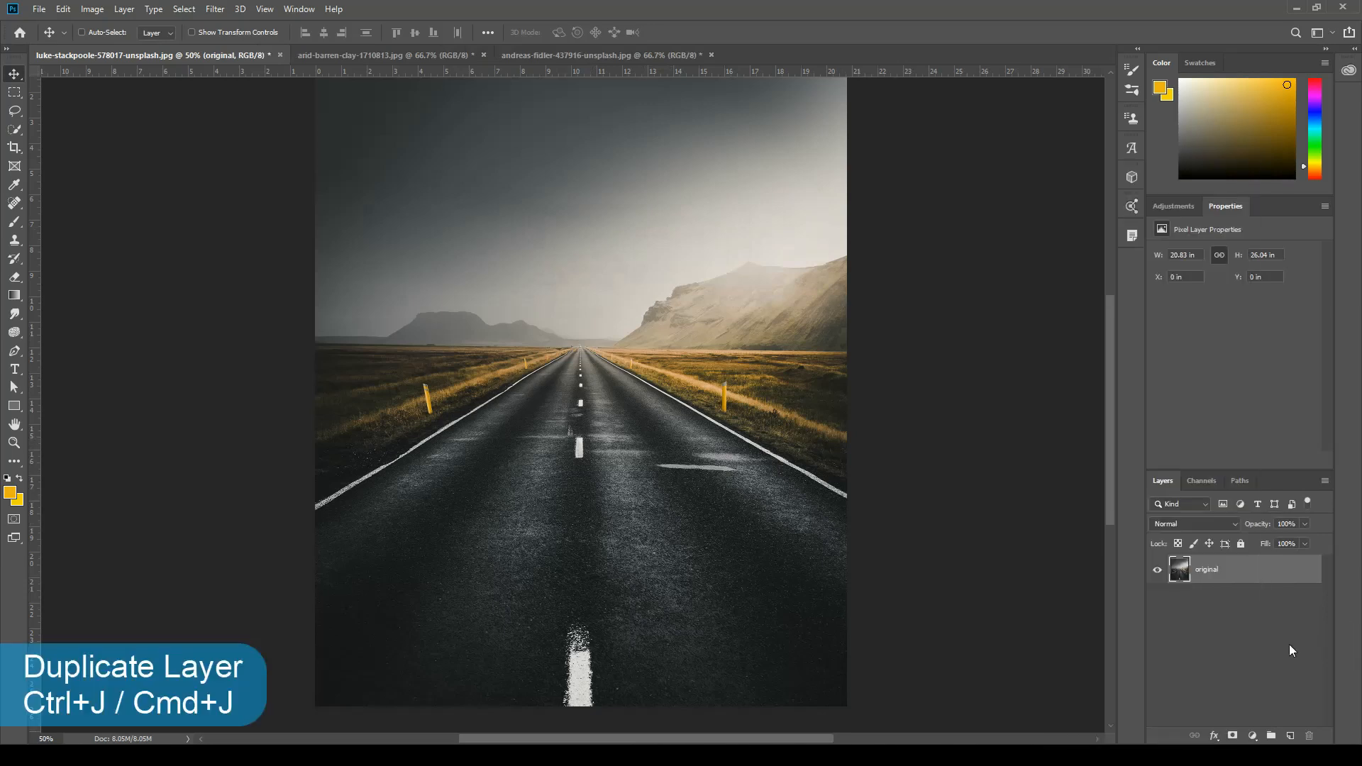
key("ctrl+j")
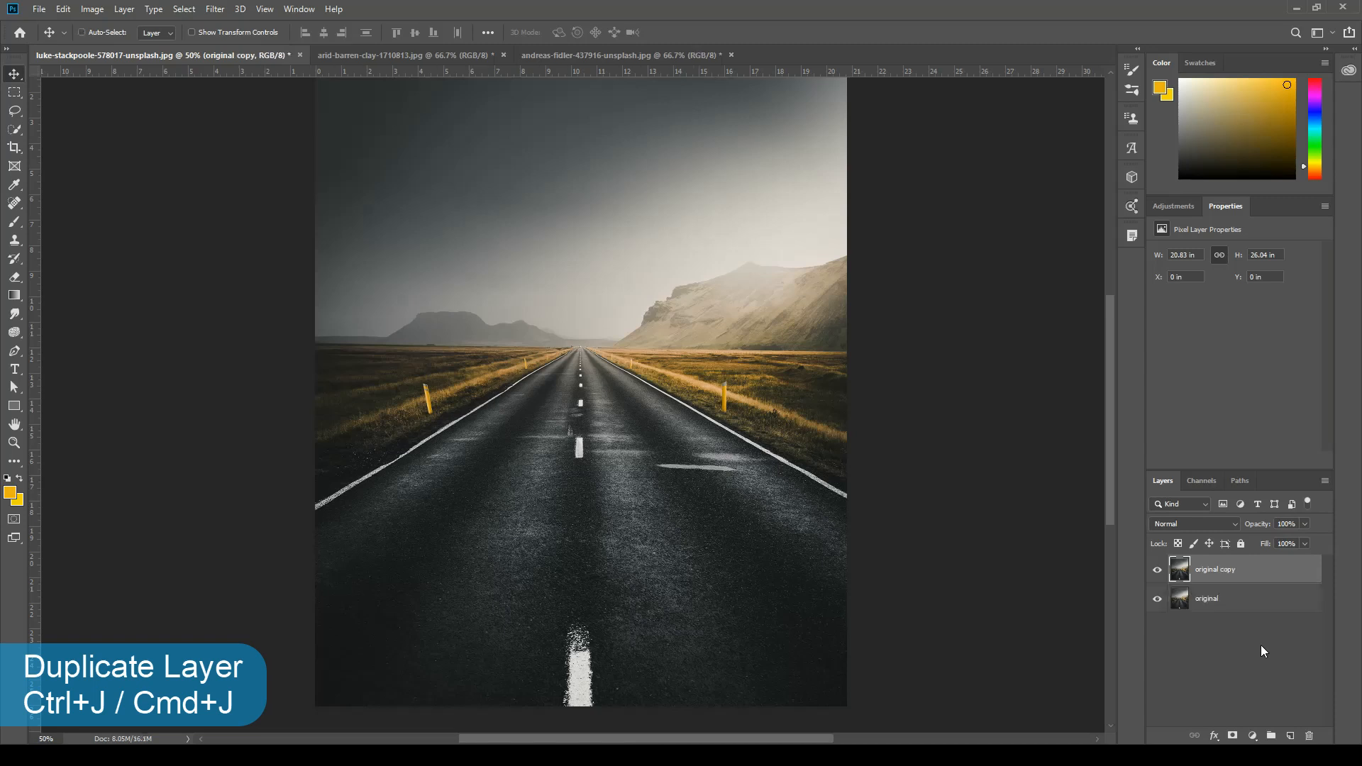
double_click(1218, 572)
type("road")
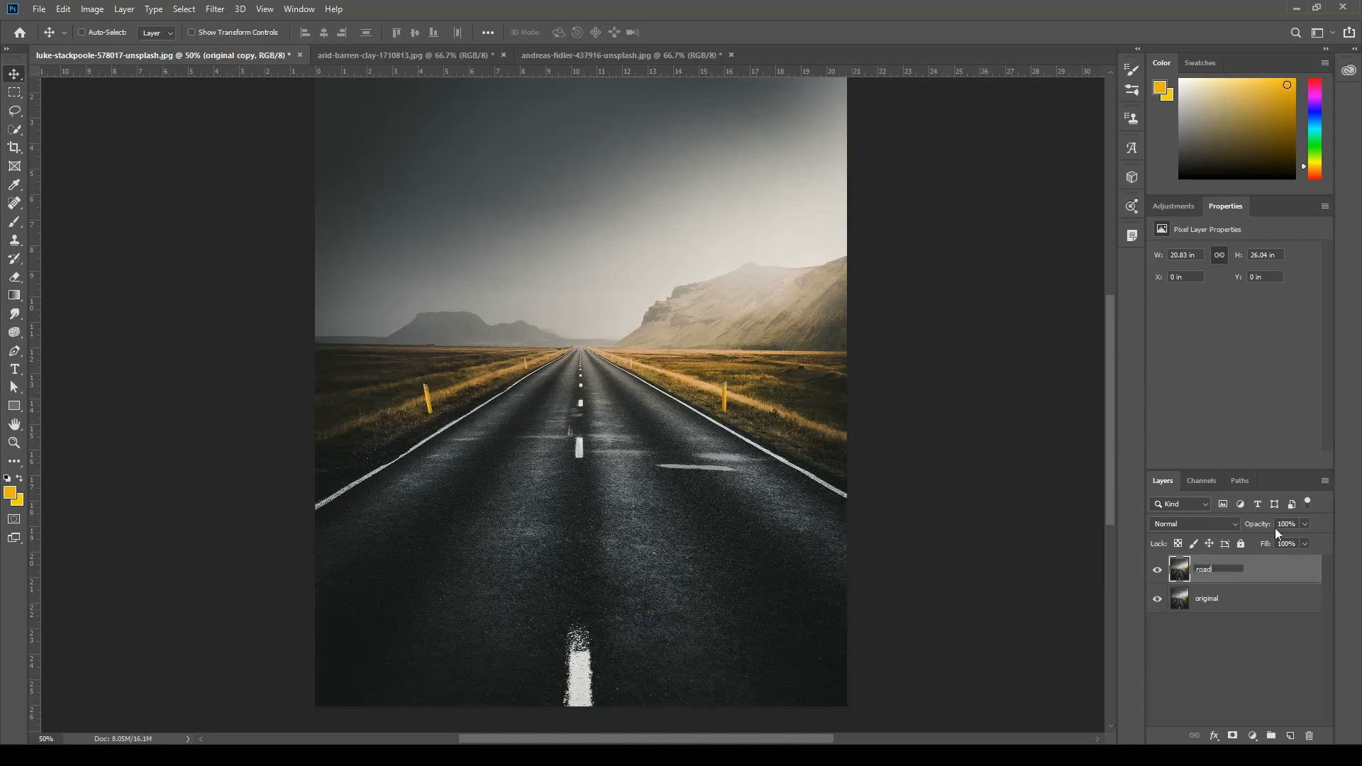
key("Return")
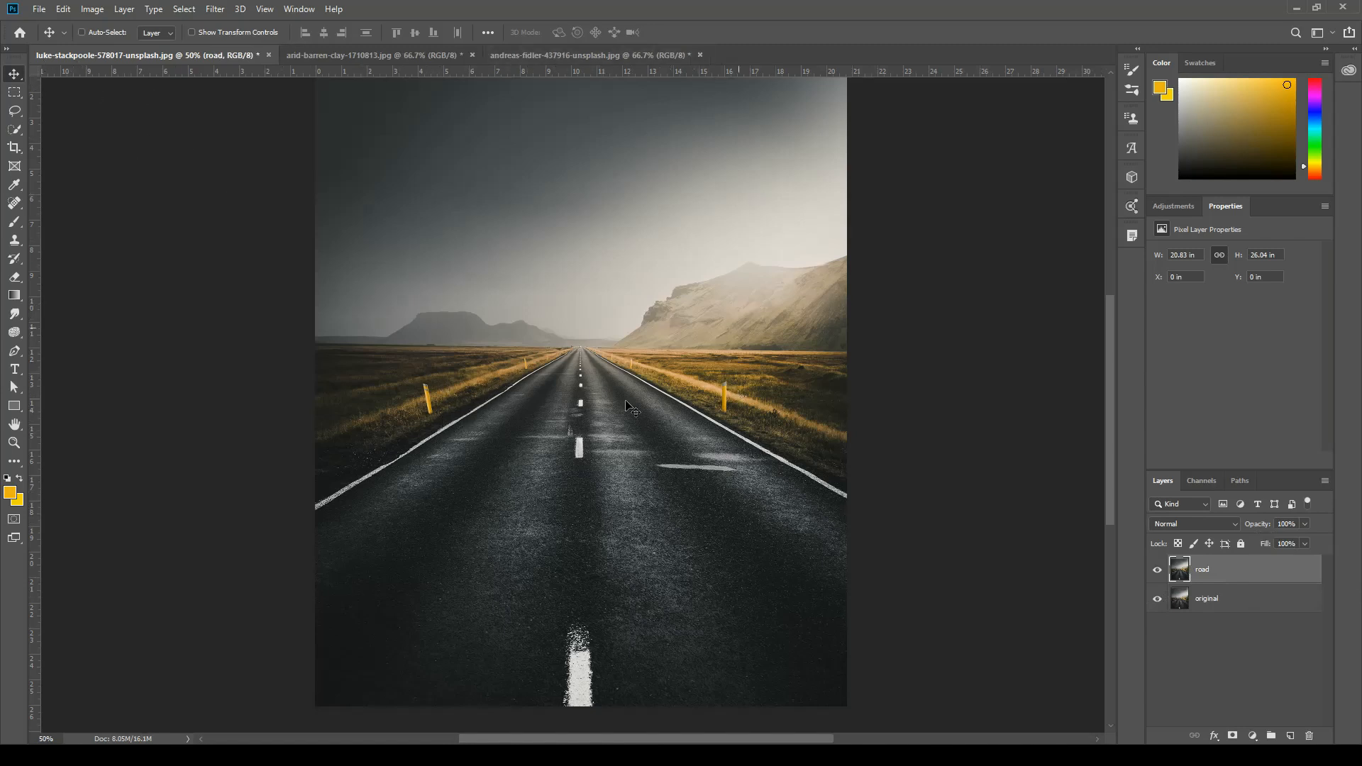
Select the asphalt road with the Quick Selection tool and mask the "road" layer to it, checking the cutout without the "original" layer.
left_click(332, 59)
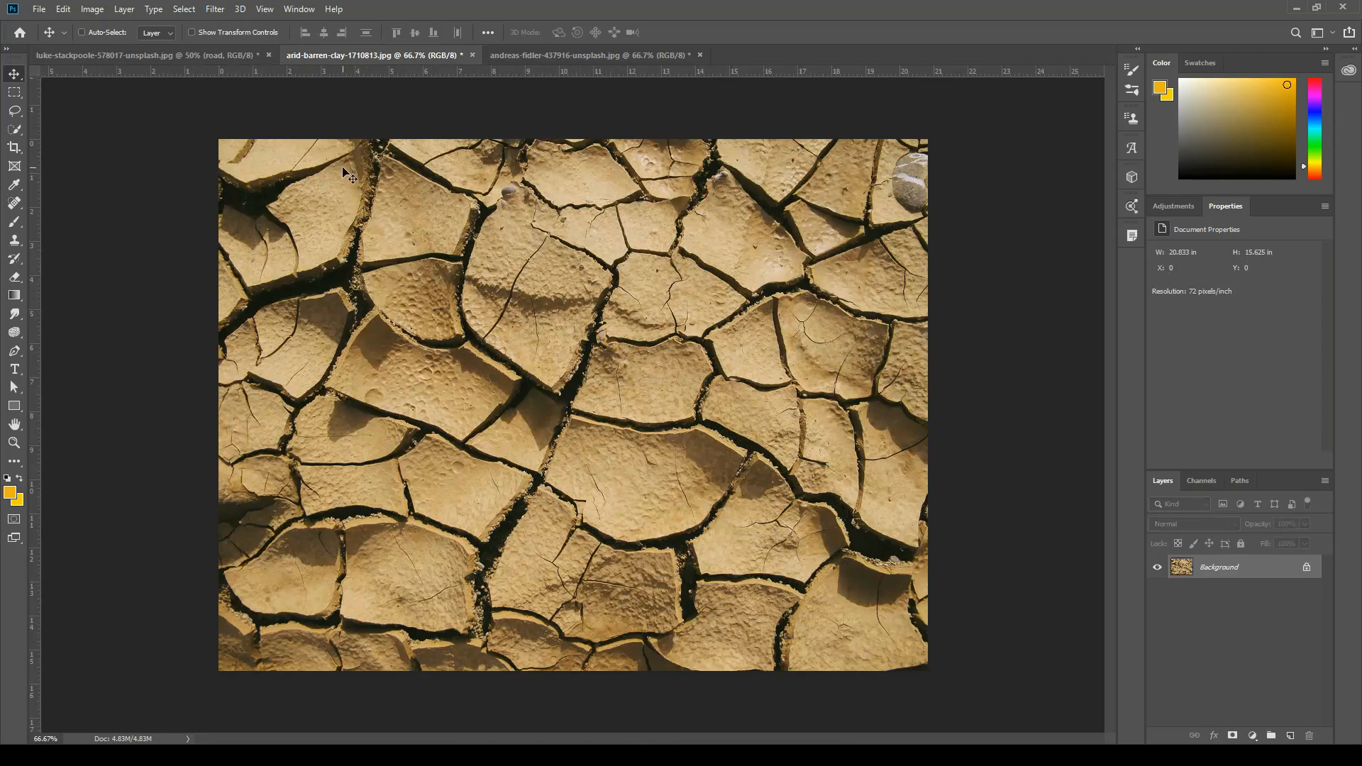
left_click(167, 54)
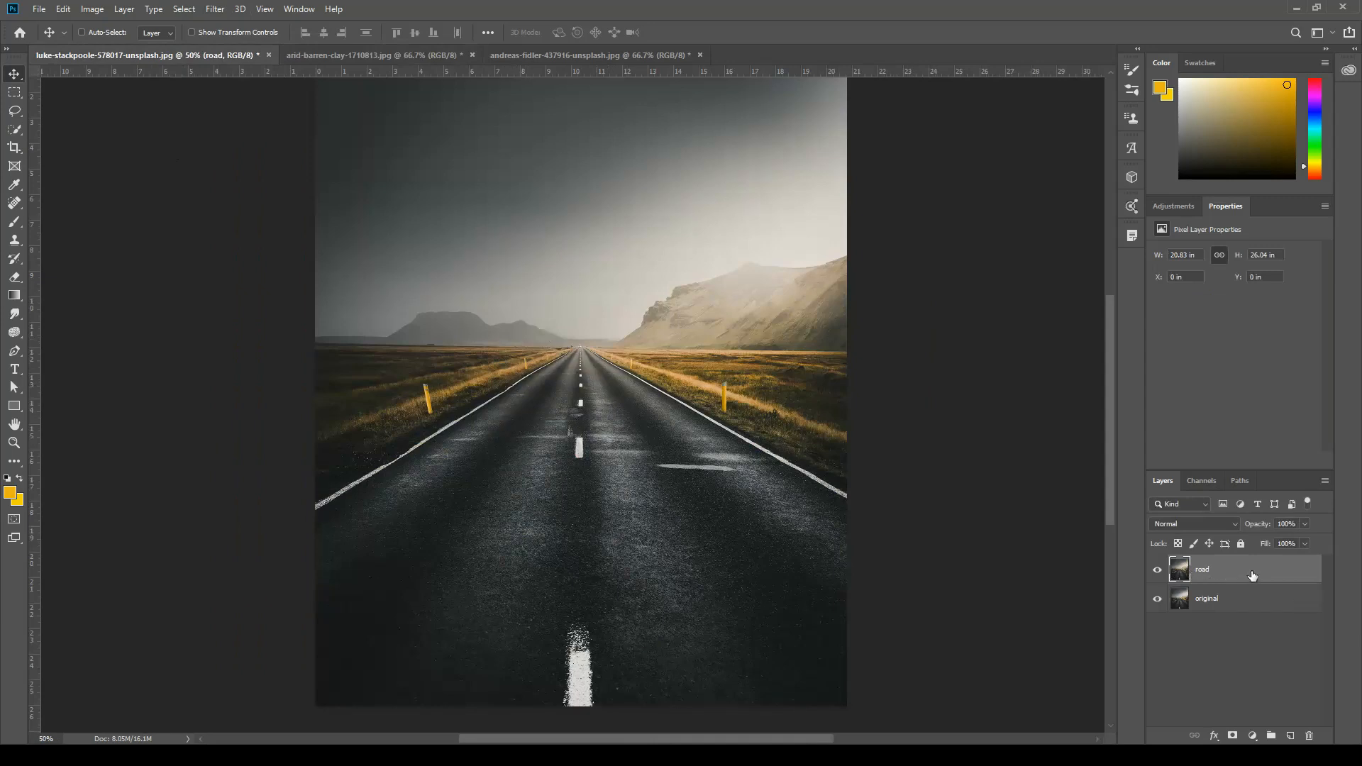
left_click(15, 130)
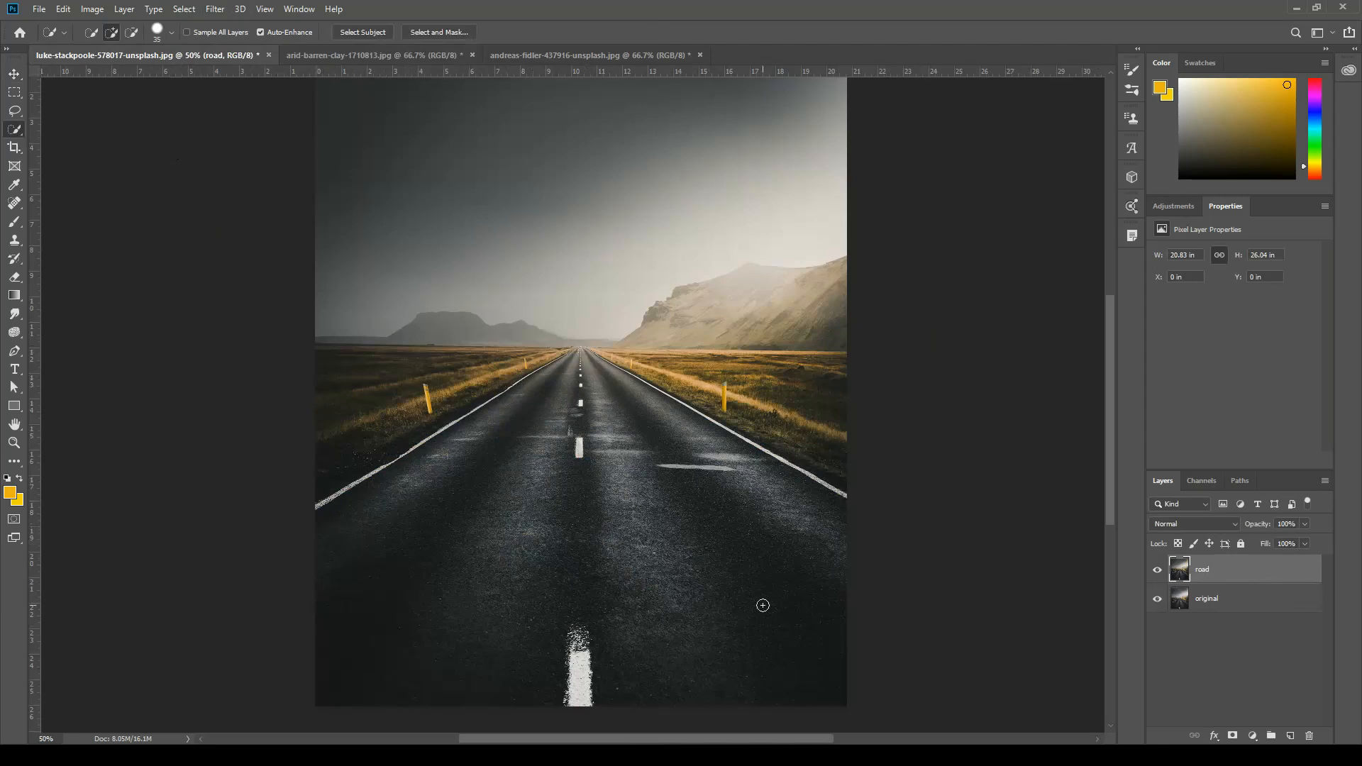
mouse_move(292, 539)
left_mouse_down()
mouse_move(579, 362)
mouse_move(573, 422)
mouse_move(769, 535)
mouse_move(842, 663)
left_mouse_up()
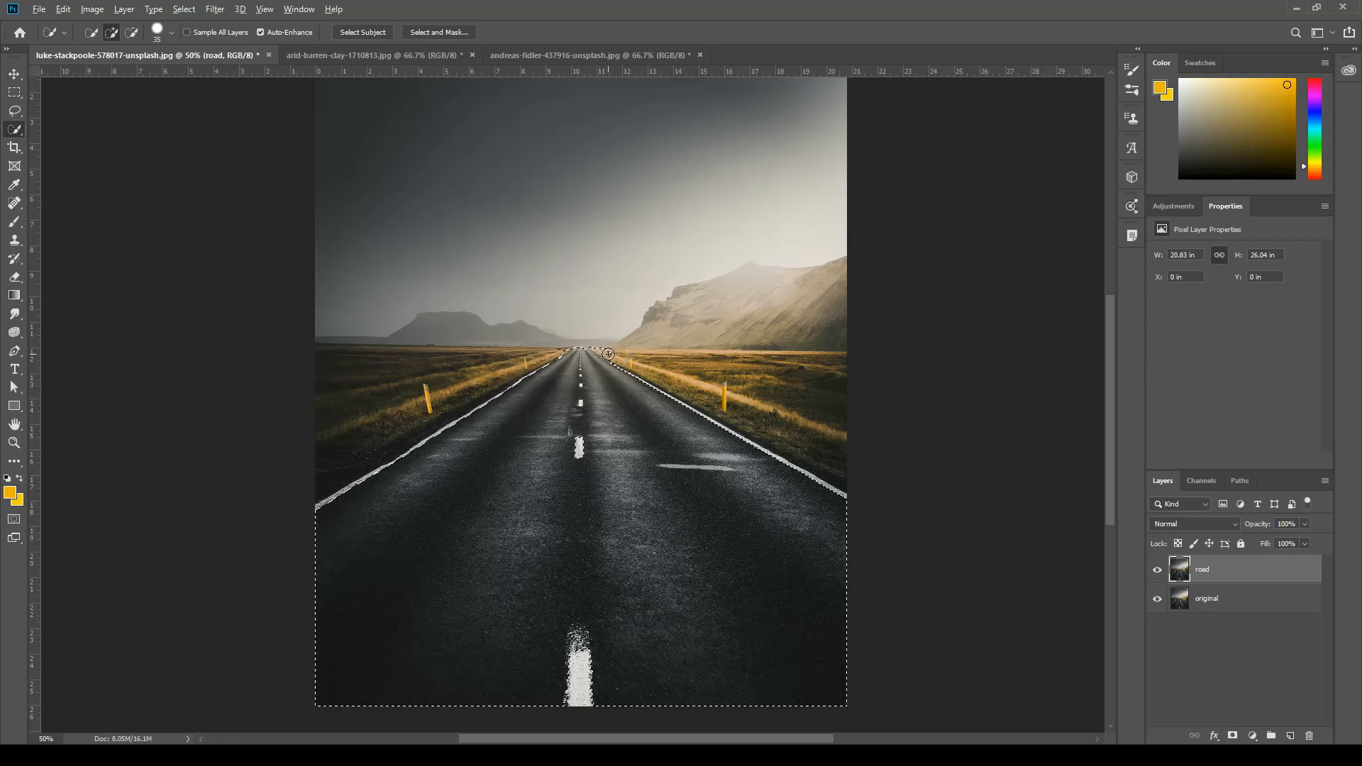
key("alt")
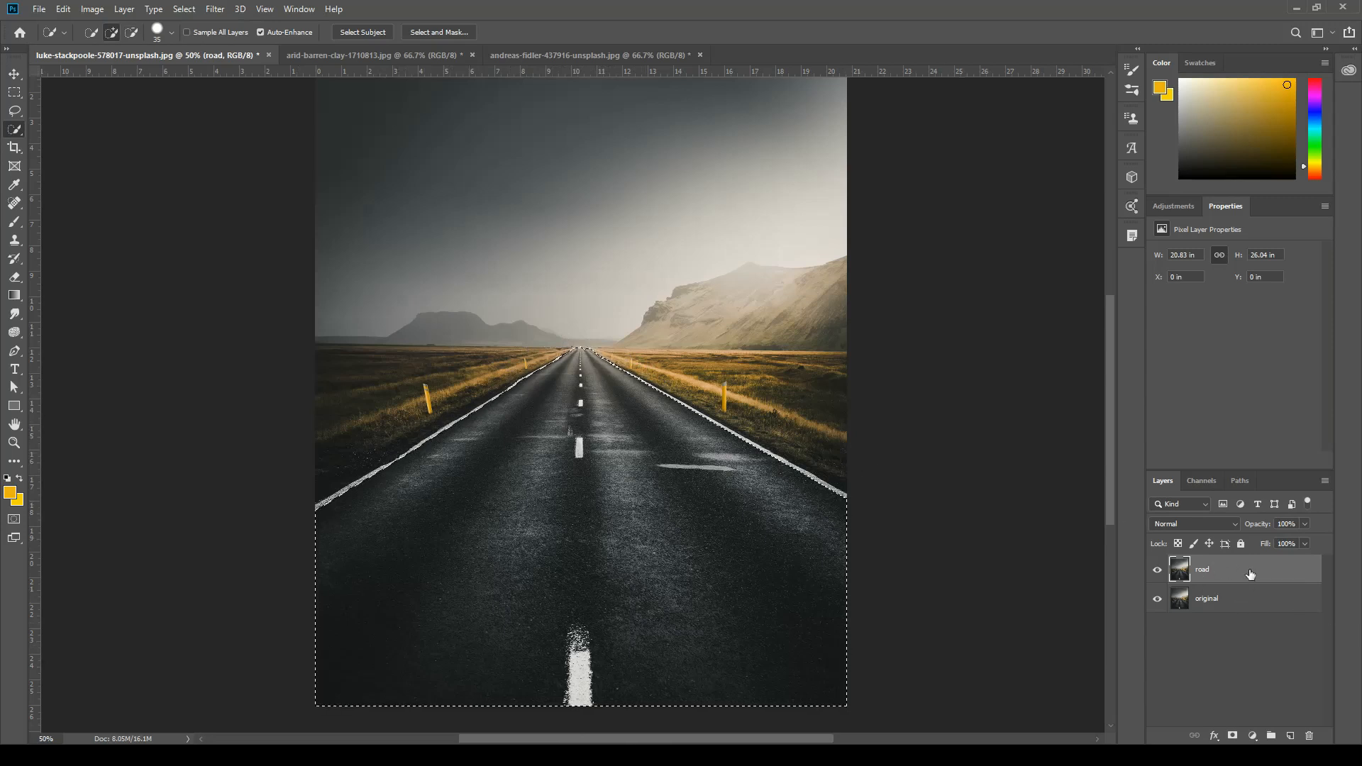
left_click(1234, 737)
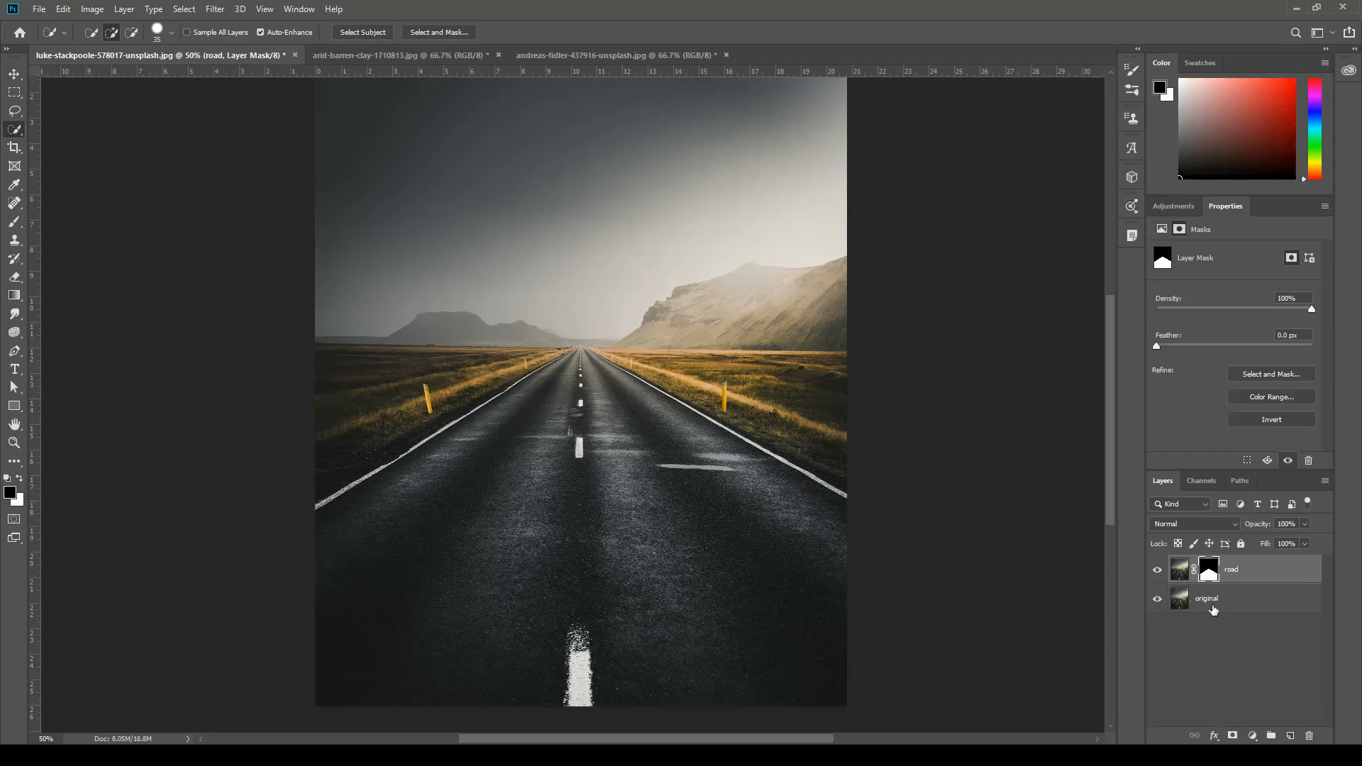
left_click(1158, 603)
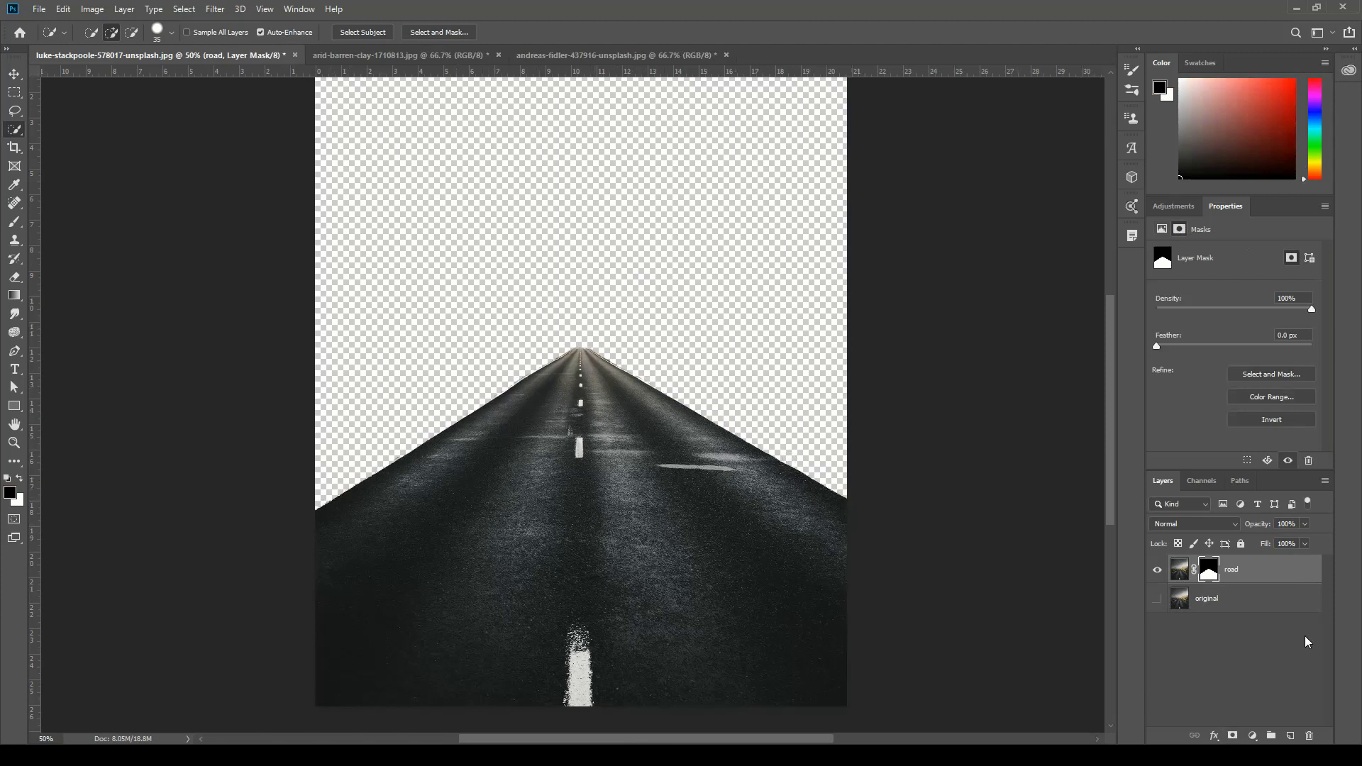
left_click(1156, 601)
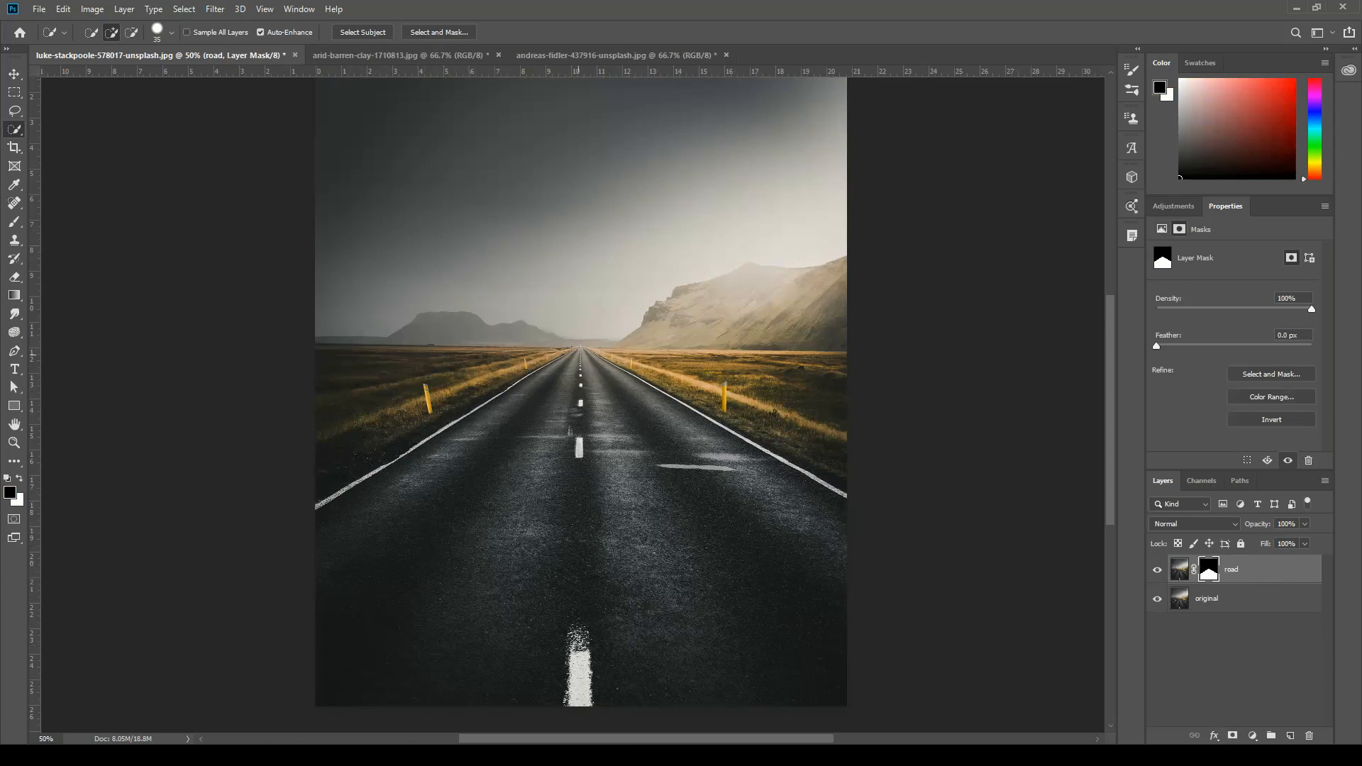
Move the cracked clay image from arid-barren-clay-1710813.jpg into the road document as a new layer over the lower half of the photo.
left_click(397, 54)
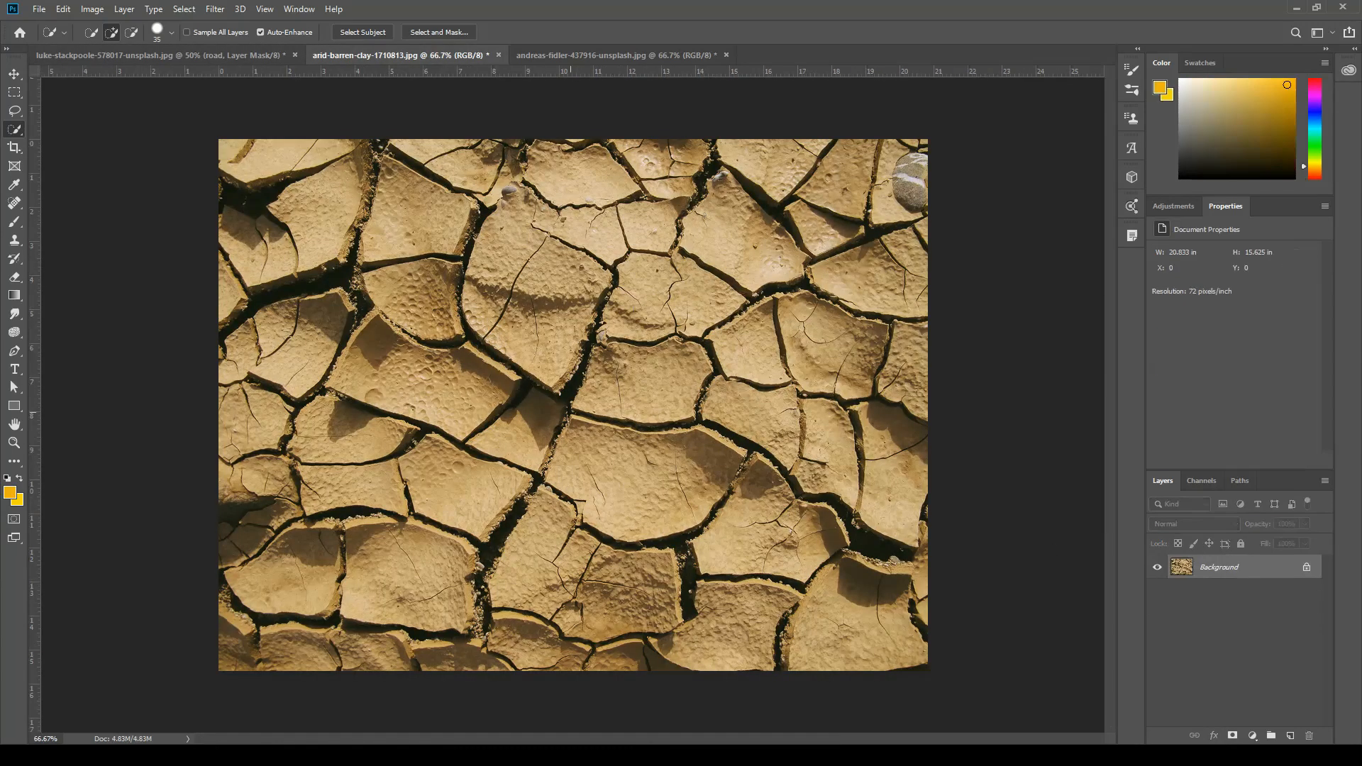
left_click(156, 55)
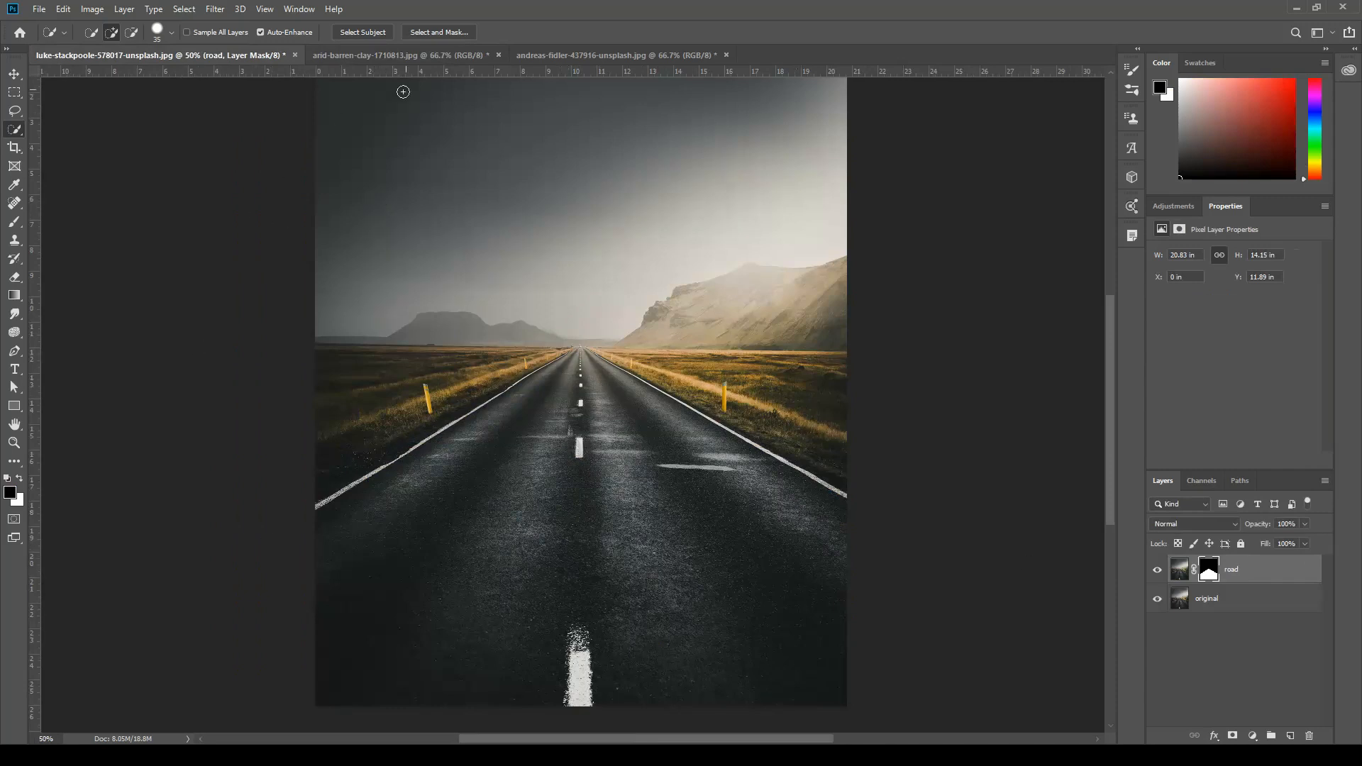
left_click(401, 55)
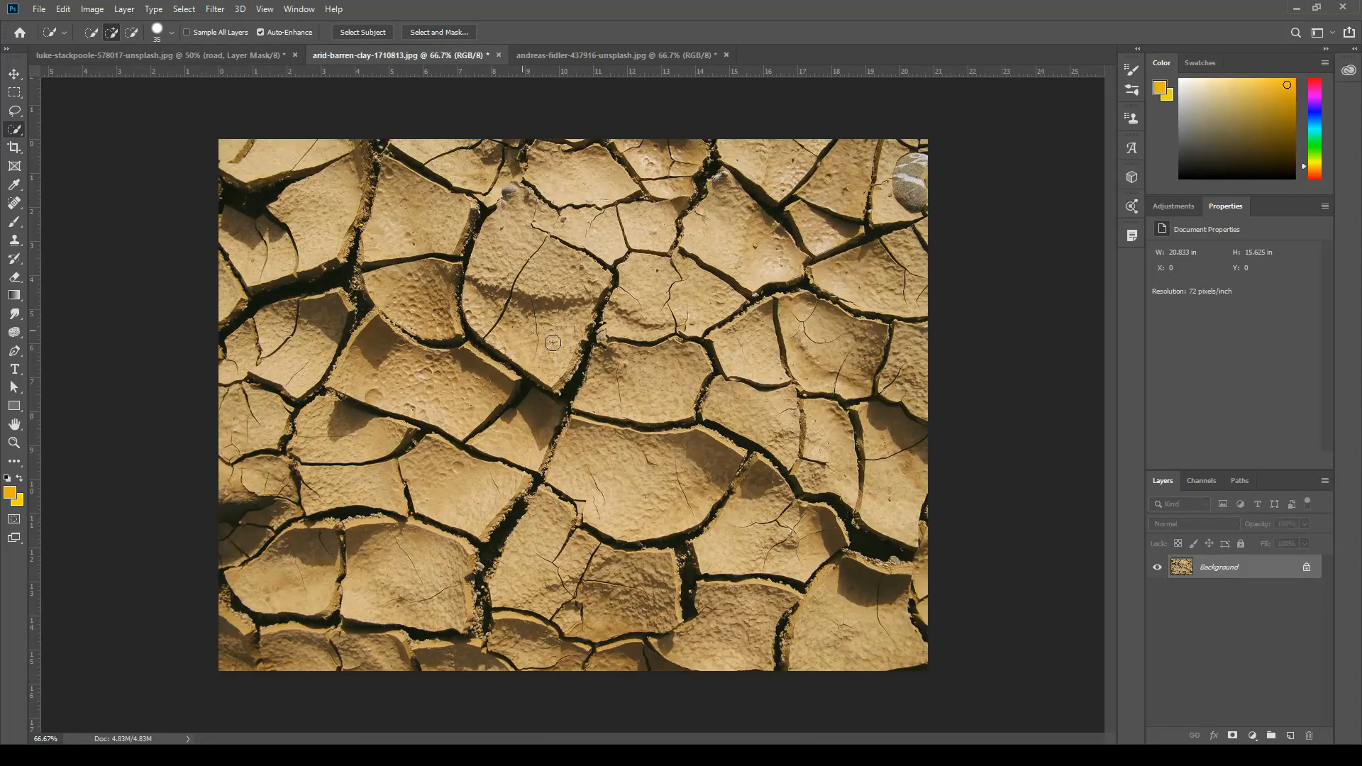
left_click(15, 74)
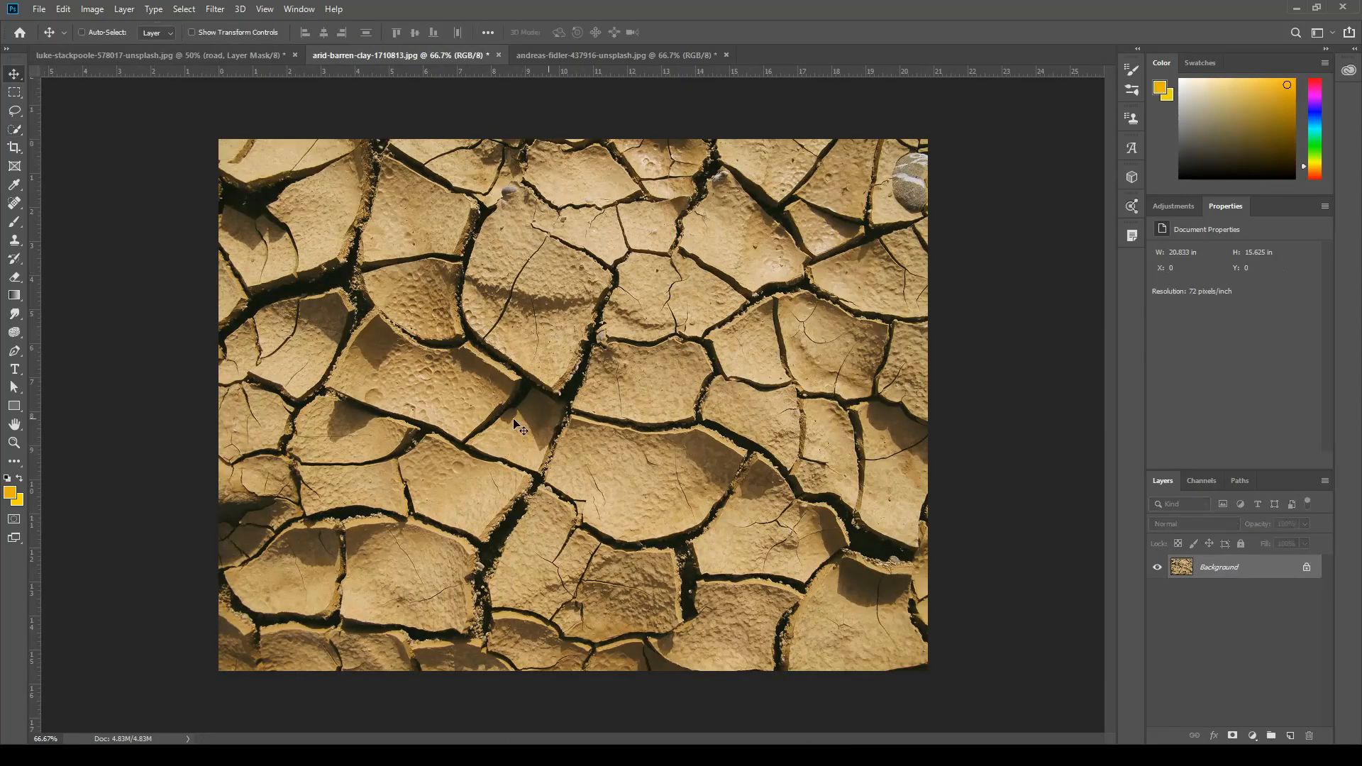
left_click_drag(618, 419, 614, 523)
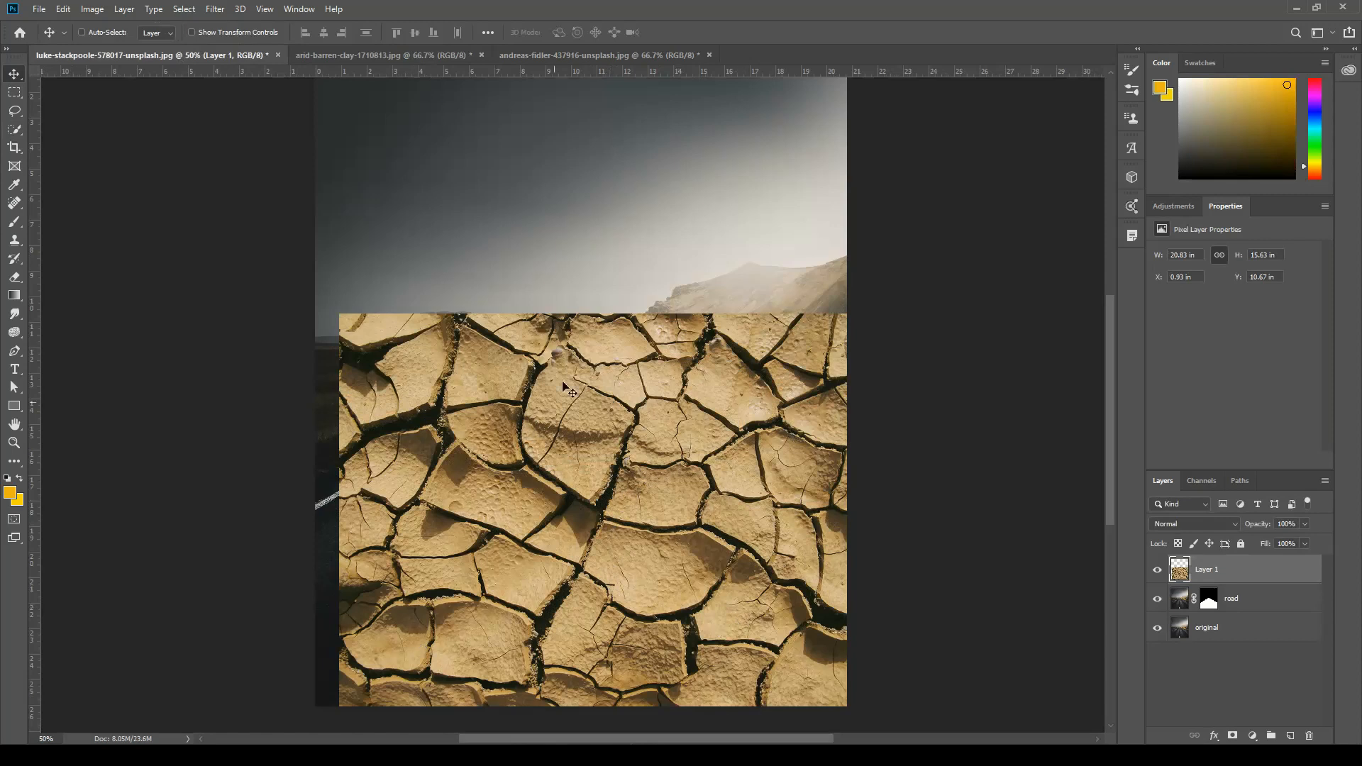
left_click_drag(709, 547, 682, 529)
Scale the cracked clay layer proportionally to about 51% and place it in the lower-left corner of the road photo.
key("ctrl")
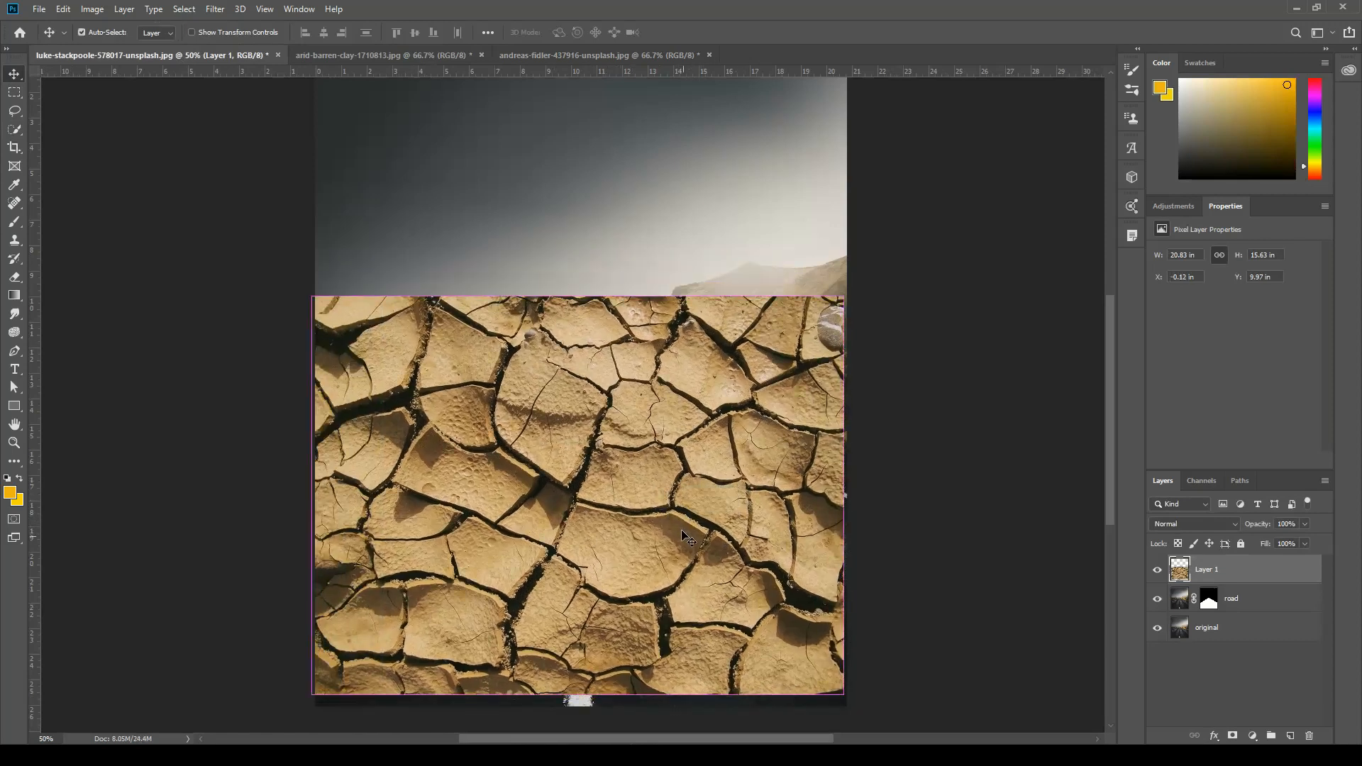
key("ctrl+t")
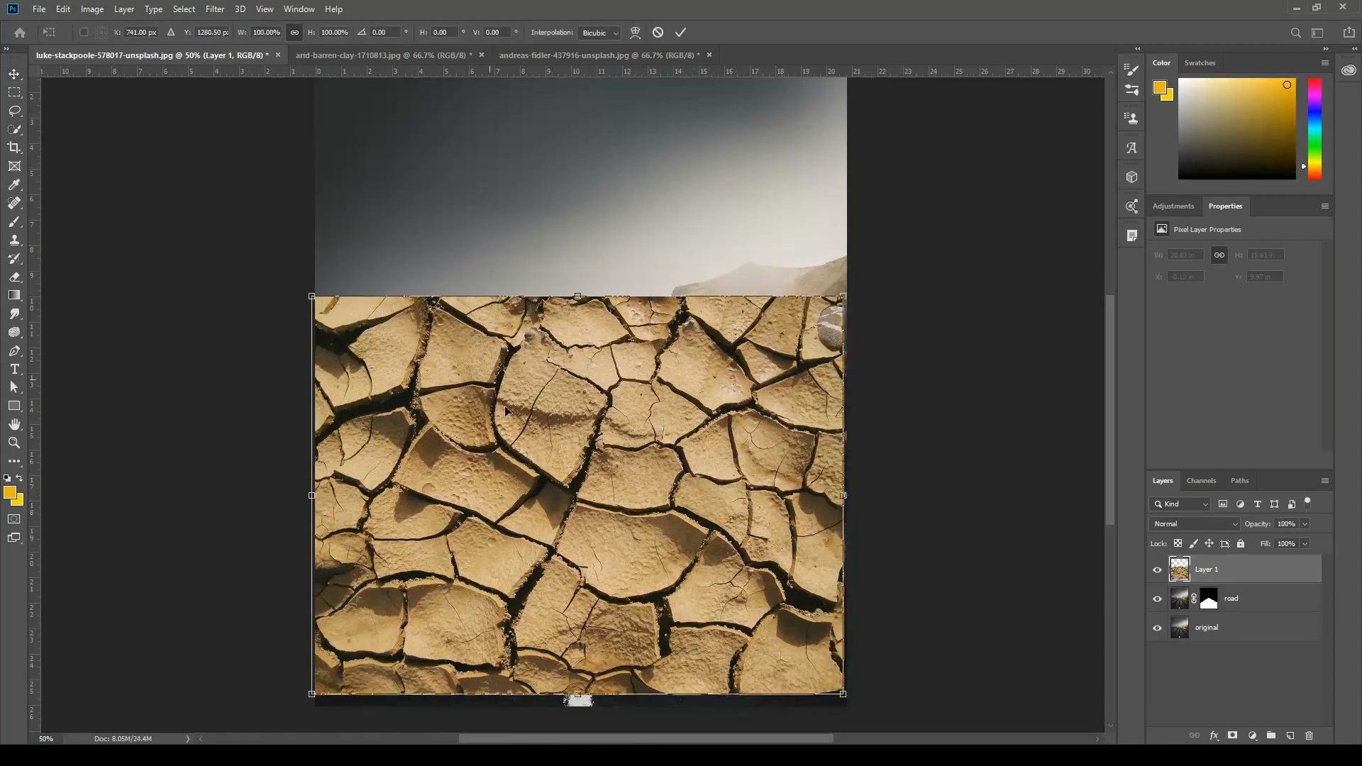
left_click(63, 8)
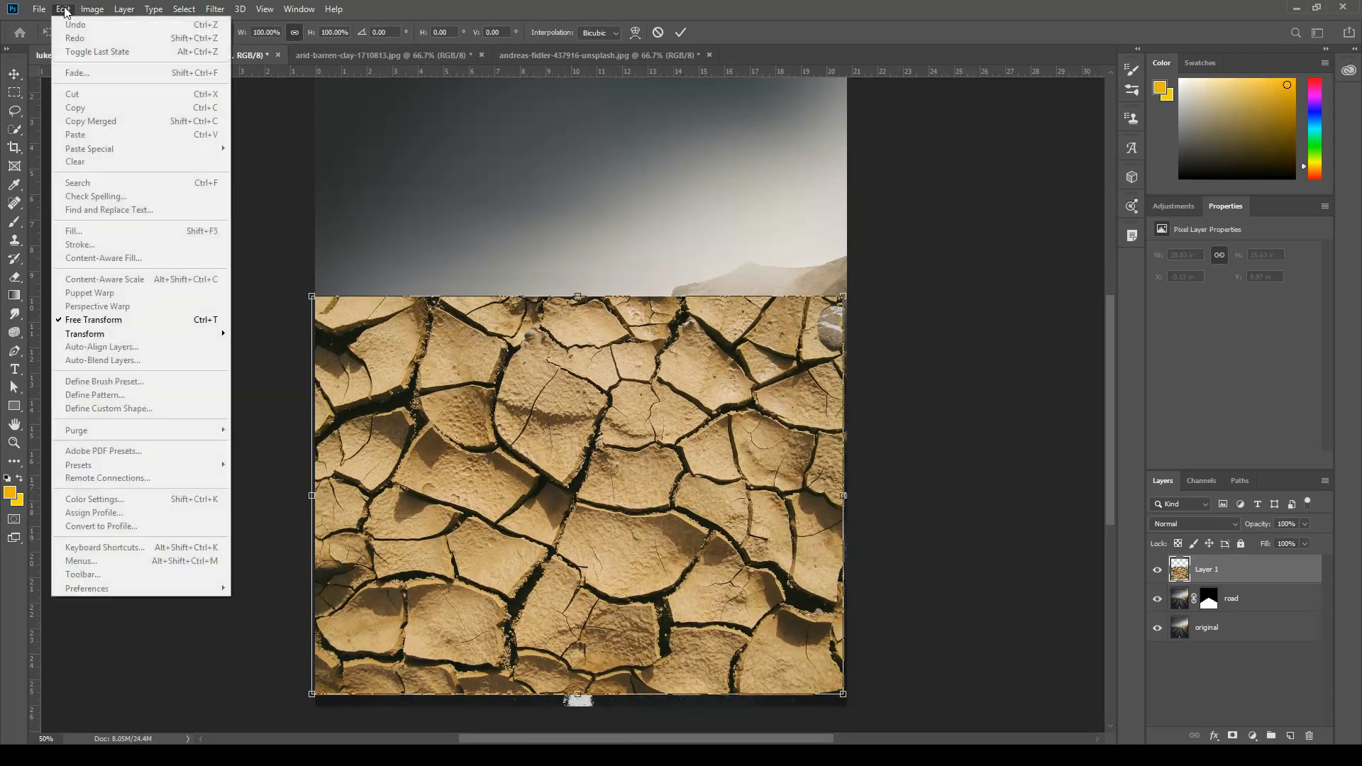
left_click(473, 5)
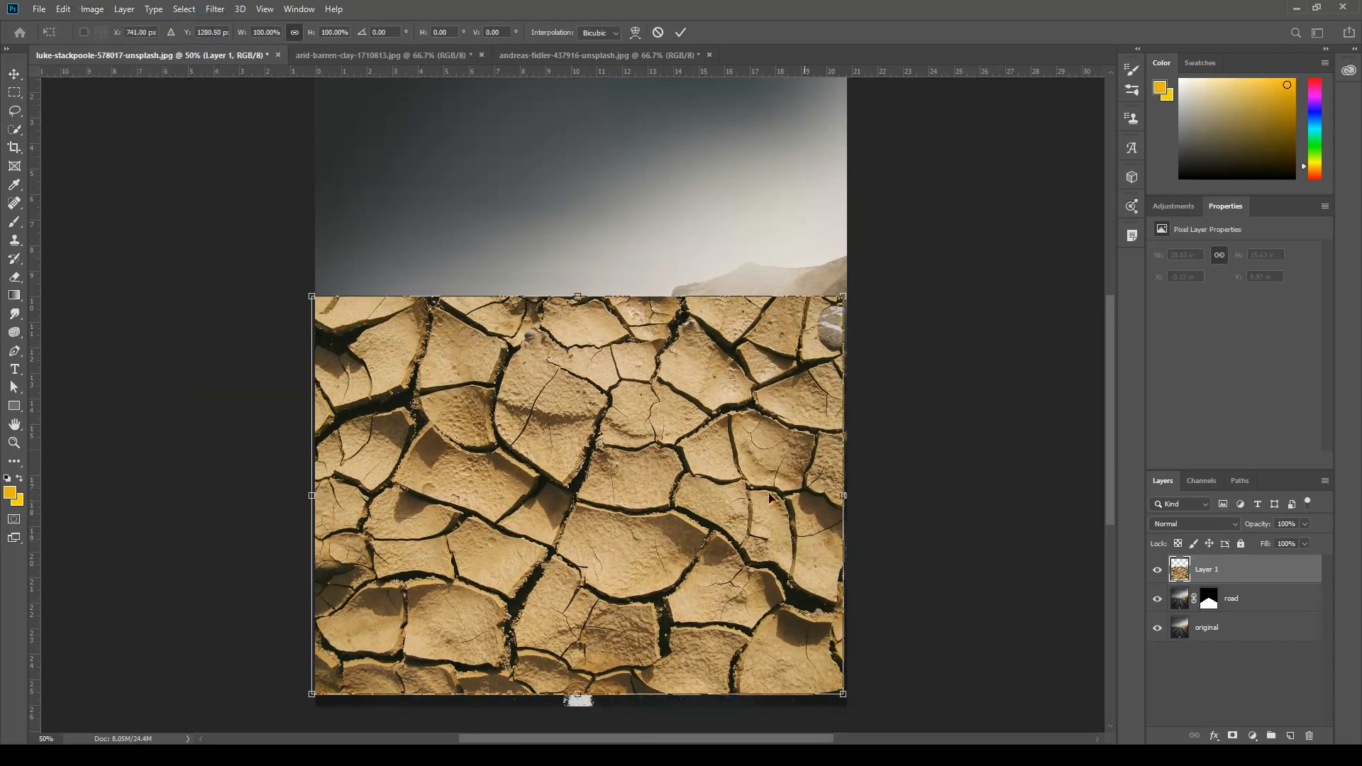
left_click_drag(842, 300, 622, 547)
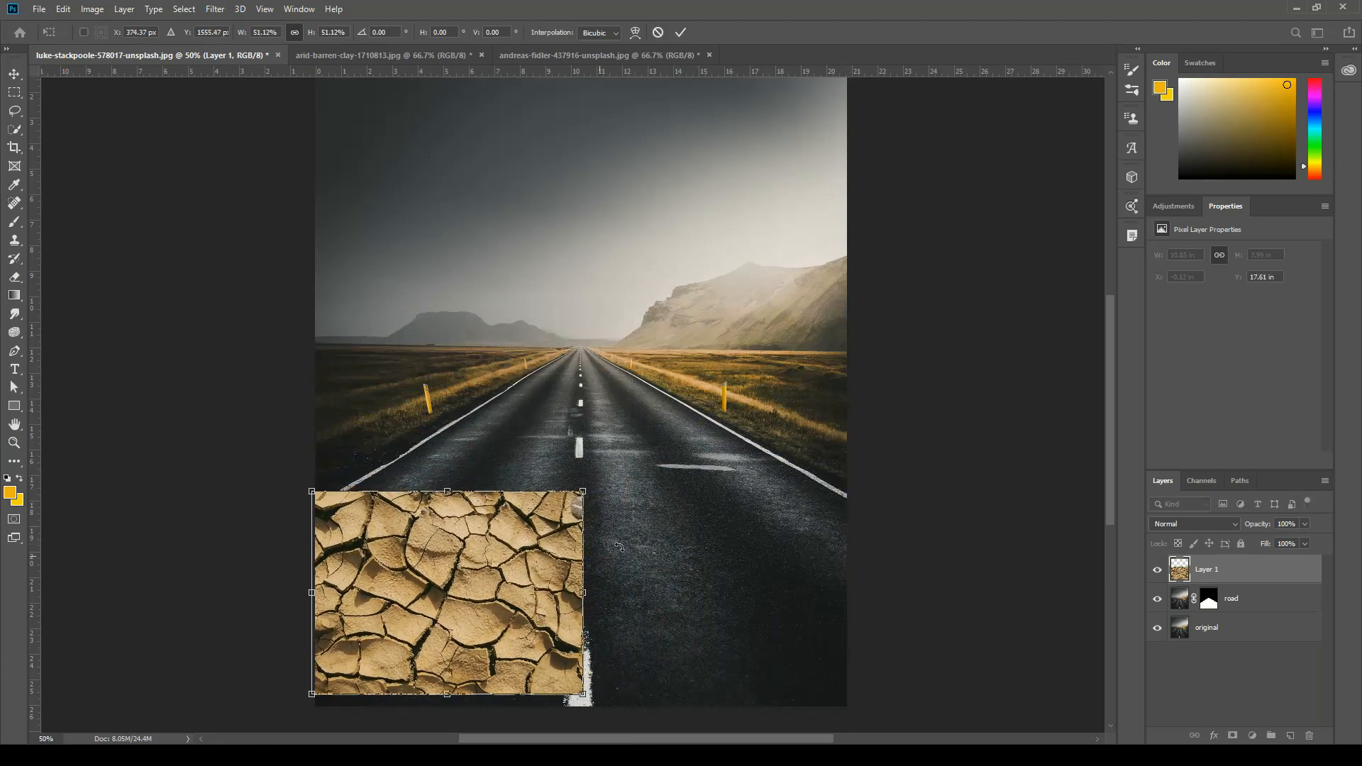
left_click_drag(528, 577, 532, 589)
key("Return")
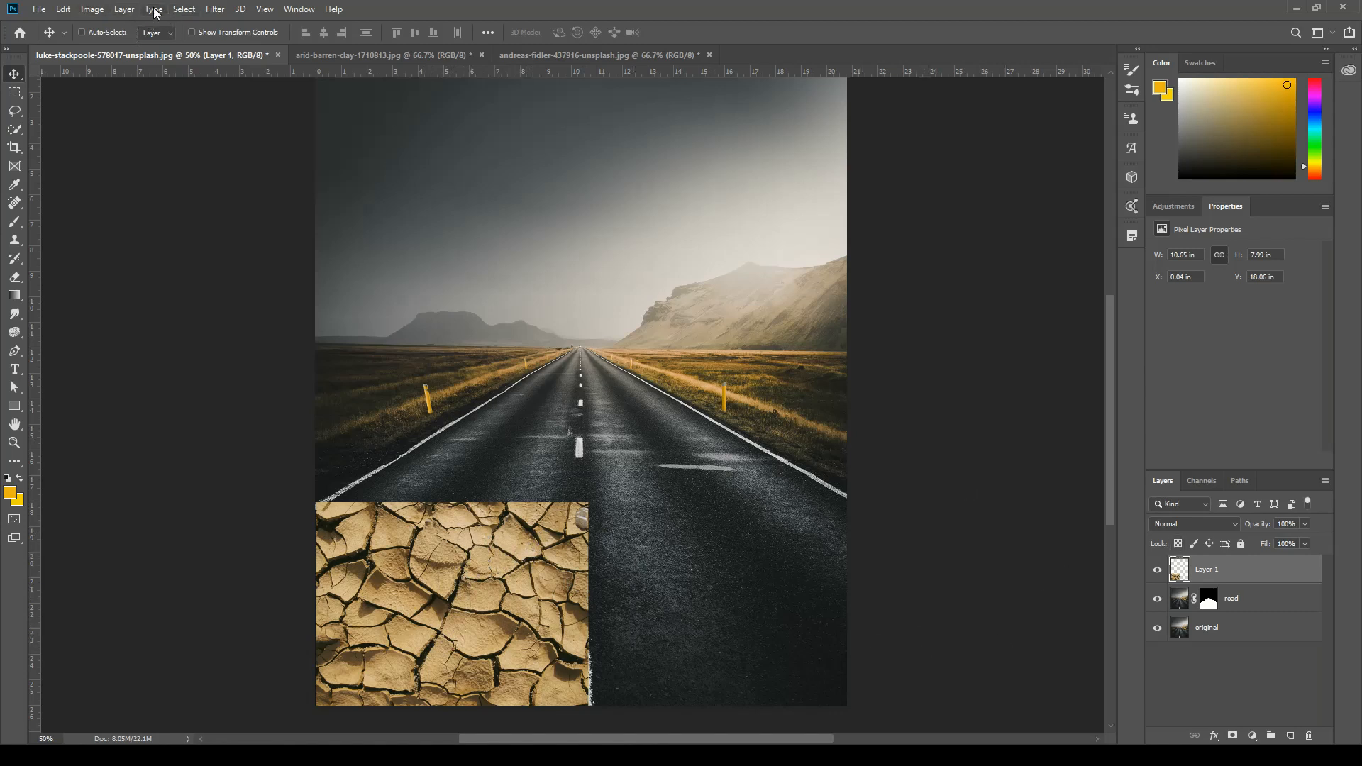
Invert the colours of the cracked clay layer.
left_click(95, 10)
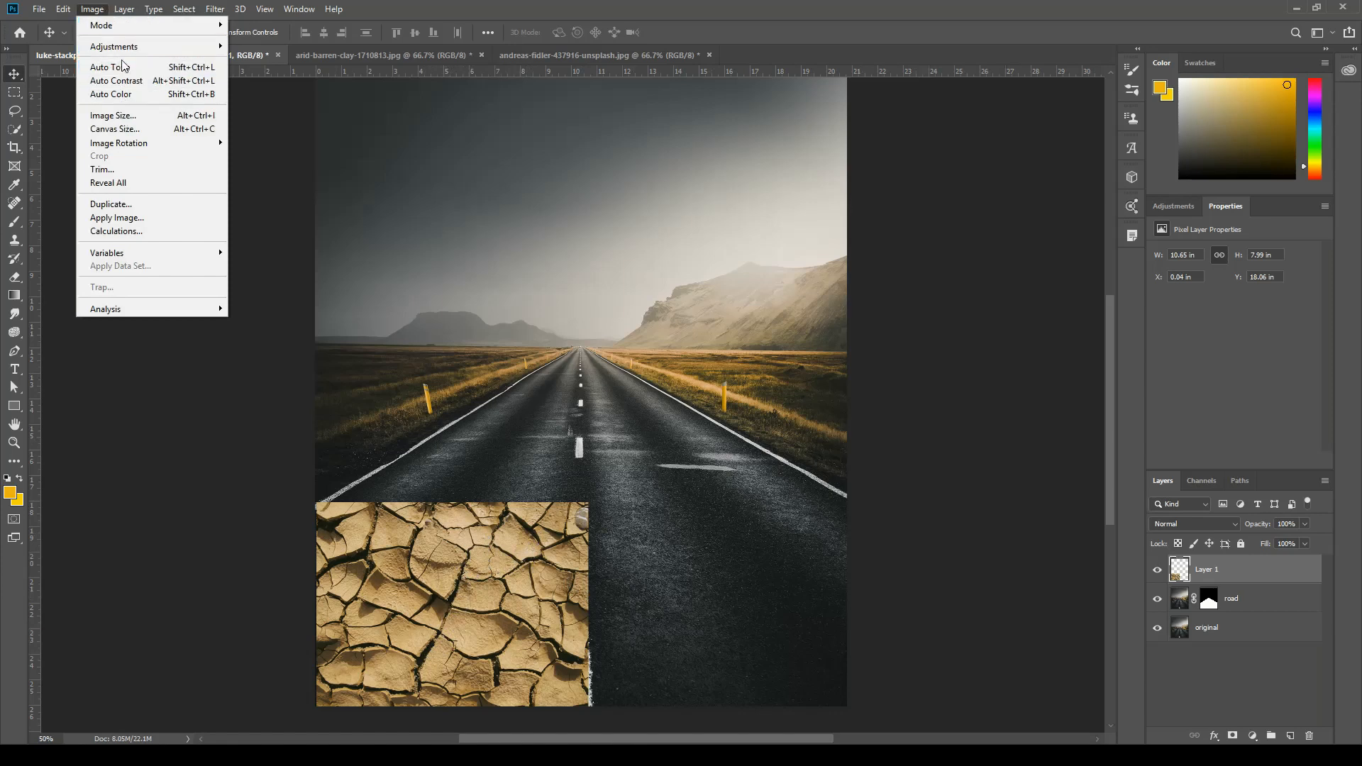
mouse_move(138, 48)
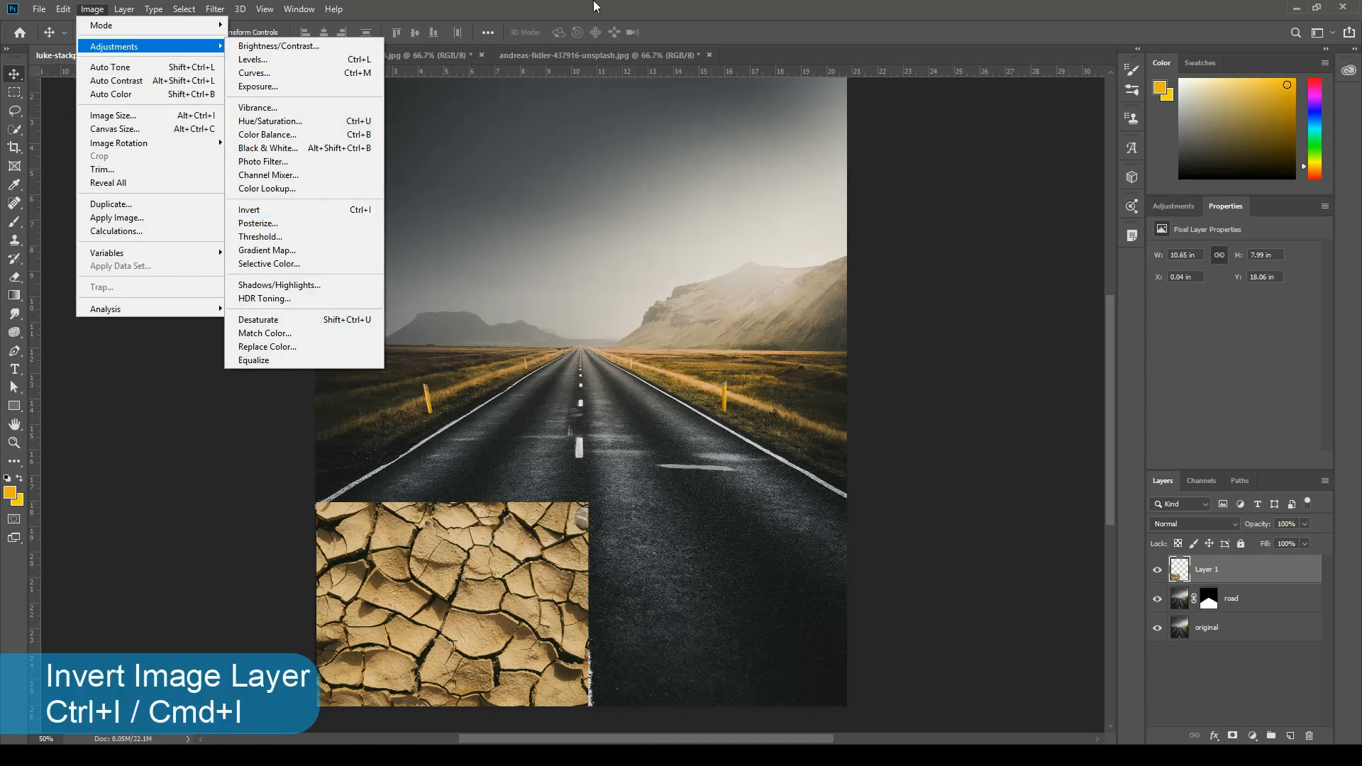
left_click(594, 6)
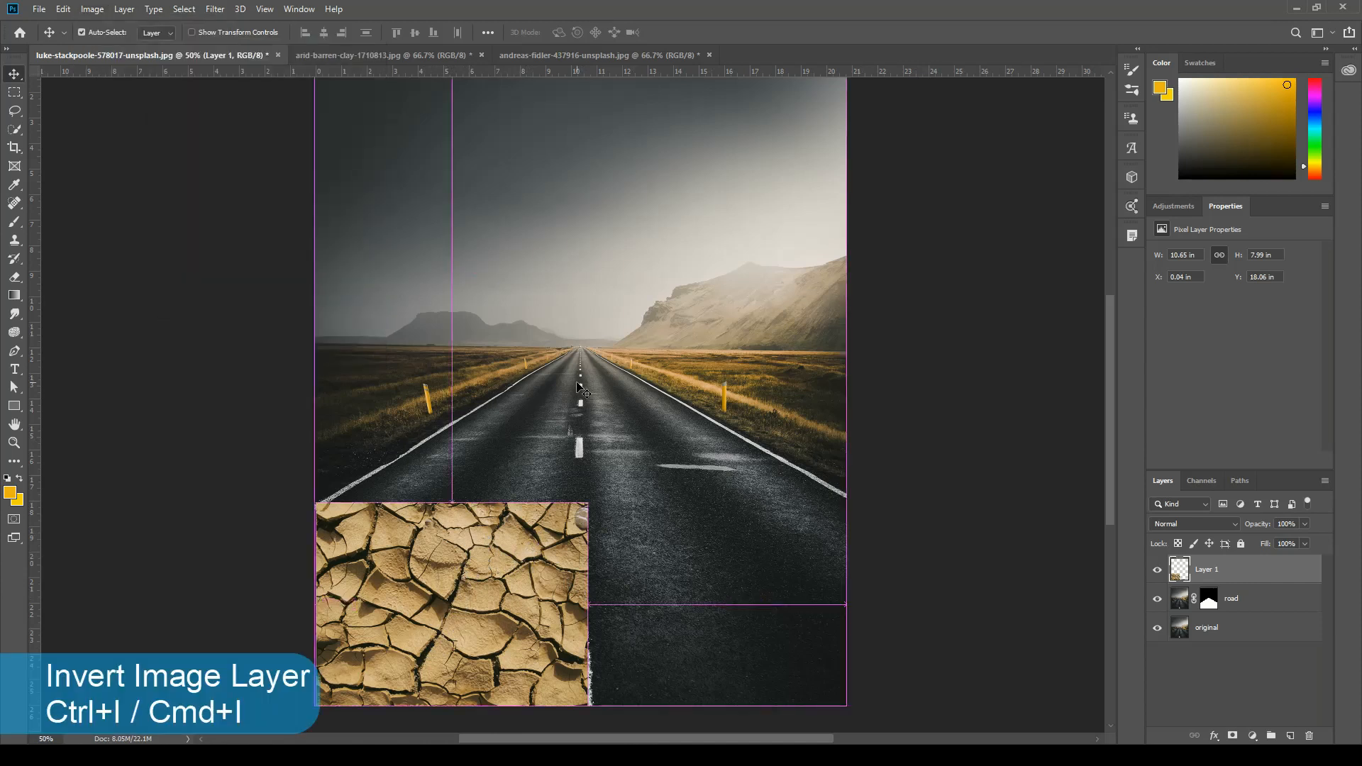
key("ctrl+i")
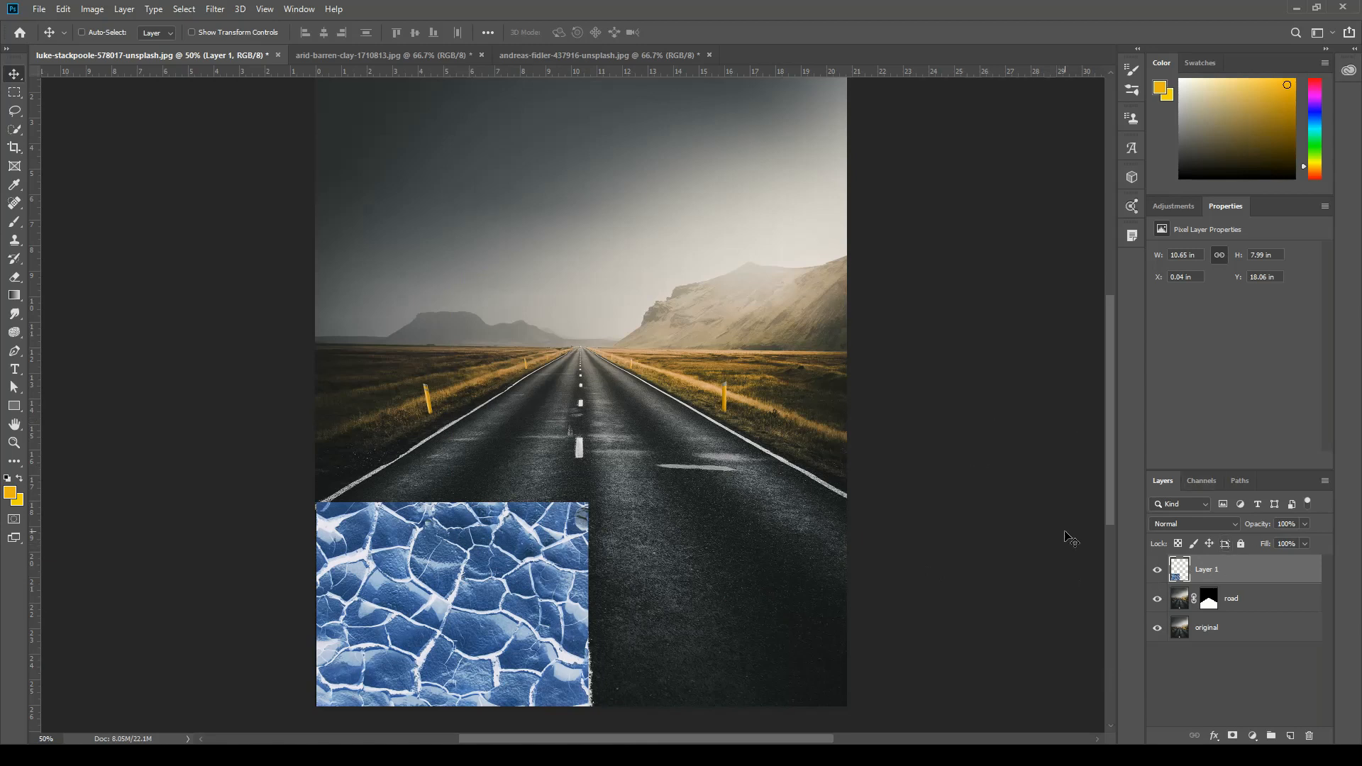
Start a Levels adjustment on the inverted clay layer and raise the shadow input level to about 186.
left_click(1254, 738)
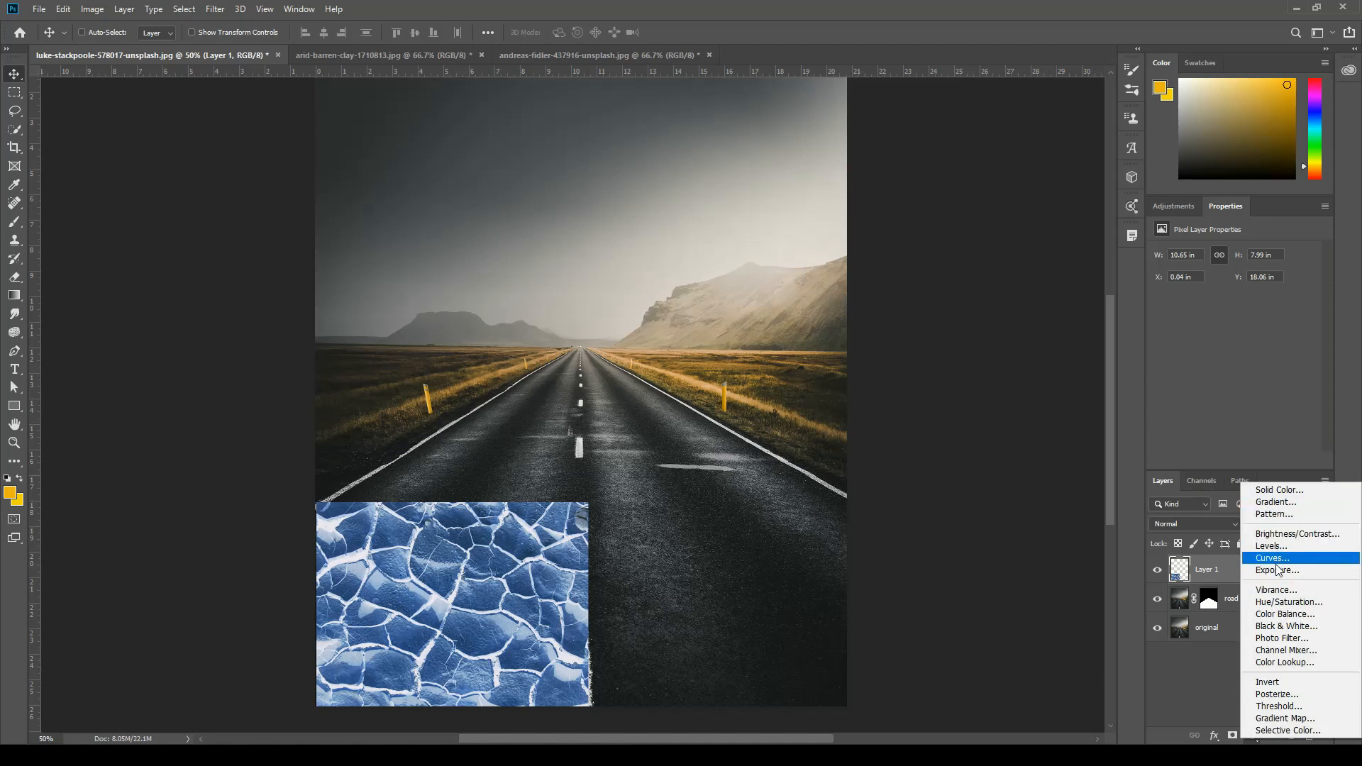
left_click(1082, 668)
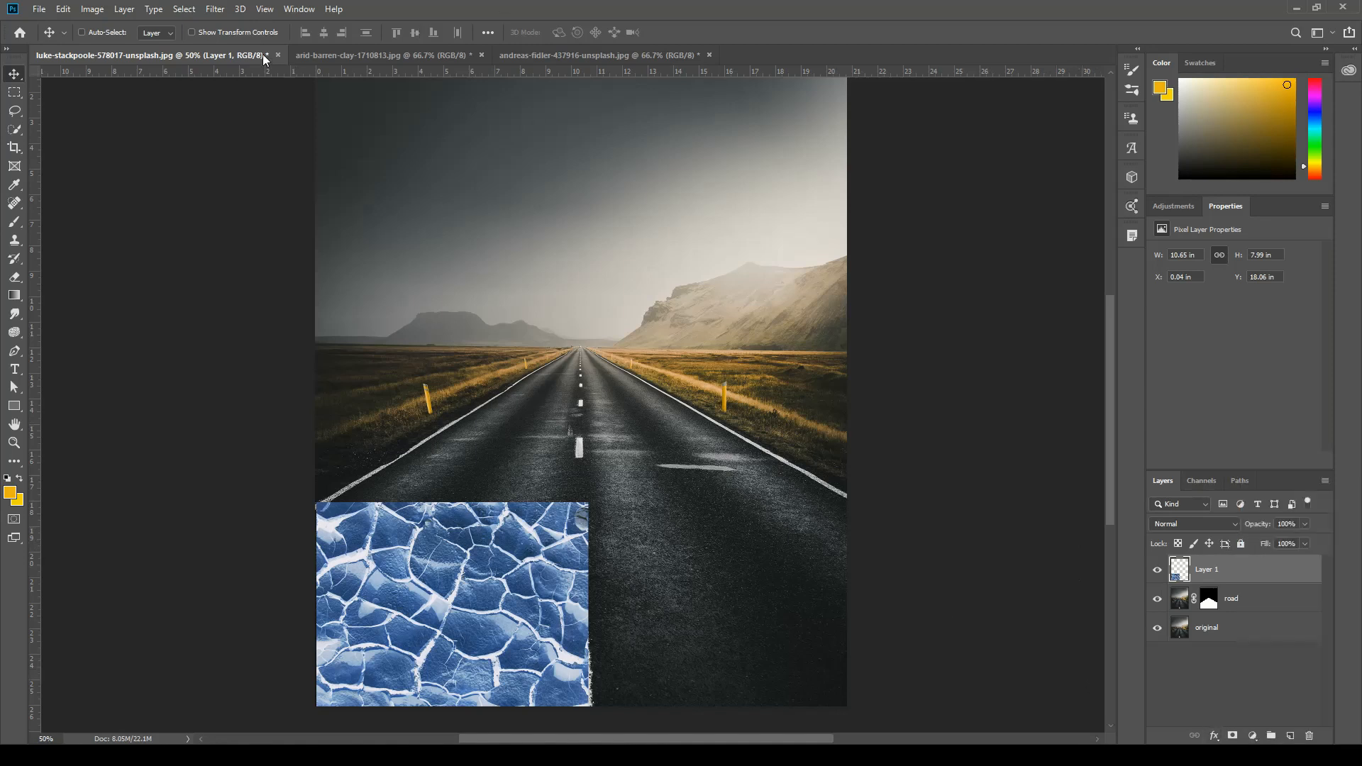
left_click(93, 9)
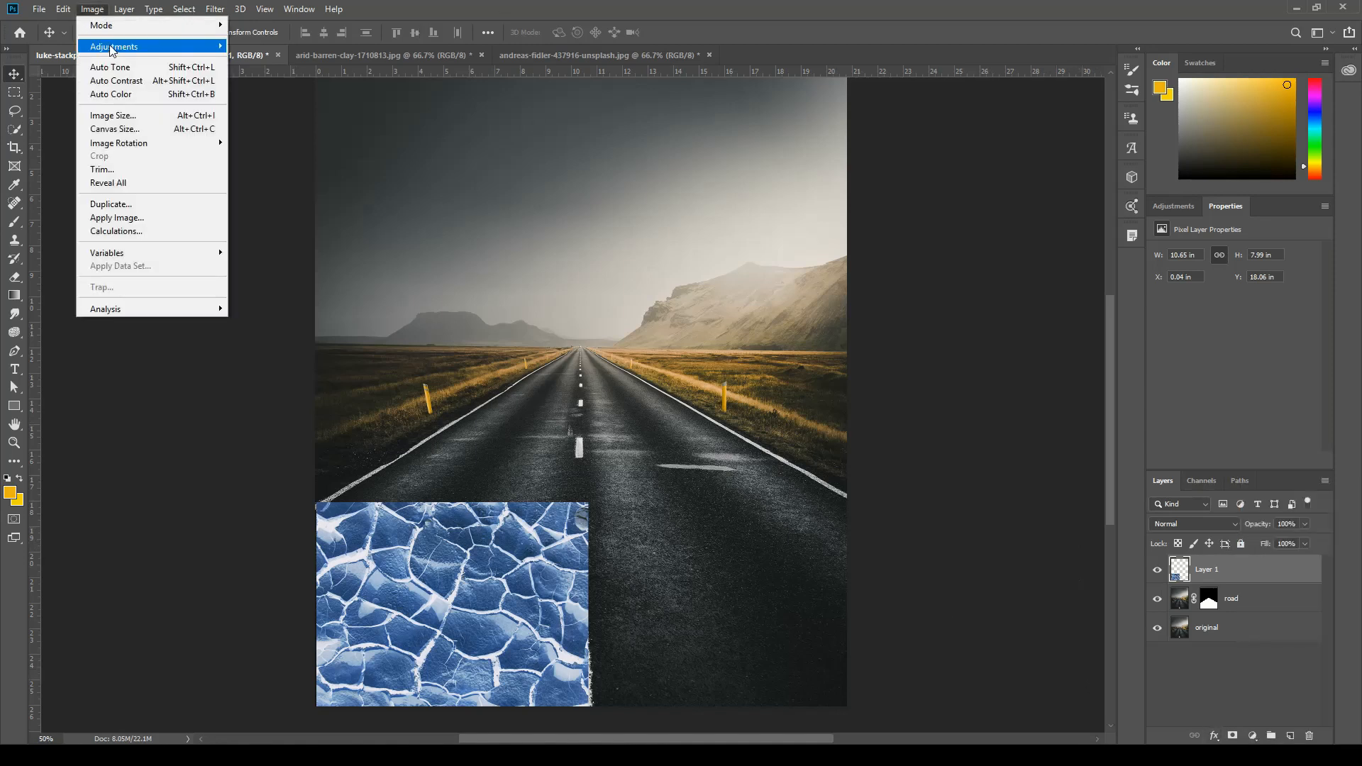
mouse_move(114, 46)
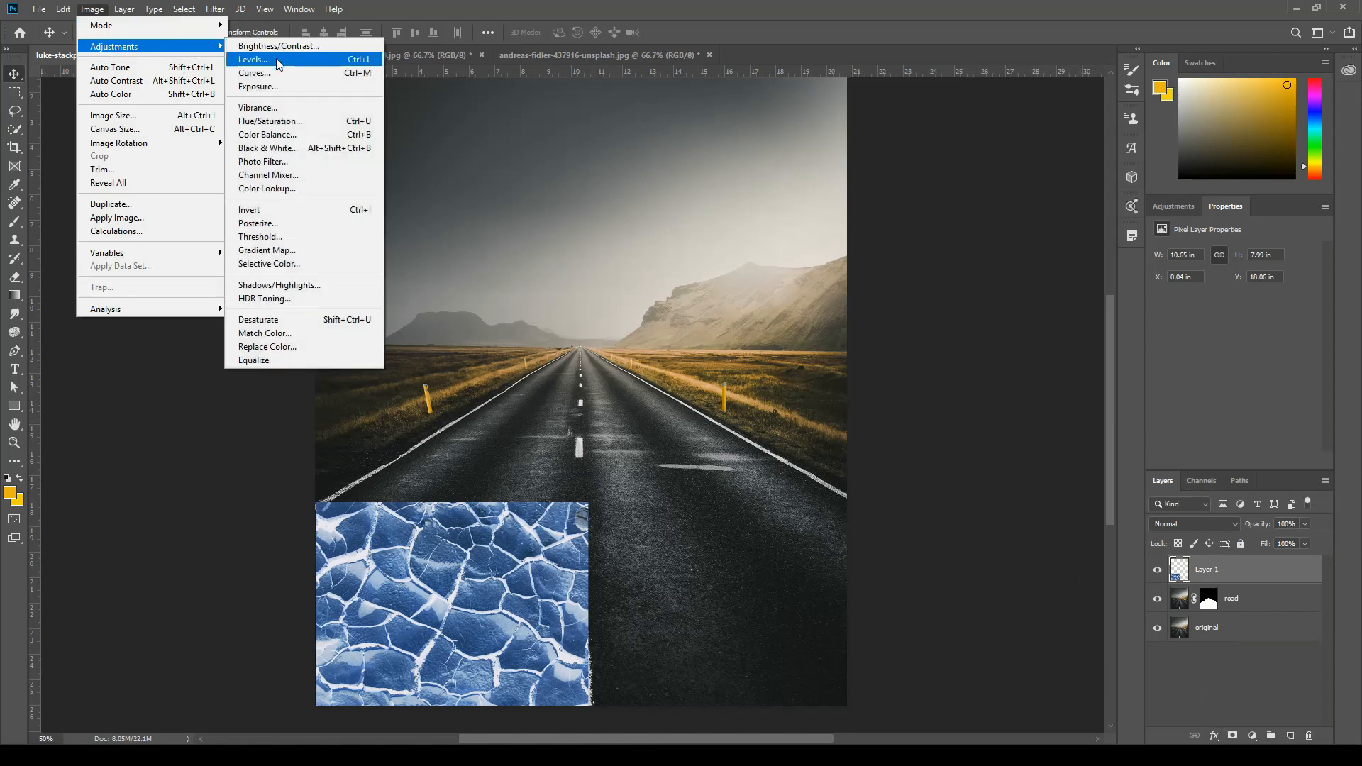
left_click(278, 60)
left_click_drag(994, 323, 947, 324)
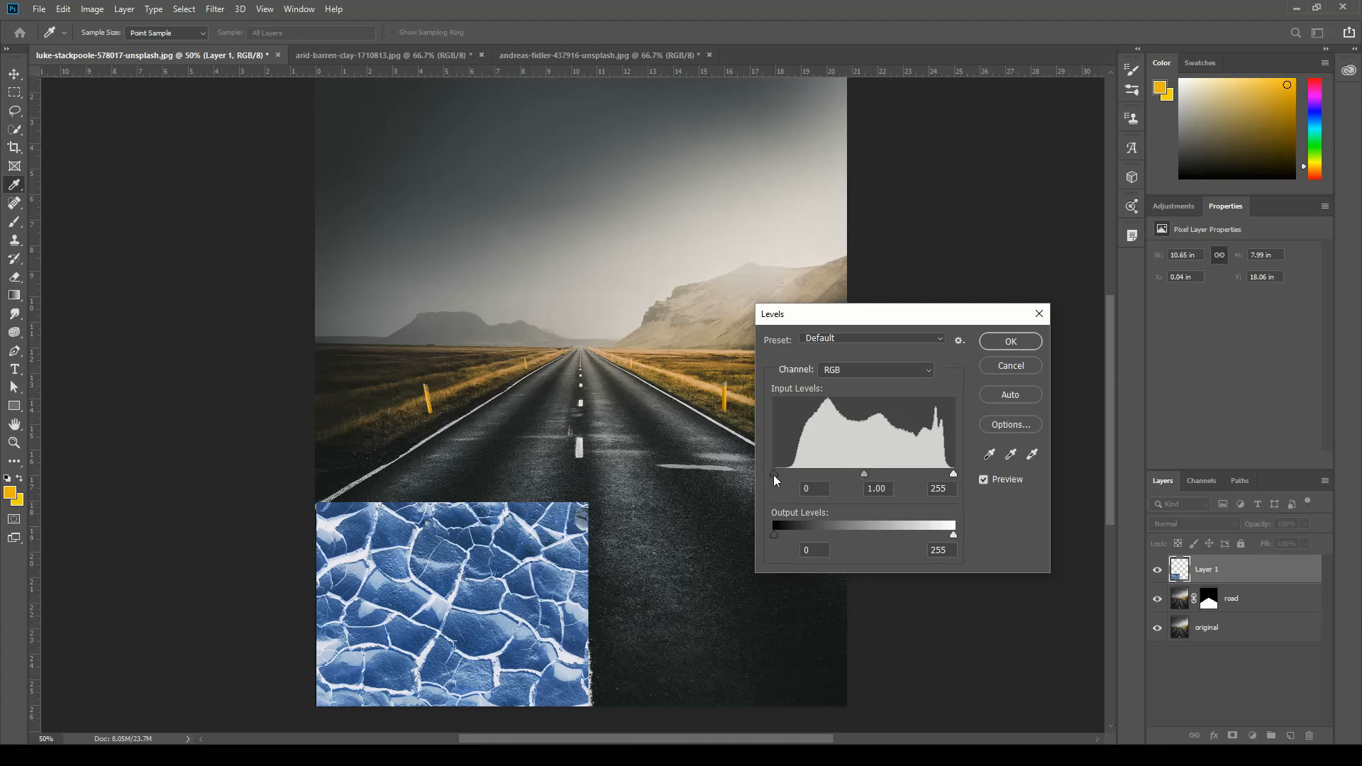
left_click_drag(773, 475, 908, 481)
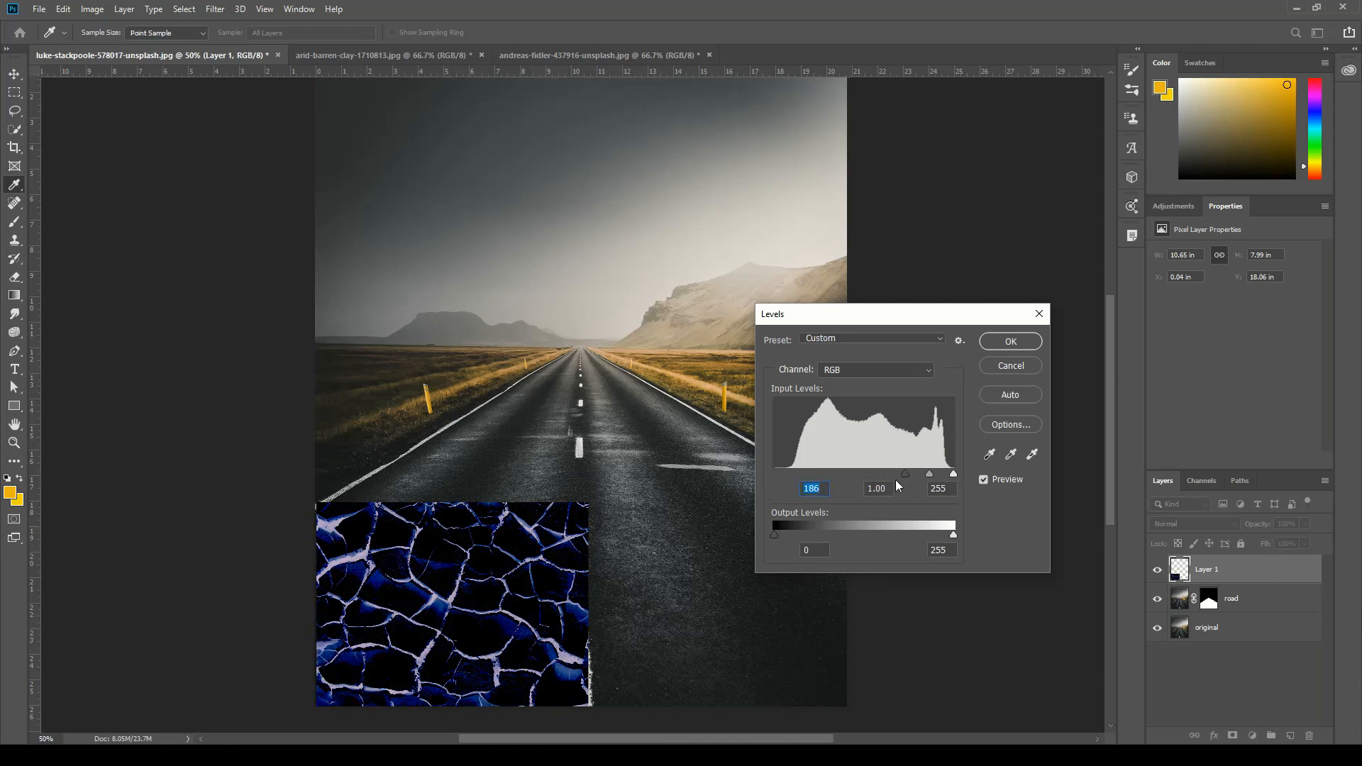
Set the Levels inputs to 214, 0.17 and 224 to isolate the cracks on black, and apply the adjustment.
key("ctrl+plus")
key("ctrl+plus")
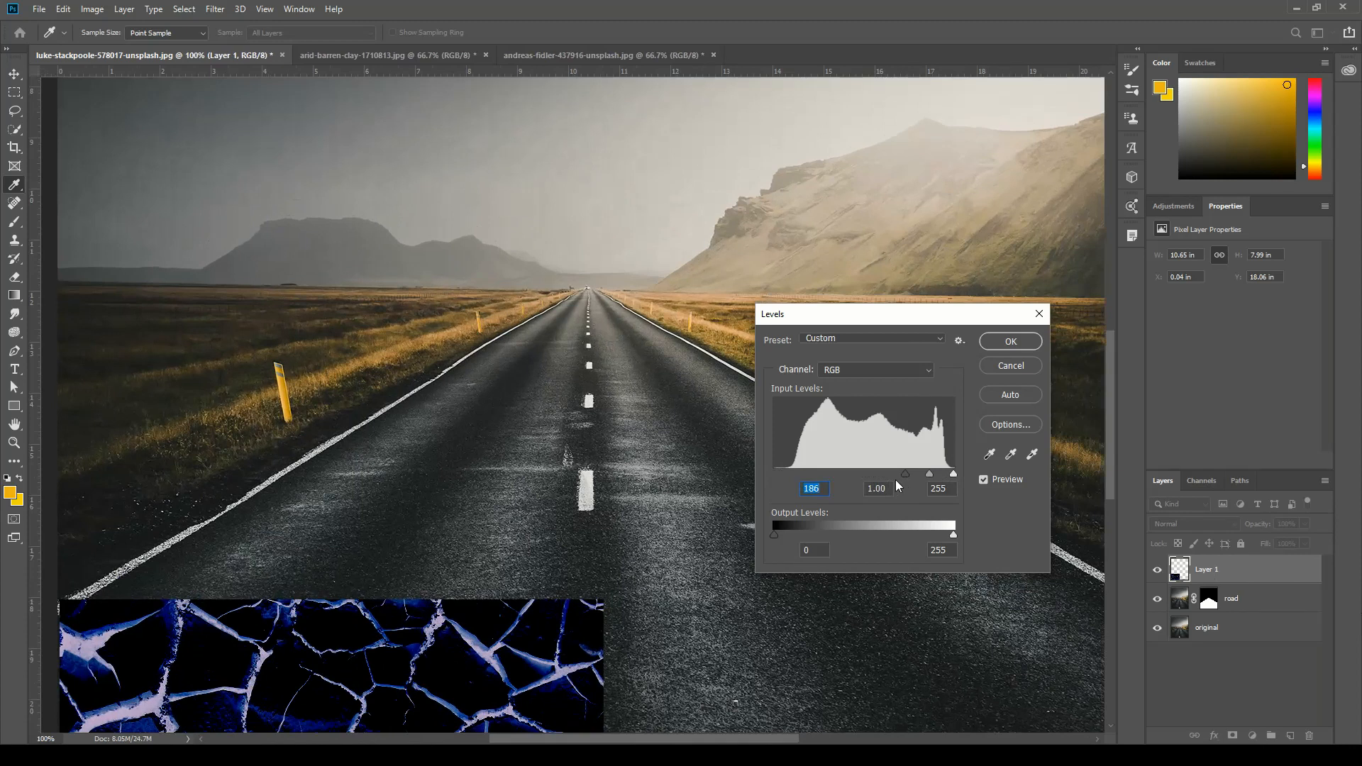
left_click_drag(507, 612, 587, 306)
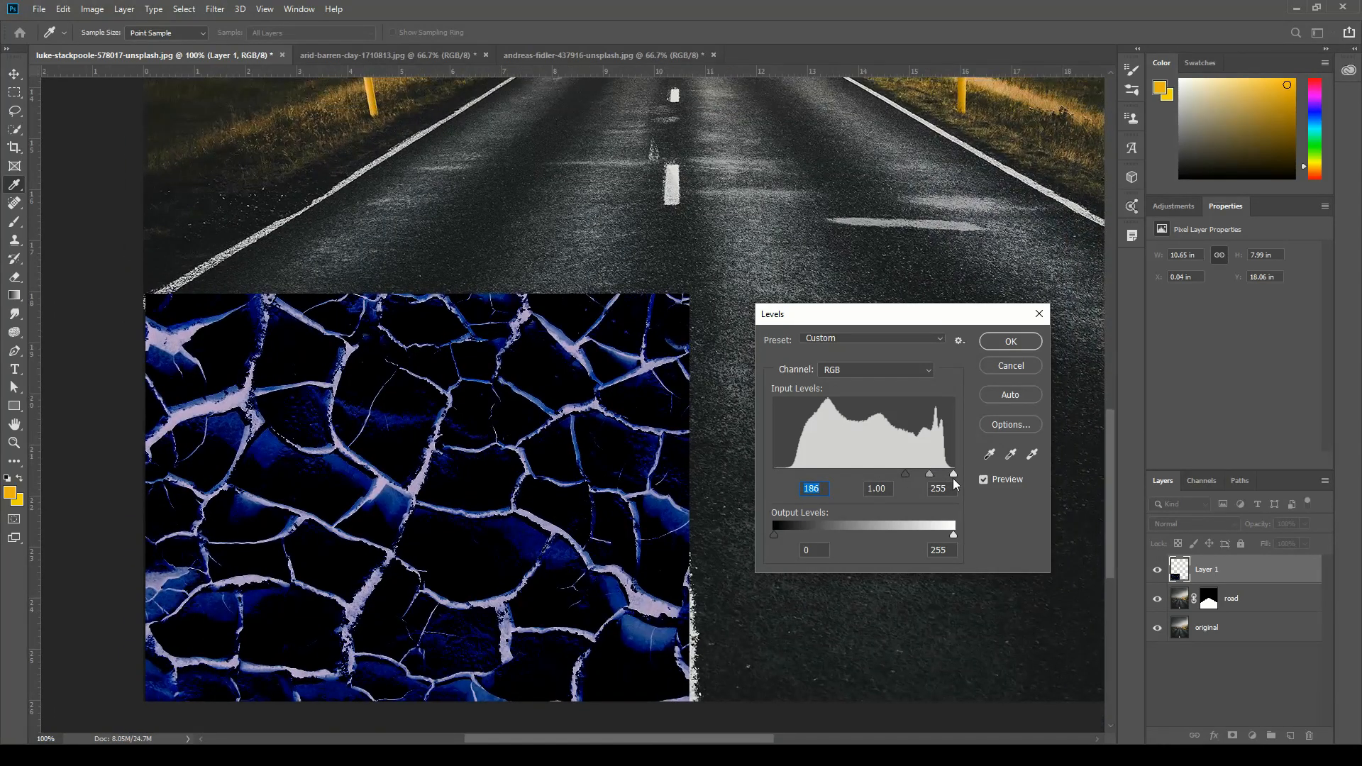
key("Tab")
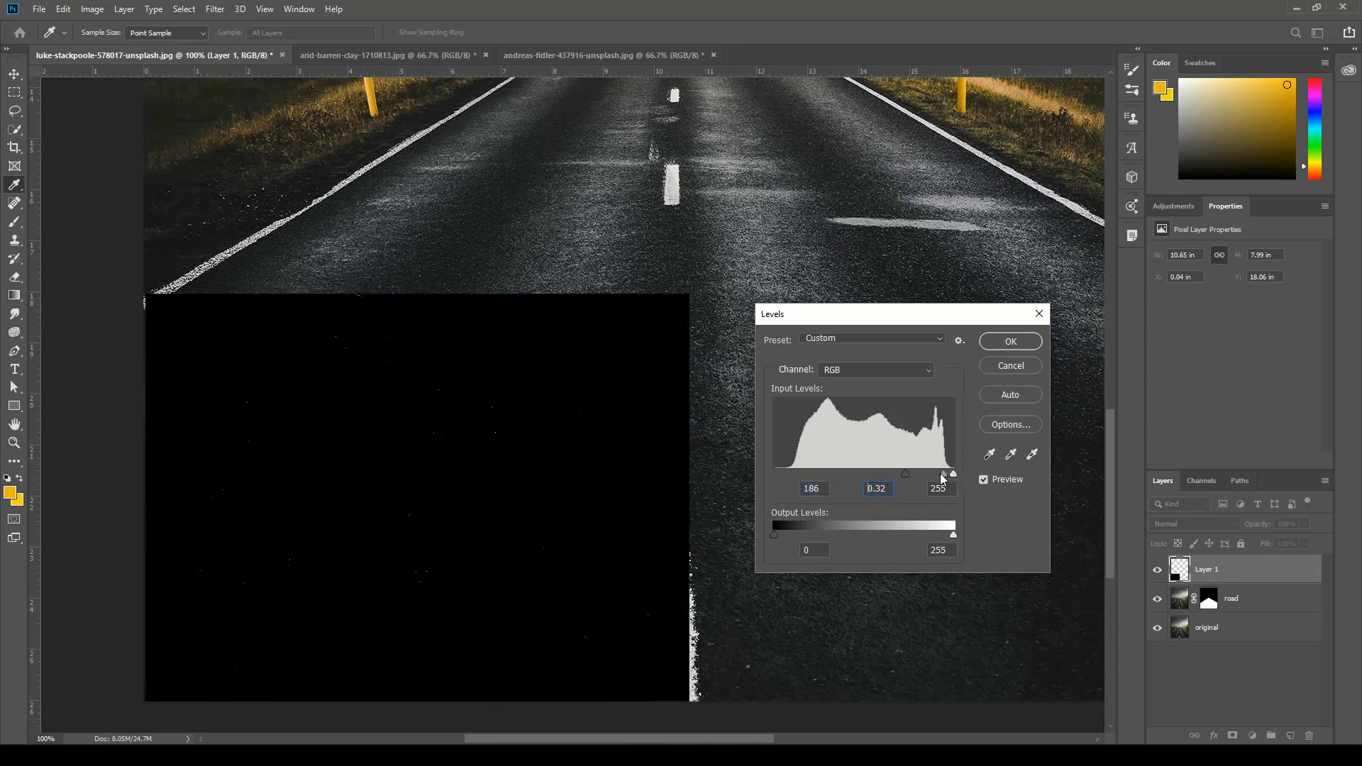
mouse_move(930, 475)
left_mouse_down()
mouse_move(953, 476)
mouse_move(918, 477)
mouse_move(933, 488)
mouse_move(931, 474)
left_mouse_up()
left_click(953, 483)
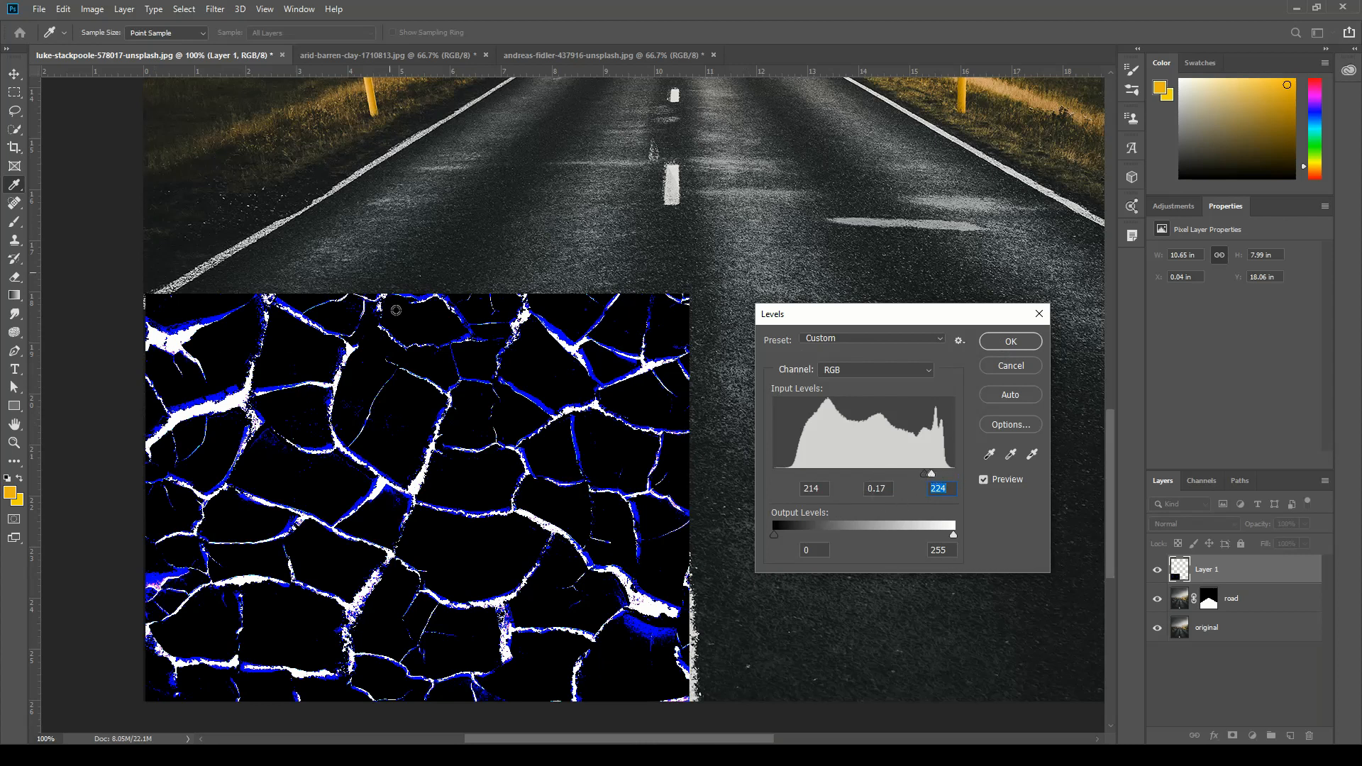
left_click(1012, 342)
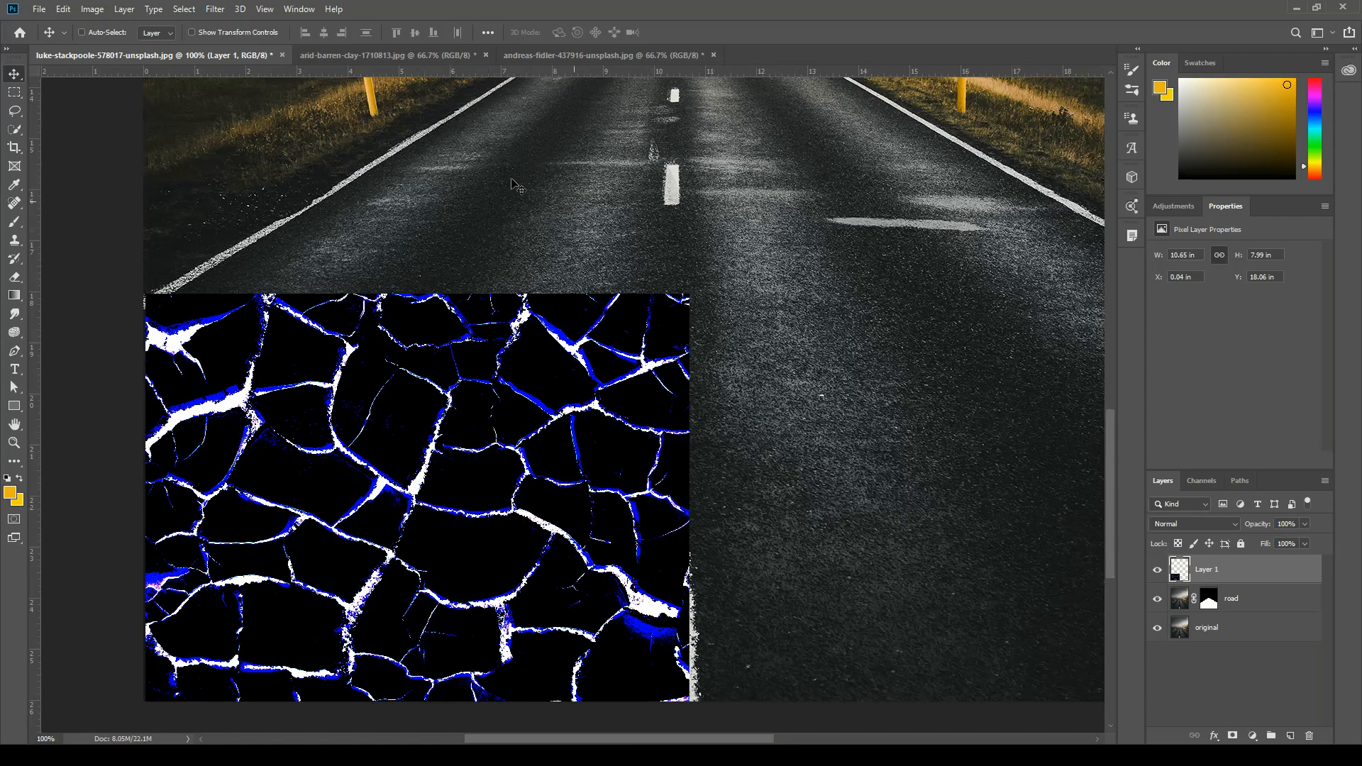
Set the clay layer's blend mode to Lighten and shift it slightly down and to the right on the road.
left_click(1305, 524)
left_click_drag(1267, 547, 1313, 543)
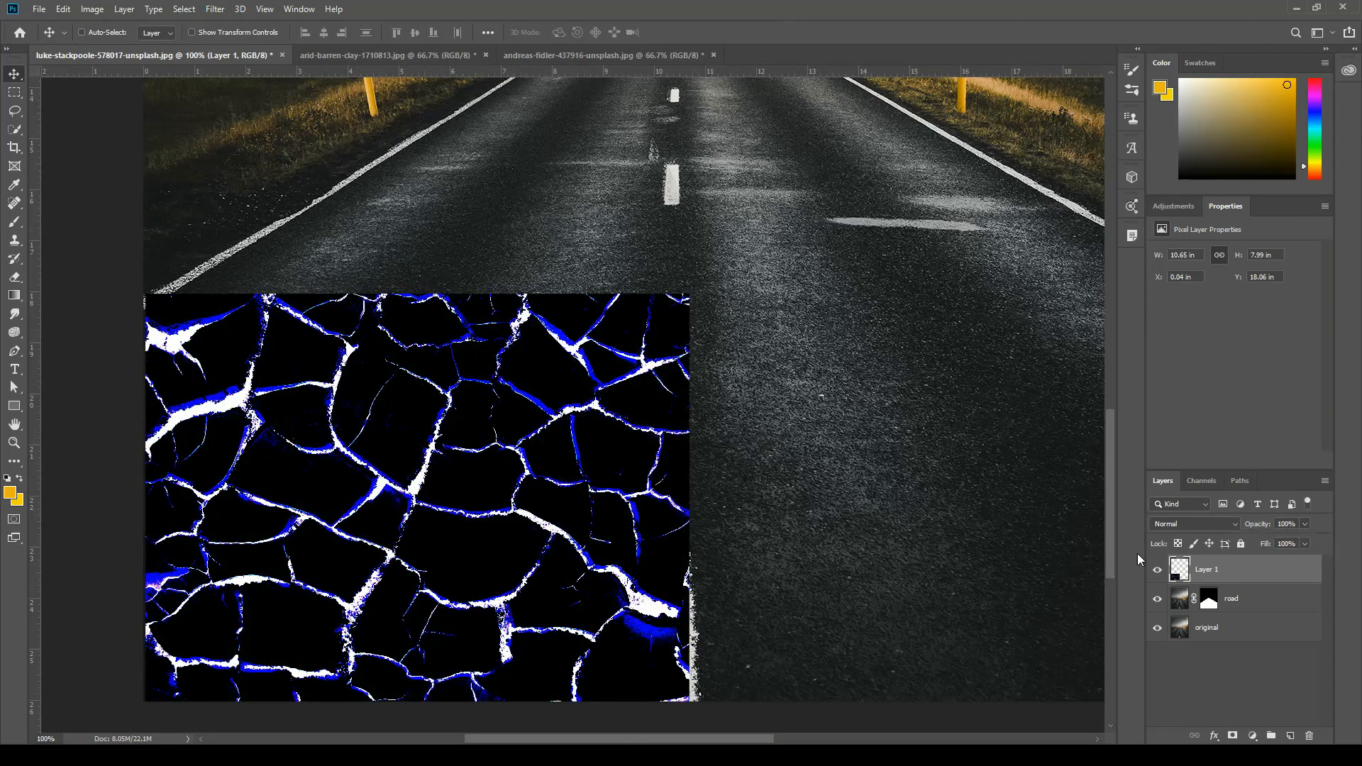
left_click(1221, 527)
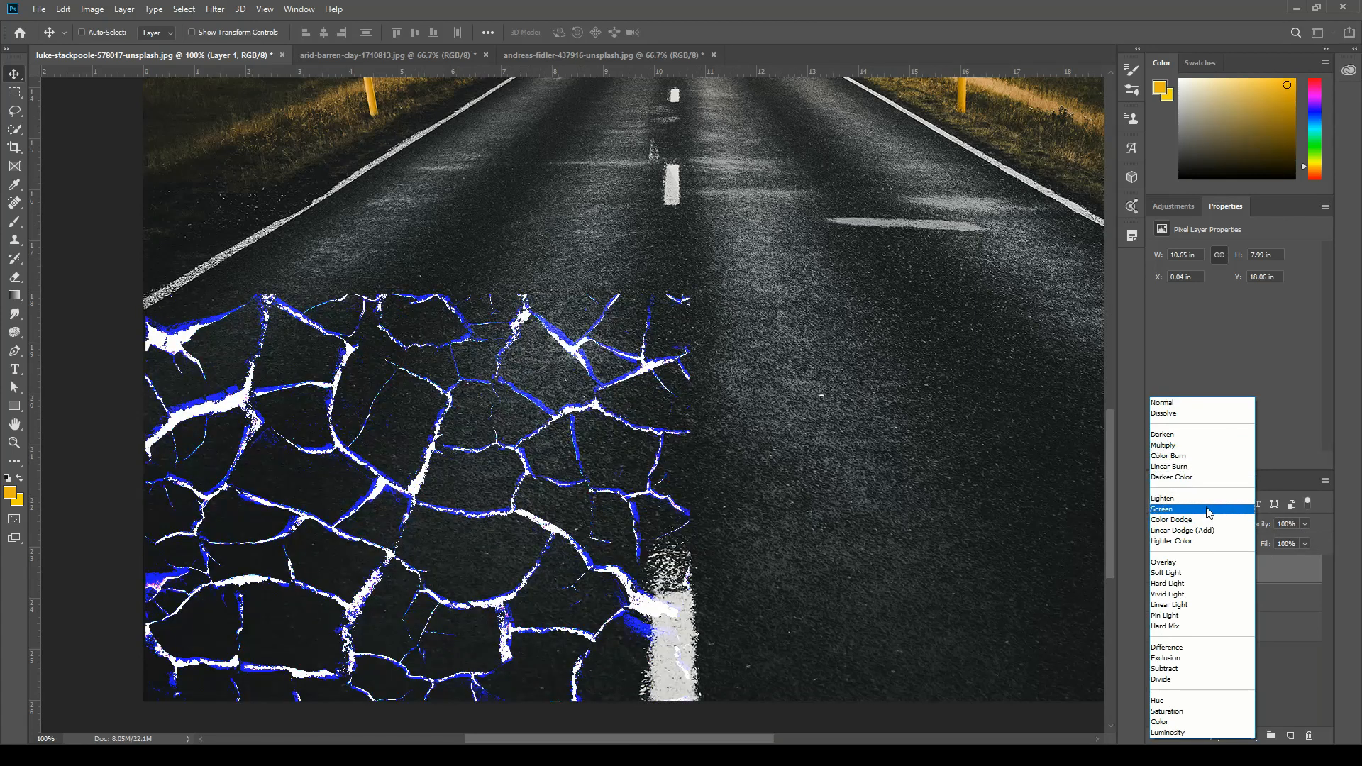
left_click(1171, 500)
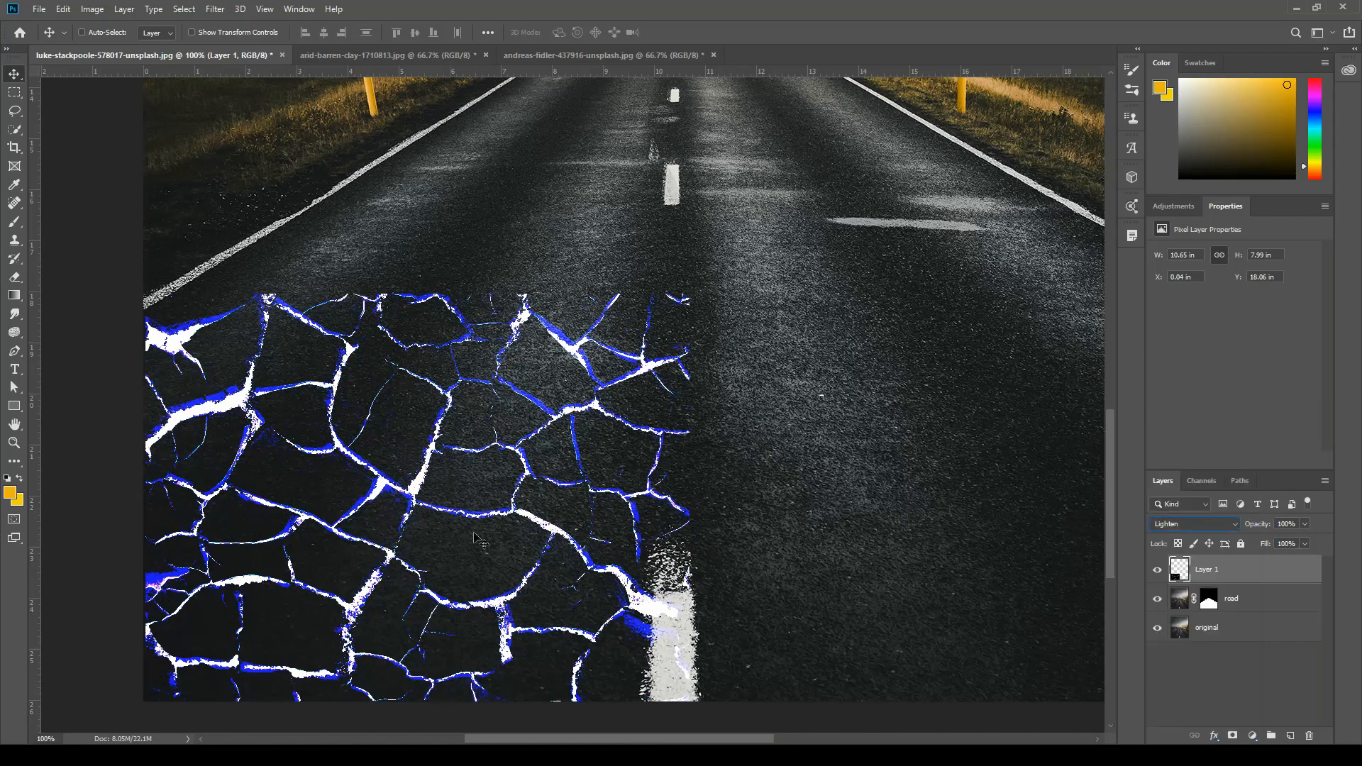
mouse_move(497, 502)
left_mouse_down()
mouse_move(503, 490)
mouse_move(502, 522)
left_mouse_up()
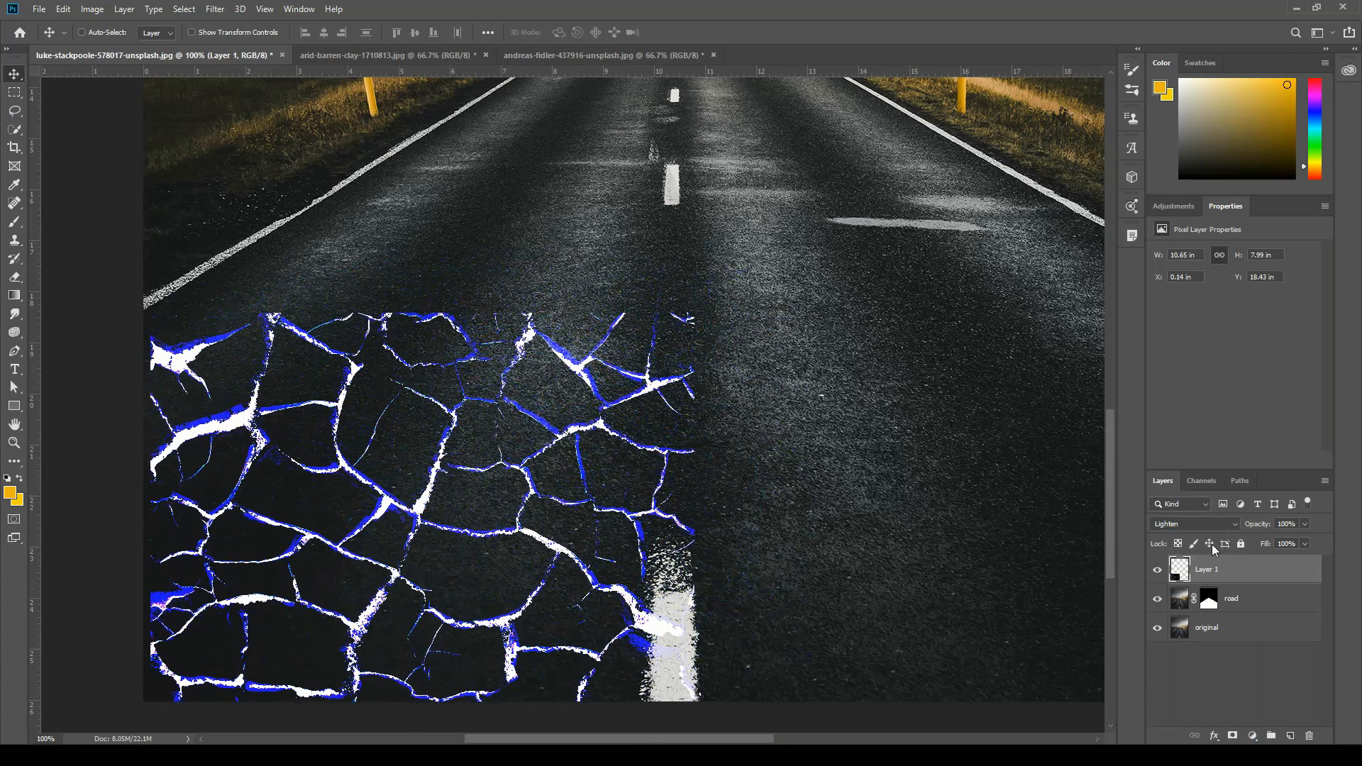
Rename the clay texture layer as "cracks master".
double_click(1210, 571)
type("cracks master")
key("Return")
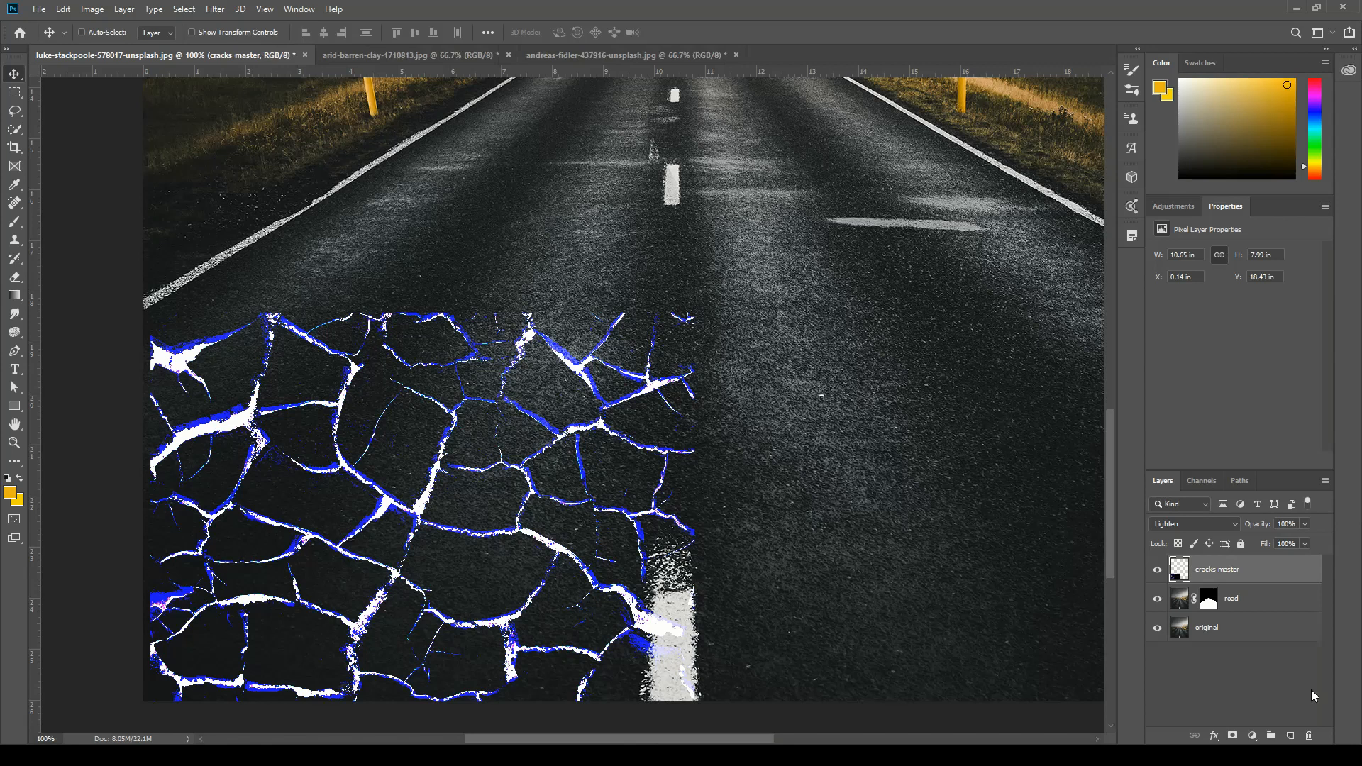
Duplicate the "cracks master" layer, hide the original cracks layer and make the copy active.
key("ctrl")
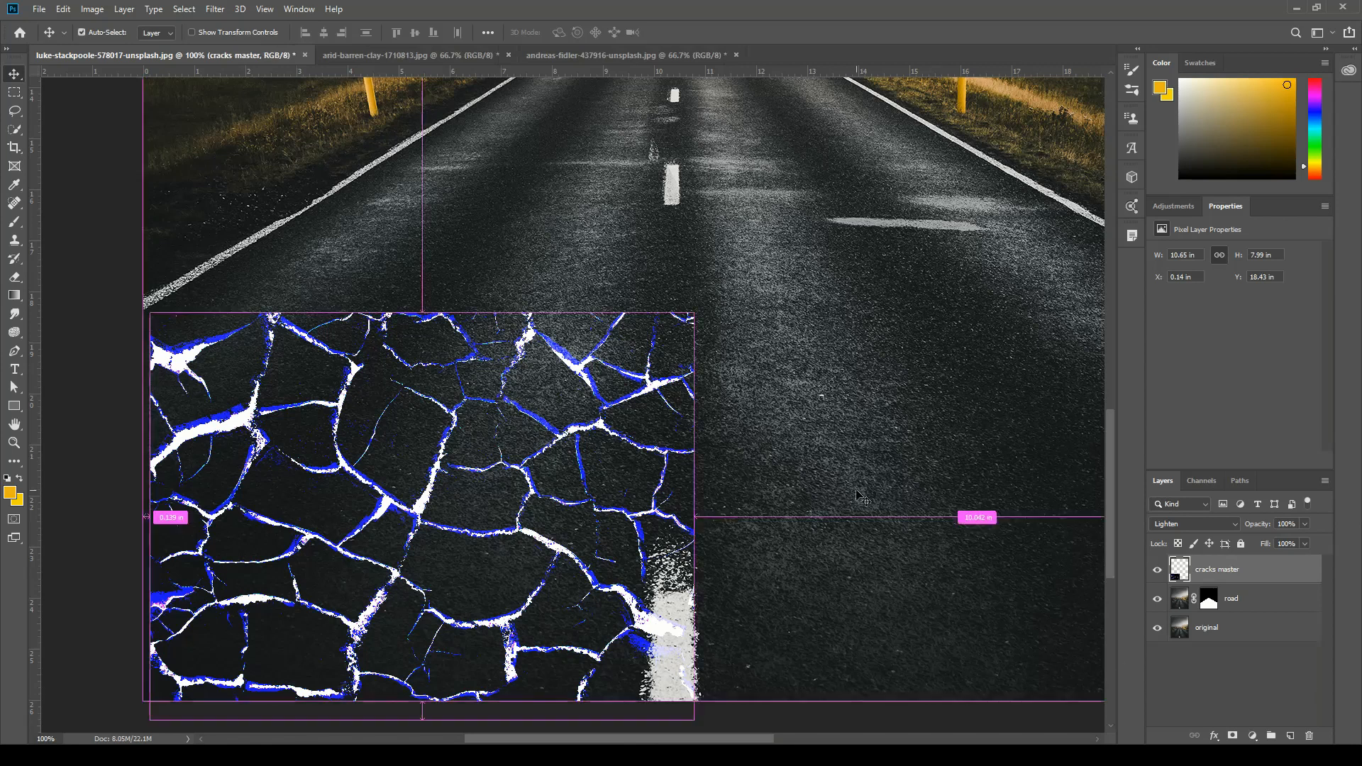
key("ctrl+minus")
left_click_drag(806, 308, 787, 382)
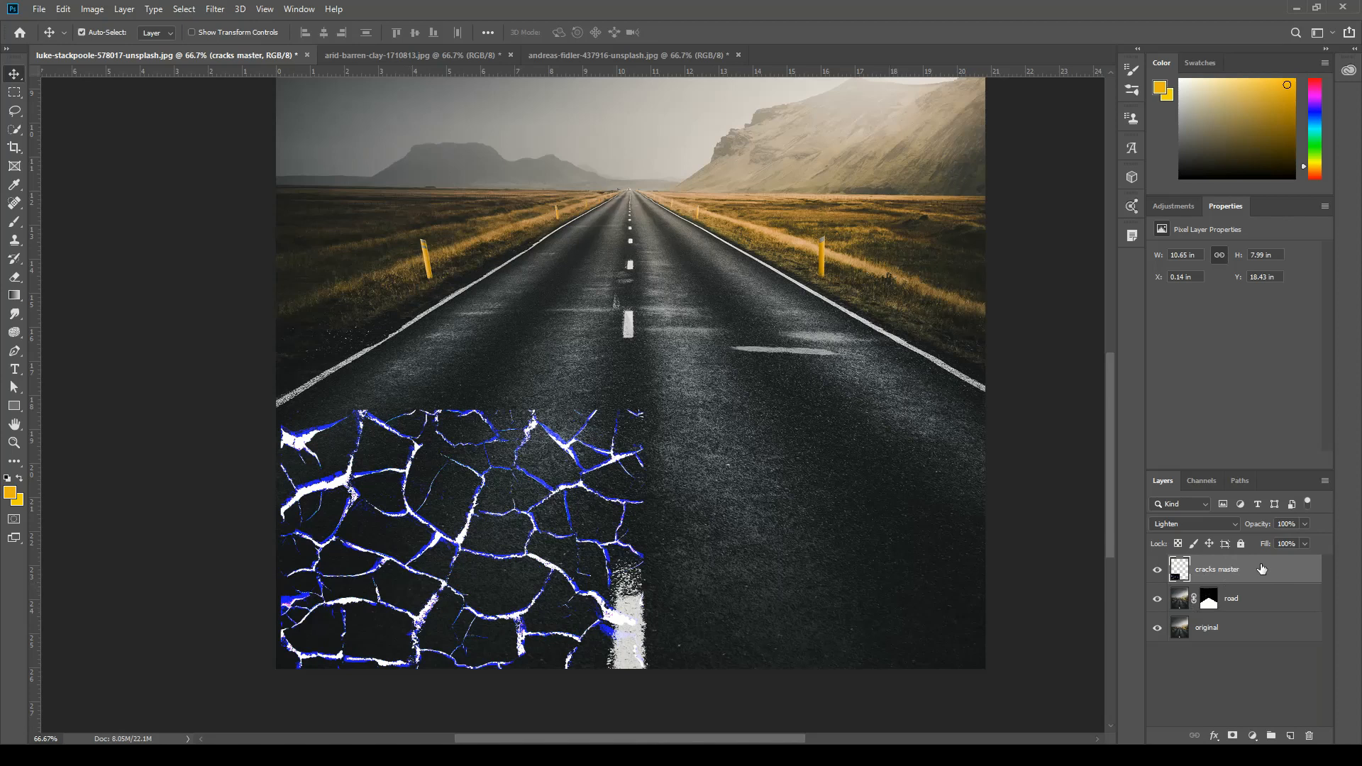
key("ctrl+j")
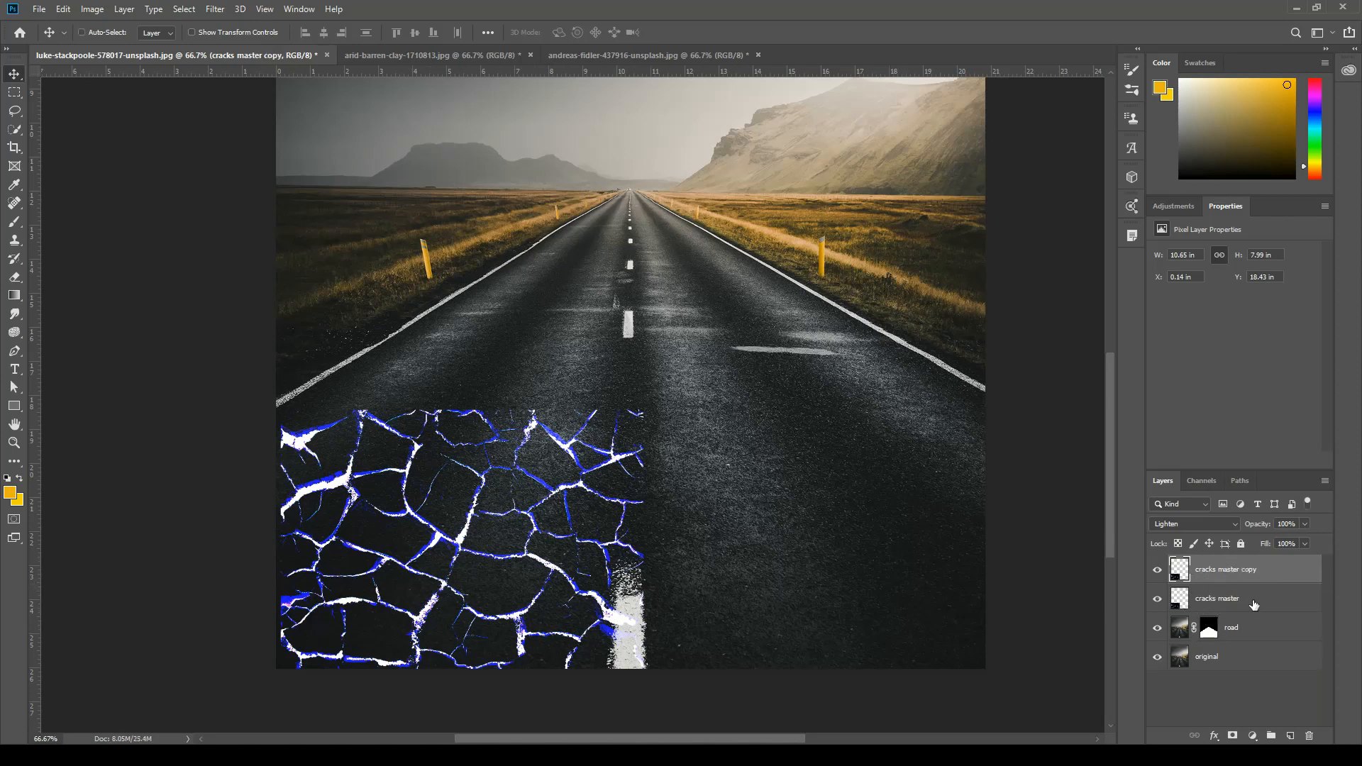
left_click(1254, 604)
left_click(1157, 604)
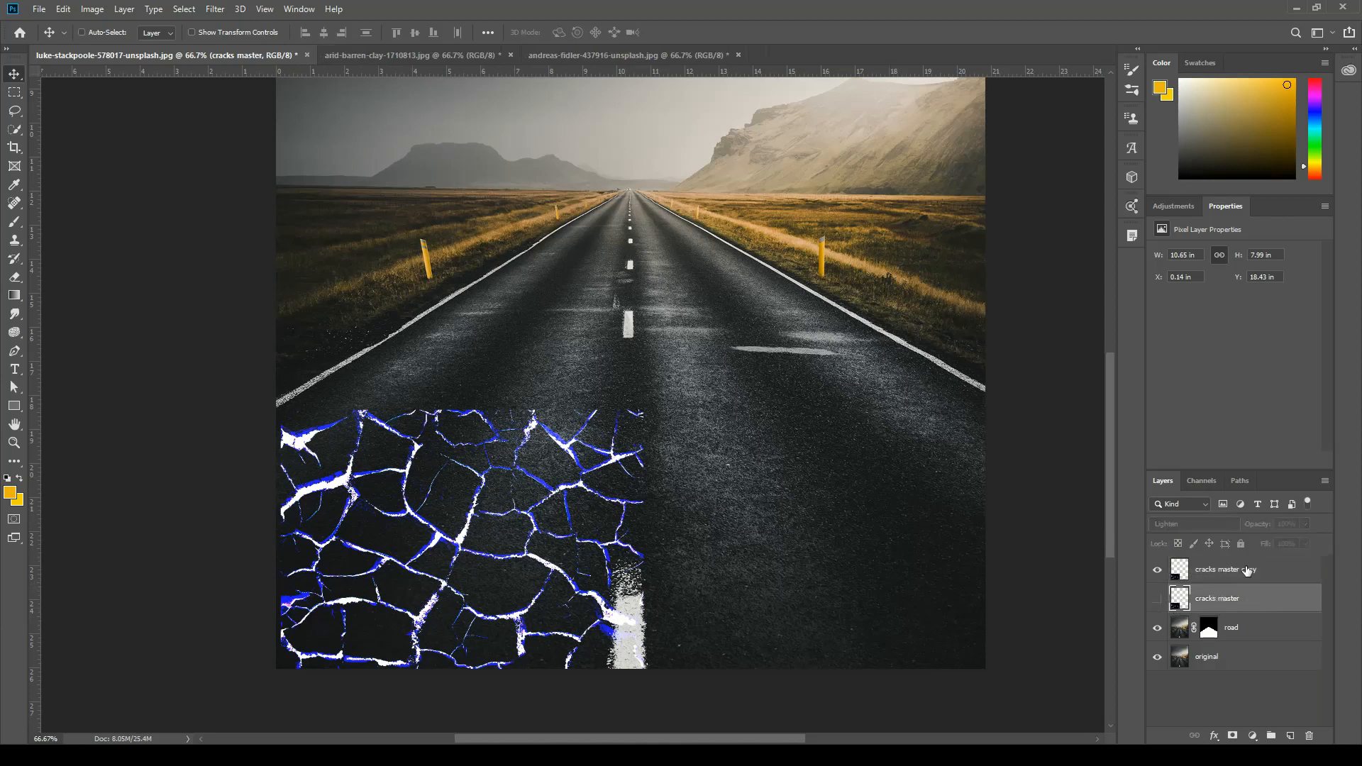
left_click(1272, 570)
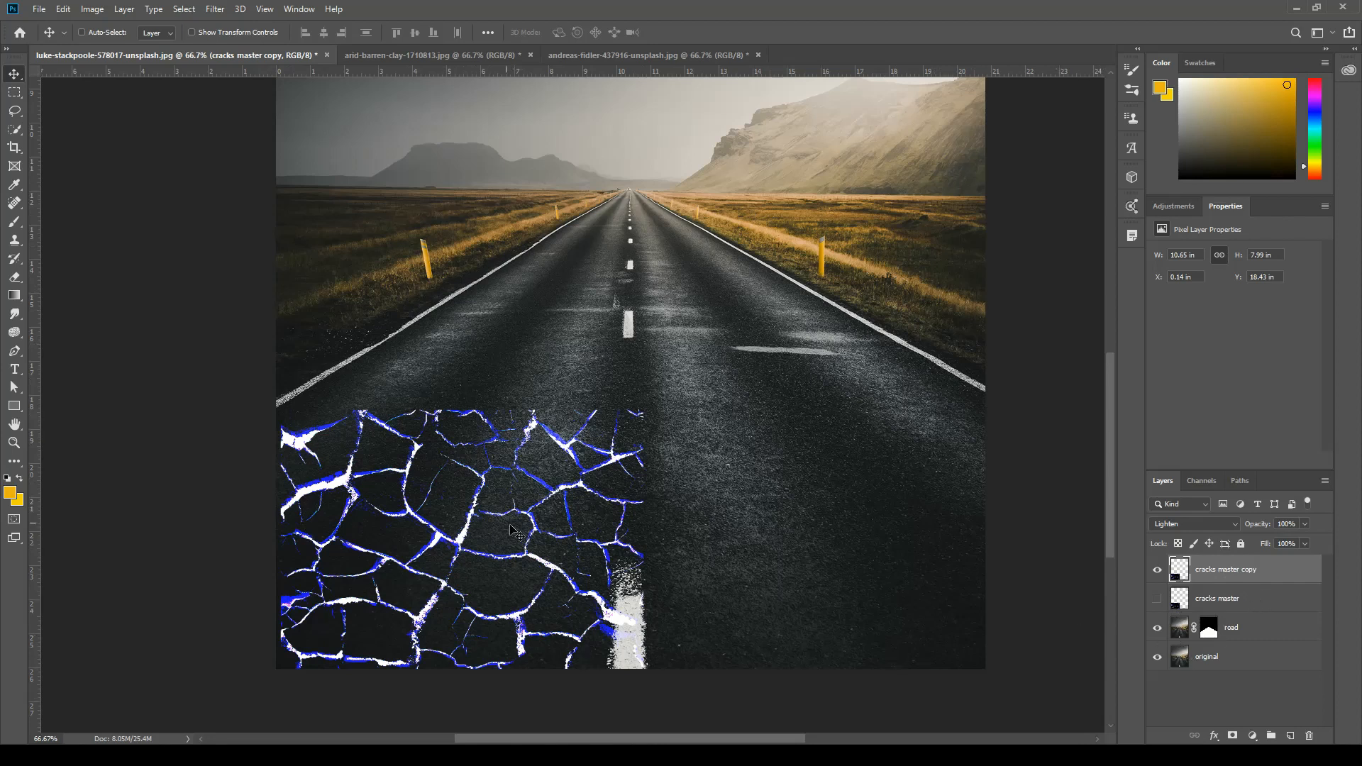
Move the "cracks master copy" layer against the photo's left edge and scale it proportionally to about 97%.
left_click_drag(495, 556, 490, 566)
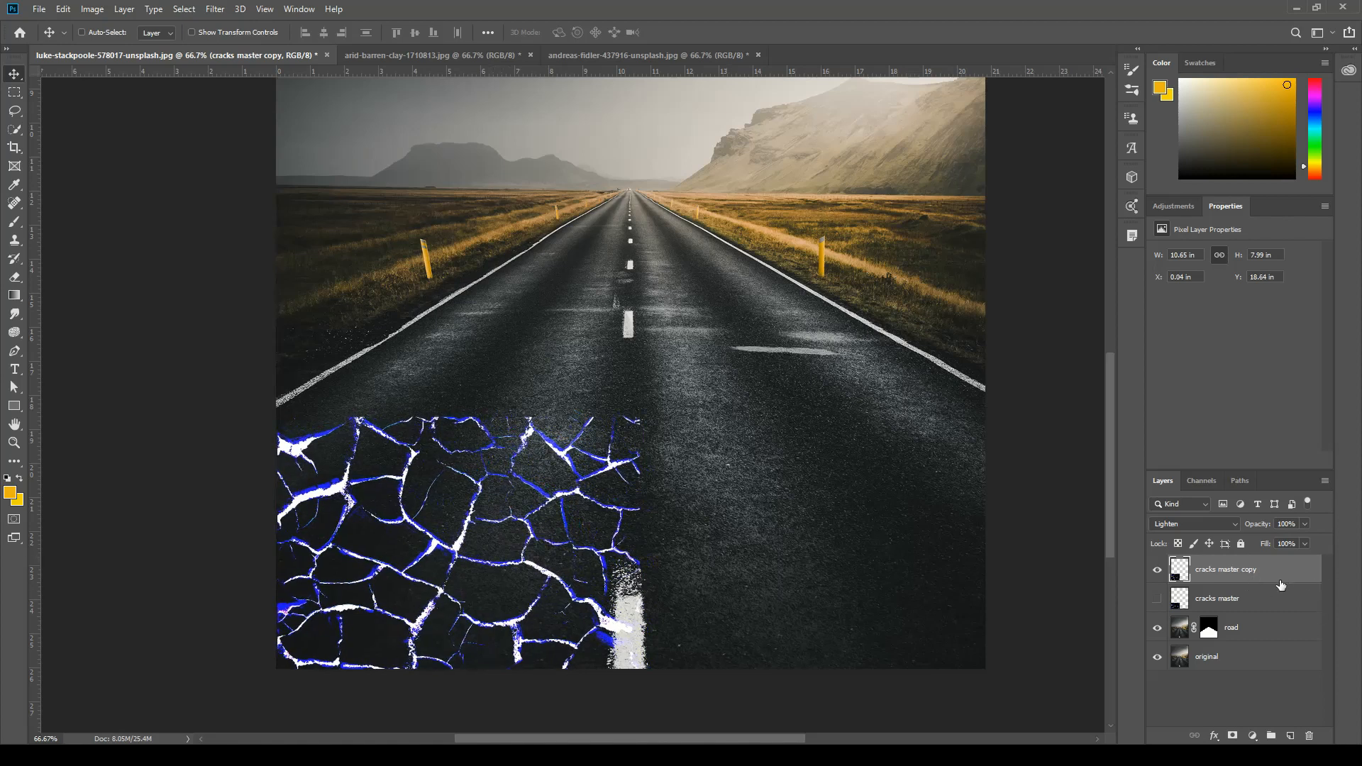
key("ctrl+t")
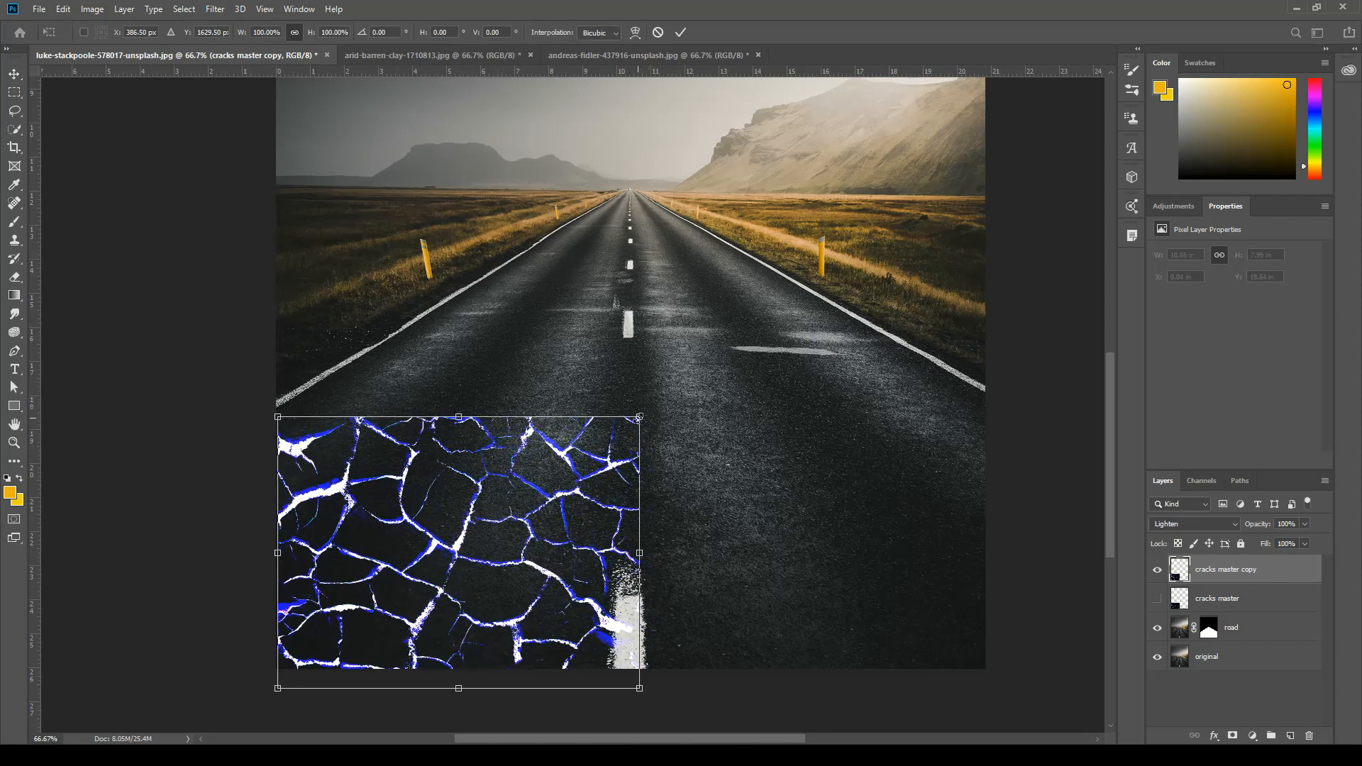
mouse_move(641, 416)
left_mouse_down()
mouse_move(714, 358)
mouse_move(618, 430)
mouse_move(639, 417)
mouse_move(629, 424)
left_mouse_up()
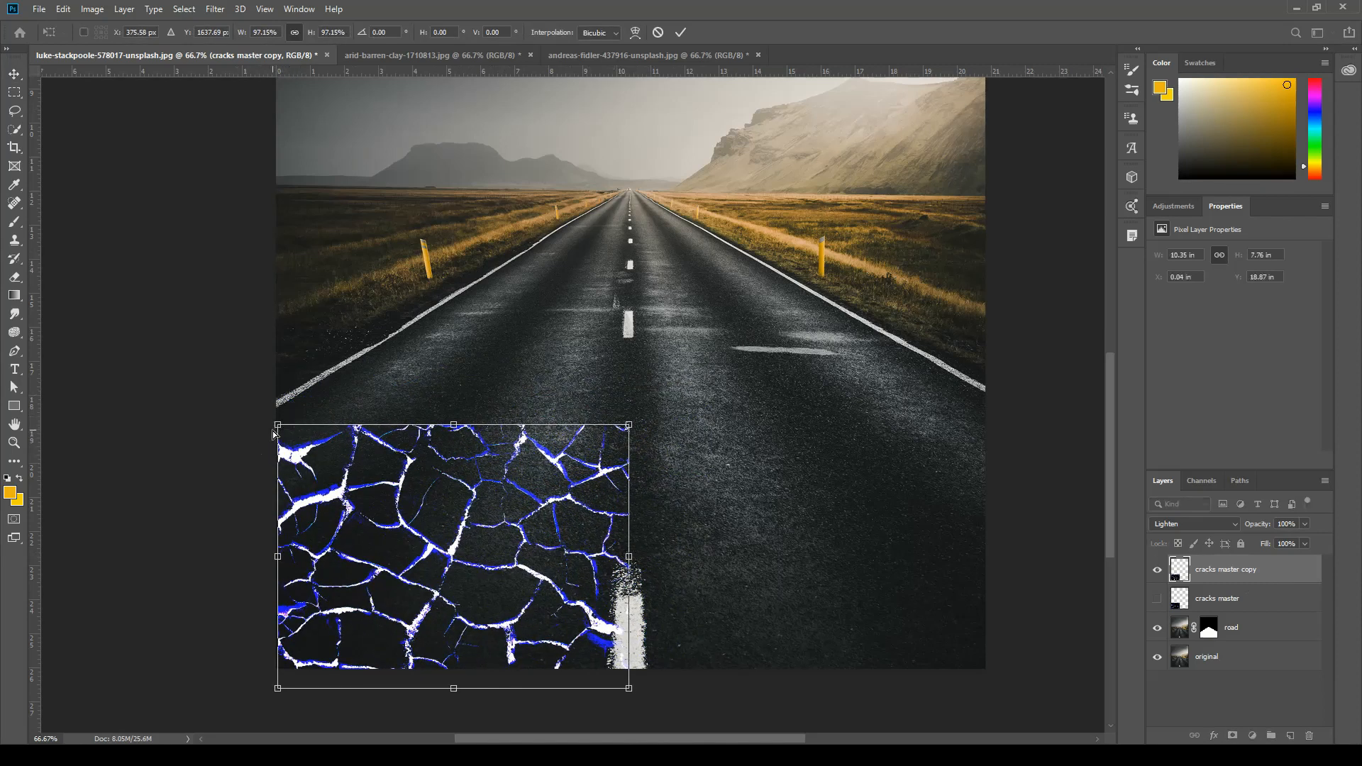
Distort the cracks copy to the left lane's perspective, its upper corners on the left road line and centre line, its lower-left corner beyond the photo.
left_click_drag(279, 428, 387, 343)
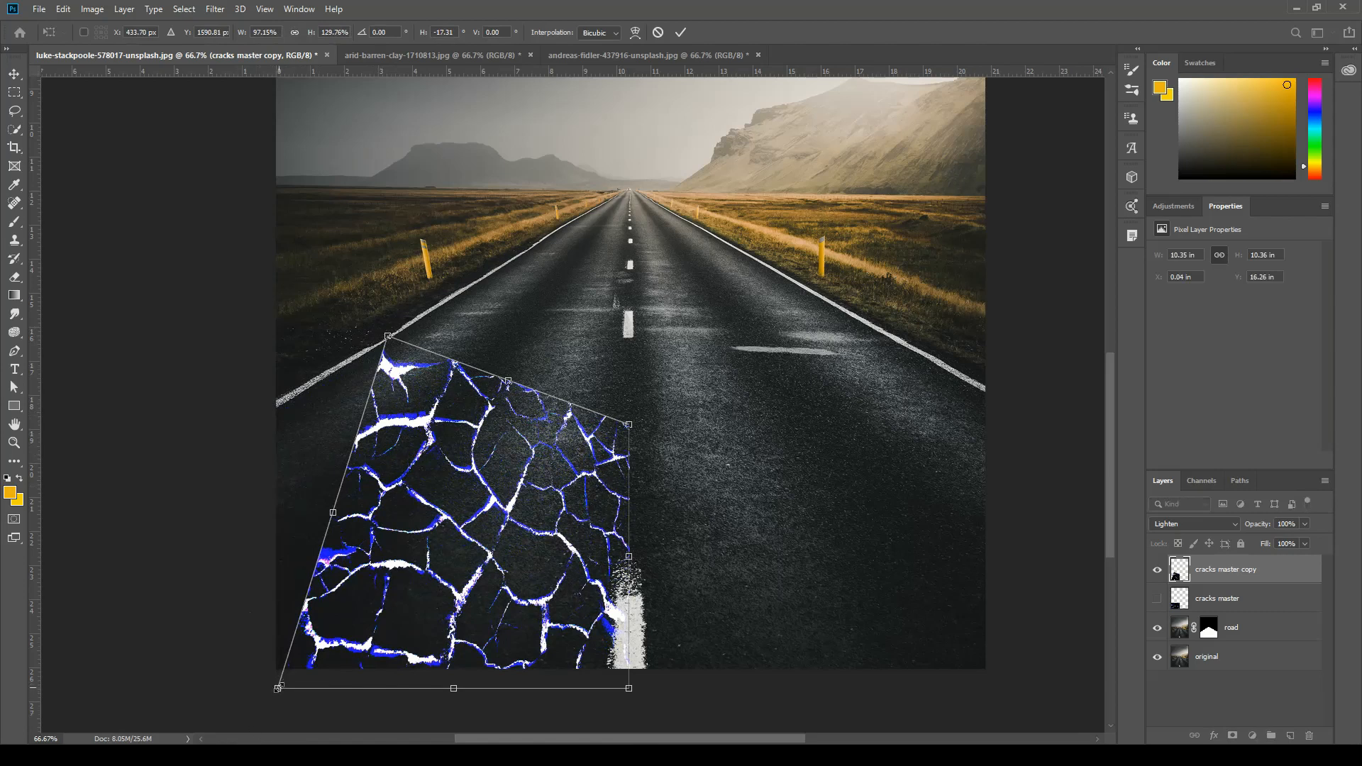
left_click_drag(276, 696, 56, 576)
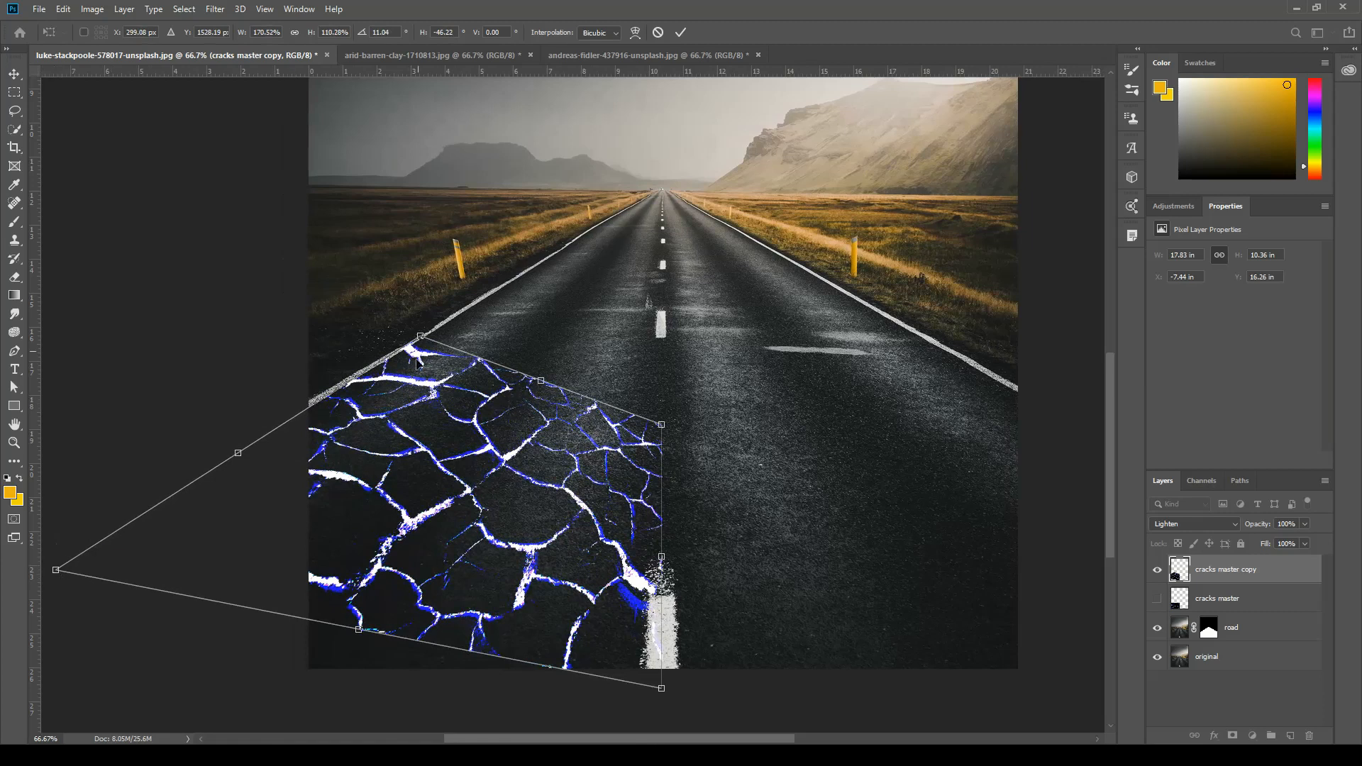
left_click_drag(422, 340, 423, 343)
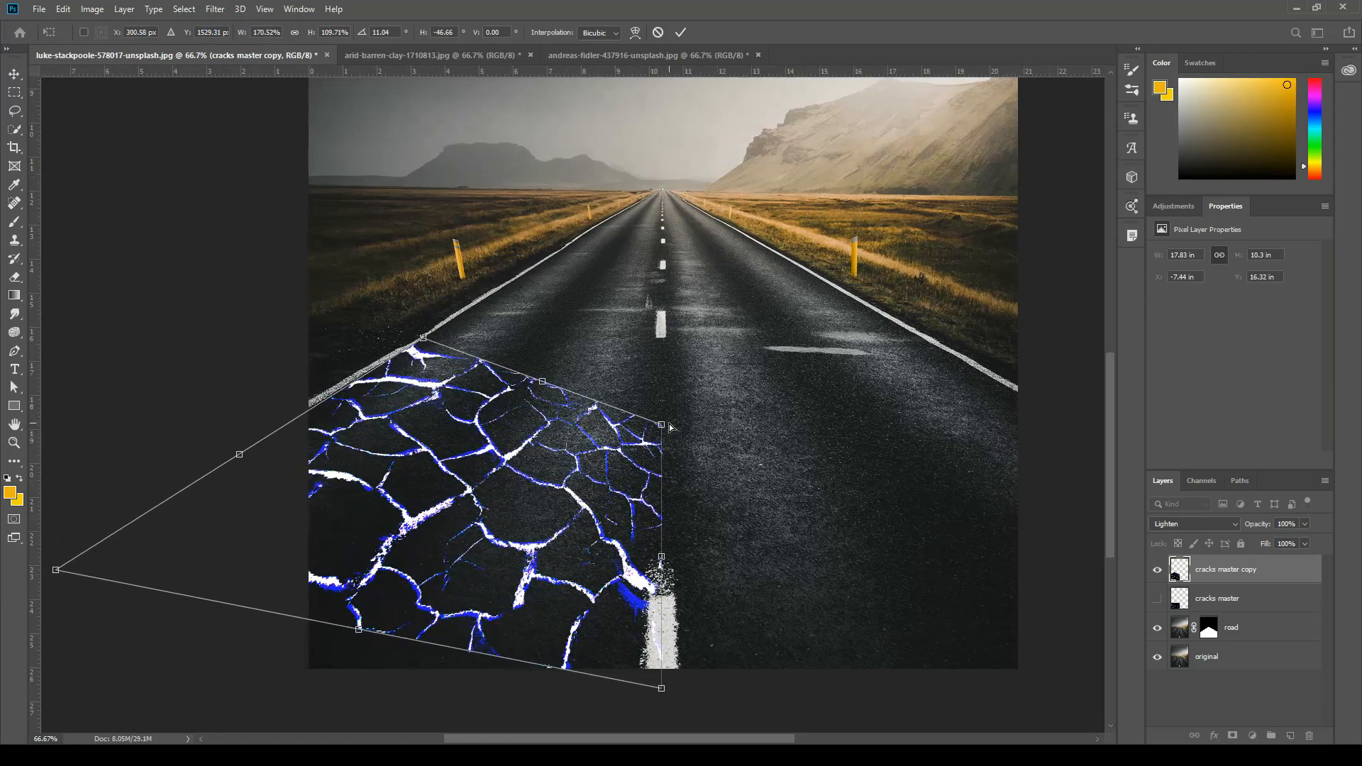
left_click_drag(662, 427, 662, 341)
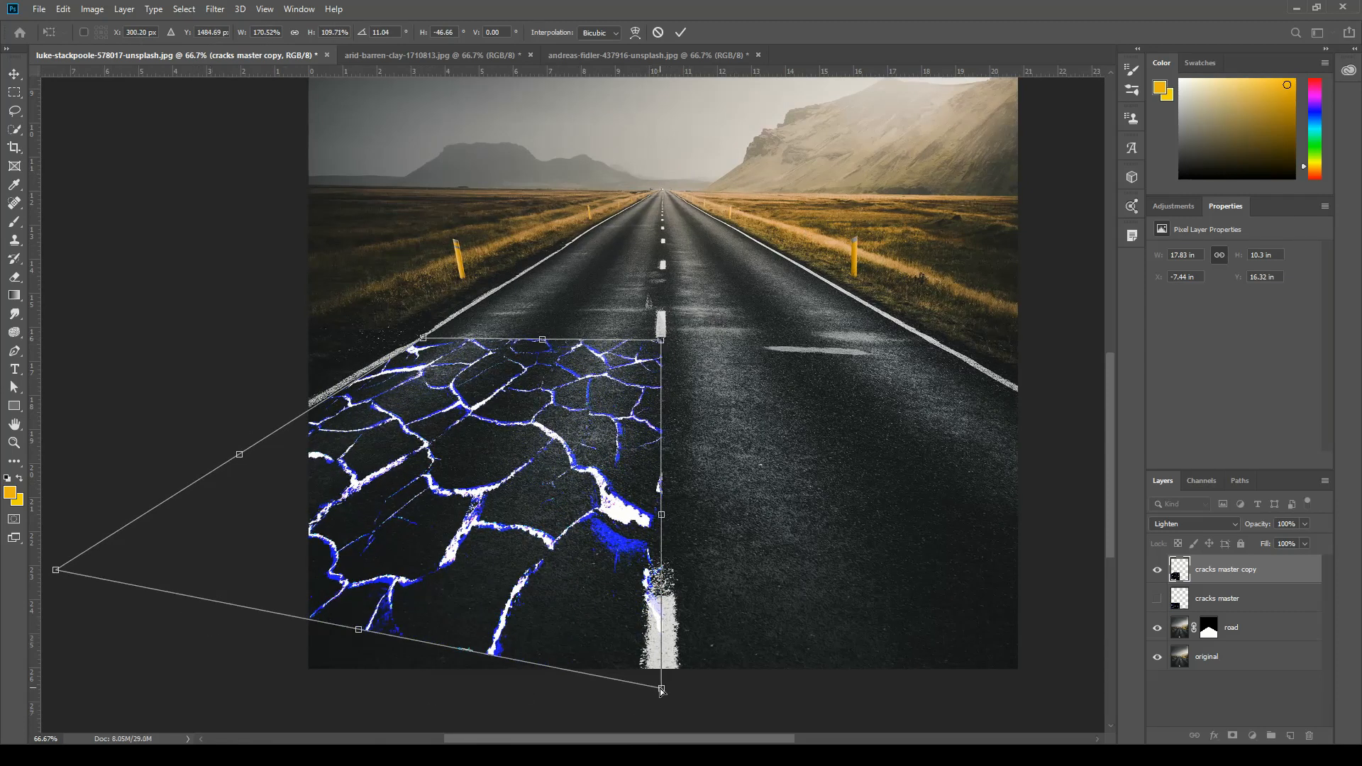
left_click_drag(662, 689, 659, 570)
mouse_move(561, 467)
left_mouse_down()
mouse_move(561, 516)
mouse_move(472, 506)
mouse_move(585, 447)
mouse_move(565, 447)
left_mouse_up()
left_click_drag(362, 566, 360, 675)
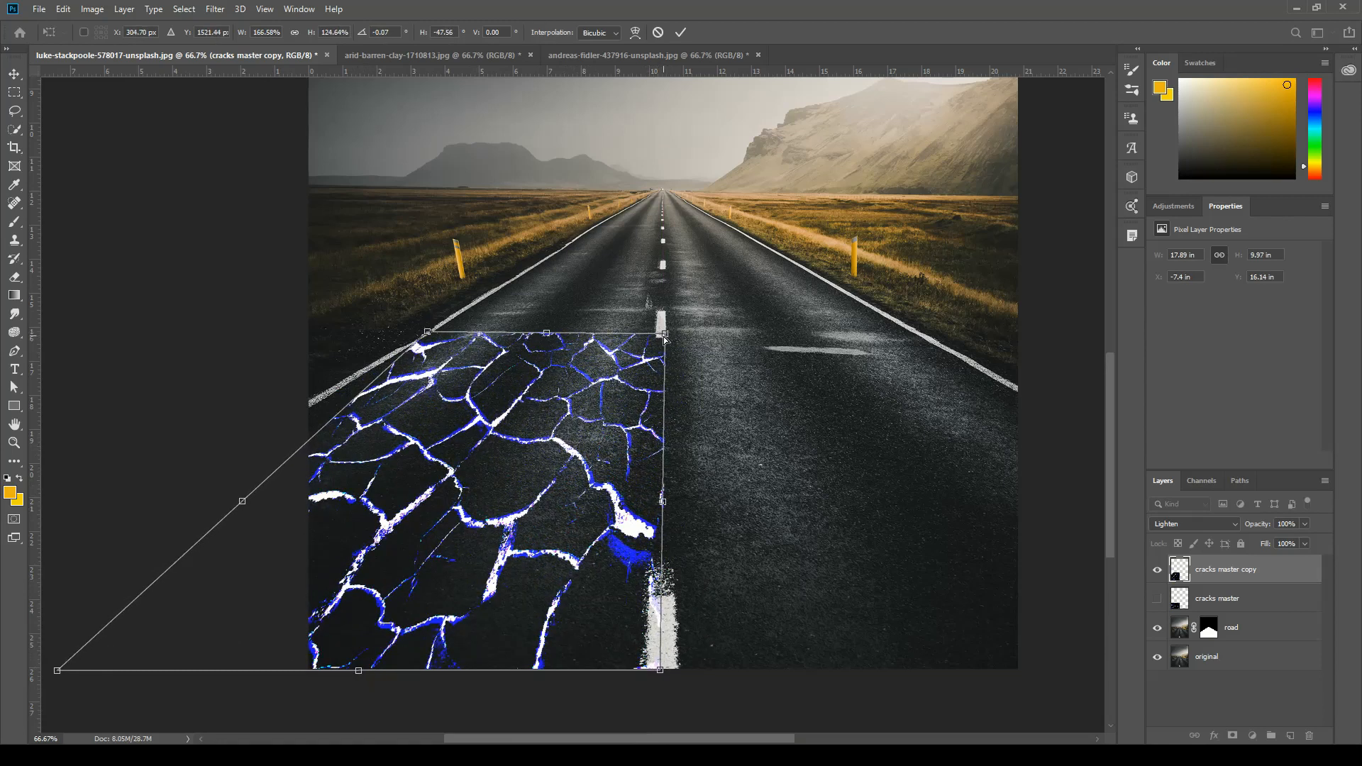
Refine the distorted corners along the road lines, extend the lower edge past the photo's bottom and apply the transform.
left_click_drag(665, 339, 660, 341)
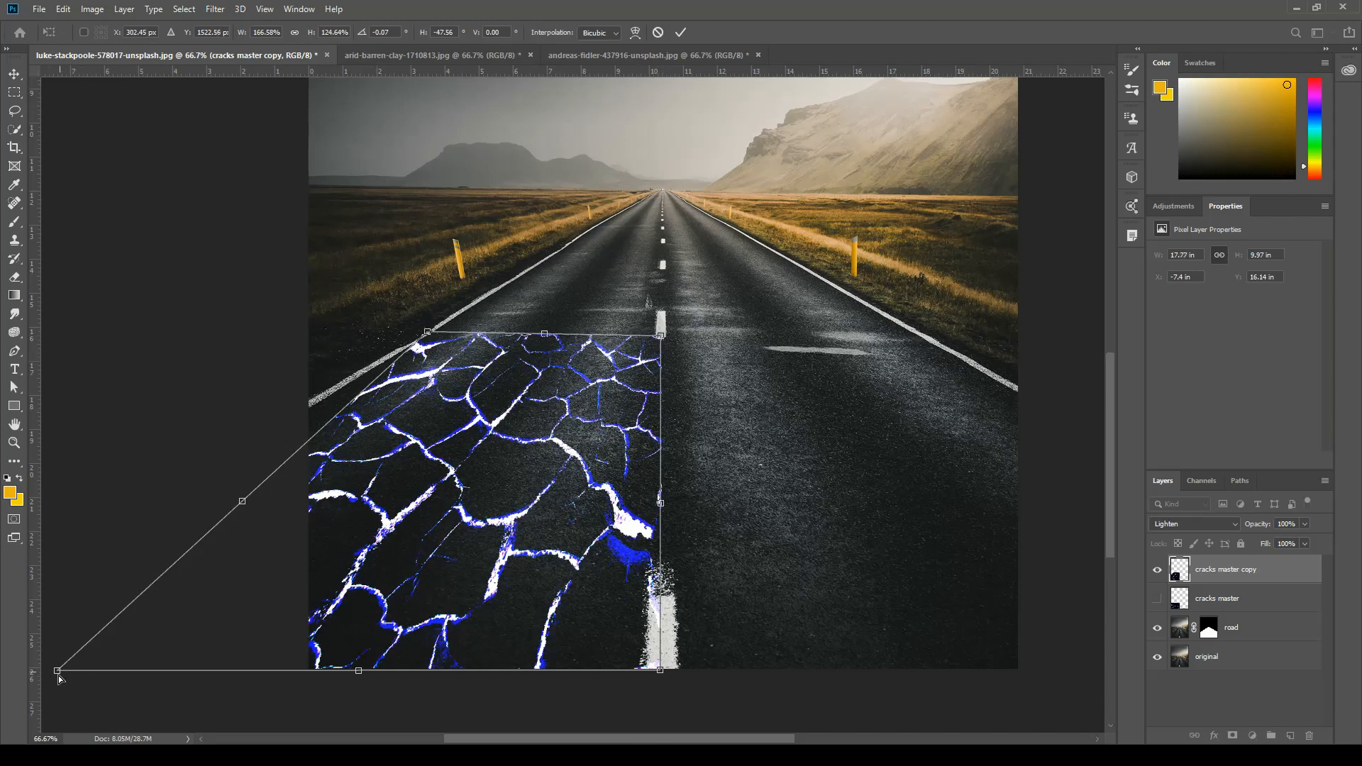
left_click_drag(58, 674, 41, 600)
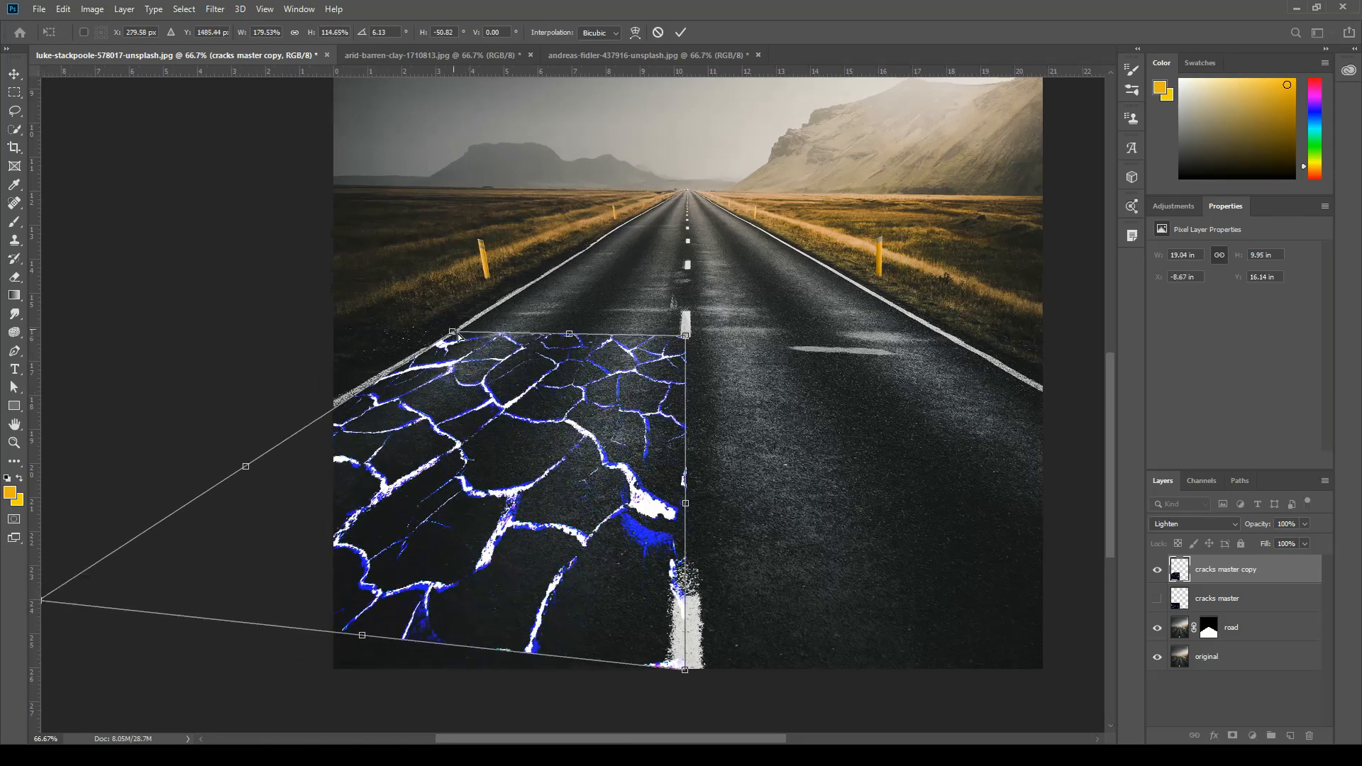
left_click_drag(458, 333, 457, 336)
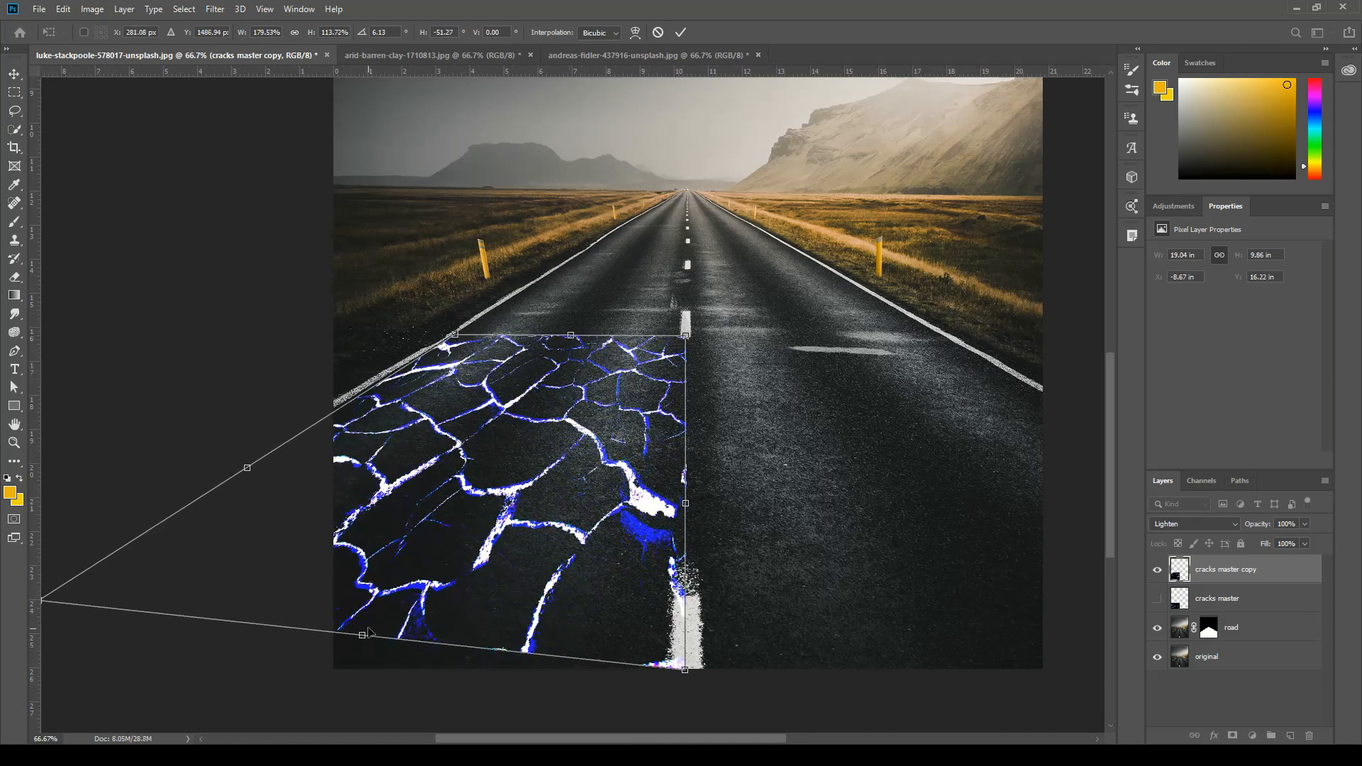
left_click_drag(362, 643, 278, 672)
left_click_drag(602, 706, 676, 711)
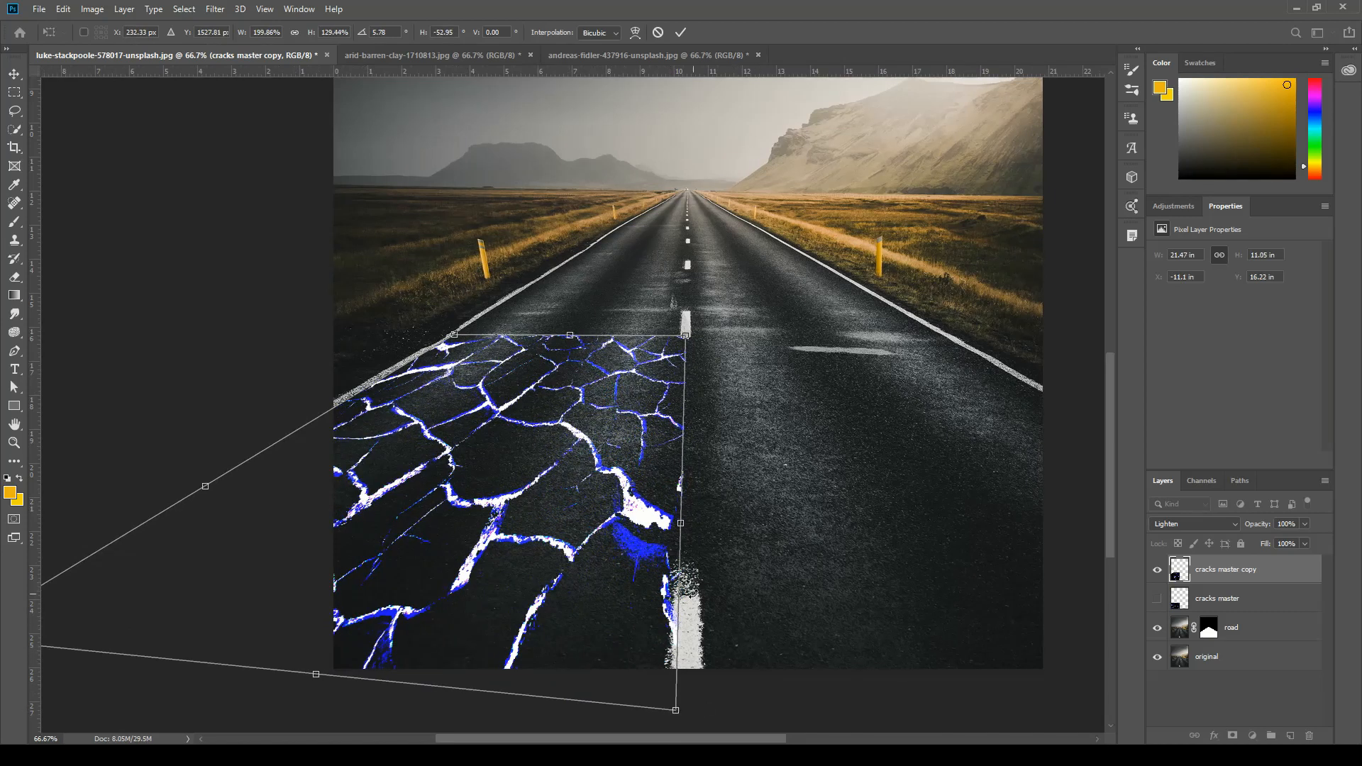
key("Return")
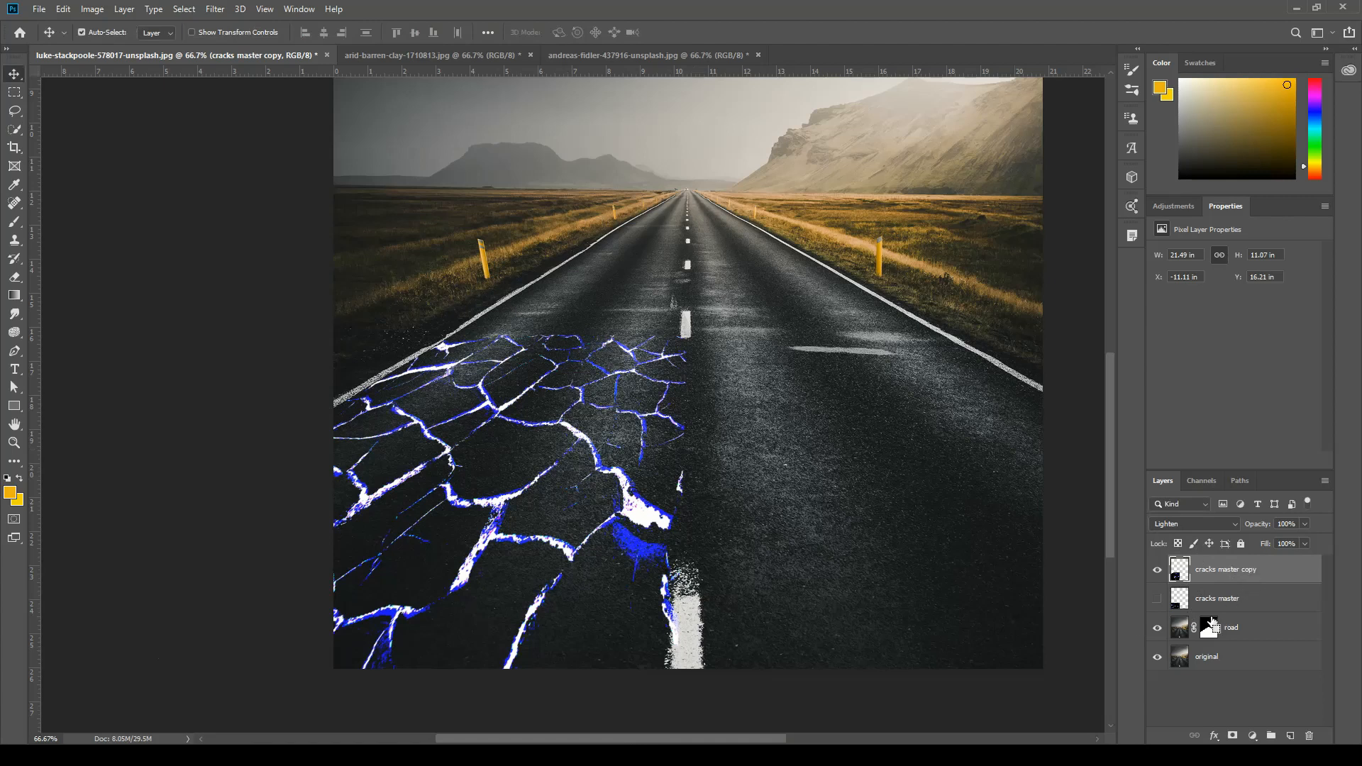
key("ctrl+j")
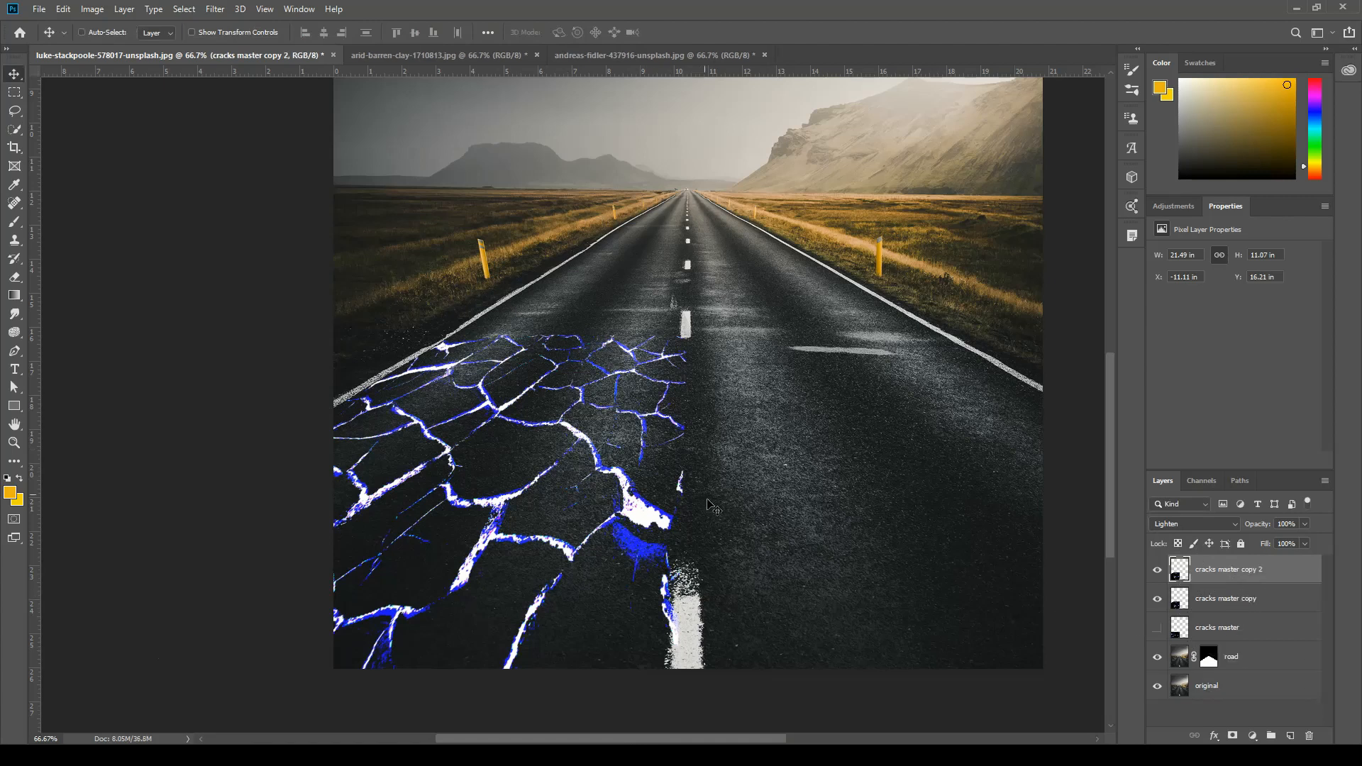
left_click_drag(481, 477, 610, 307)
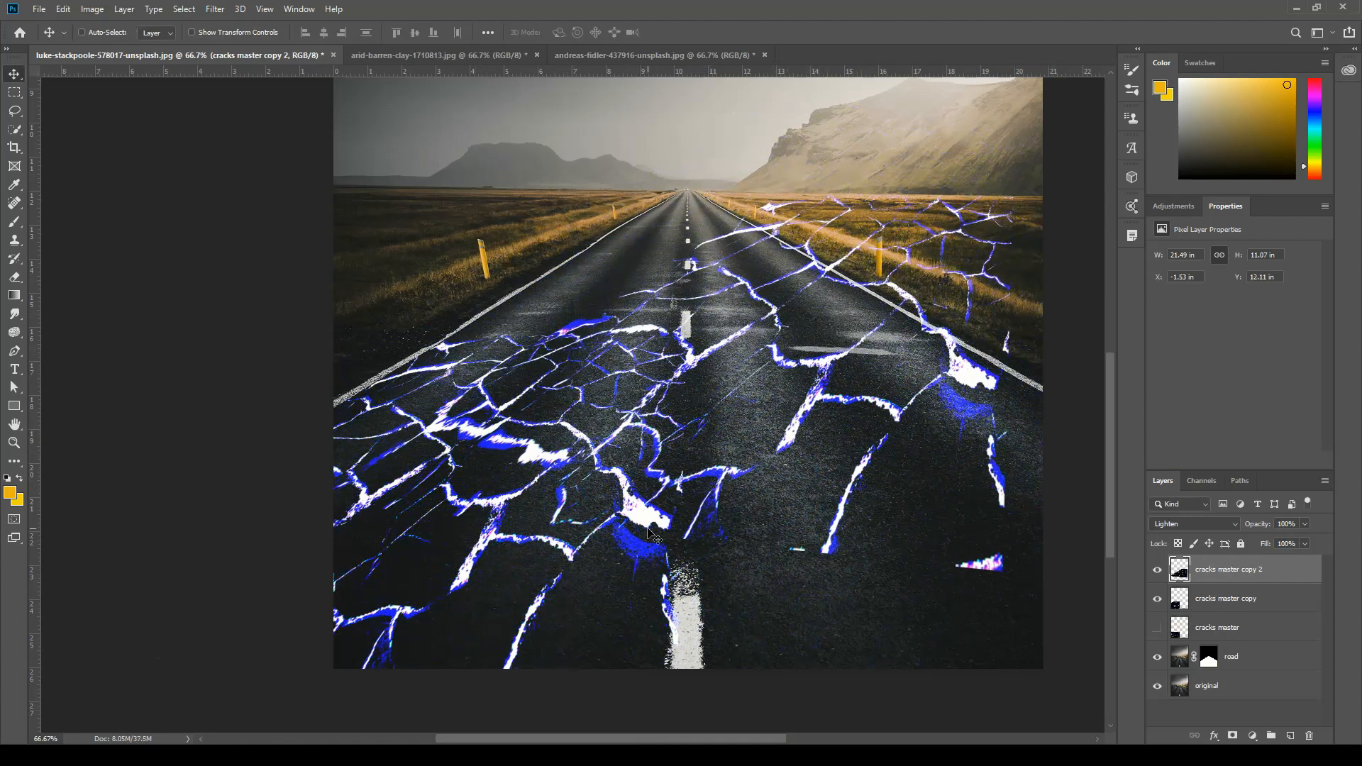
key("ctrl+t")
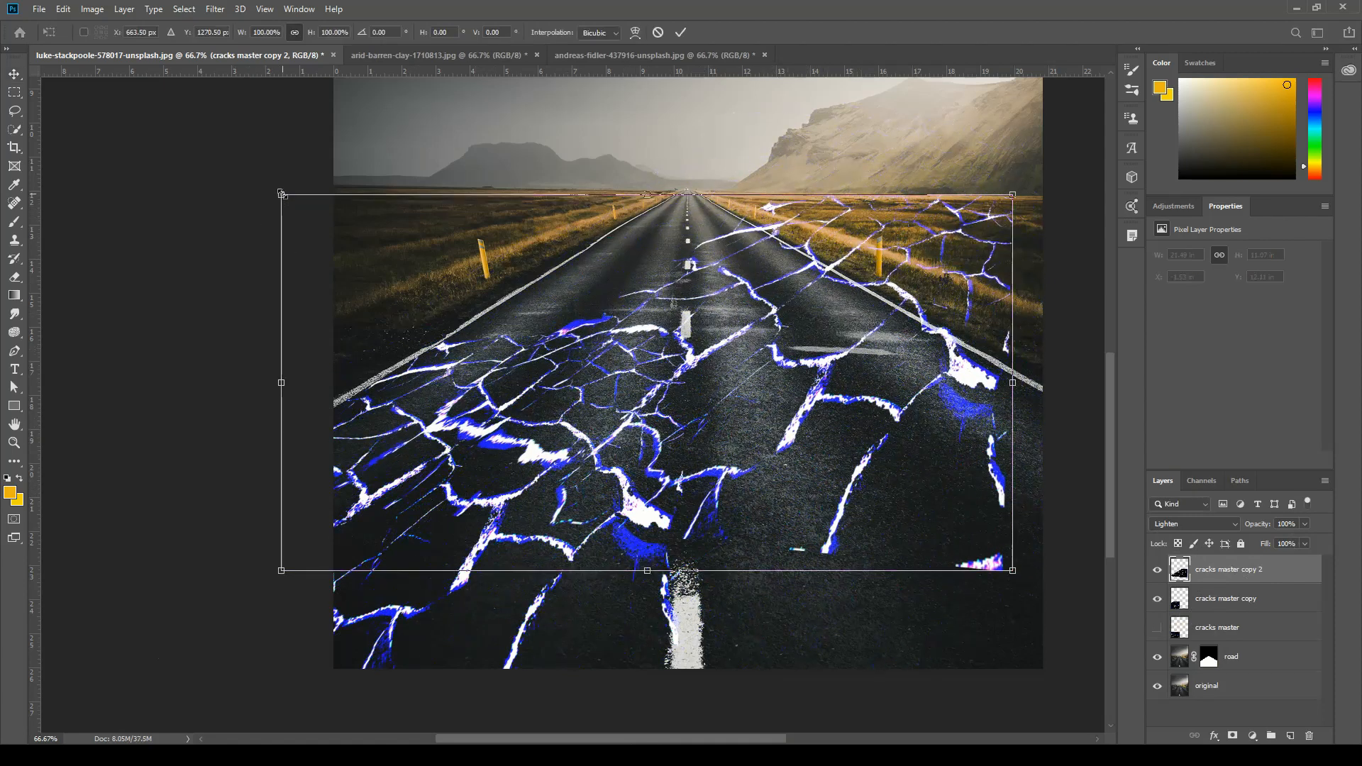
mouse_move(282, 196)
left_mouse_down()
mouse_move(372, 252)
mouse_move(237, 177)
mouse_move(337, 230)
mouse_move(268, 176)
left_mouse_up()
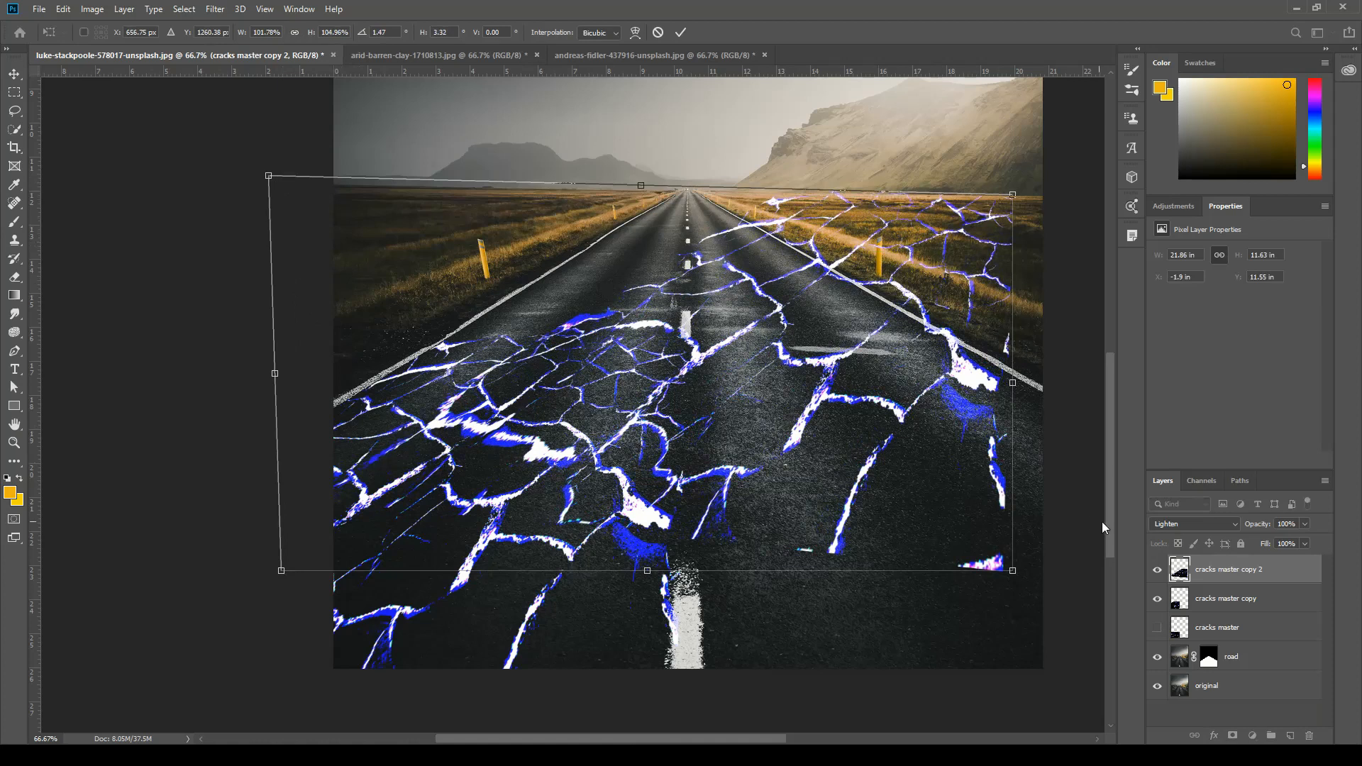
key("Return")
left_click_drag(1272, 578, 1309, 736)
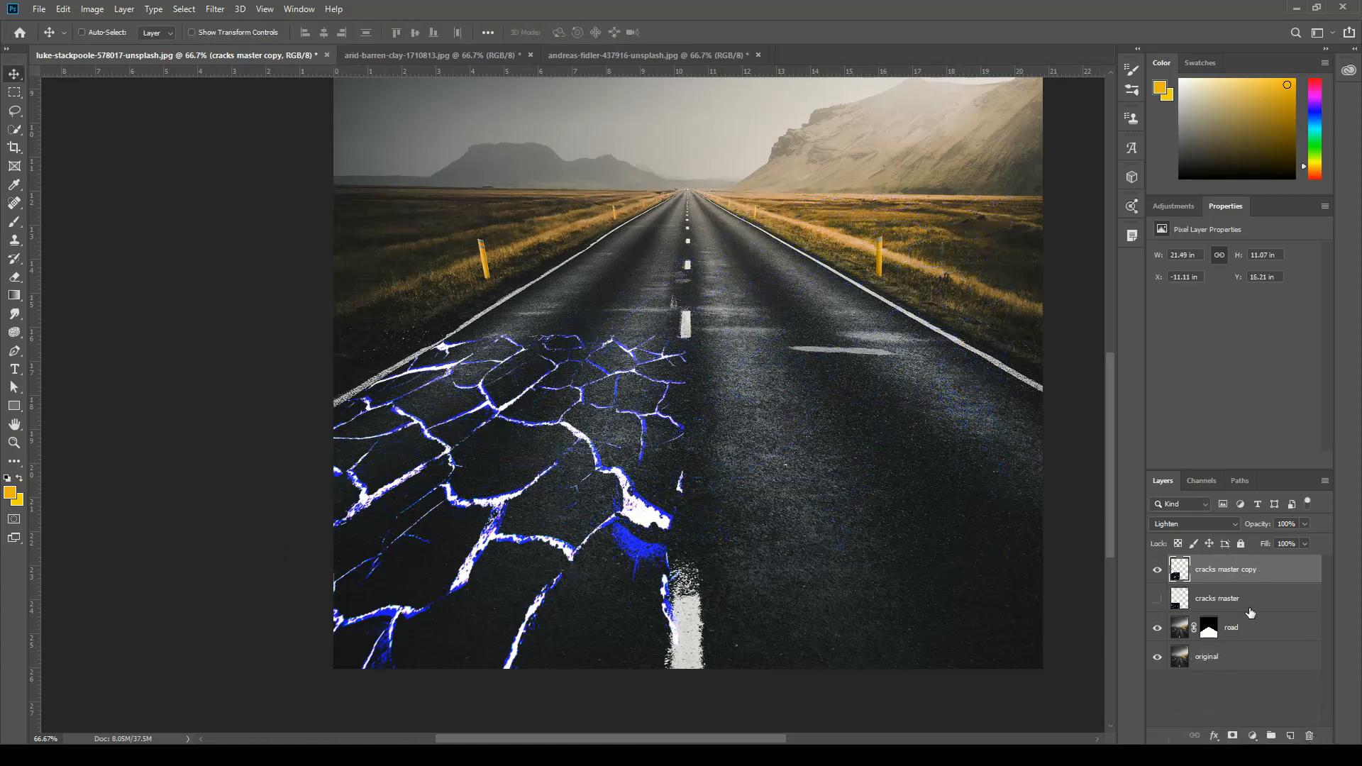
Duplicate the hidden "cracks master" layer, make the copy visible and move it over the foreground of the road's right lane.
left_click(1251, 614)
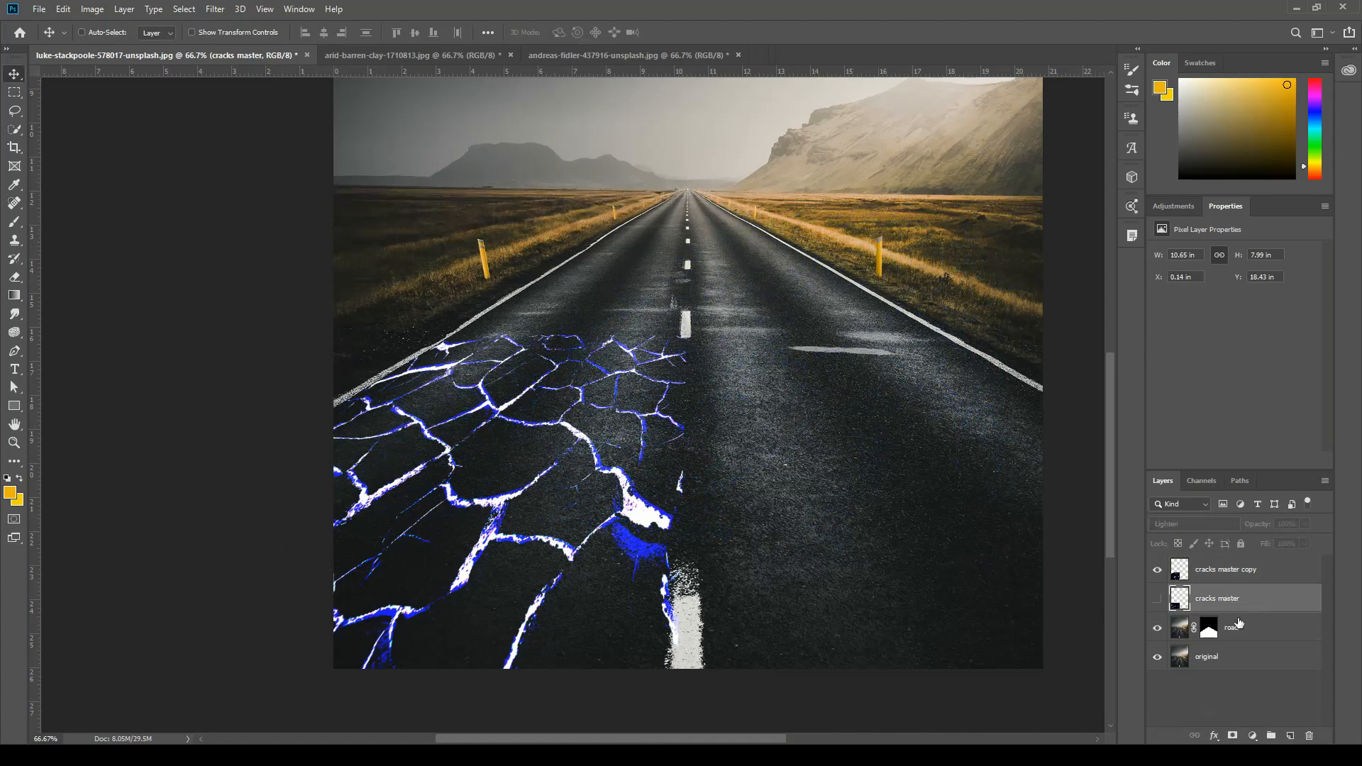
key("ctrl+j")
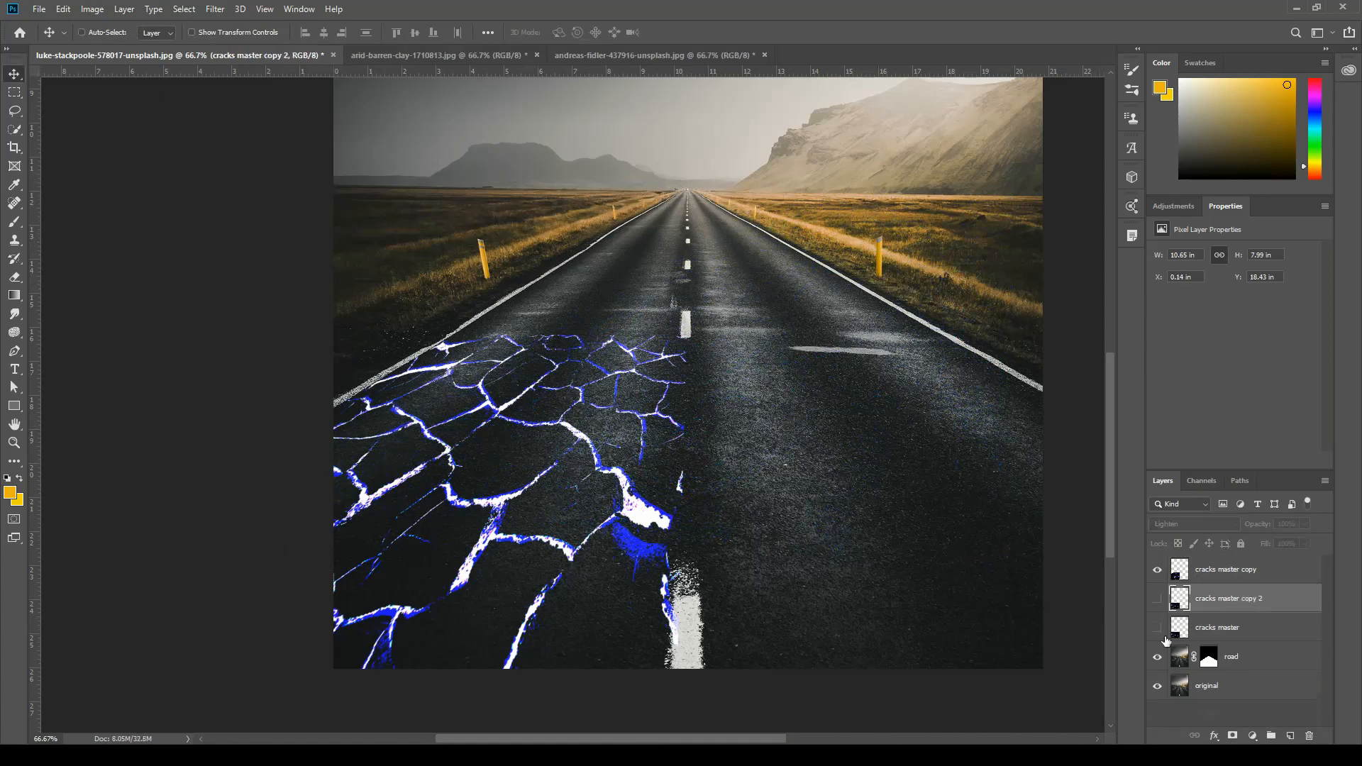
left_click(1159, 600)
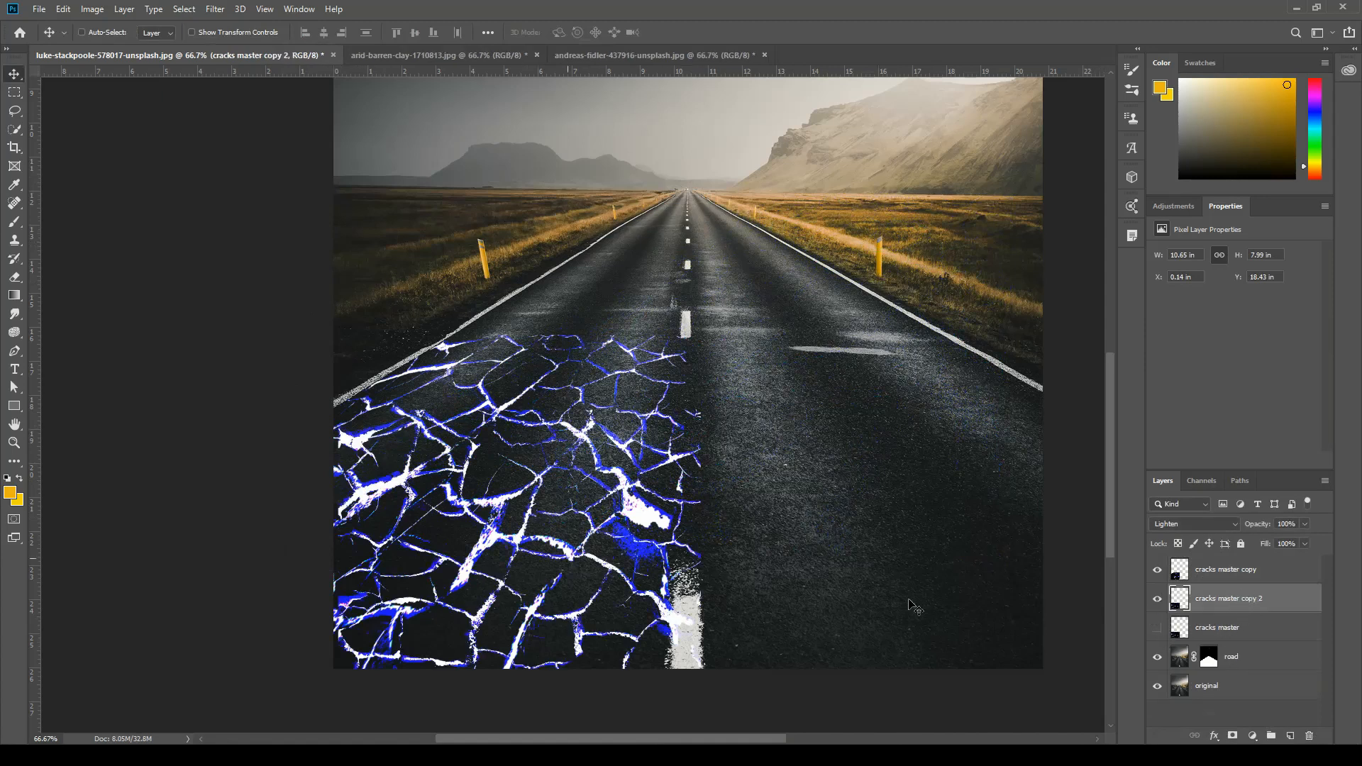
left_click_drag(433, 543, 771, 544)
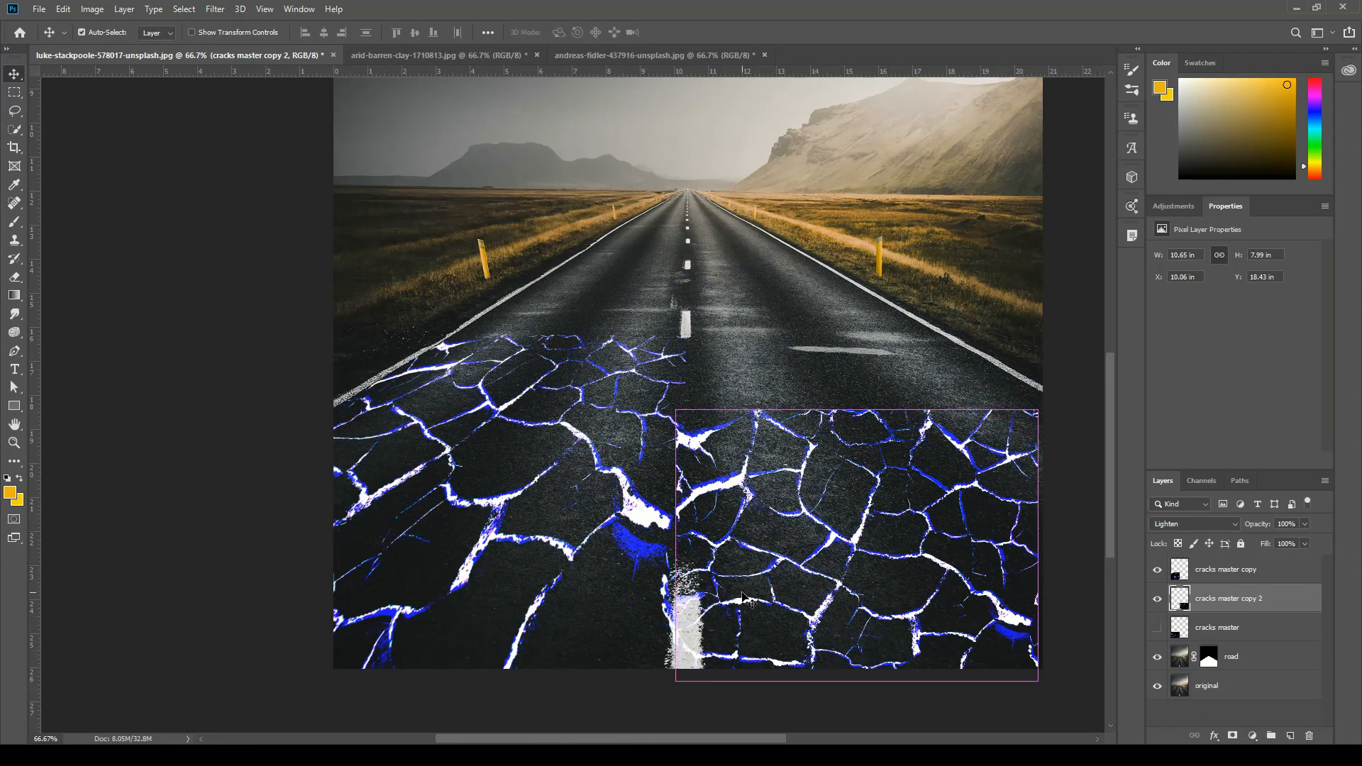
key("ctrl+j")
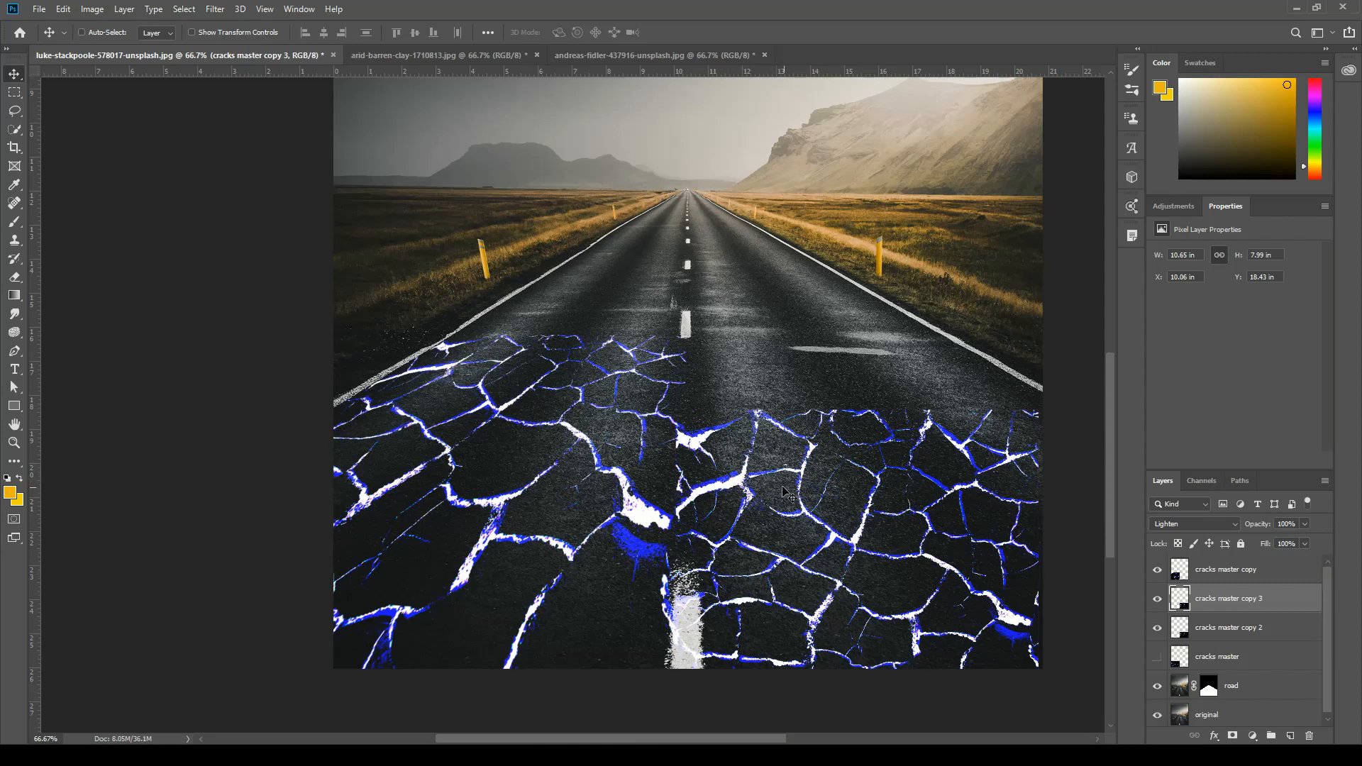
key("Delete")
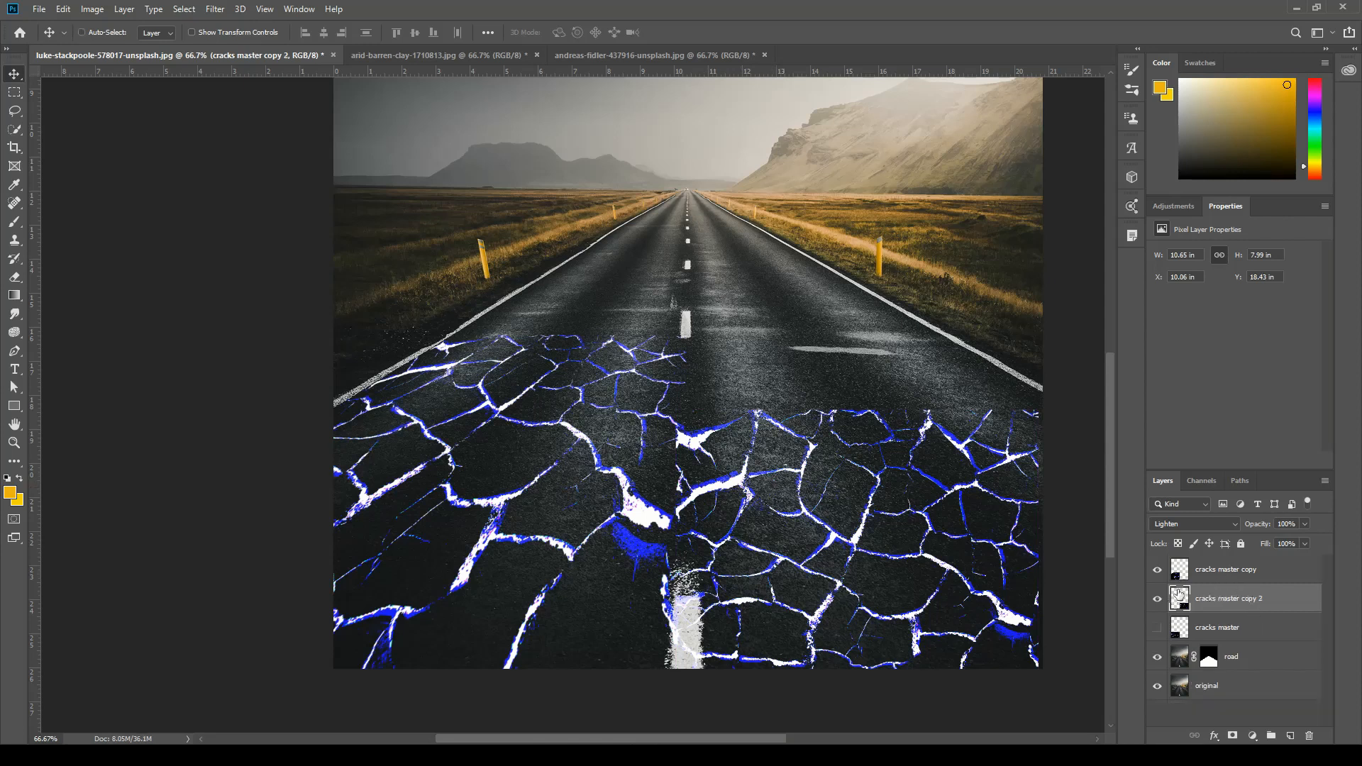
key("ctrl")
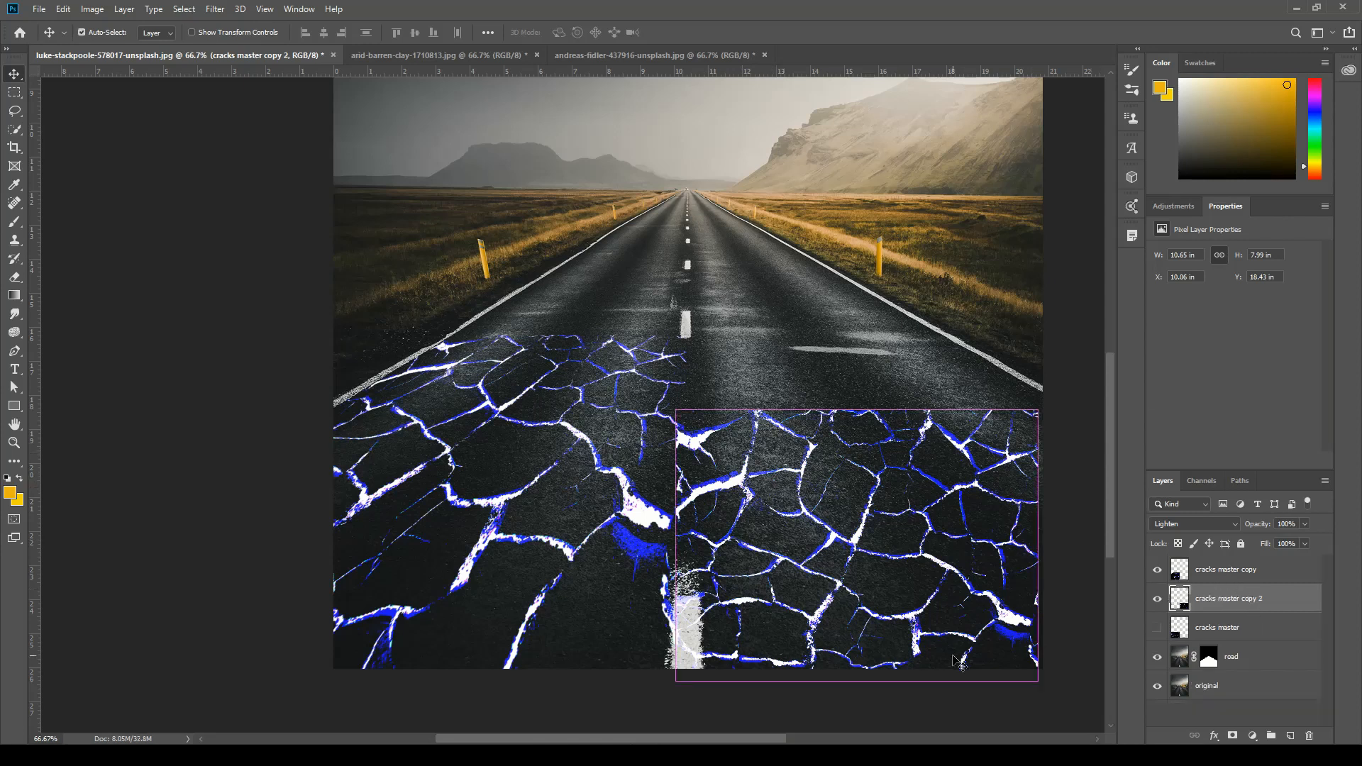
Distort the copy to the right lane's perspective, its upper corners on the centre line and right road line, its lower-right corner far beyond the photo.
key("ctrl+t")
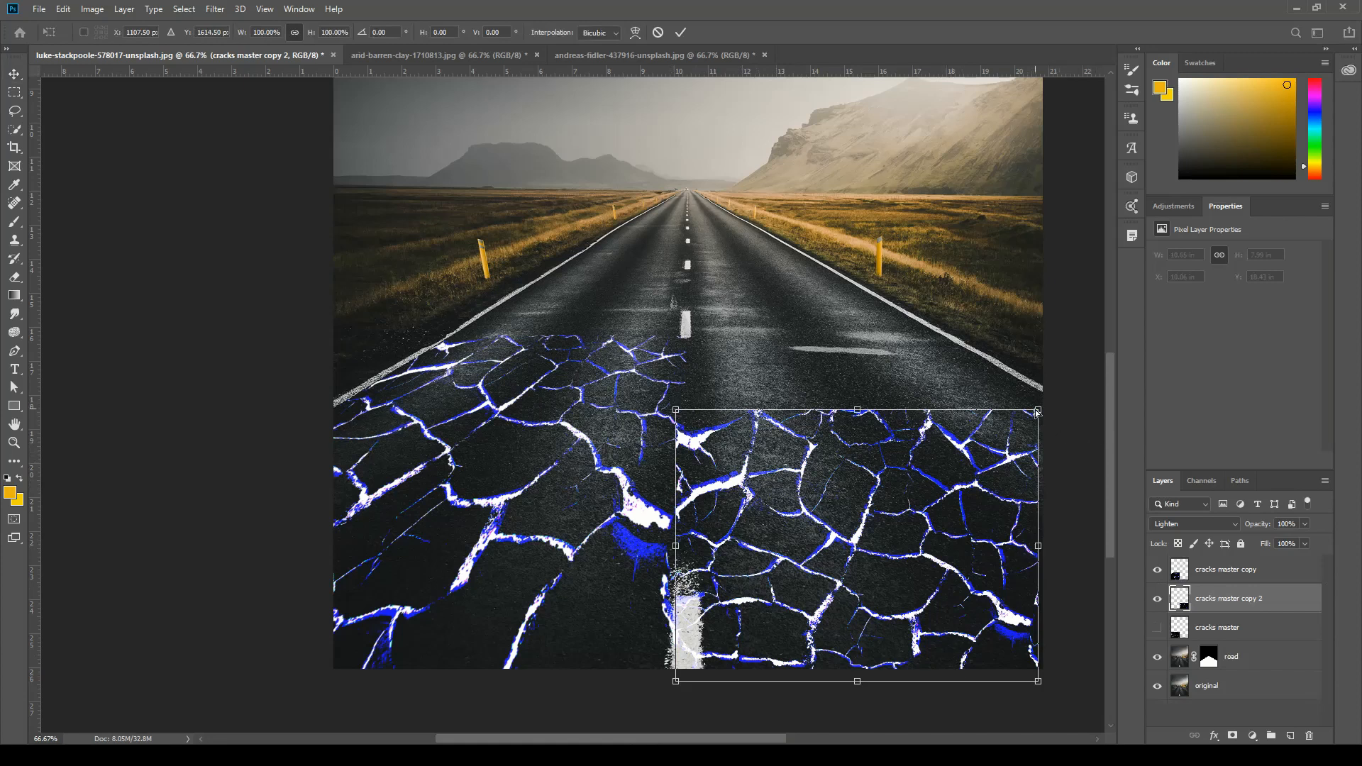
left_click_drag(1037, 411, 947, 328)
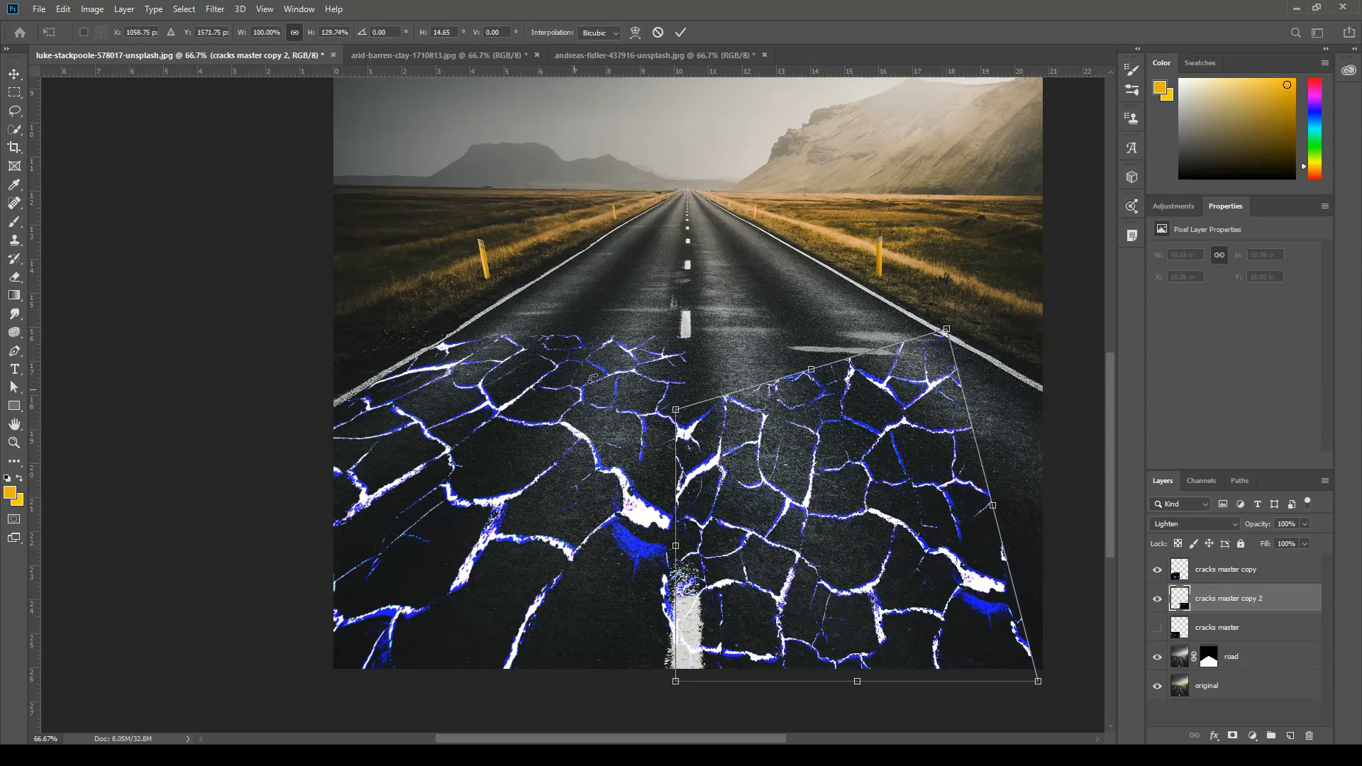
left_click_drag(676, 412, 687, 340)
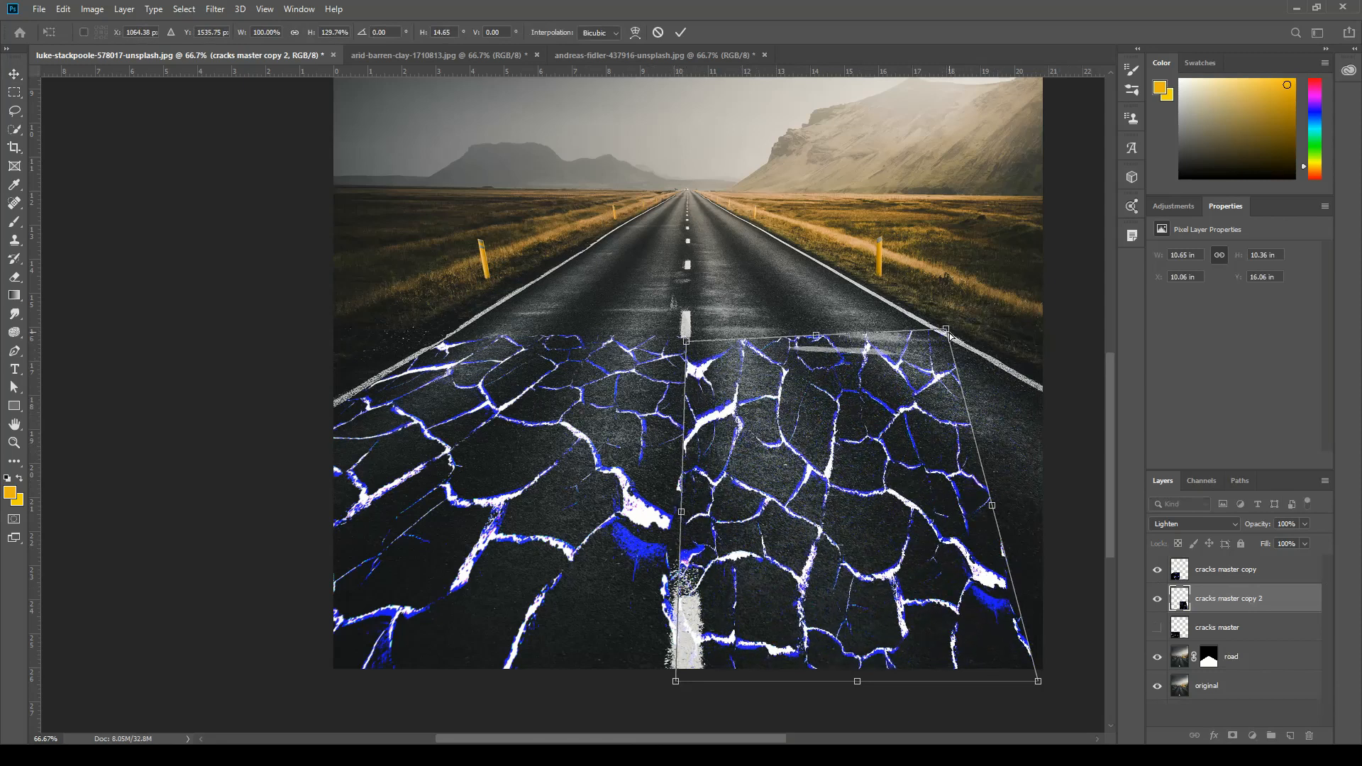
left_click_drag(948, 331, 958, 342)
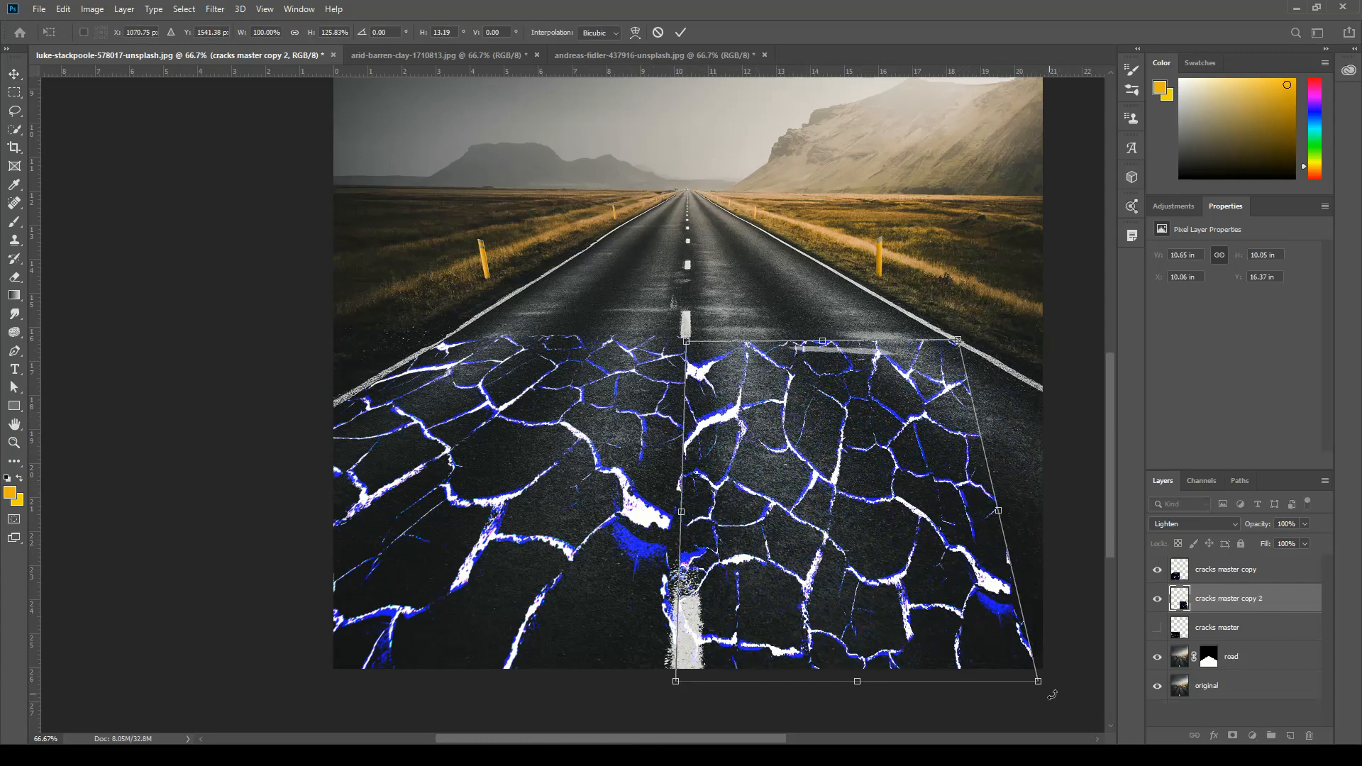
left_click_drag(1039, 682, 1102, 688)
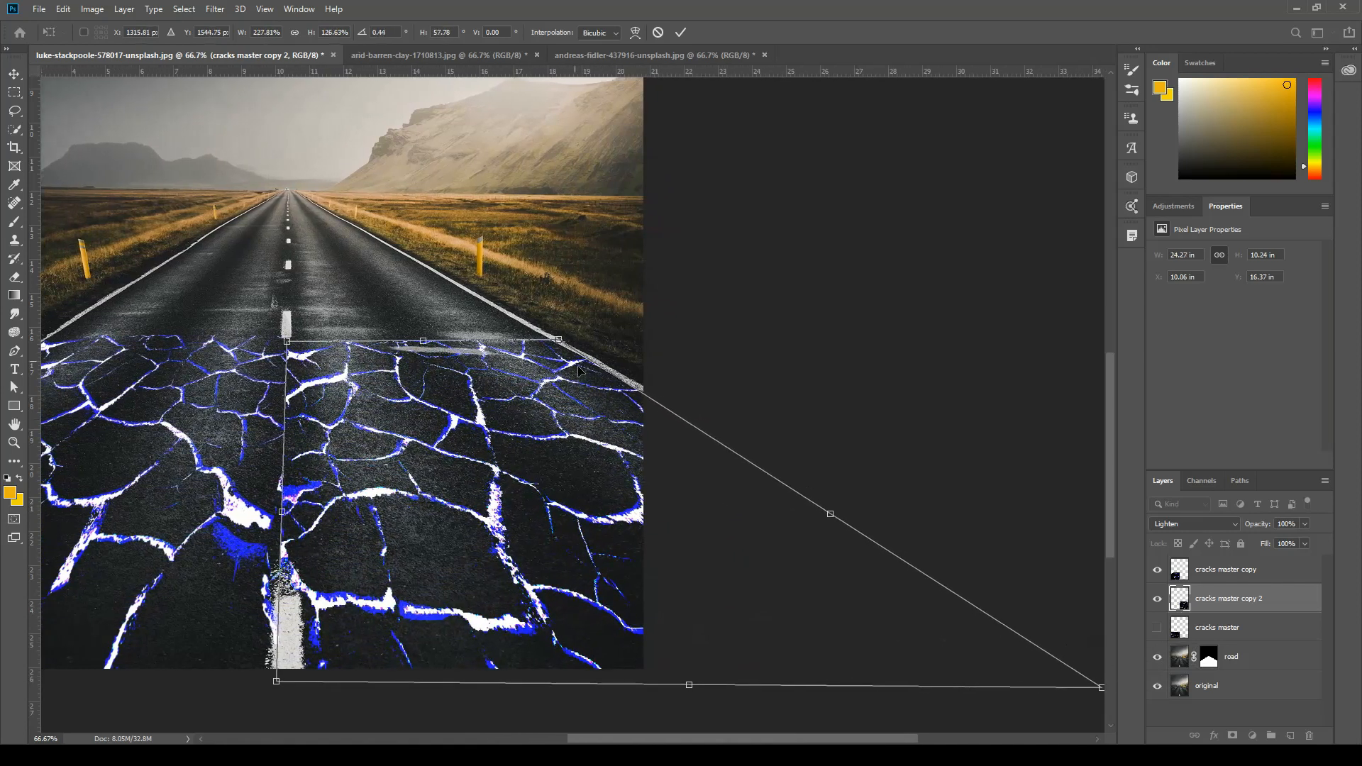
Refine the distorted corners along the right road line, shift the copy slightly left over the centre line and apply the transform.
left_click_drag(559, 341, 555, 342)
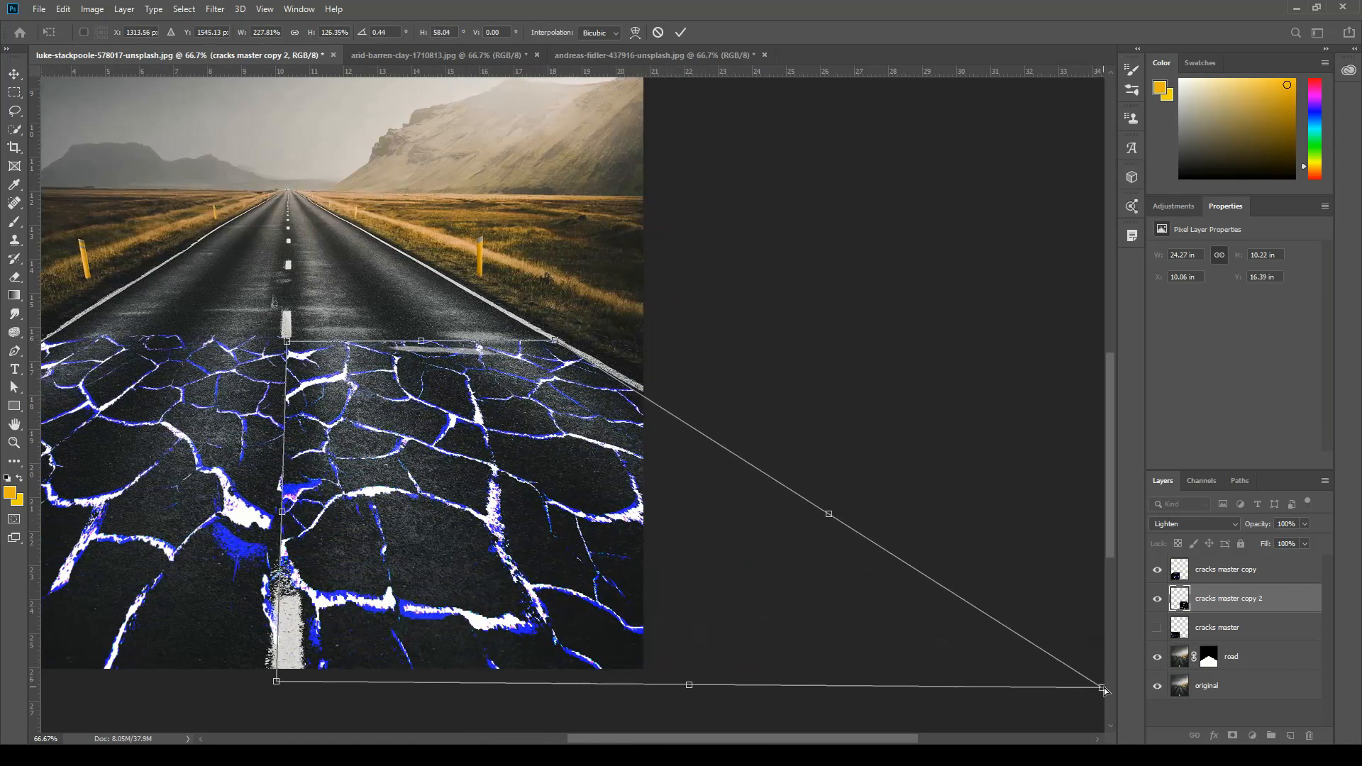
left_click_drag(1104, 690, 1100, 668)
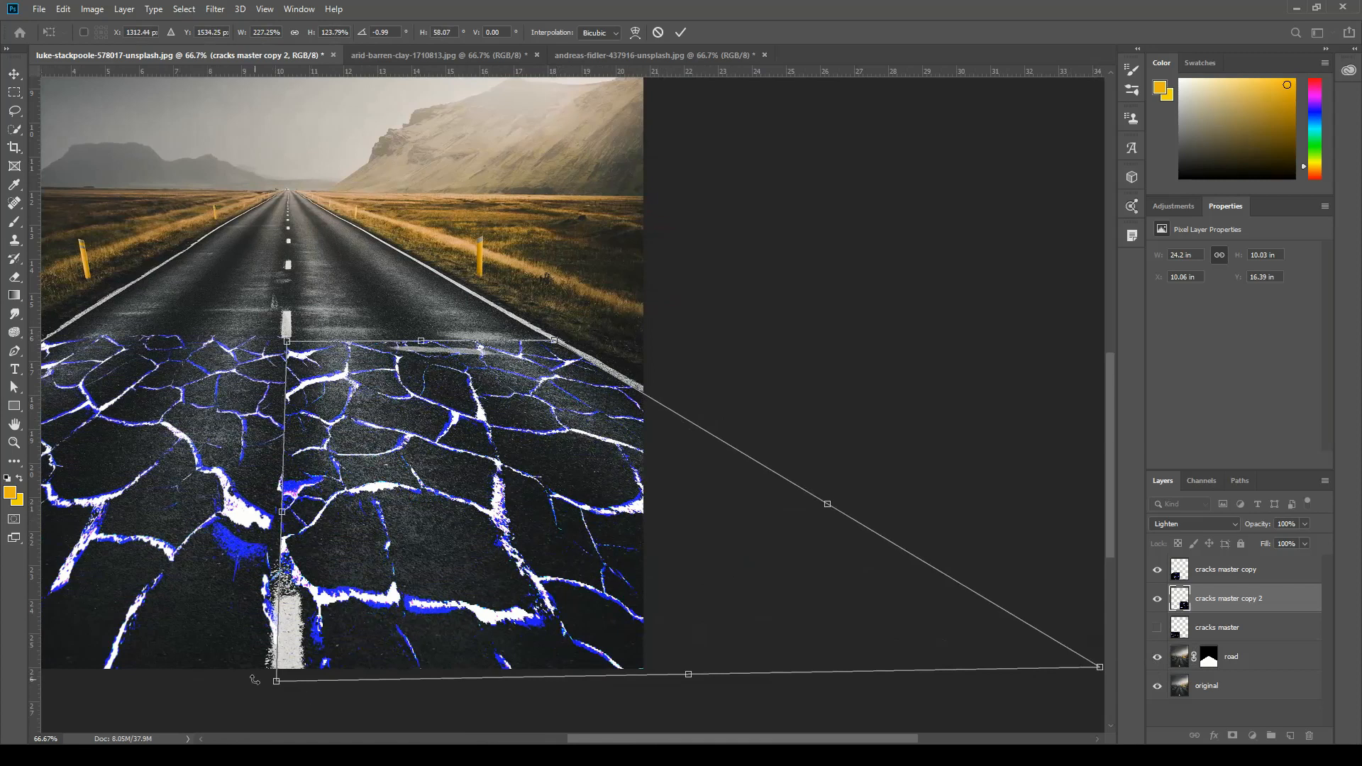
left_click_drag(278, 685, 270, 683)
left_click_drag(611, 581, 603, 580)
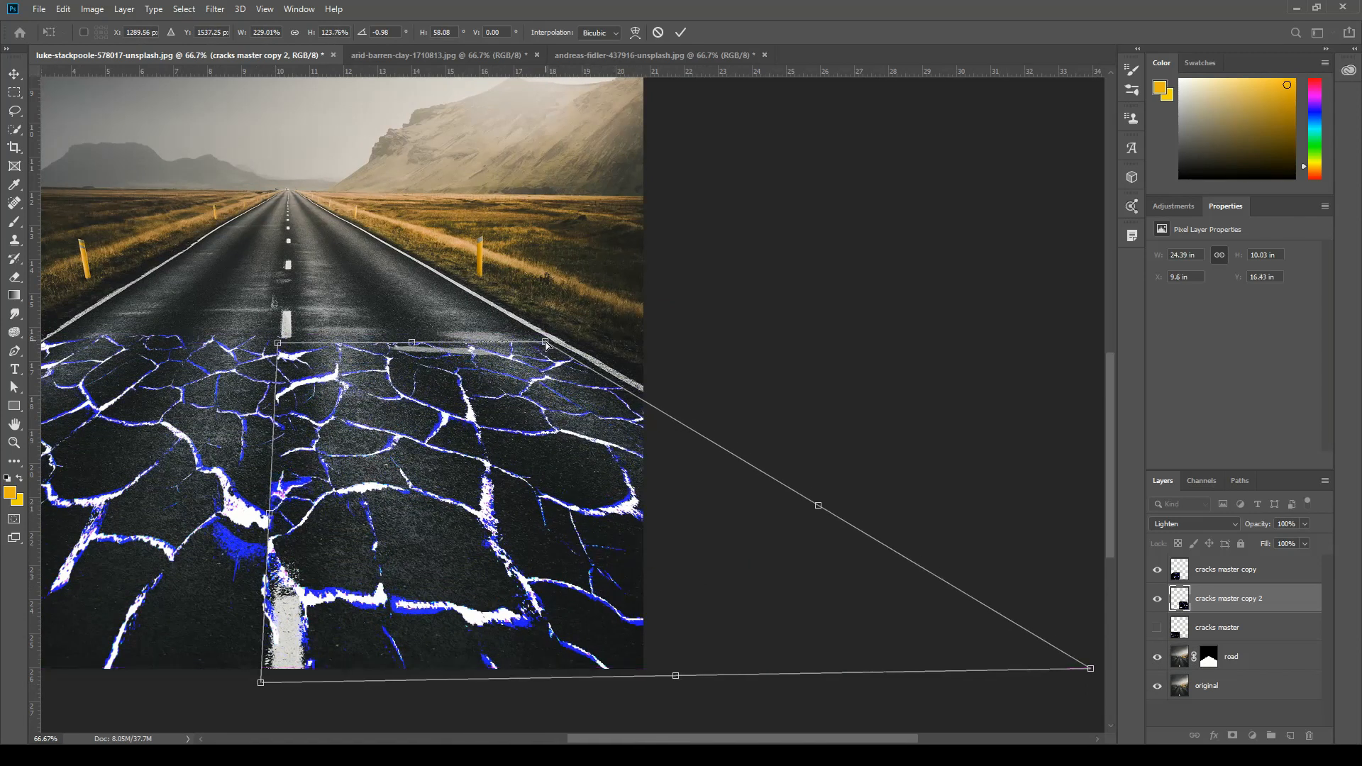
left_click_drag(546, 345, 552, 340)
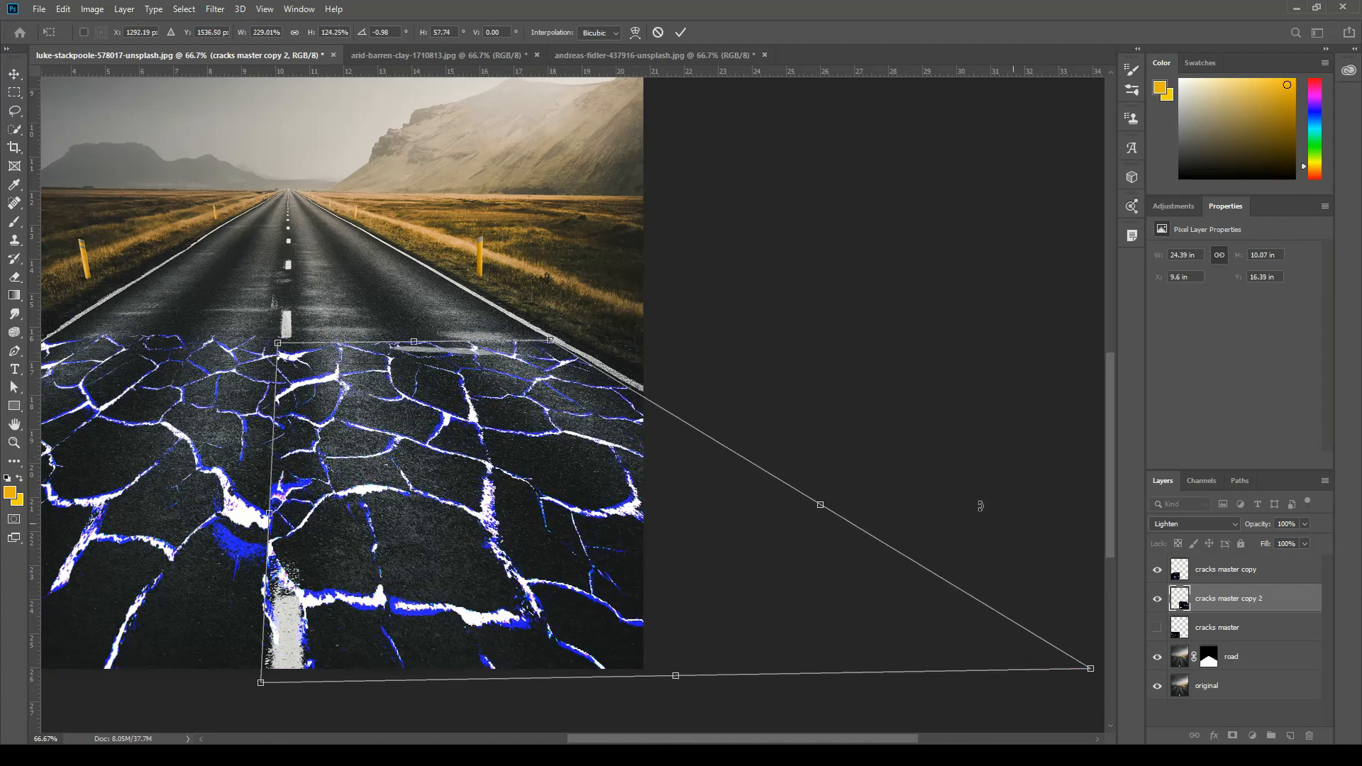
left_click_drag(1093, 671, 1101, 655)
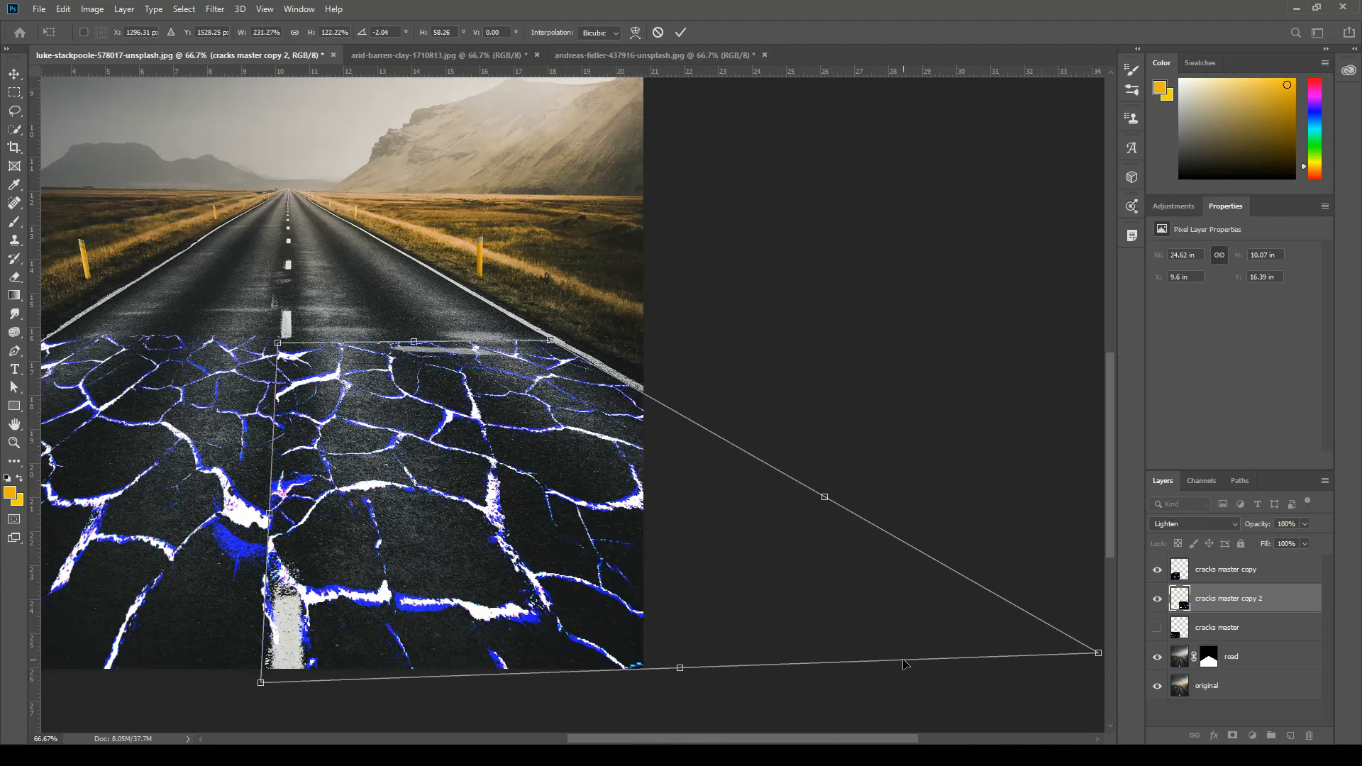
key("Return")
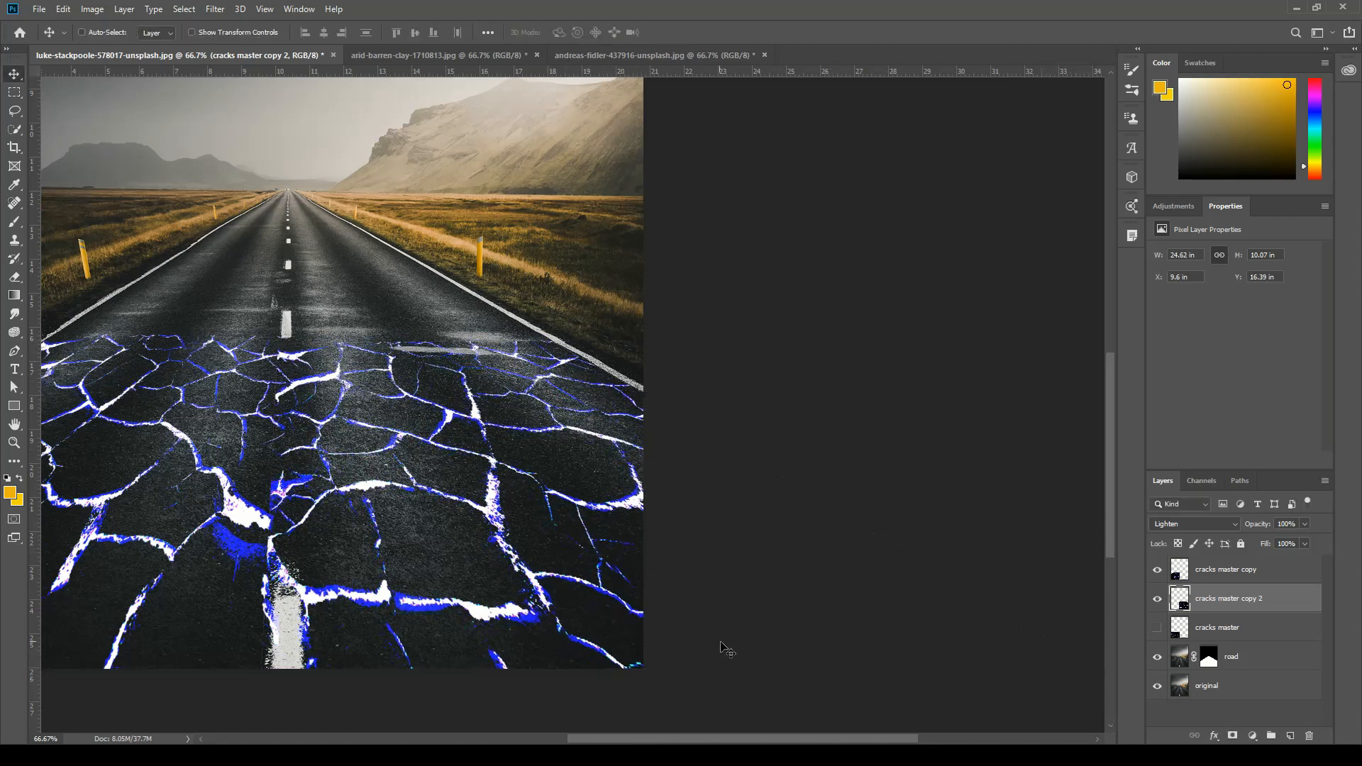
Duplicate the hidden "cracks master" layer again, make the new copy visible and move it over the distant part of the road.
left_click_drag(425, 535, 719, 556)
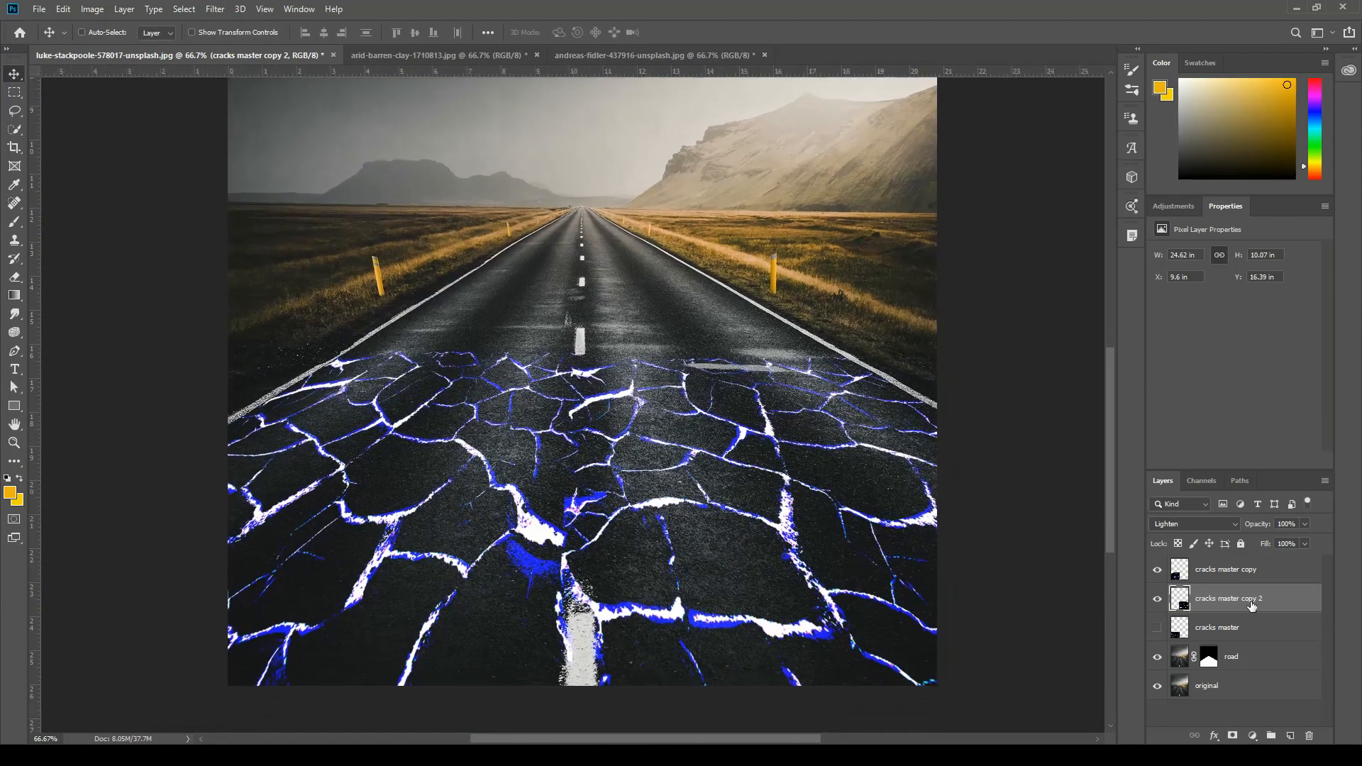
left_click(1240, 633)
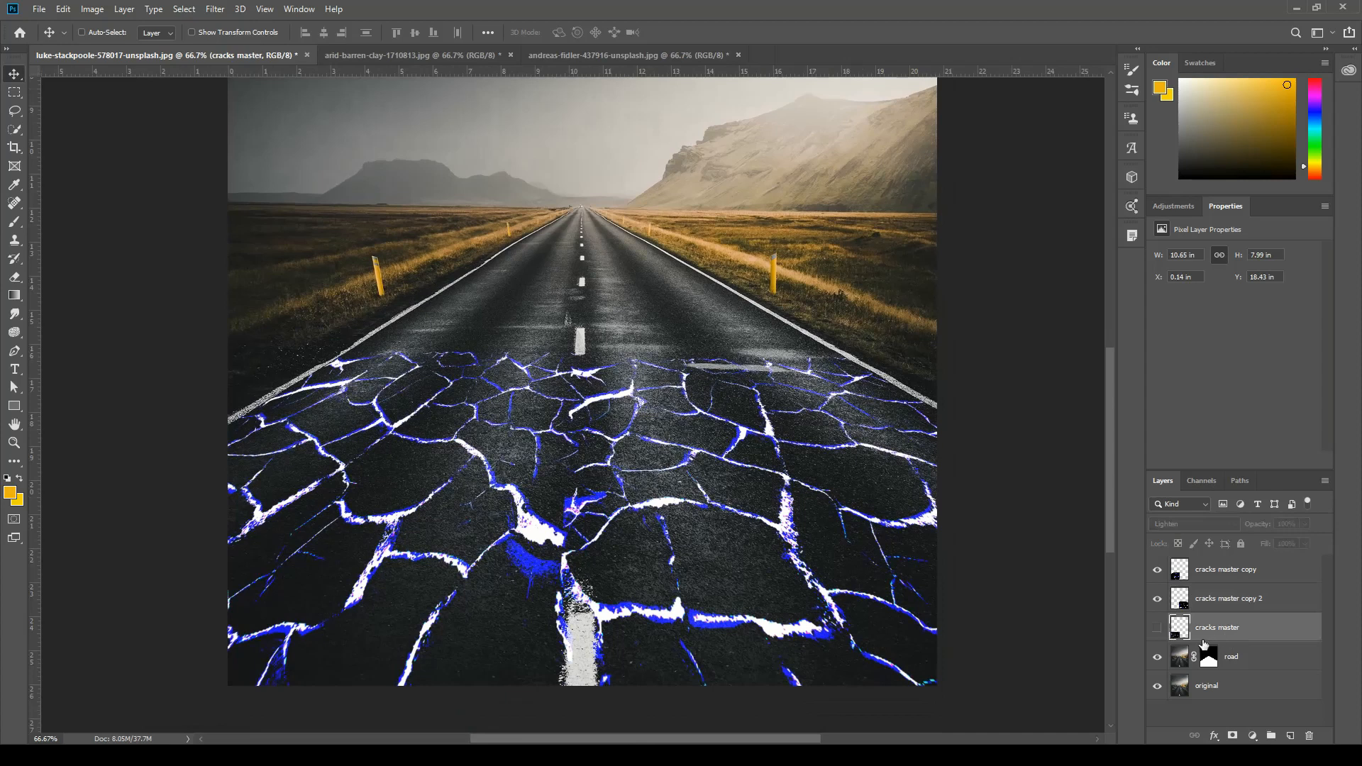
key("ctrl+j")
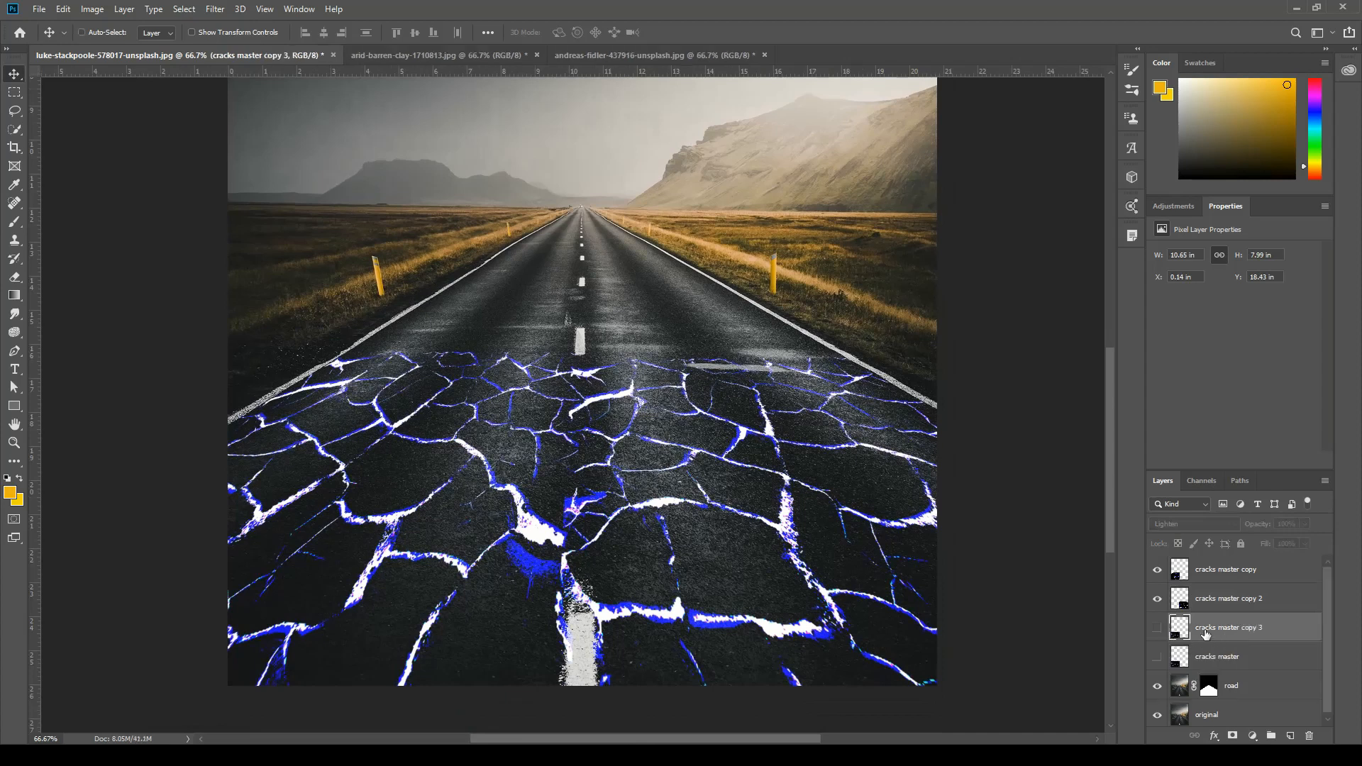
left_click(1158, 628)
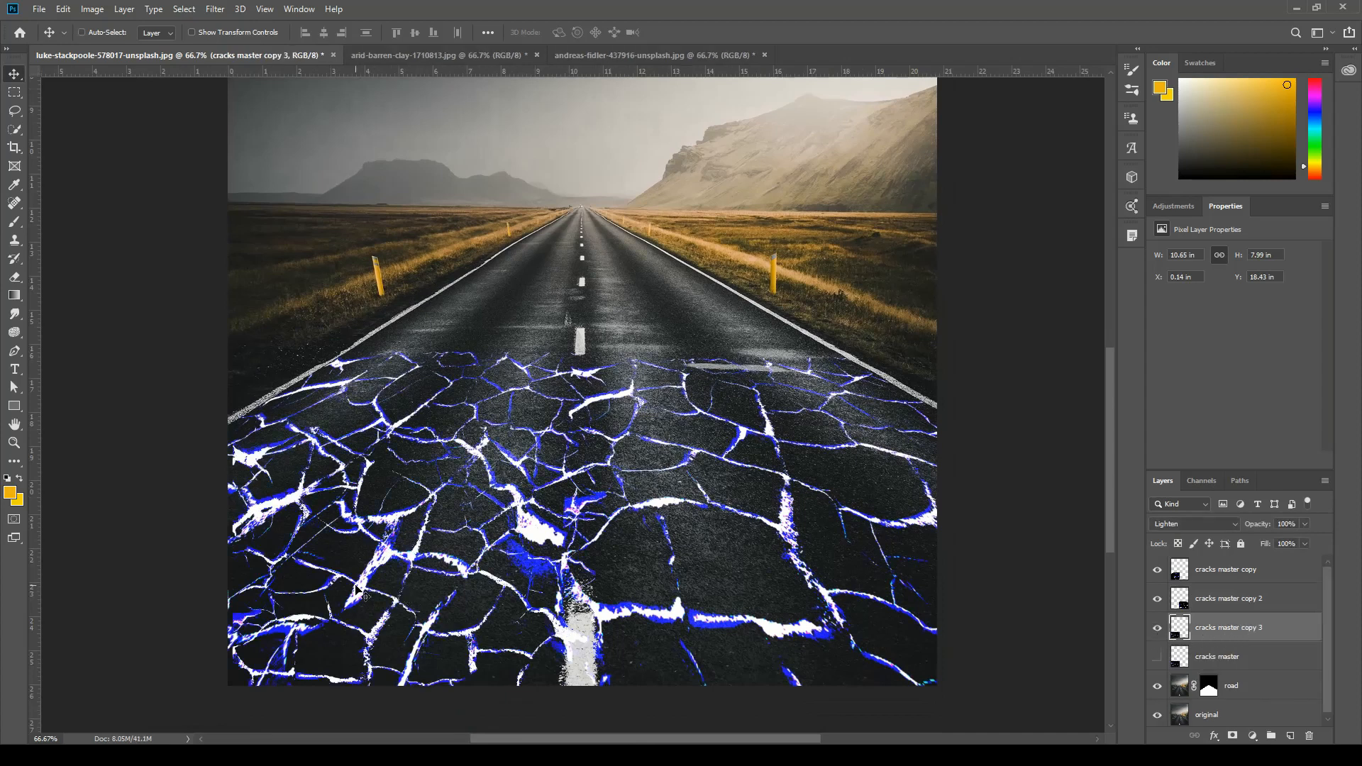
left_click_drag(355, 588, 622, 245)
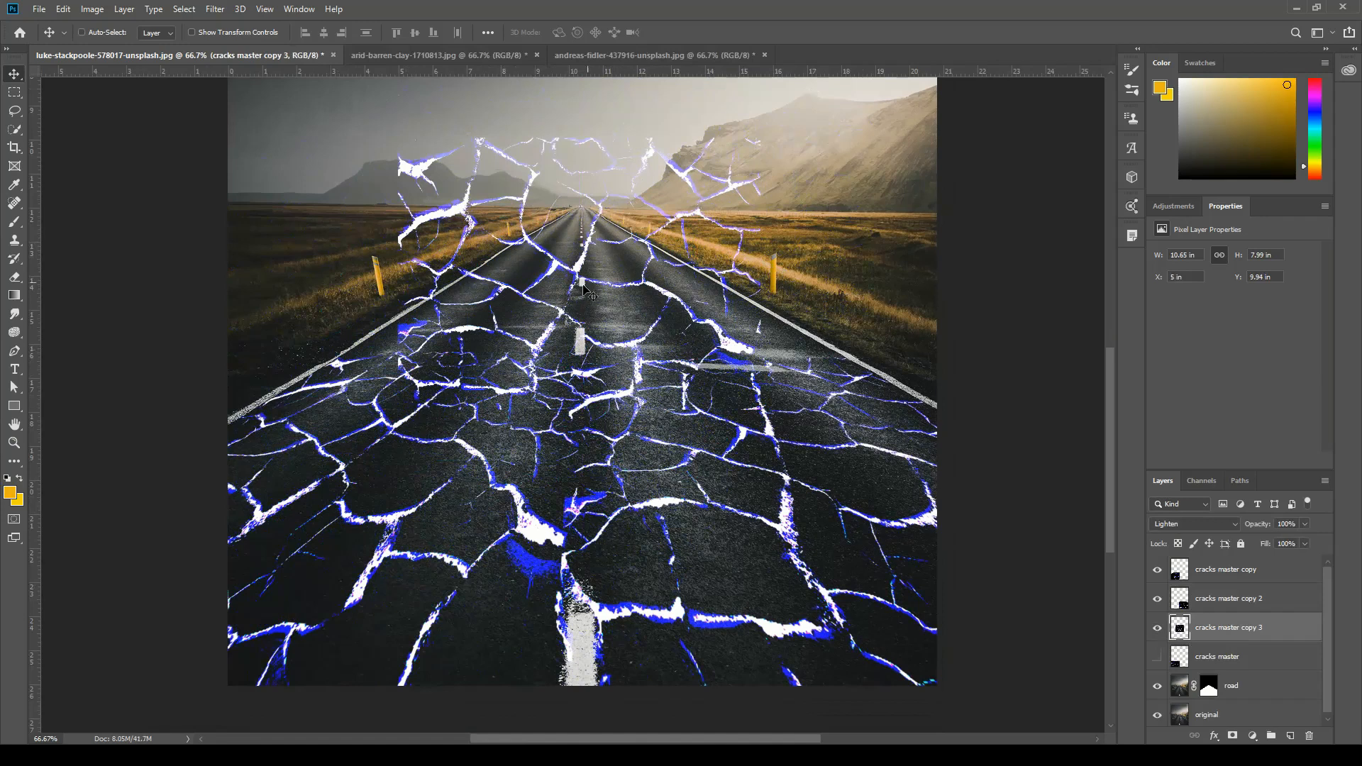
left_click_drag(589, 291, 606, 270)
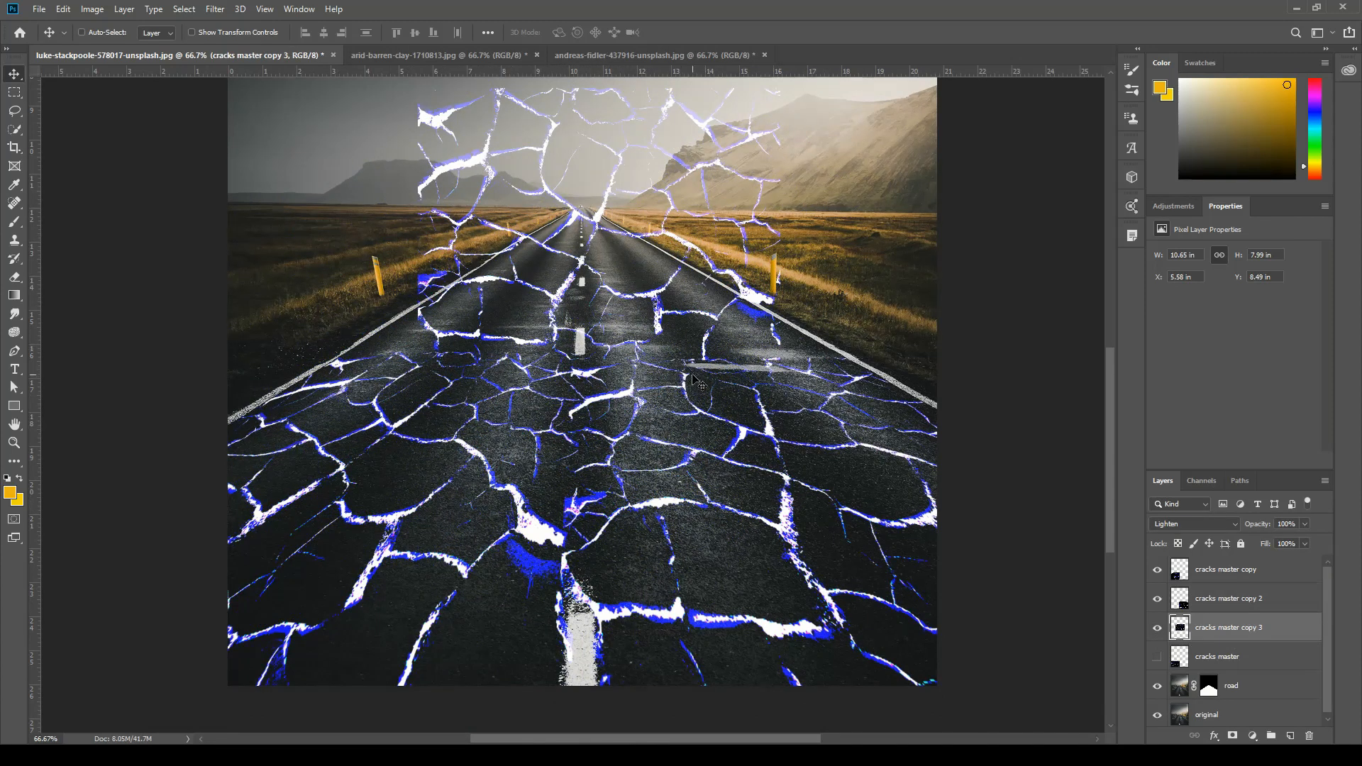
left_click_drag(599, 222, 600, 313)
key("ctrl")
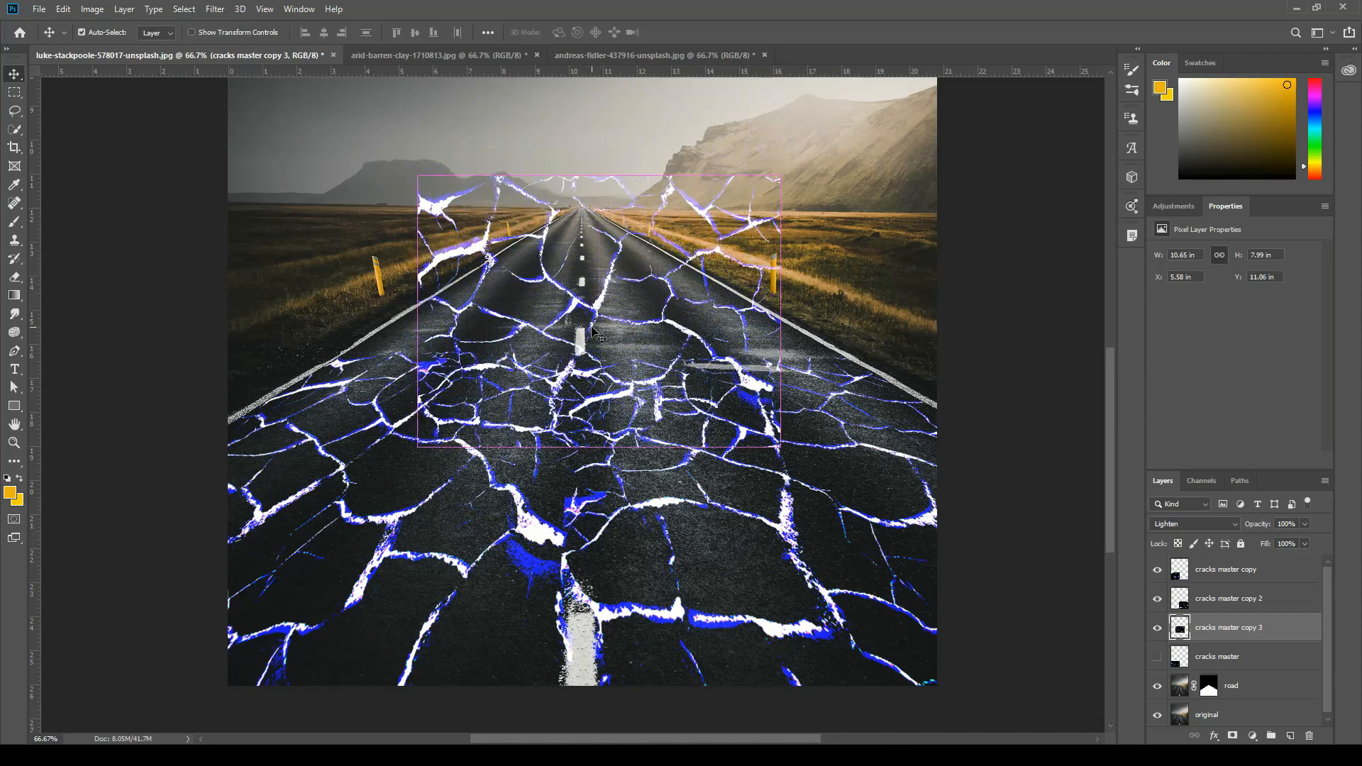
Scale the new cracks copy proportionally to about 81% and centre it on the road.
key("ctrl+t")
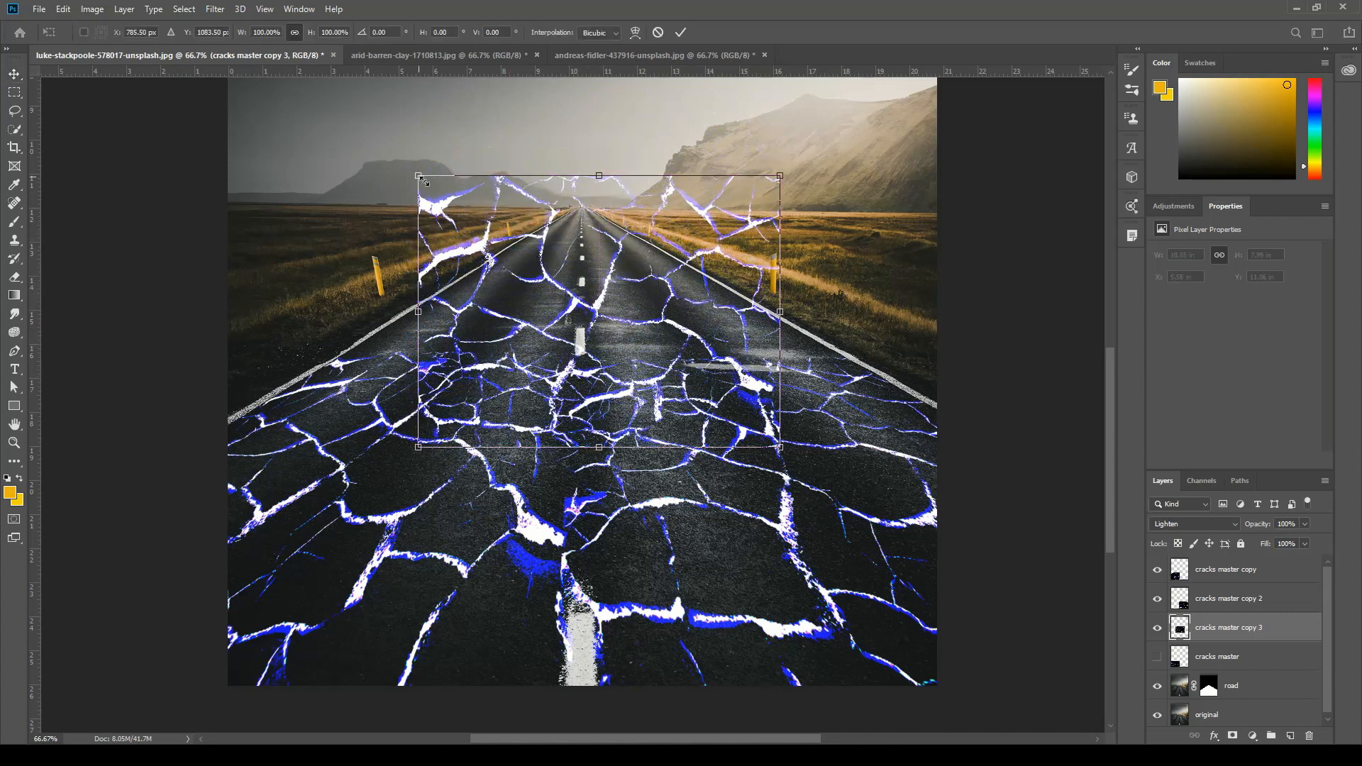
left_click_drag(423, 180, 484, 229)
left_click_drag(630, 317, 580, 318)
Distort the cracks copy to the middle road's perspective, its upper and lower corners on the left and right road lines, and apply the transform.
left_click_drag(435, 227, 522, 241)
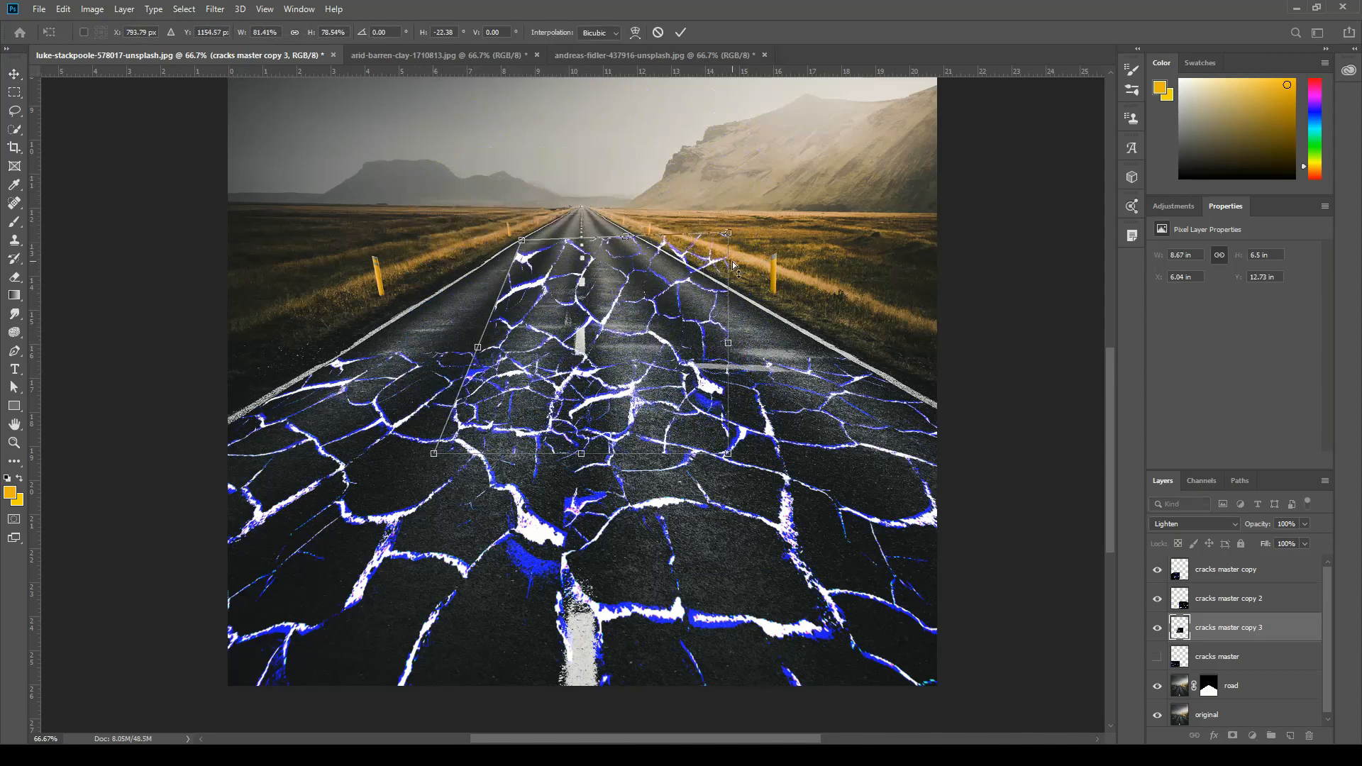
left_click_drag(729, 233, 648, 244)
left_click_drag(726, 457, 843, 355)
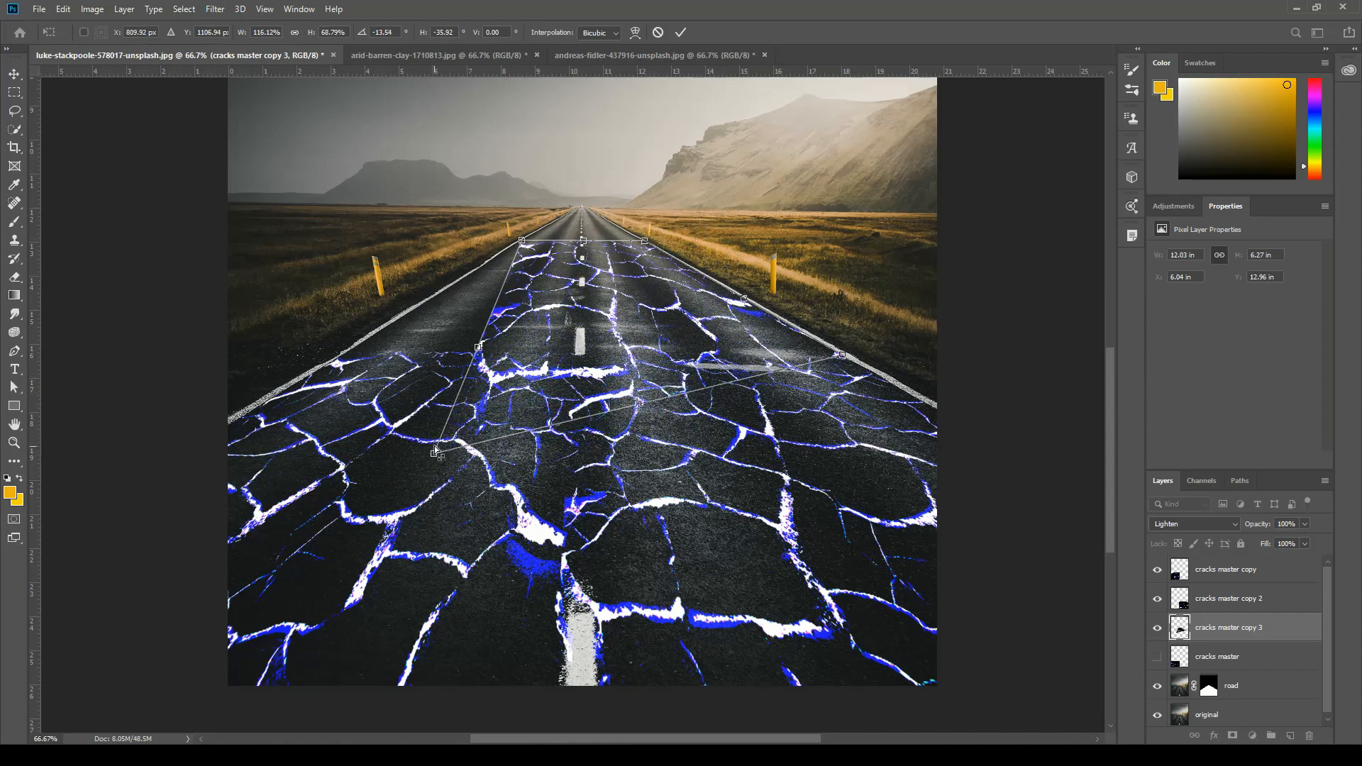
left_click_drag(435, 456, 315, 373)
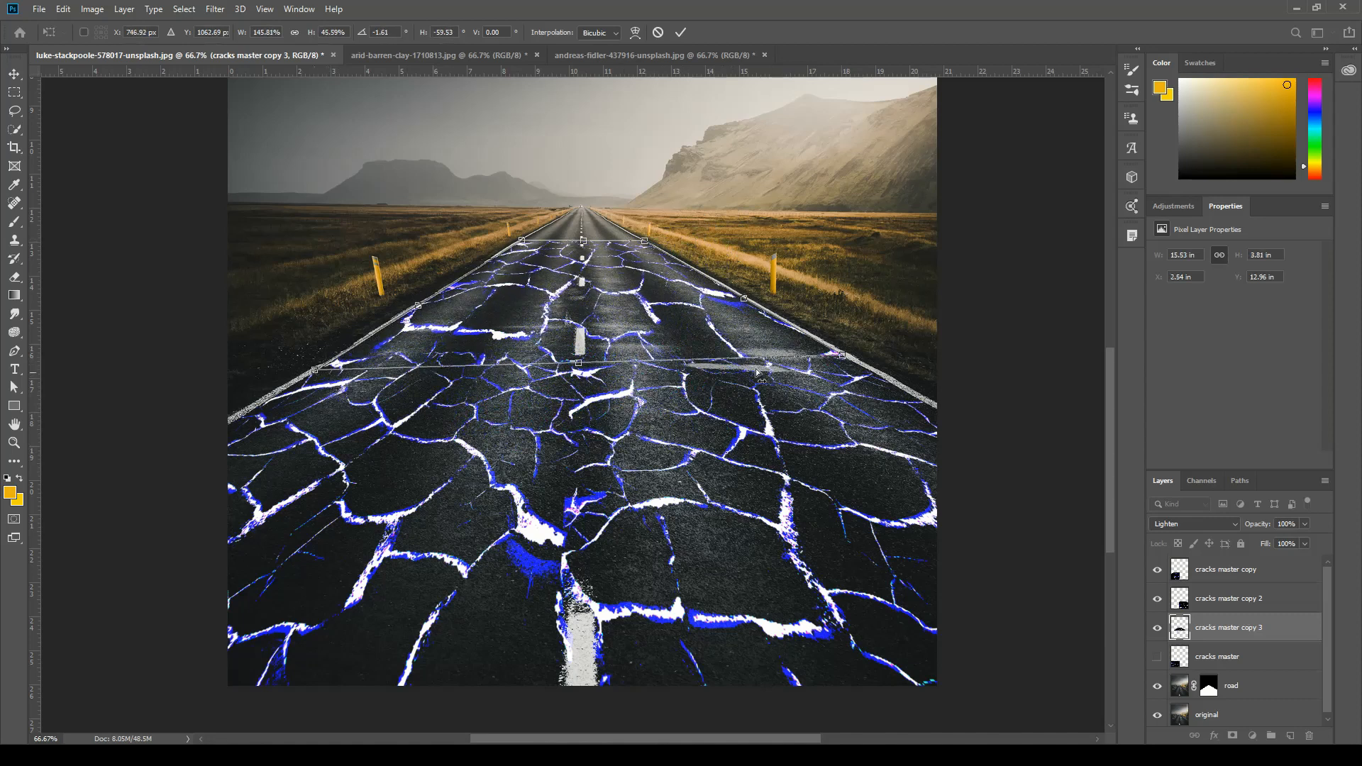
left_click_drag(844, 359, 858, 366)
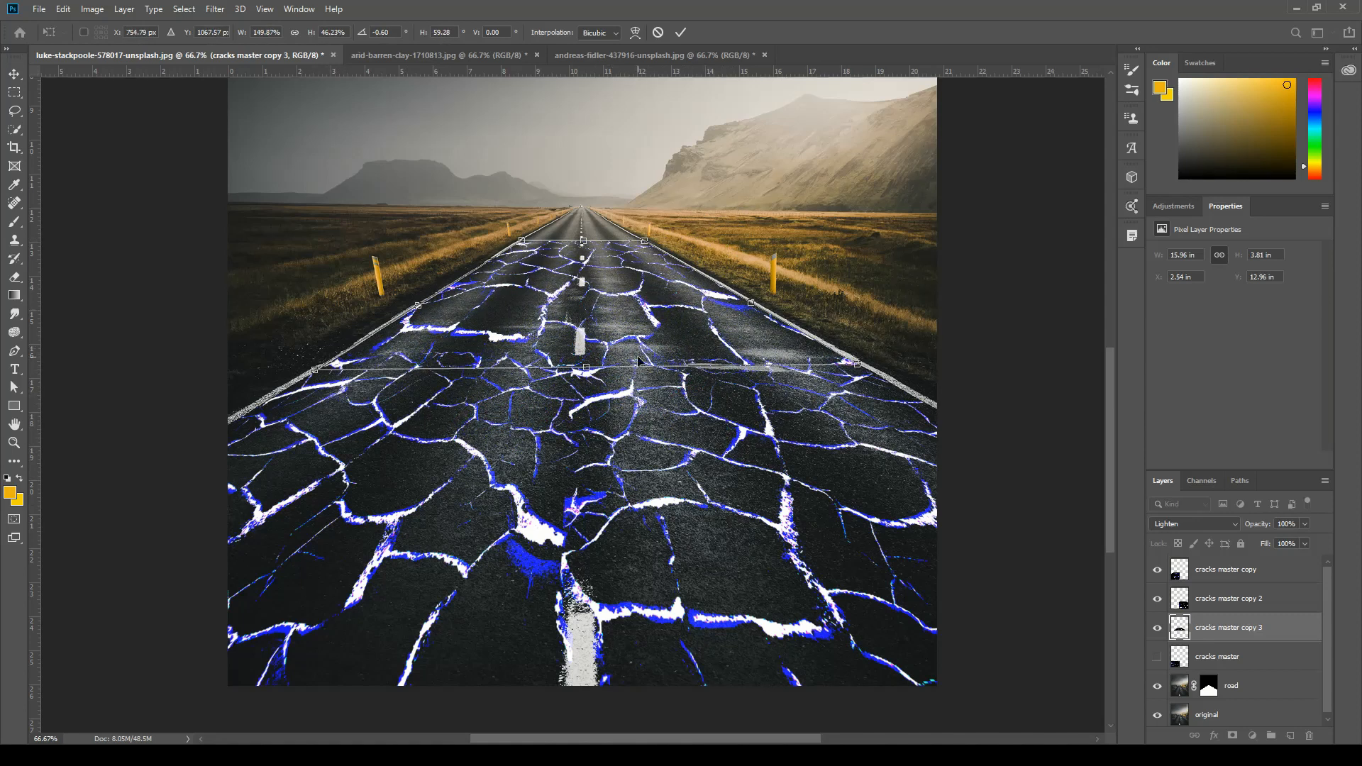
key("Return")
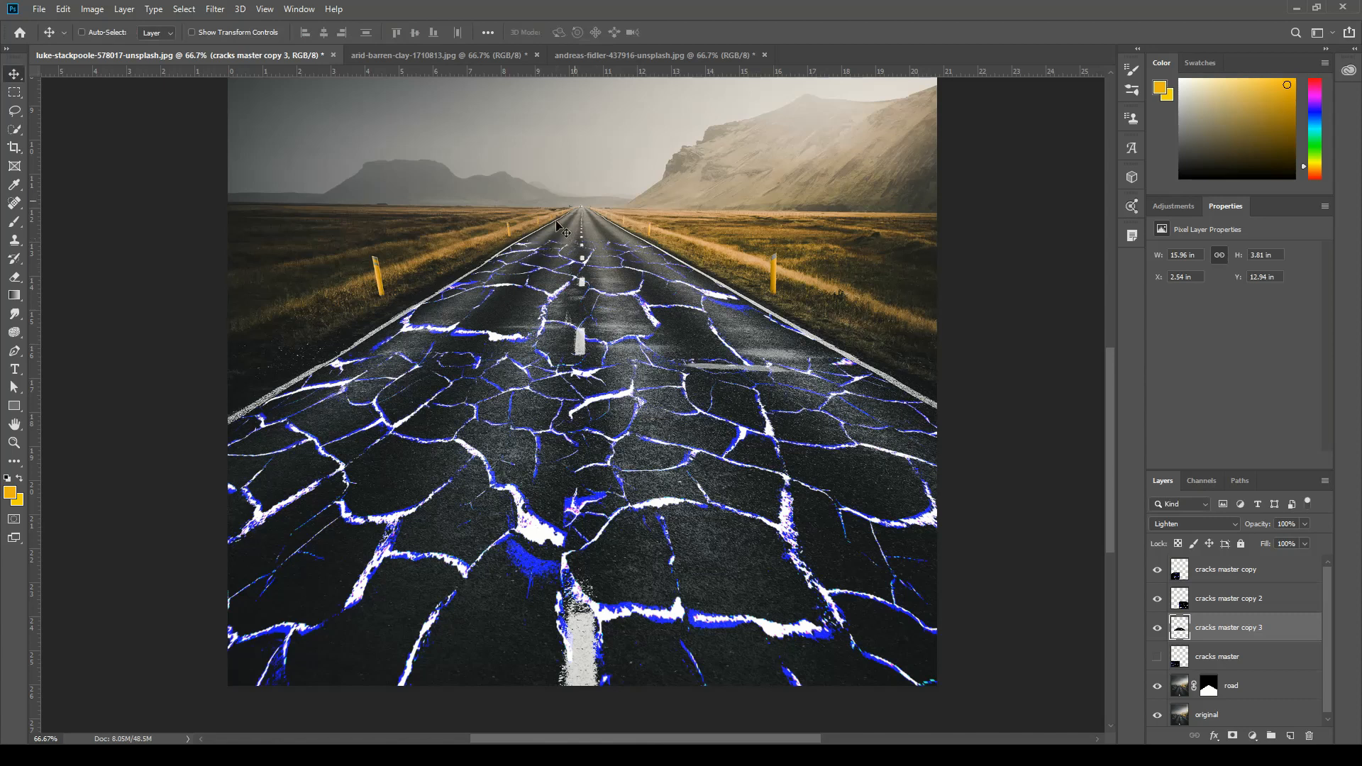
Duplicate the hidden "cracks master" layer again, make the new copy visible and move it over the far end of the road.
left_click(1241, 666)
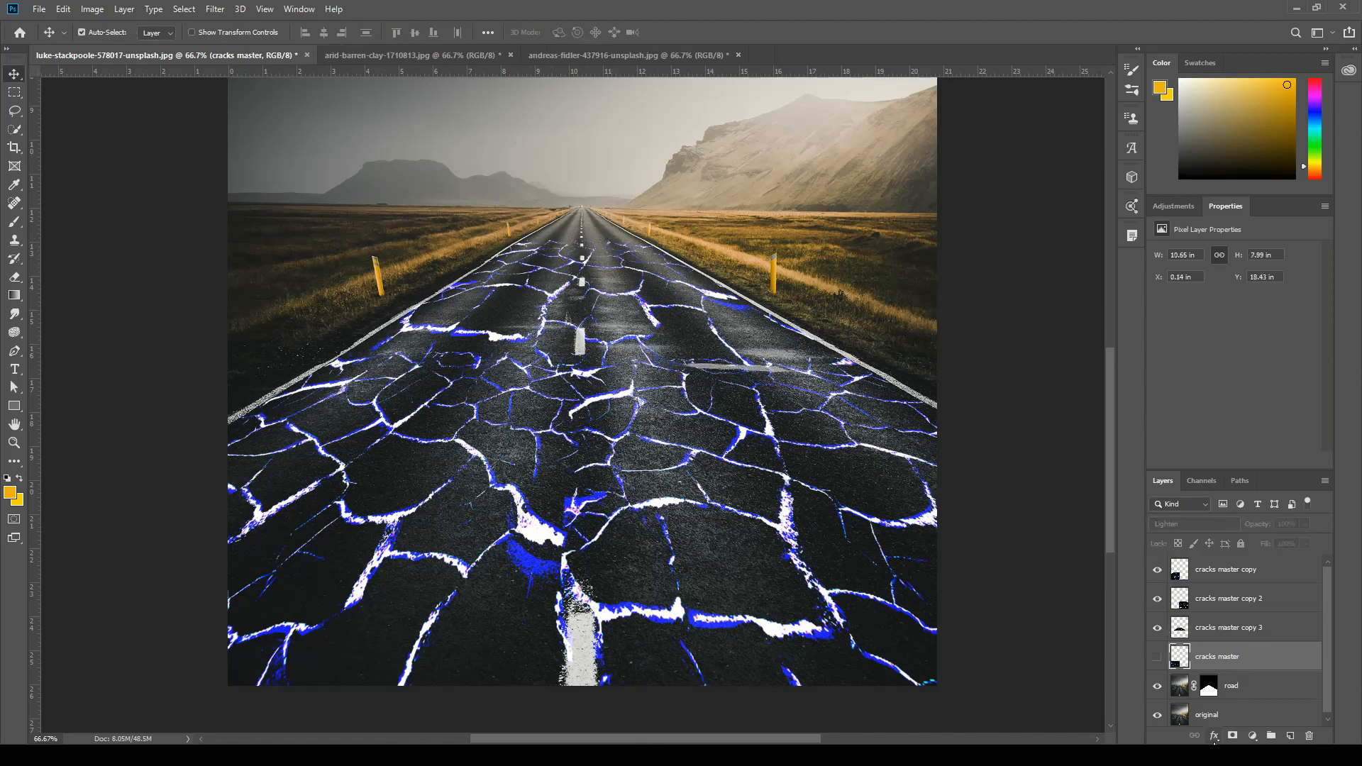
key("ctrl+j")
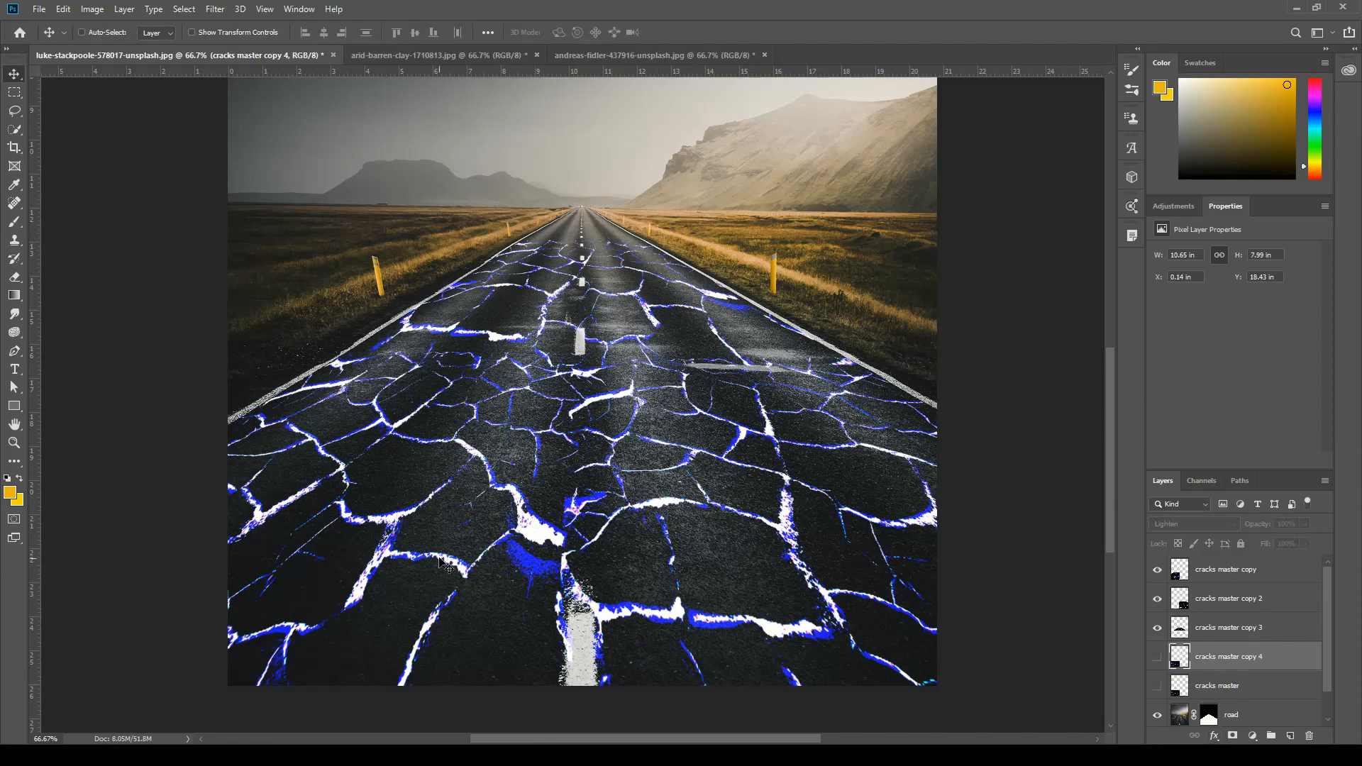
left_click(1158, 657)
left_click_drag(389, 569, 576, 221)
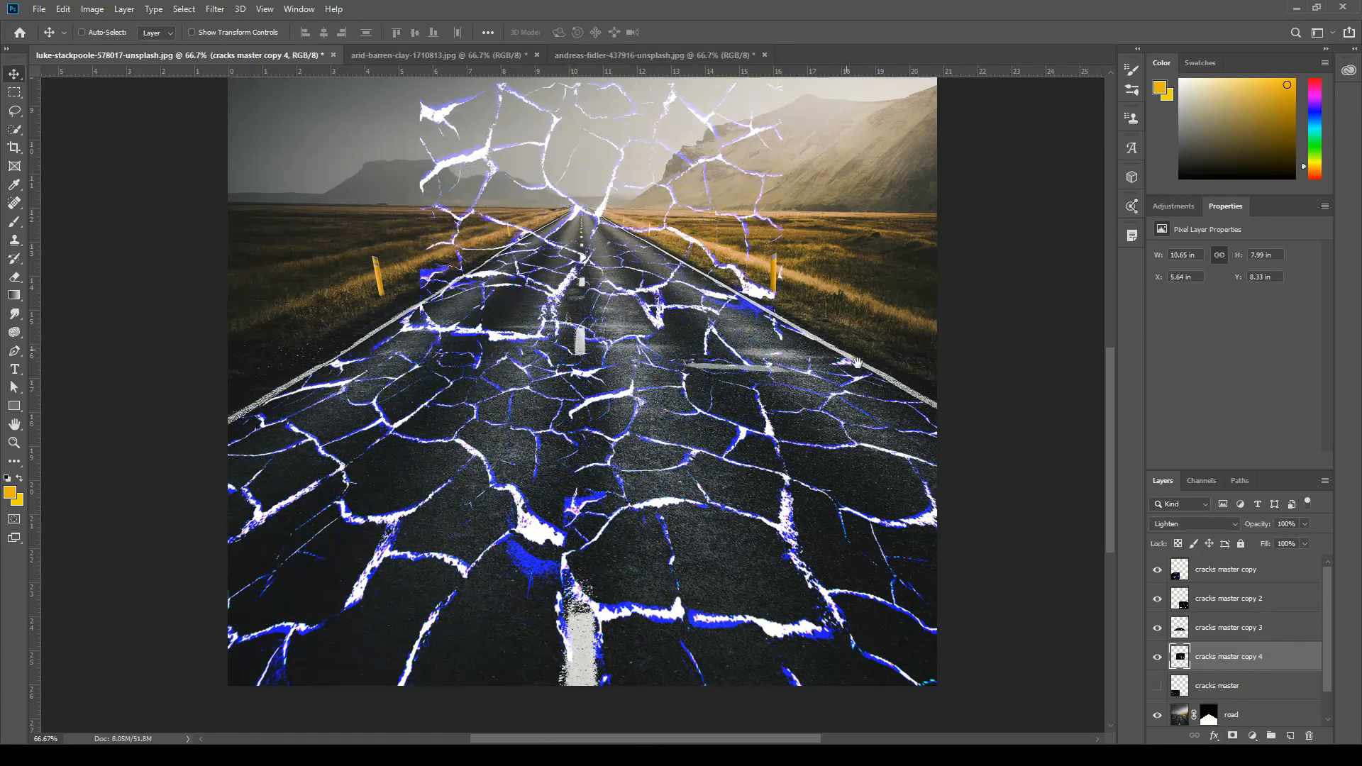
Scale the new cracks copy proportionally to about 33% and position it over the farthest part of the road near the horizon.
left_click_drag(835, 332, 854, 539)
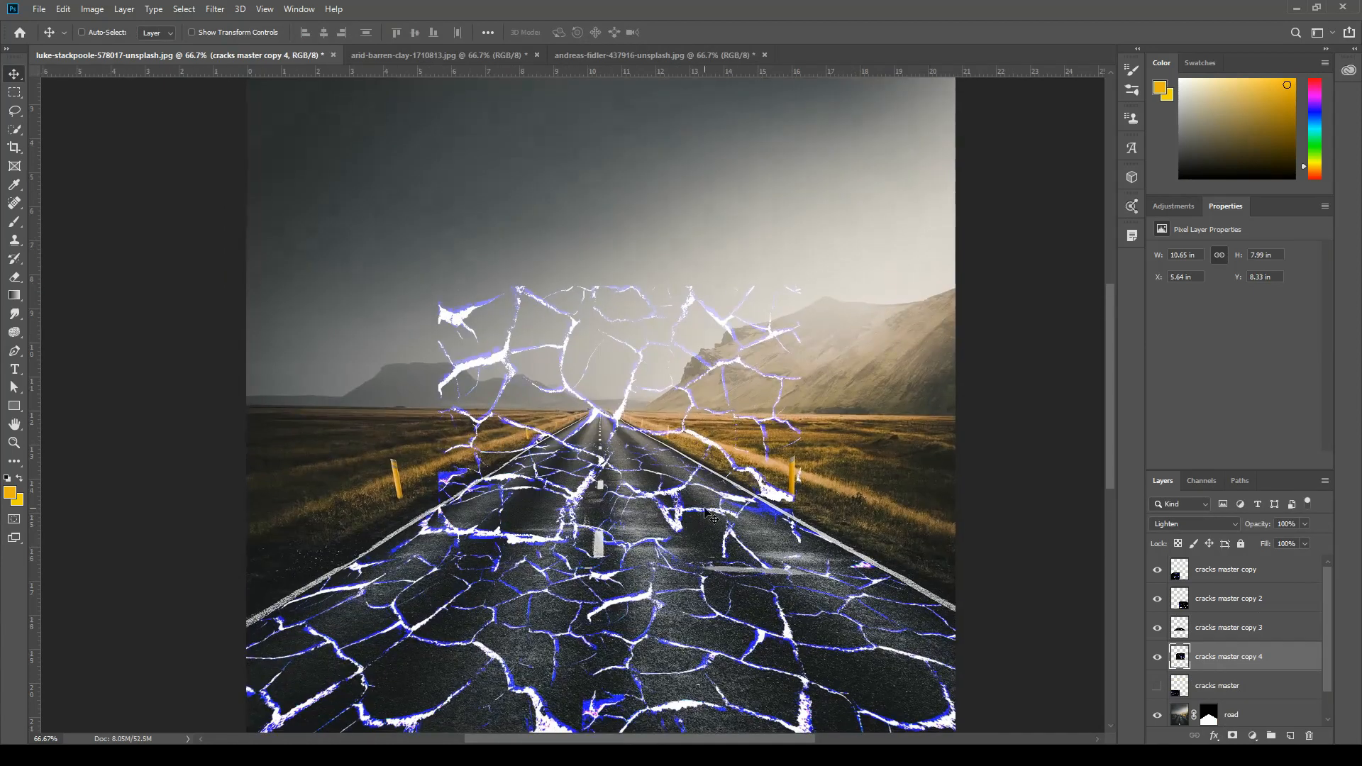
key("ctrl")
key("ctrl+1")
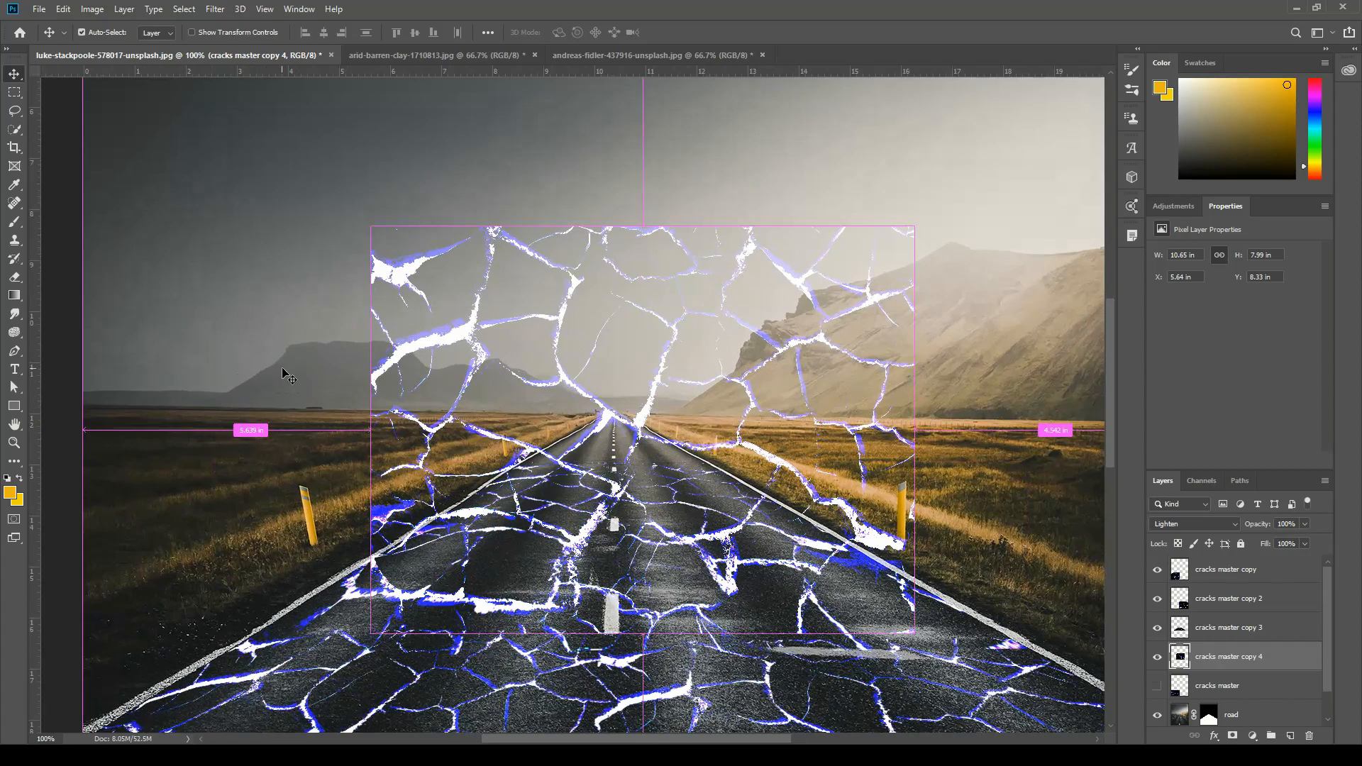
key("ctrl+t")
left_click_drag(373, 225, 707, 477)
left_click_drag(801, 561, 591, 488)
left_click_drag(493, 403, 523, 426)
left_click_drag(592, 468, 598, 446)
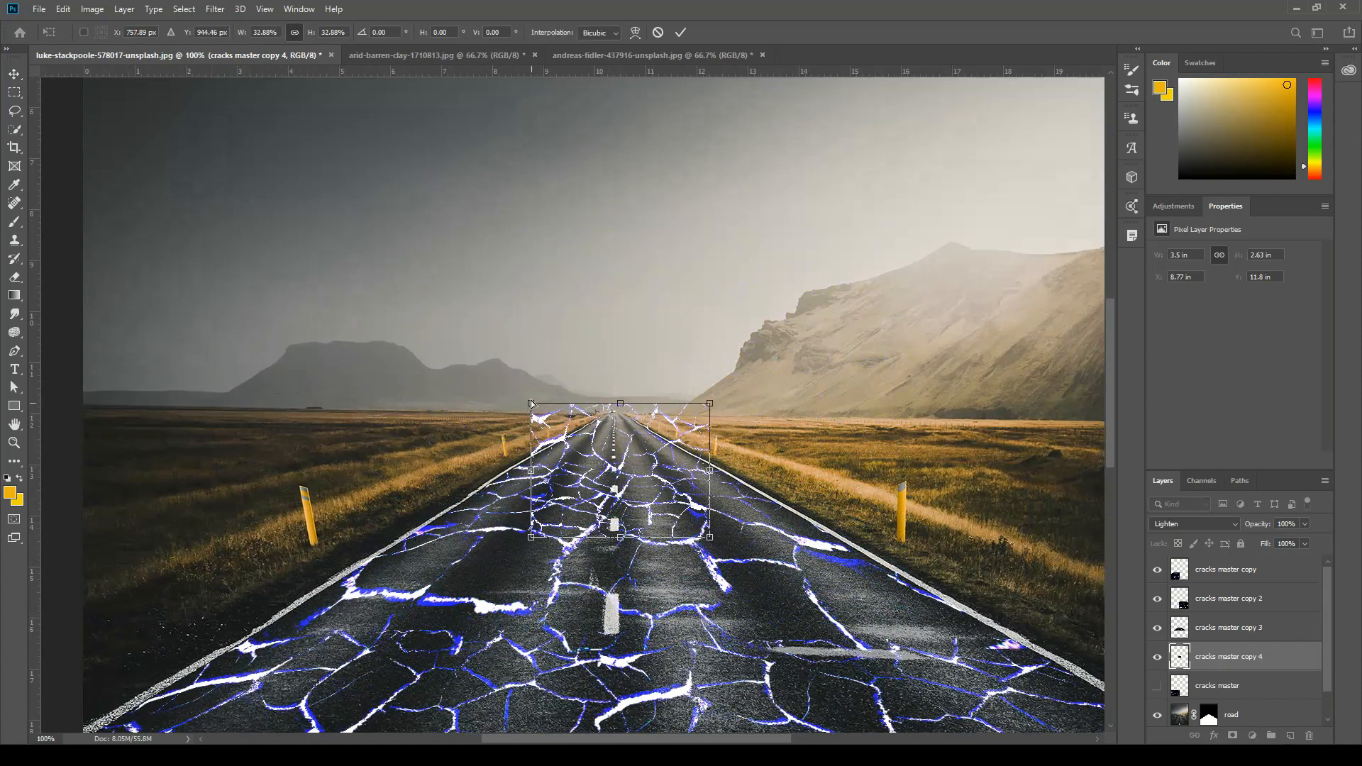
Distort the small copy to the road's perspective, its upper corners at the vanishing point and lower corners at the road lines, and apply the transform.
left_click_drag(533, 405, 609, 418)
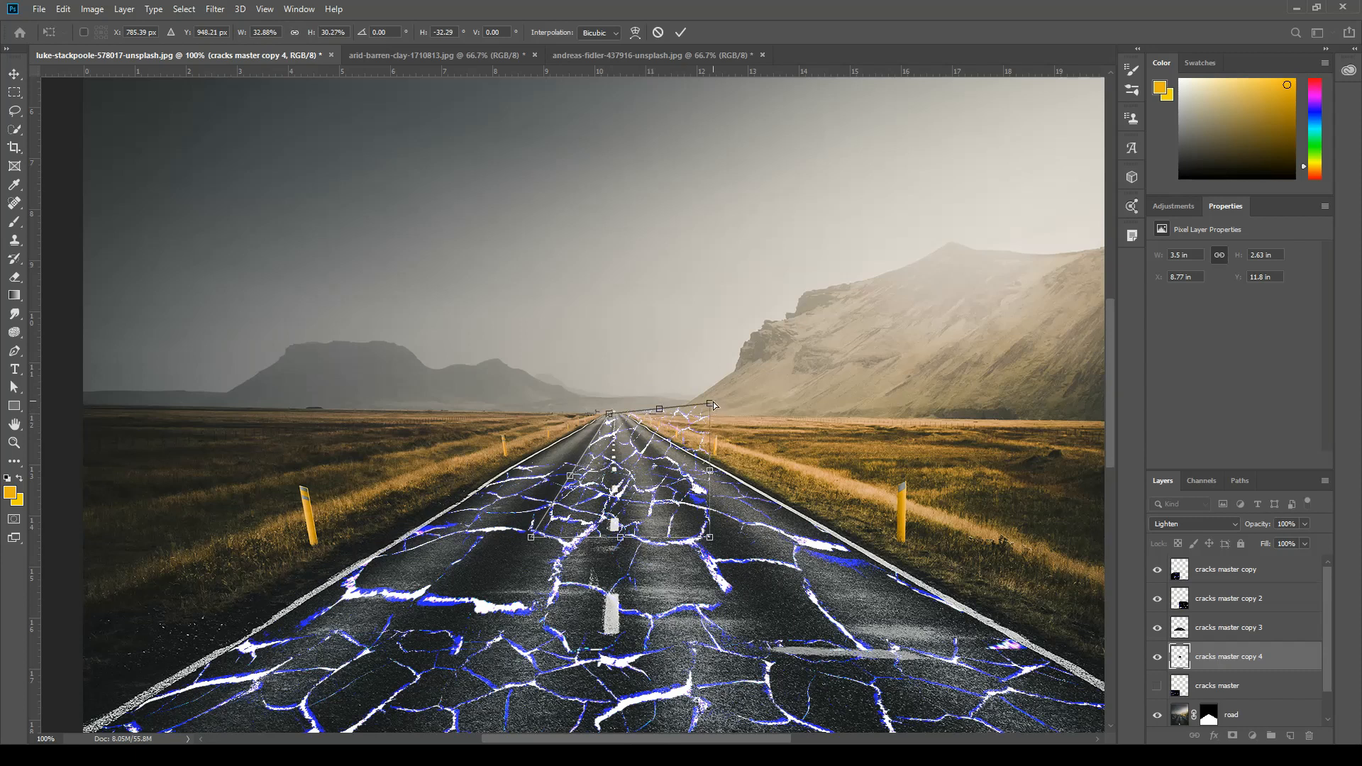
left_click_drag(710, 403, 627, 422)
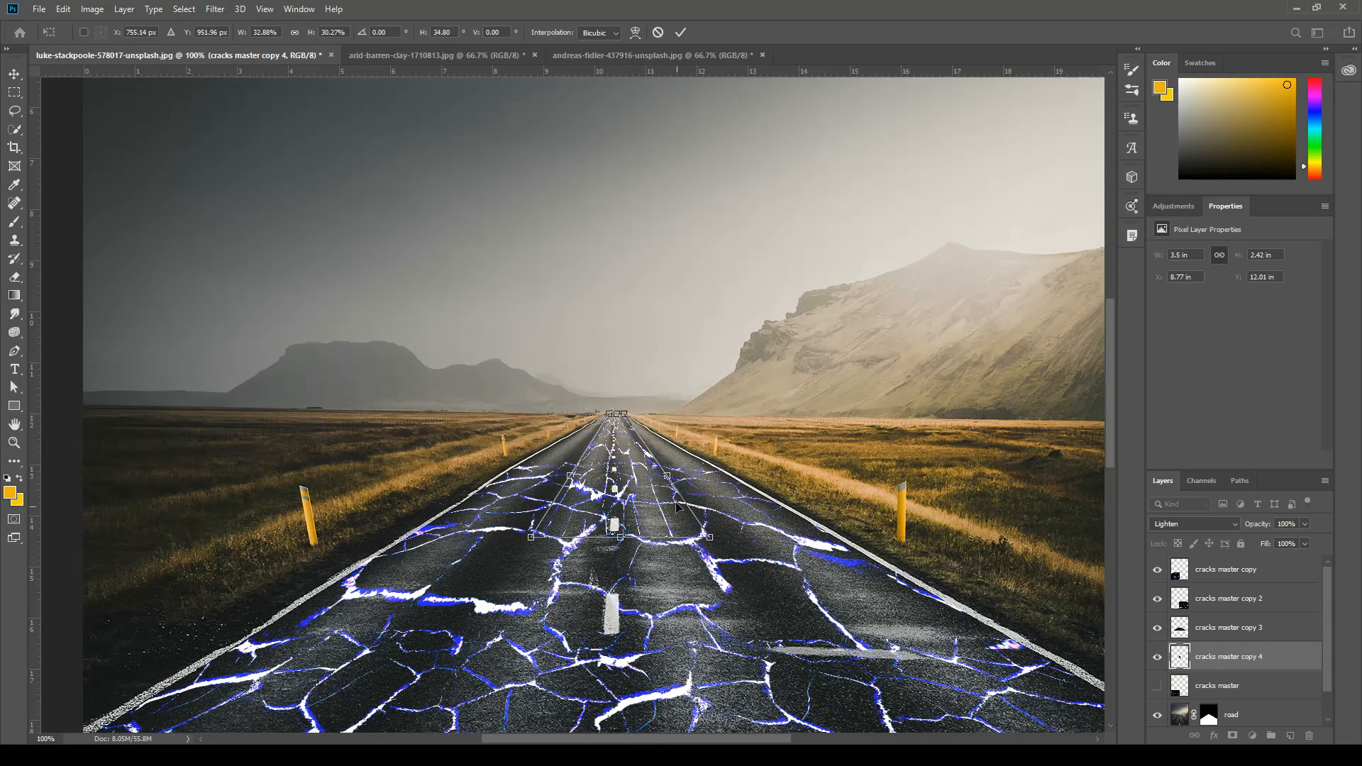
left_click_drag(710, 540, 703, 512)
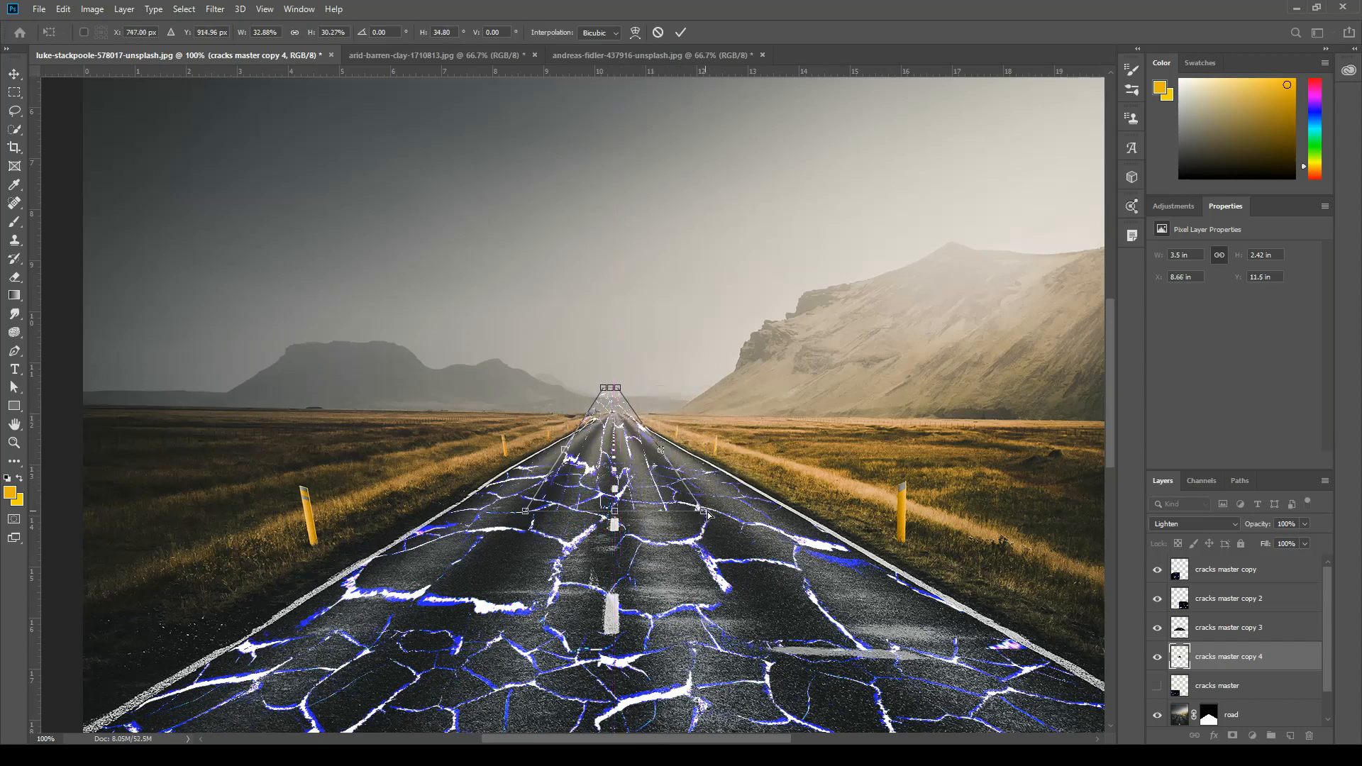
left_click_drag(670, 469, 663, 485)
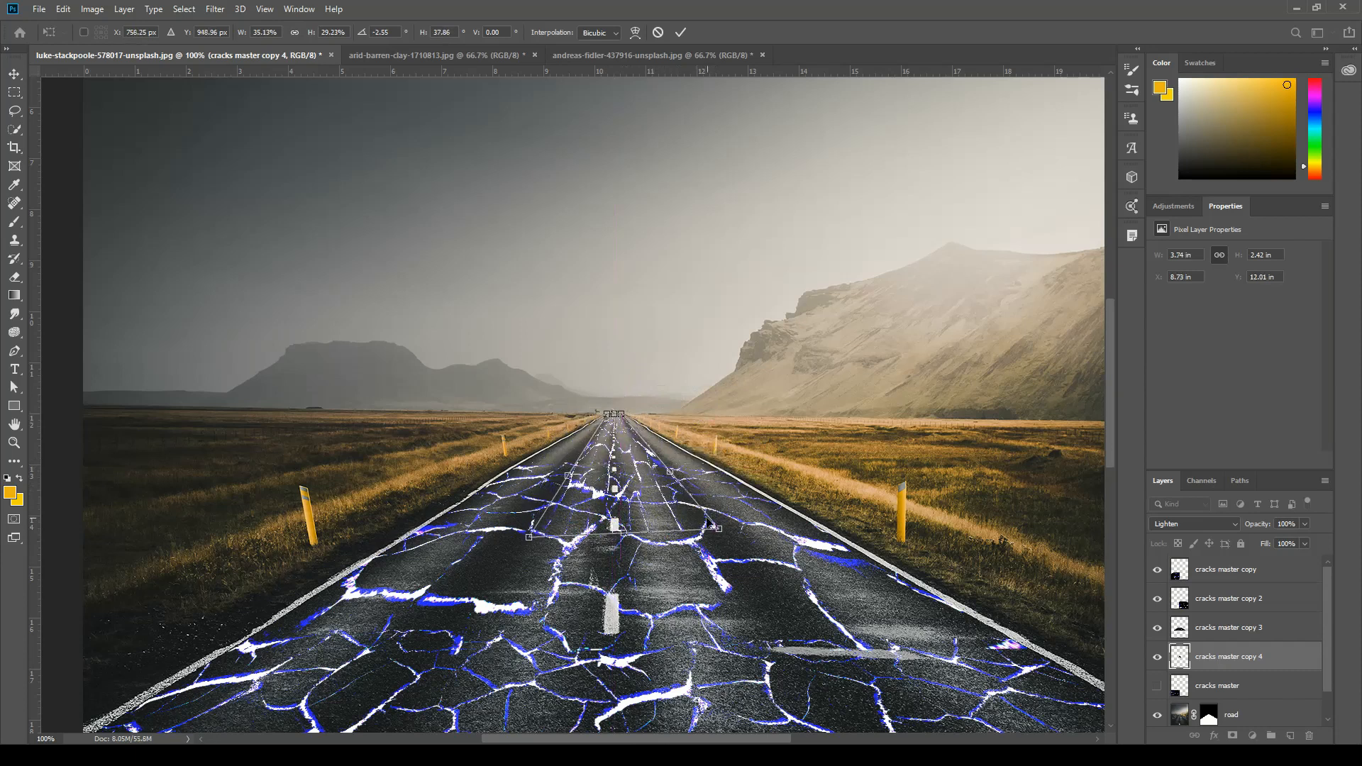
left_click_drag(720, 531, 714, 471)
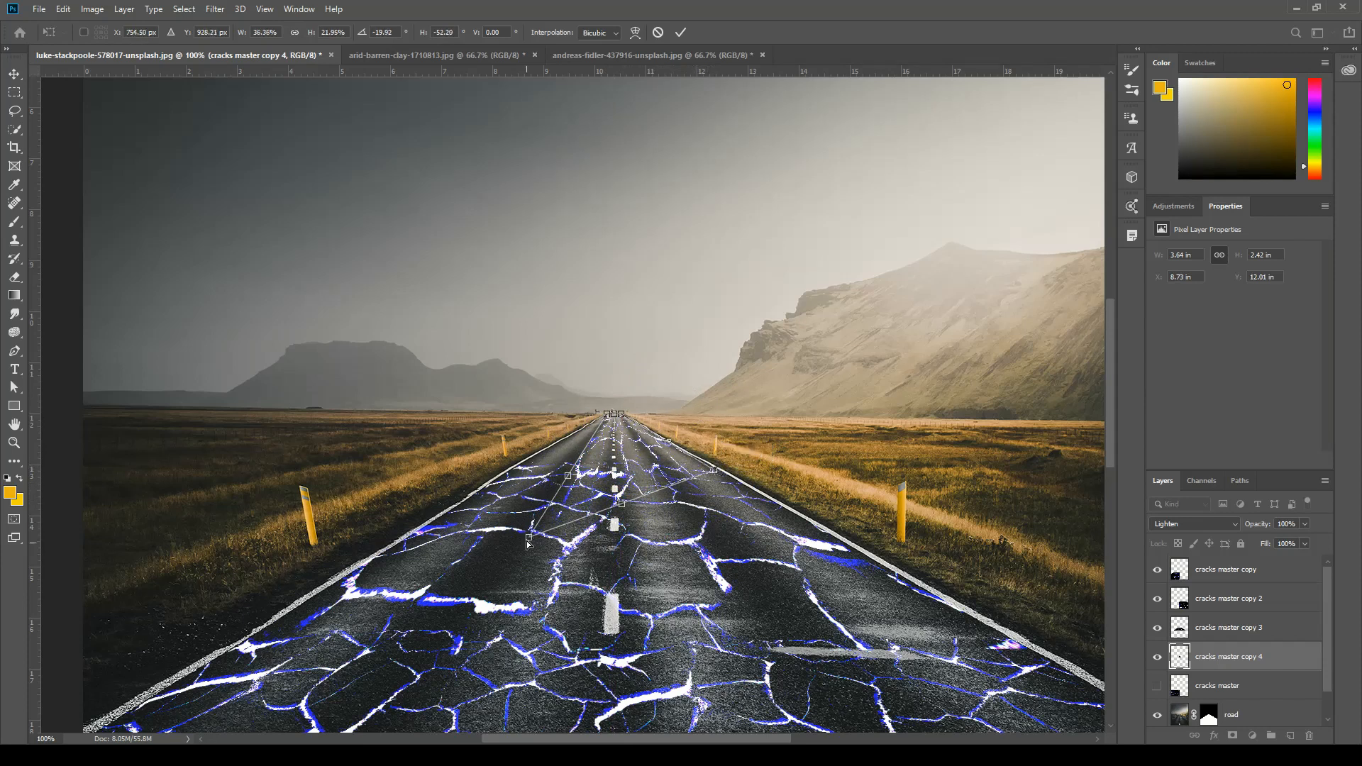
left_click_drag(531, 538, 522, 469)
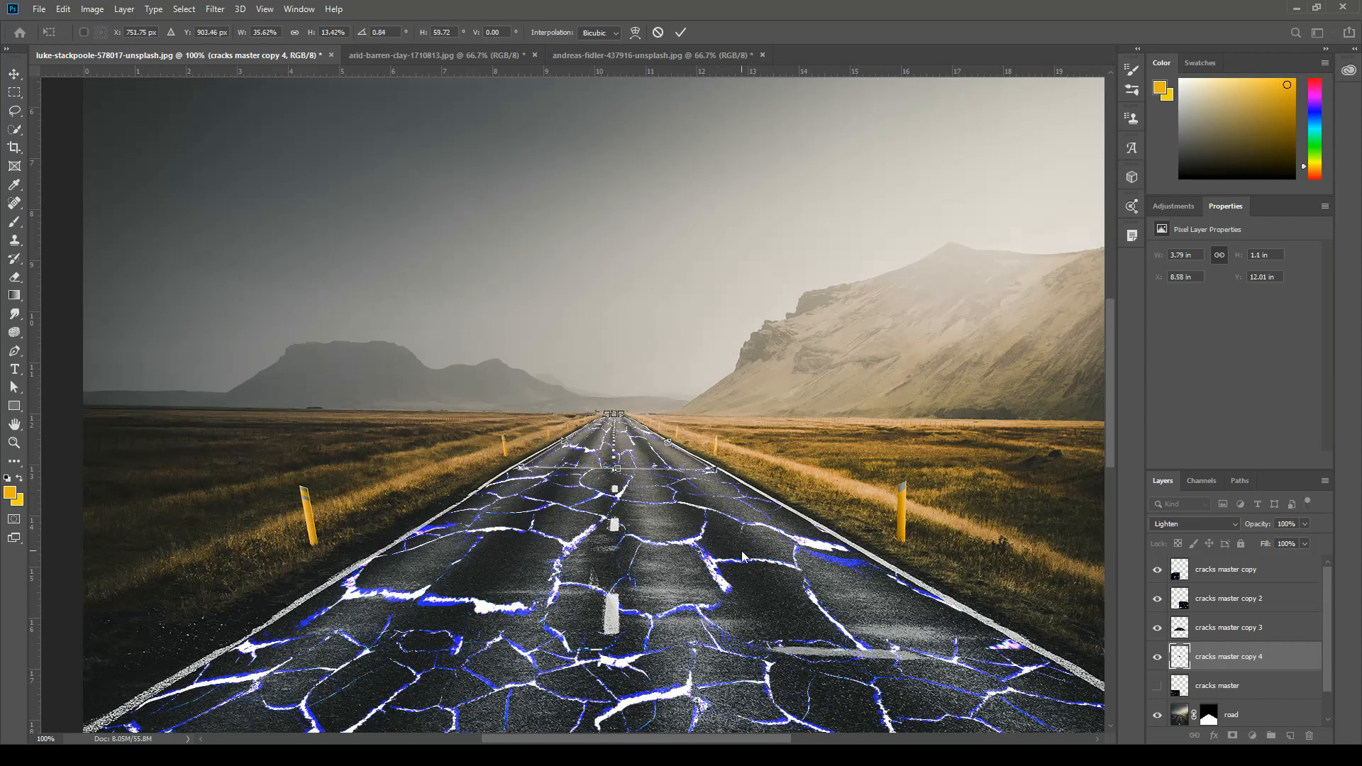
key("Return")
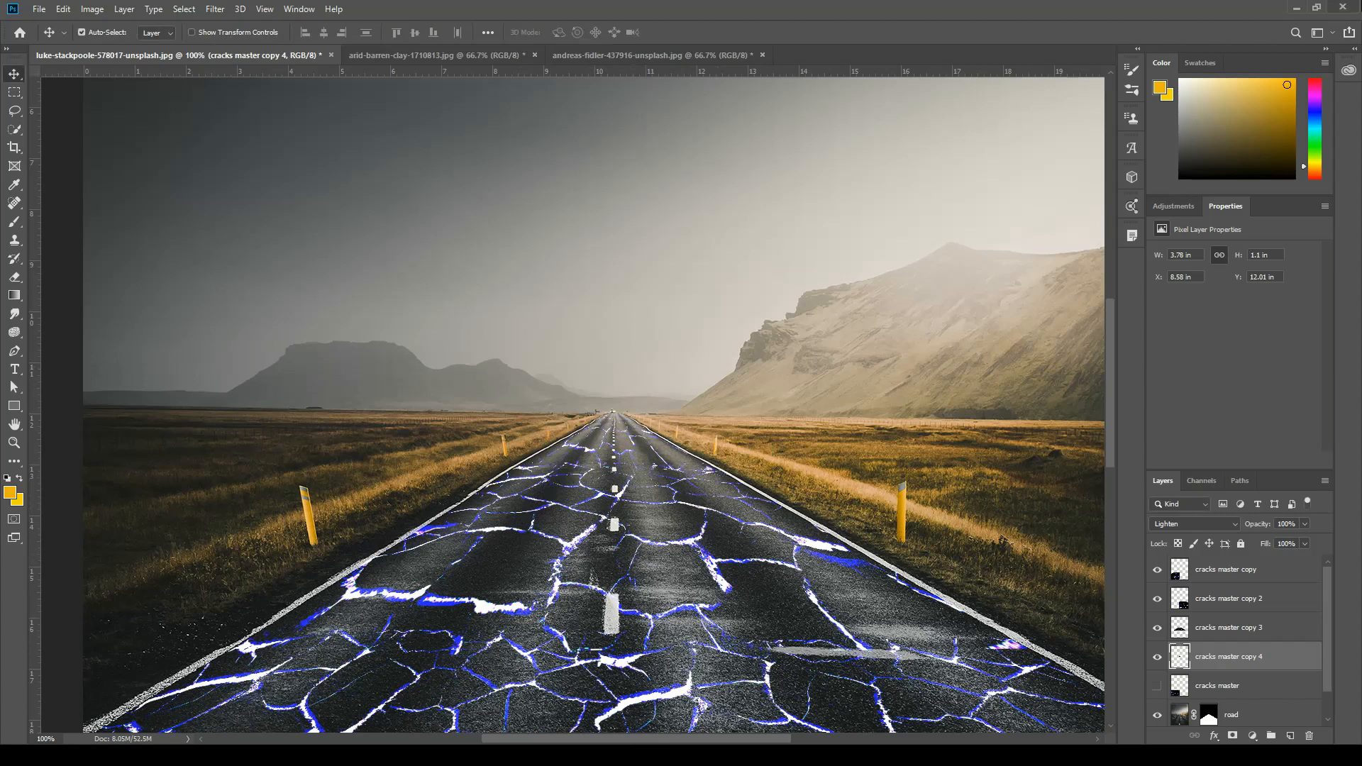
Delete the hidden "cracks master" layer.
key("ctrl+minus")
key("ctrl+minus")
key("ctrl+minus")
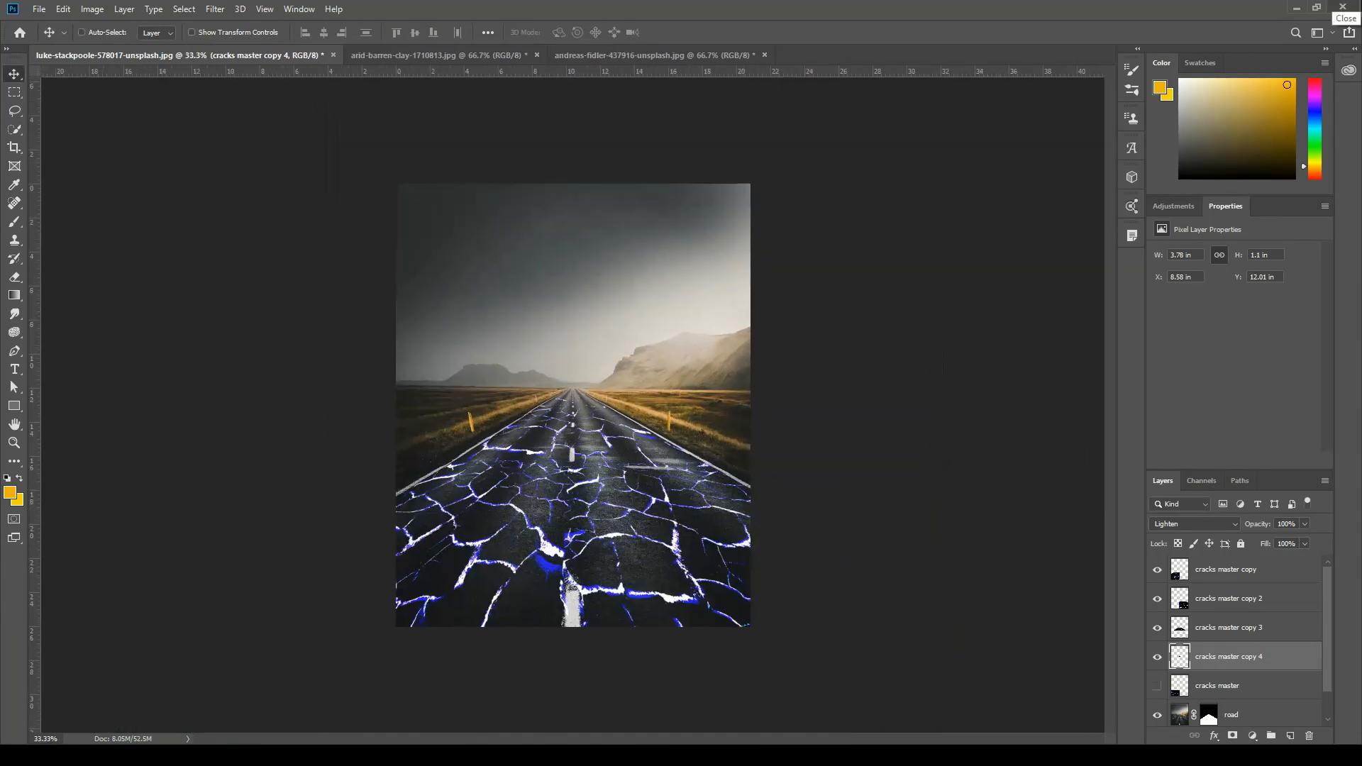
key("ctrl+plus")
key("ctrl+plus")
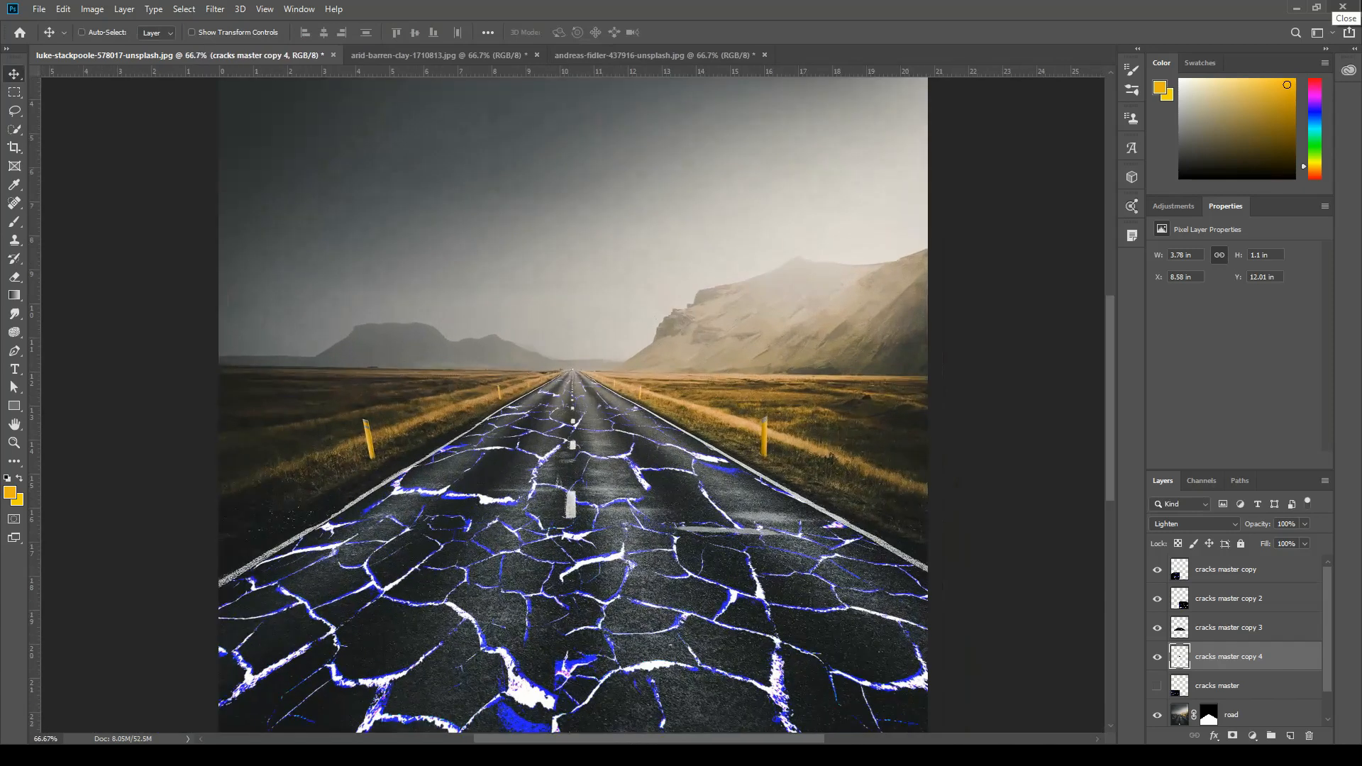
left_click_drag(664, 544, 672, 381)
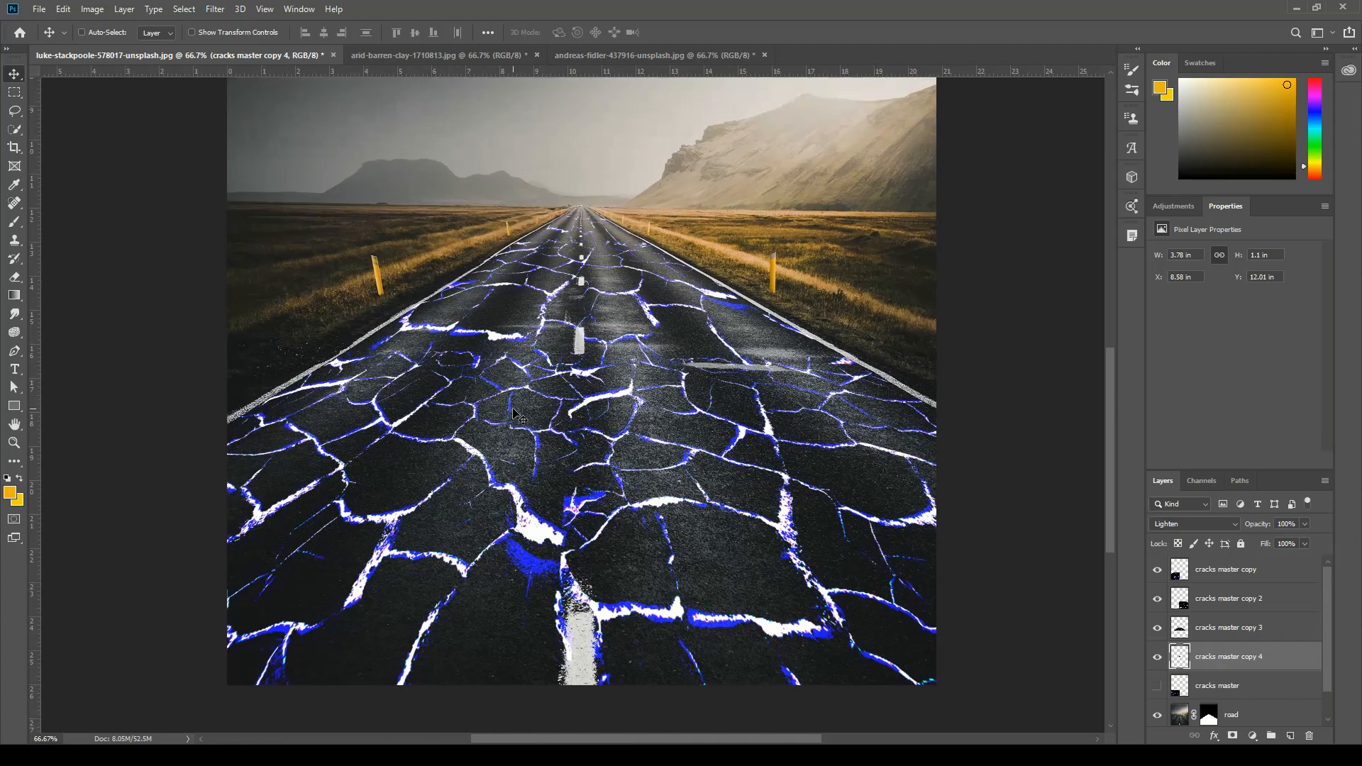
left_click(1230, 693)
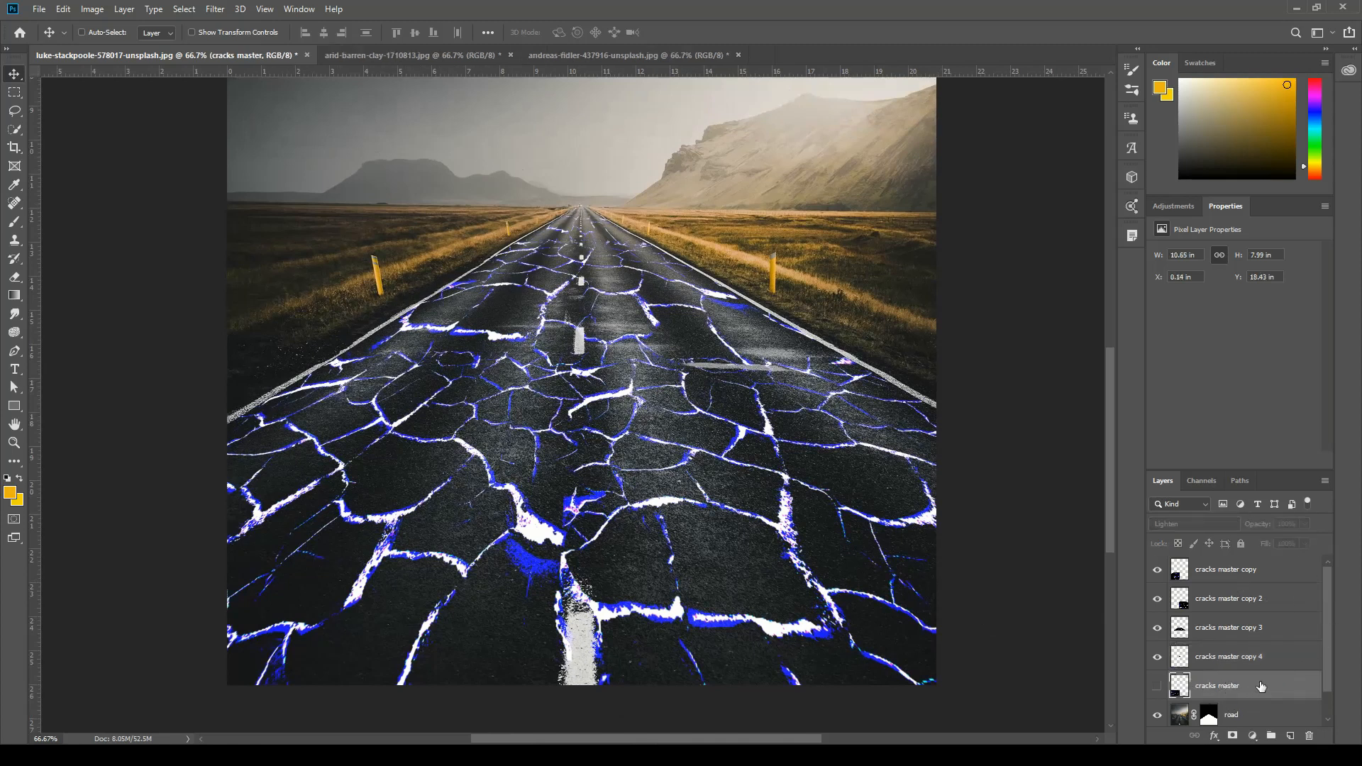
left_click_drag(1271, 682, 1310, 737)
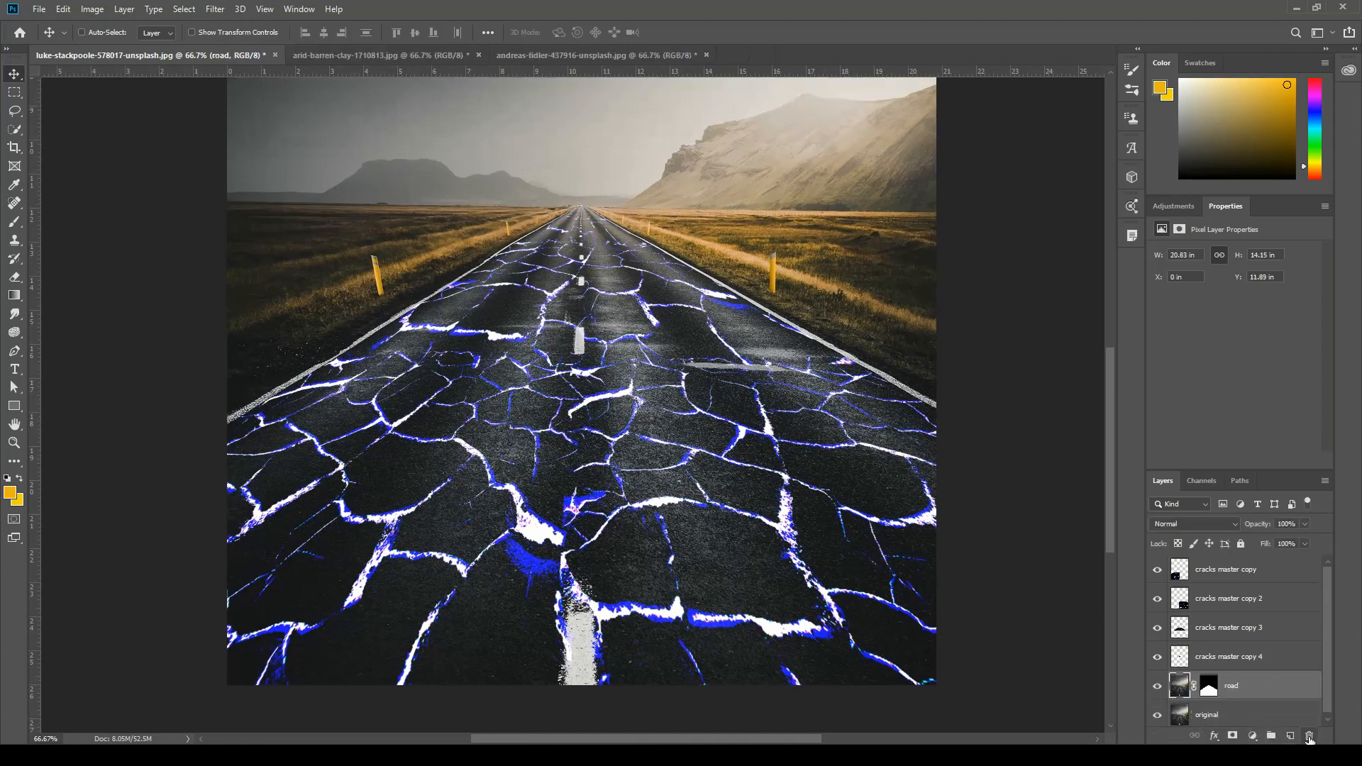
Select the four layers from "cracks master copy" to "cracks master copy 4" and merge them into one layer.
left_click(1236, 573)
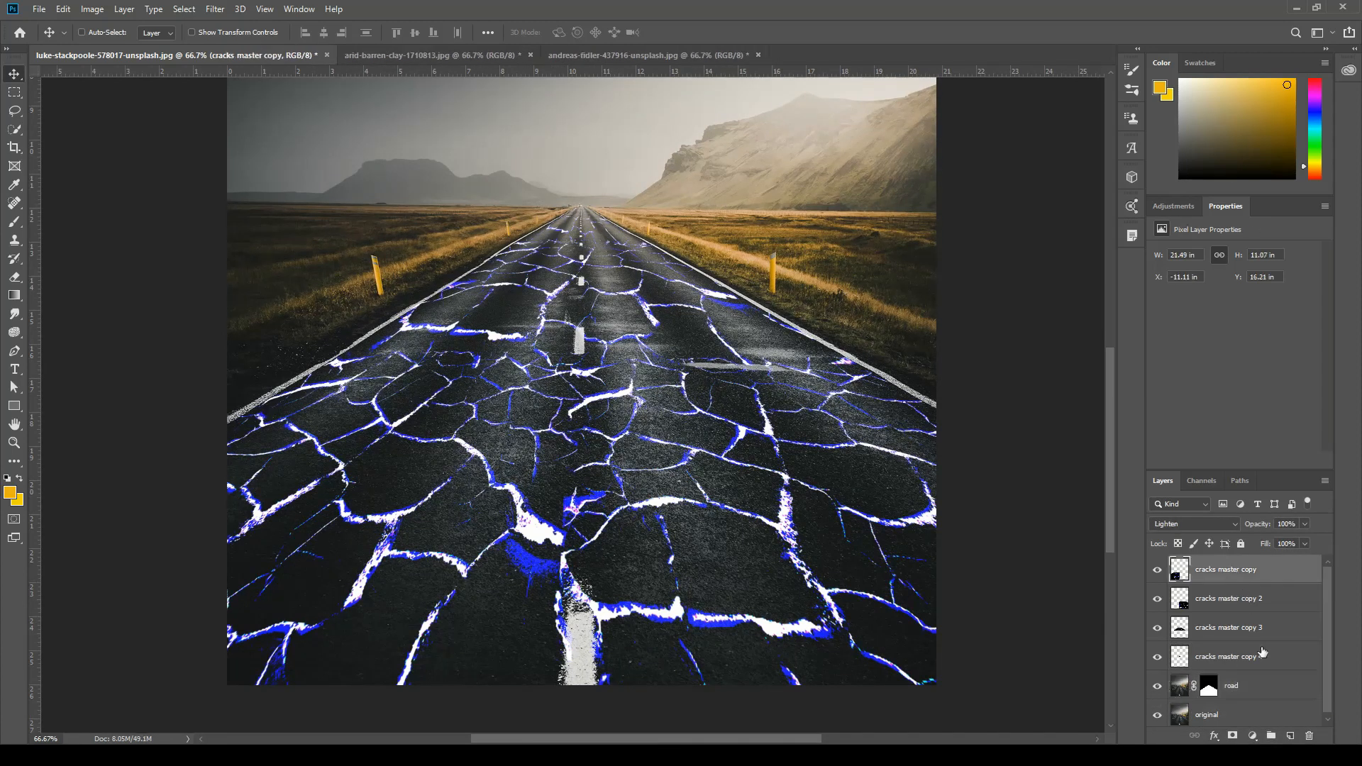
left_click(1265, 664)
left_click(1264, 625)
left_click(1263, 598)
left_click(1261, 572)
key("ctrl")
left_click(1280, 602, "ctrl")
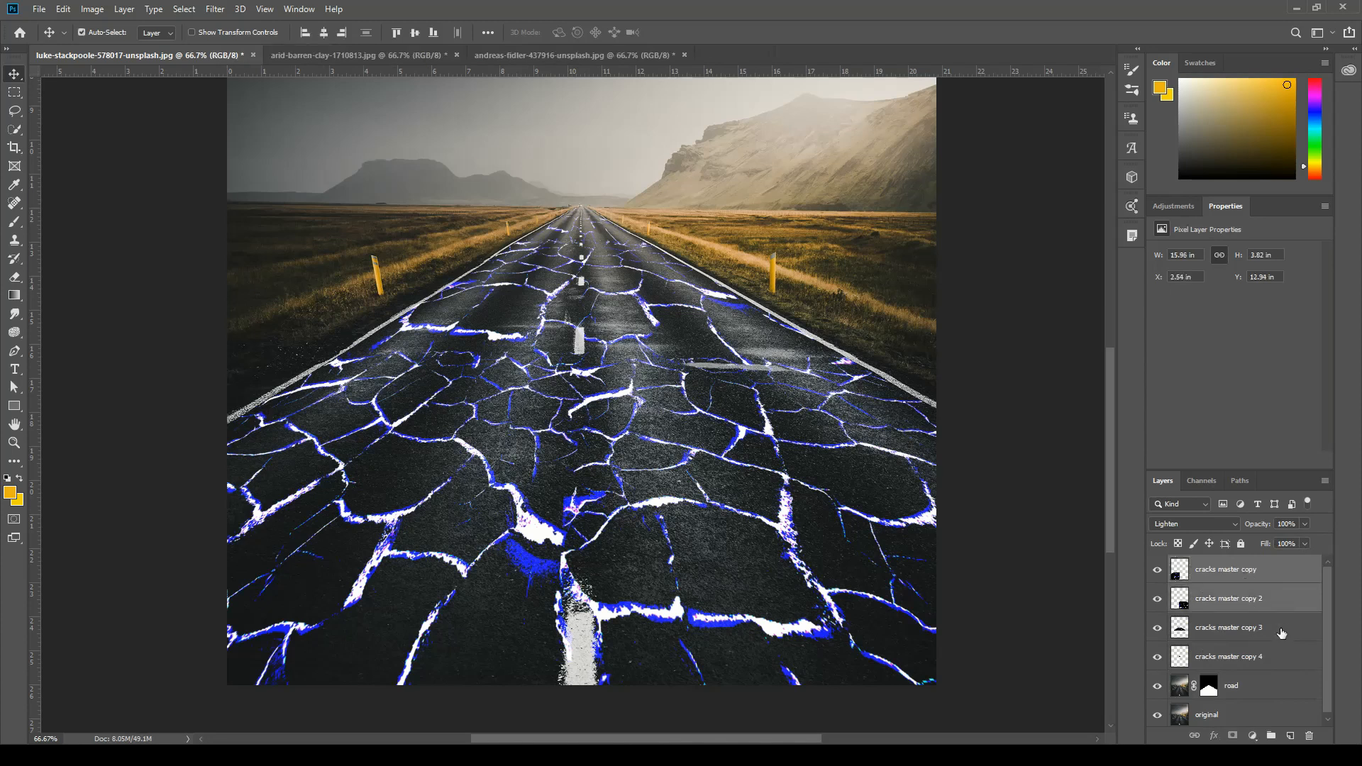
left_click(1282, 633, "ctrl")
left_click(1284, 660, "ctrl")
left_click(1285, 572)
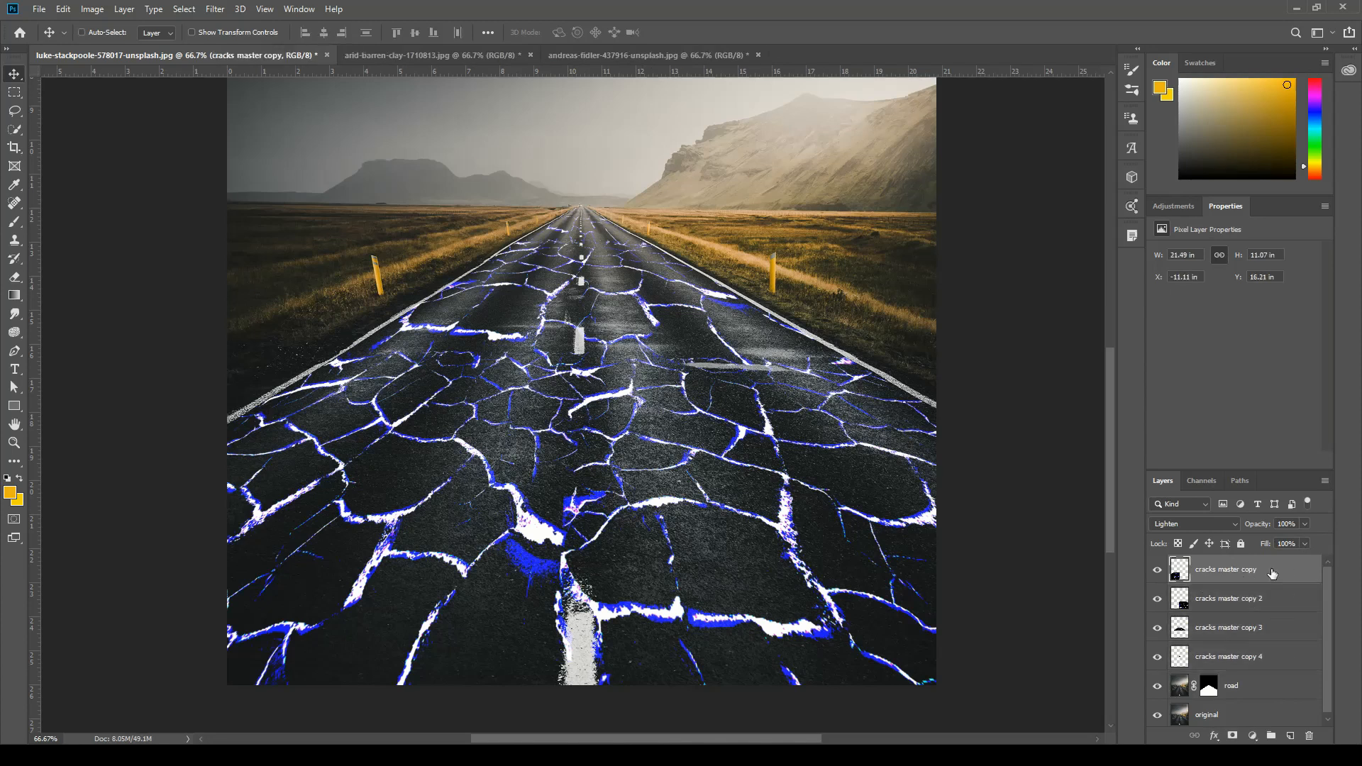
left_click(1274, 662, "shift")
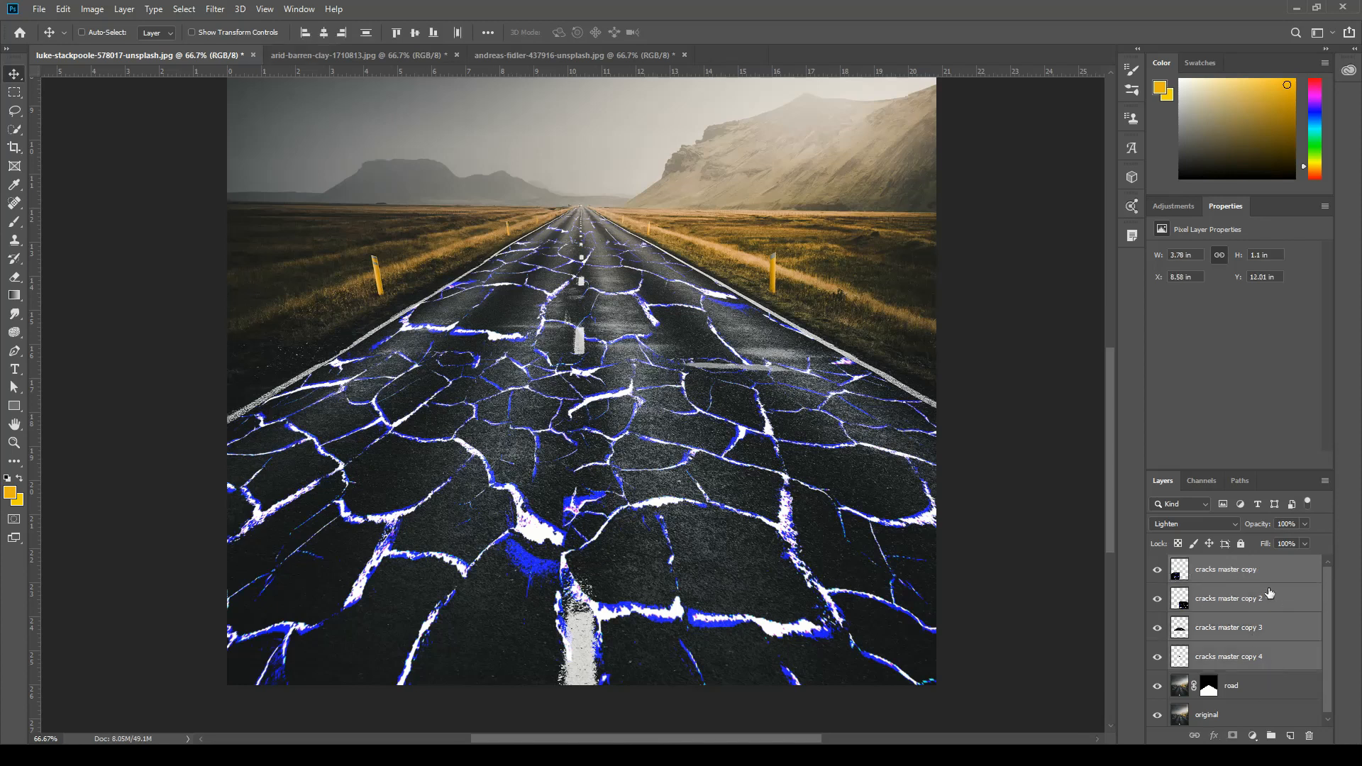
right_click(1289, 659)
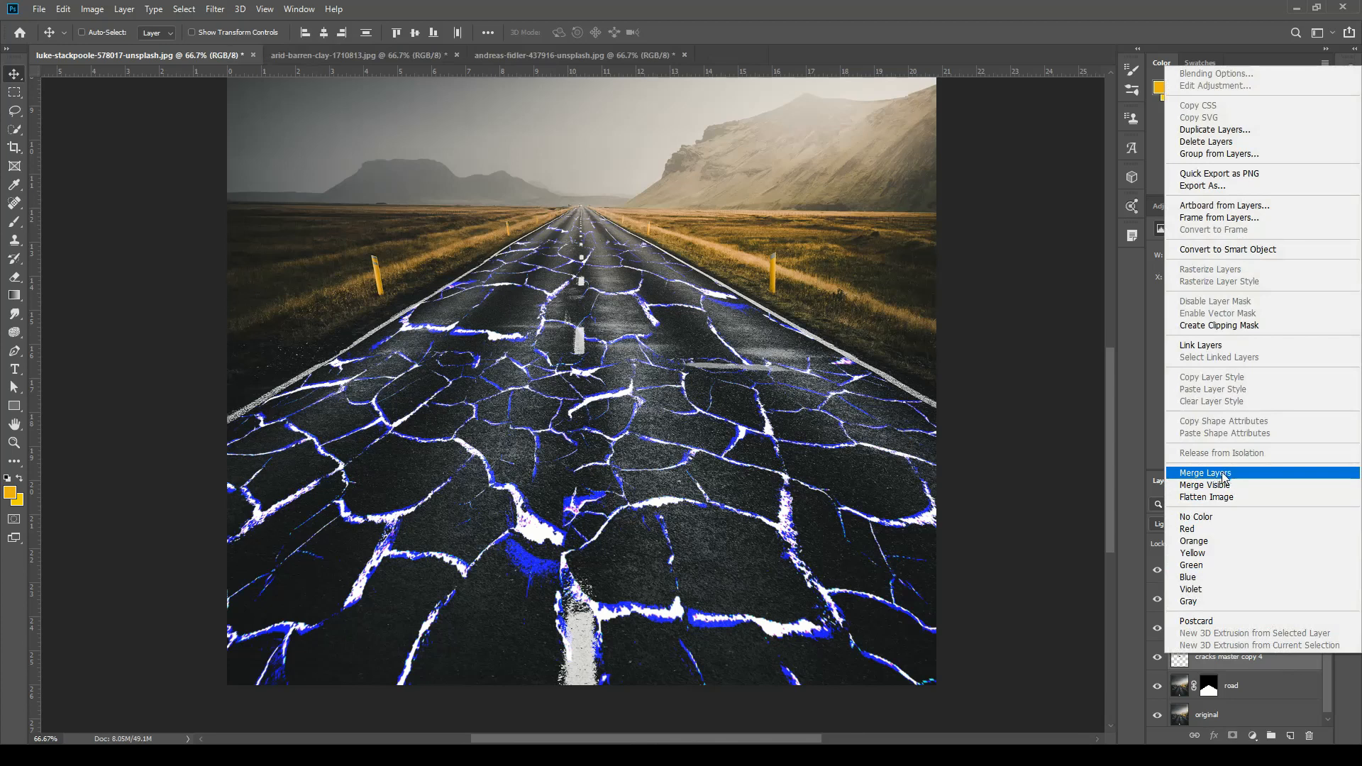
left_click(1081, 460)
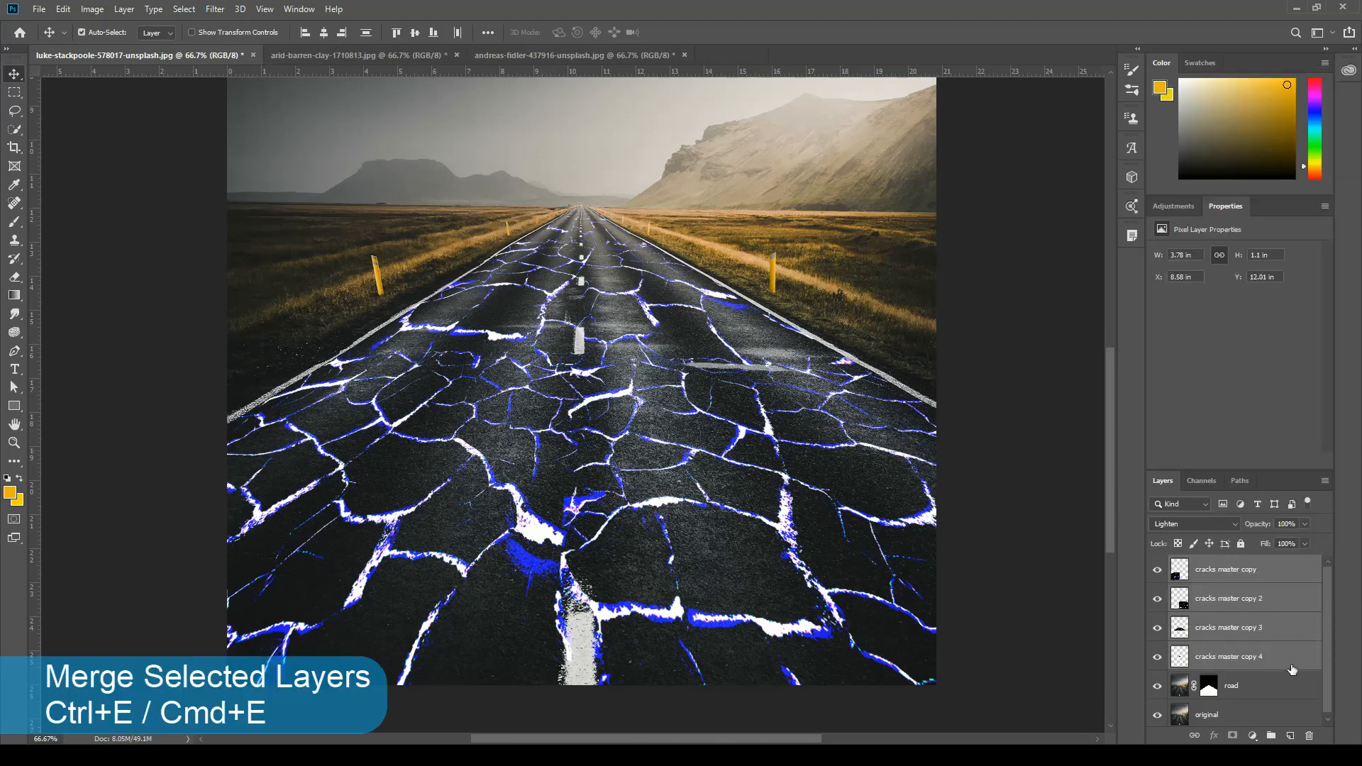
key("ctrl+e")
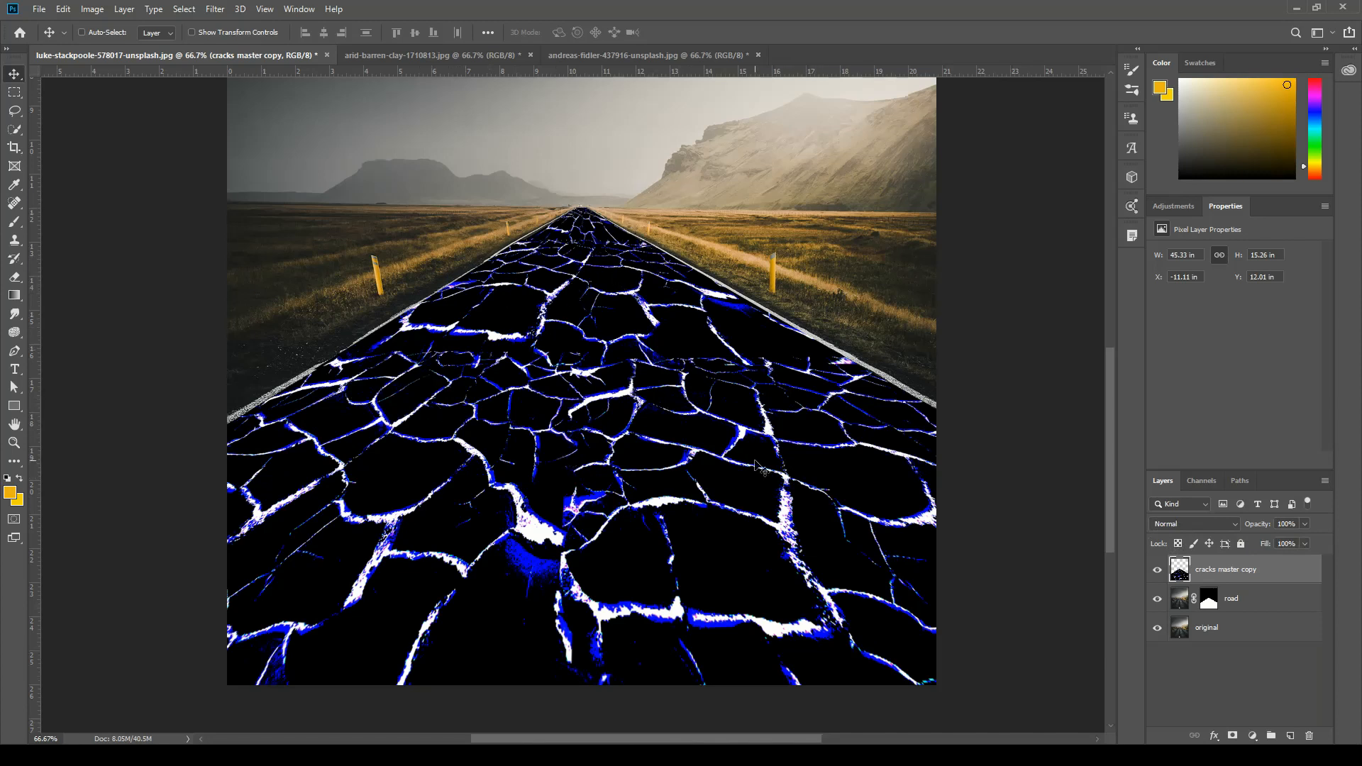
Hide the "road" and "original" layers so that only the merged cracks layer is shown.
left_click(1206, 482)
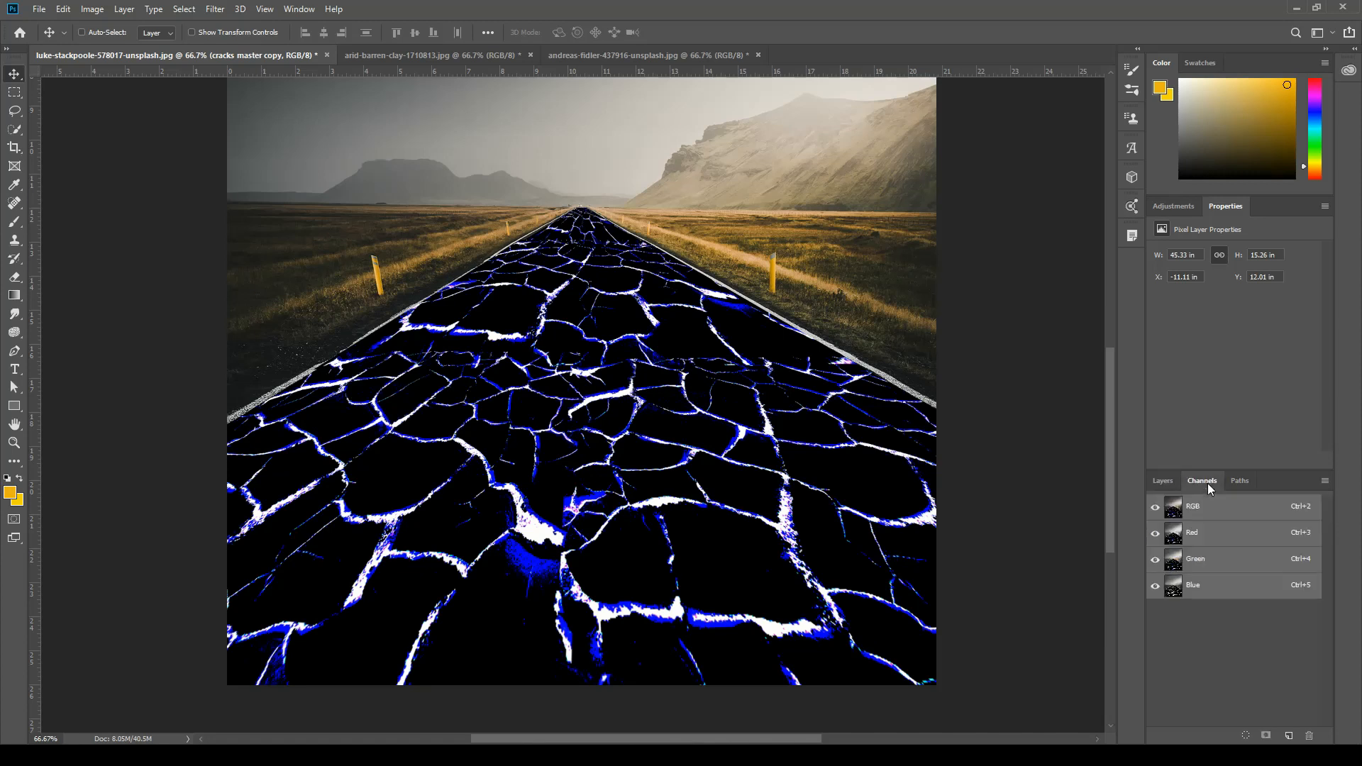
left_click(1163, 481)
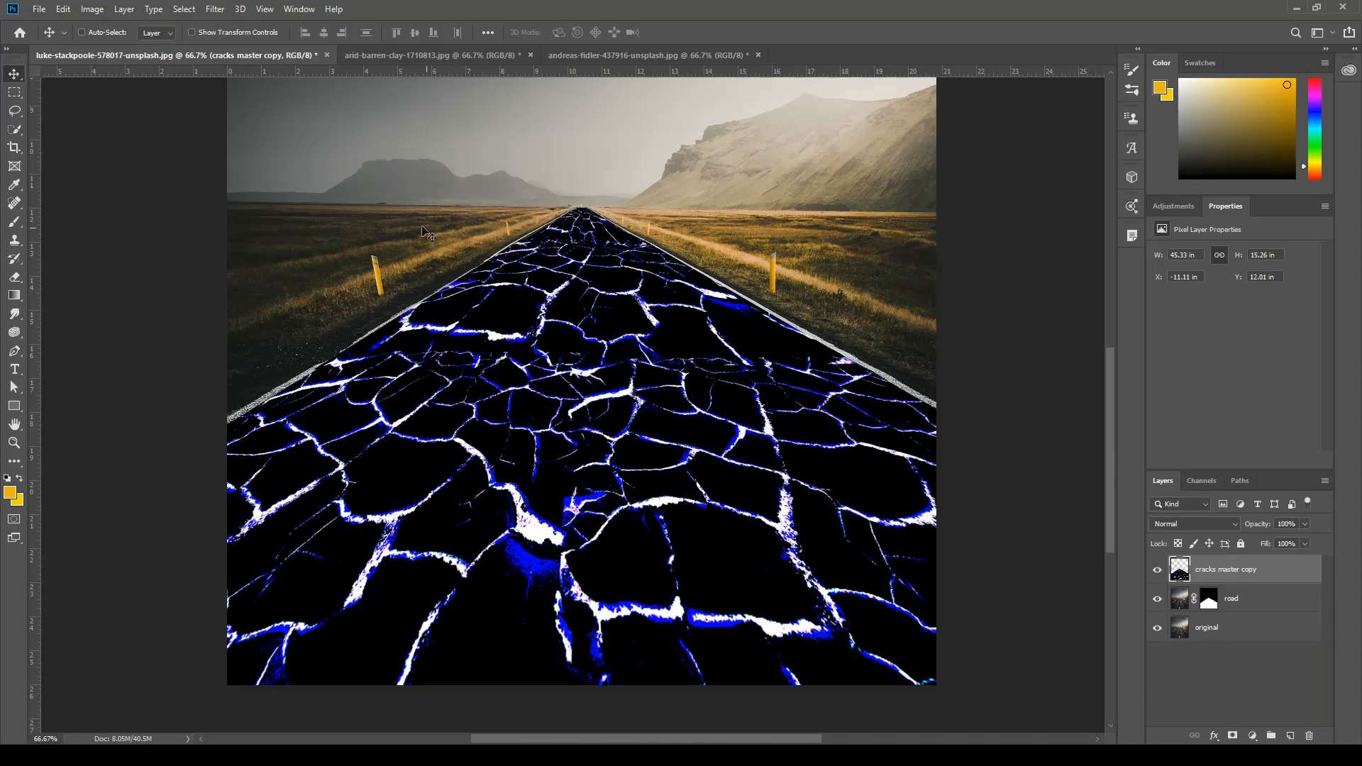
left_click(1157, 600)
left_click(1159, 630)
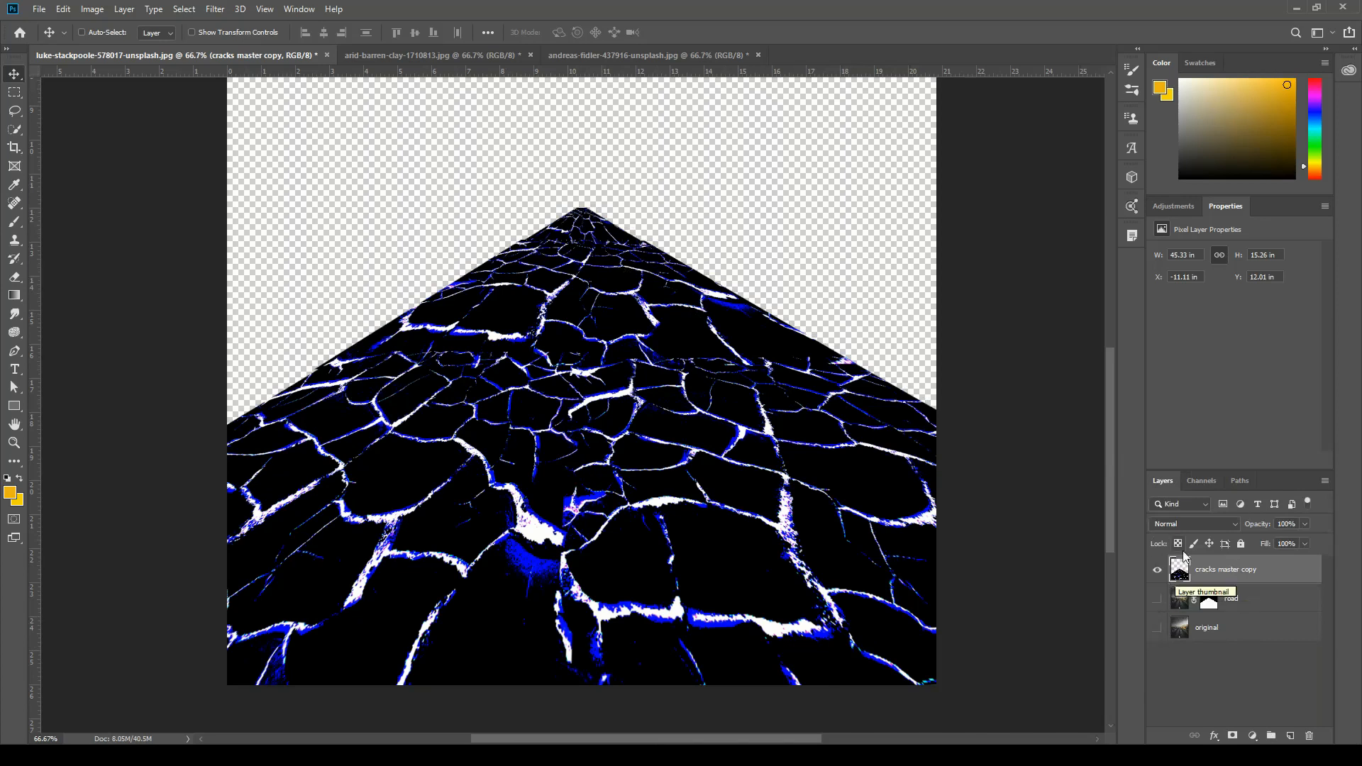
Hide the Red and Green channels to display the merged cracks in the Blue channel only.
left_click(1207, 483)
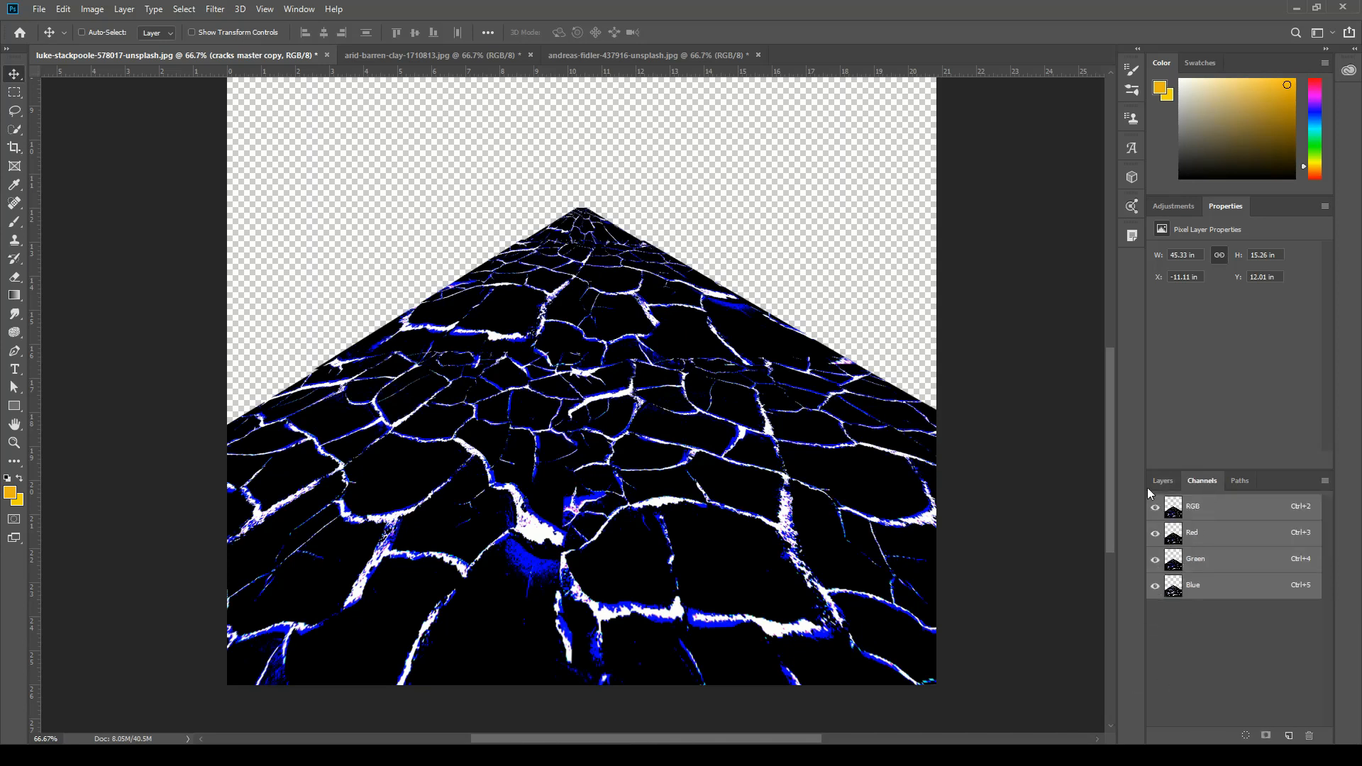
left_click(1155, 533)
left_click(1155, 560)
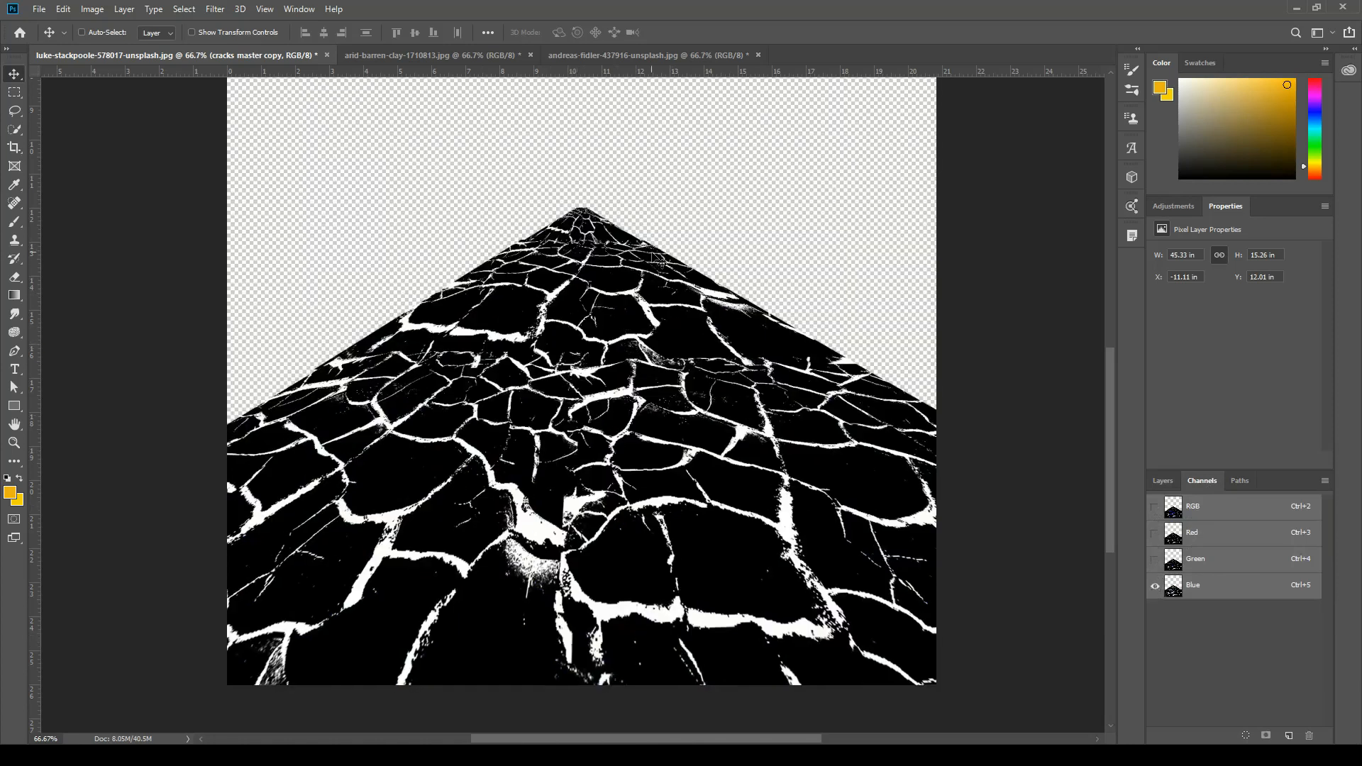
Compare the merged cracks in the Red, Green and Blue channels by displaying them one at a time.
left_click(1156, 533)
left_click(1155, 586)
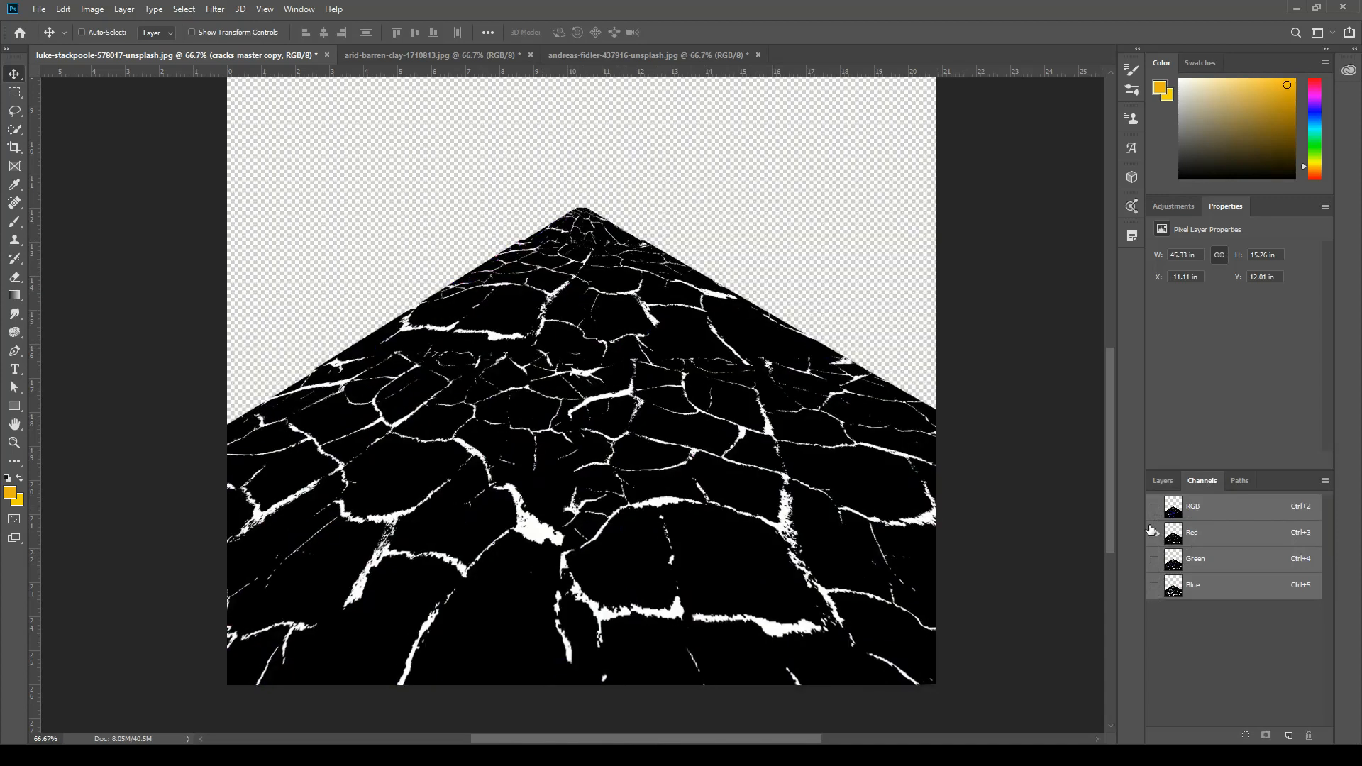
left_click(1154, 562)
left_click(1156, 534)
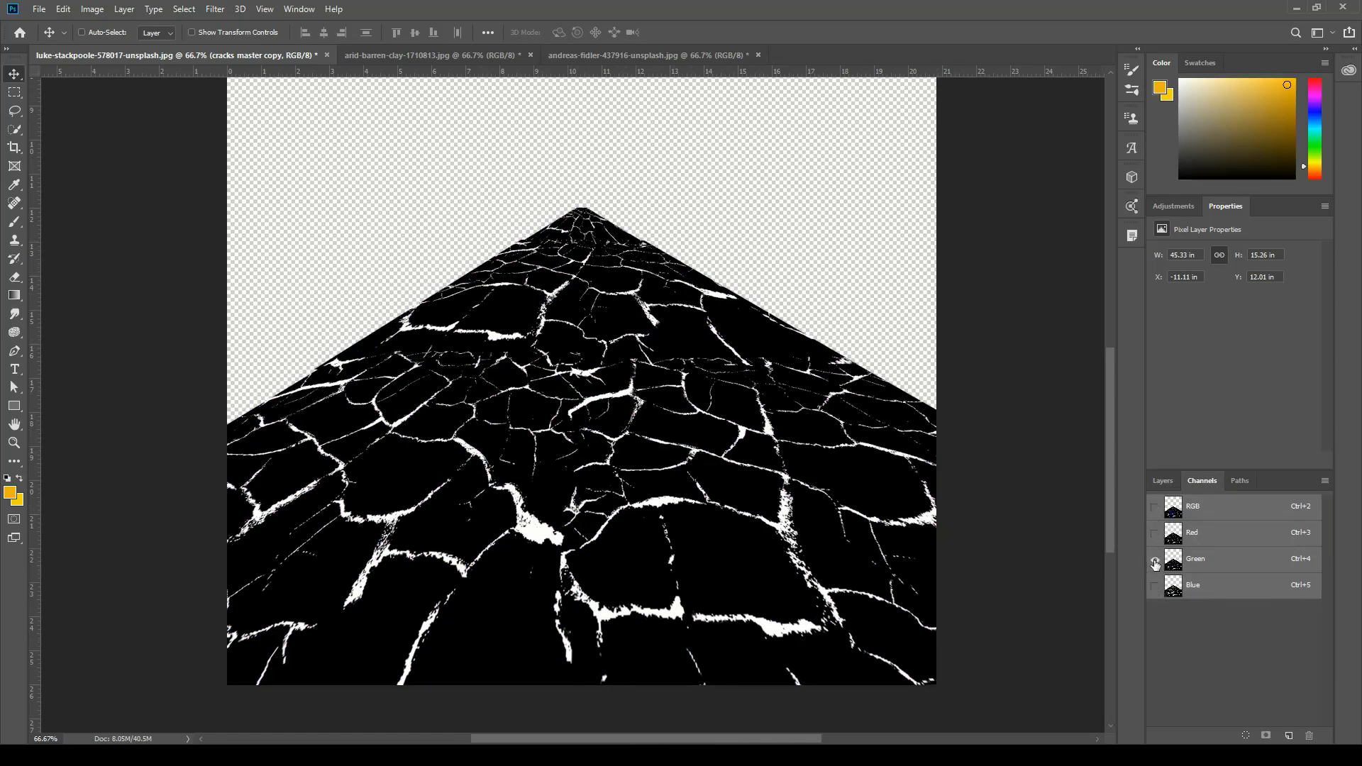
left_click(1154, 590)
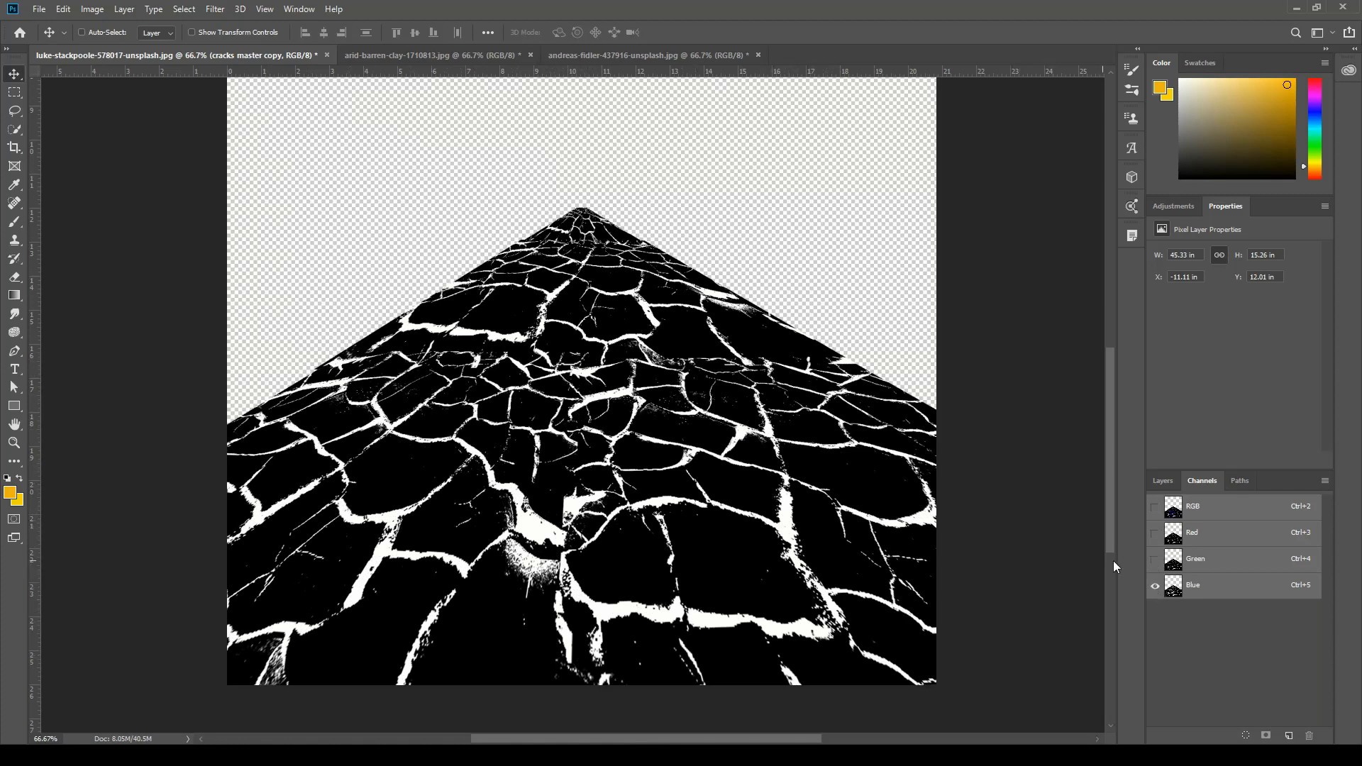
left_click(1155, 560)
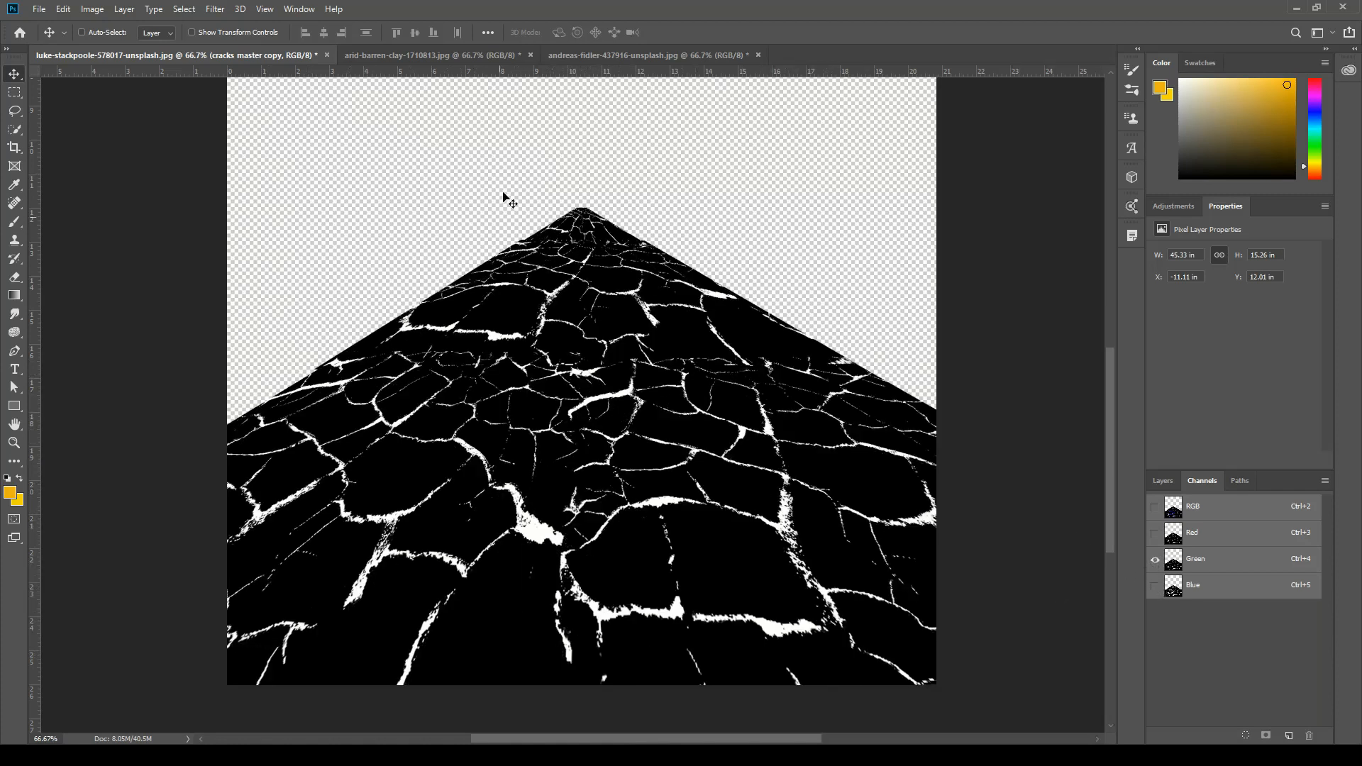
left_click(1156, 535)
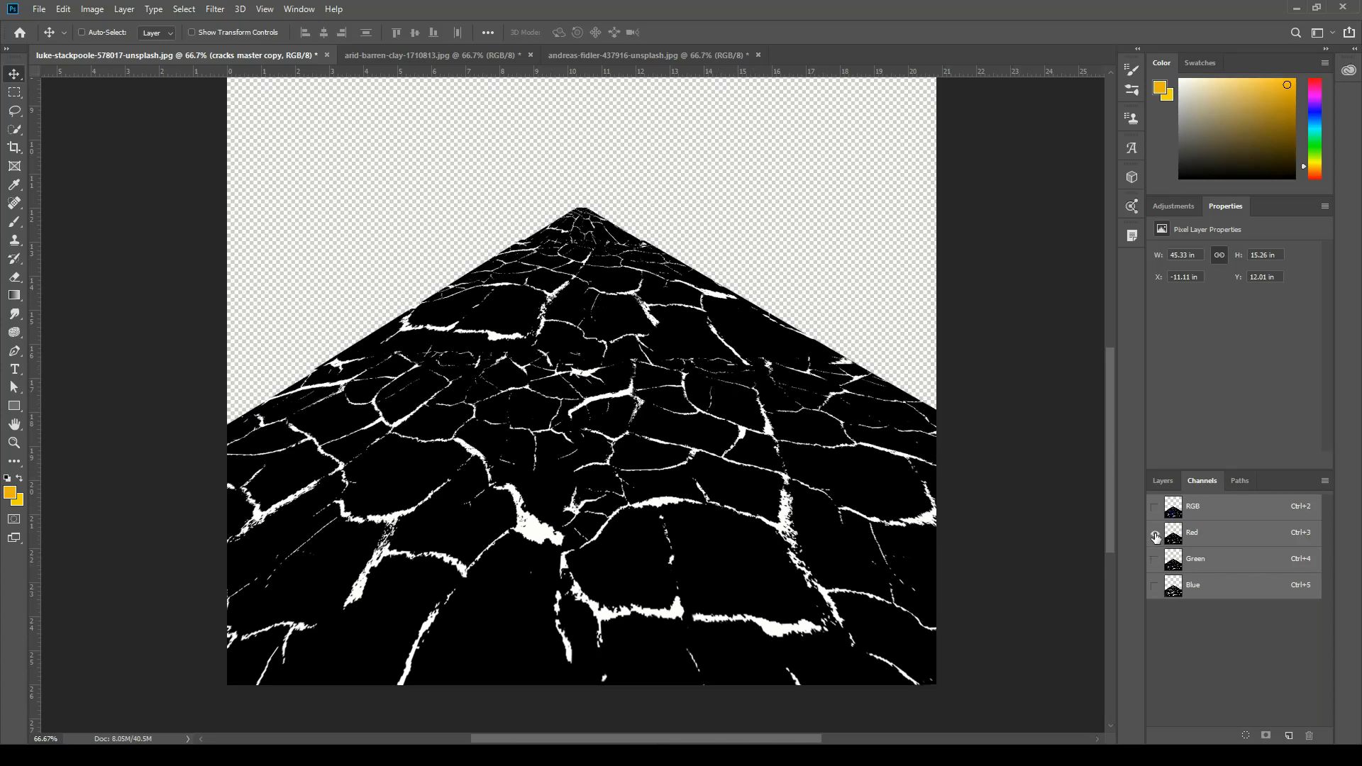
left_click_drag(1156, 538, 1156, 560)
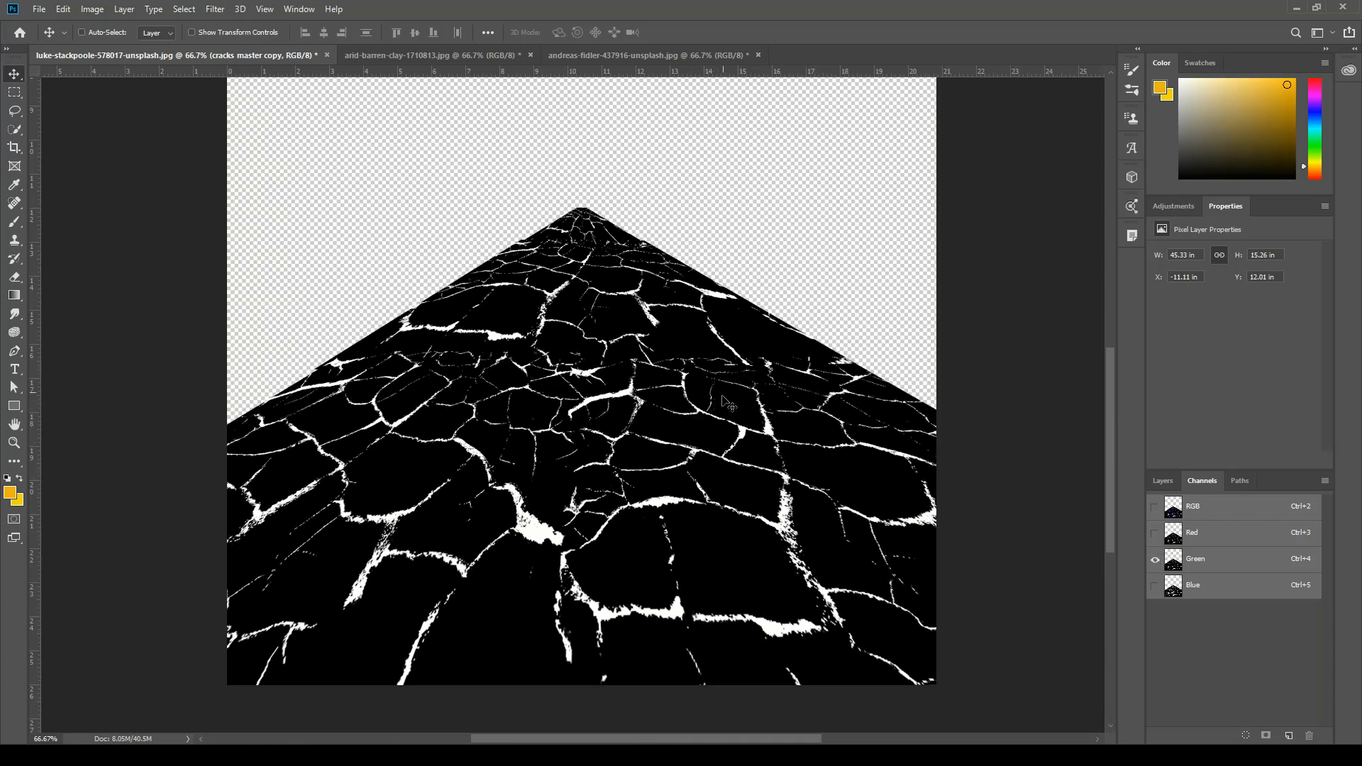
left_click(1156, 536)
left_click(1157, 559)
Duplicate the Green channel, show the RGB composite and hide the duplicated channel.
left_click_drag(1214, 568, 1291, 733)
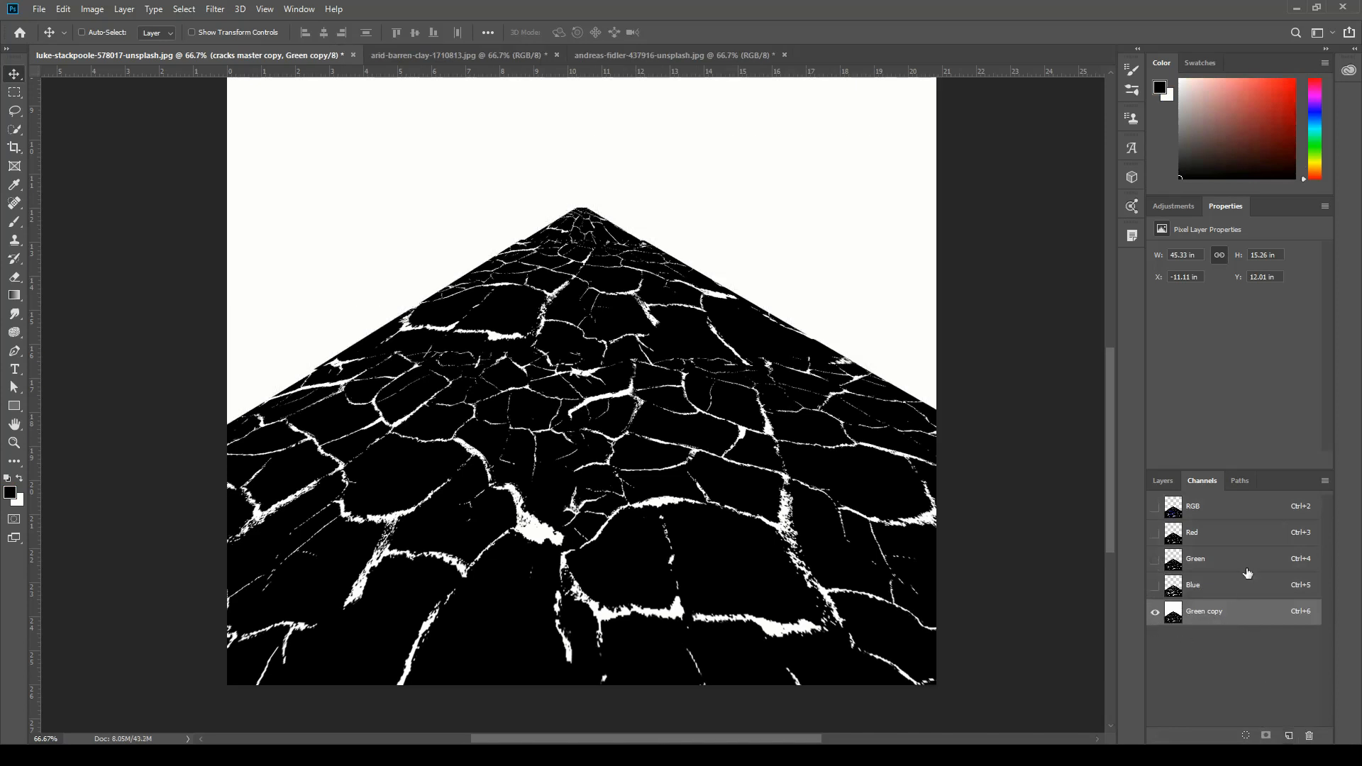
left_click(1154, 508)
left_click(1155, 612)
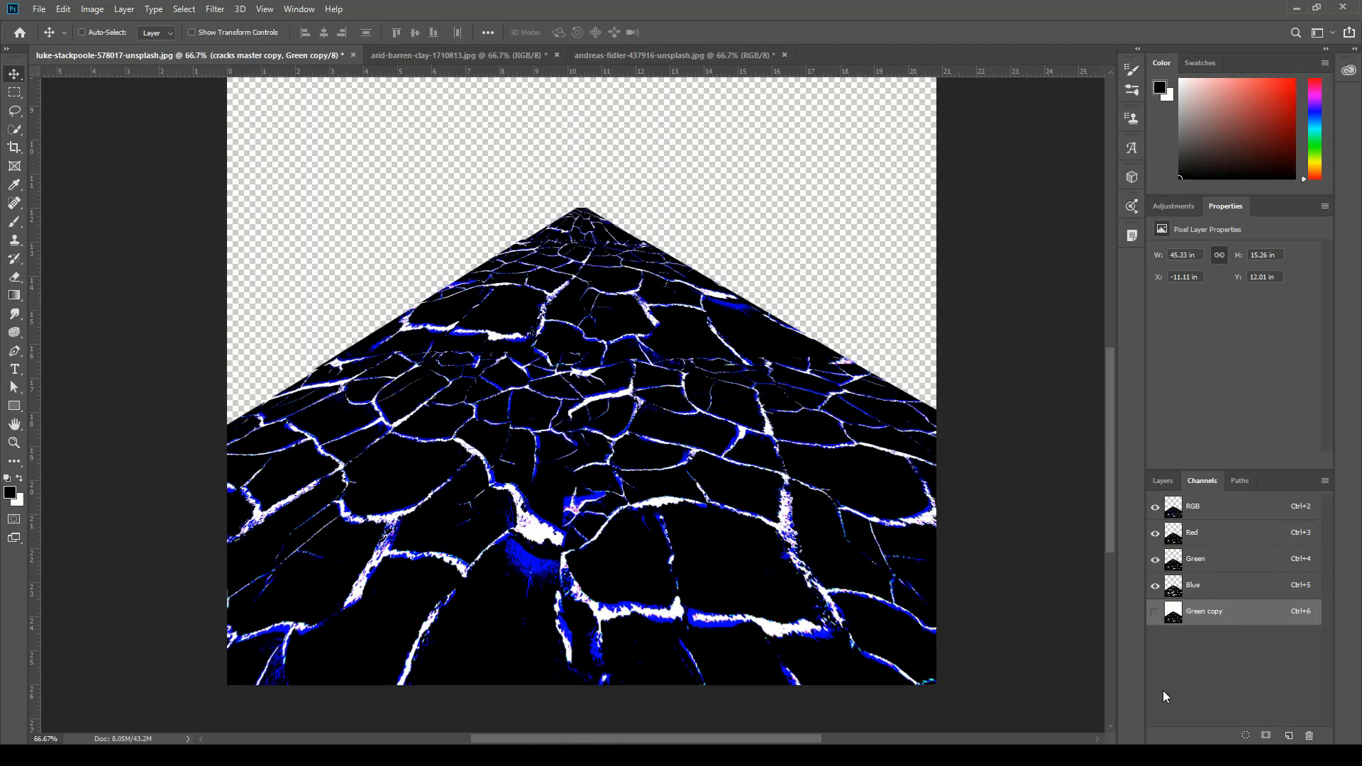
Show the "road" and "original" layers again and hide the "cracks master copy" layer.
left_click(1173, 485)
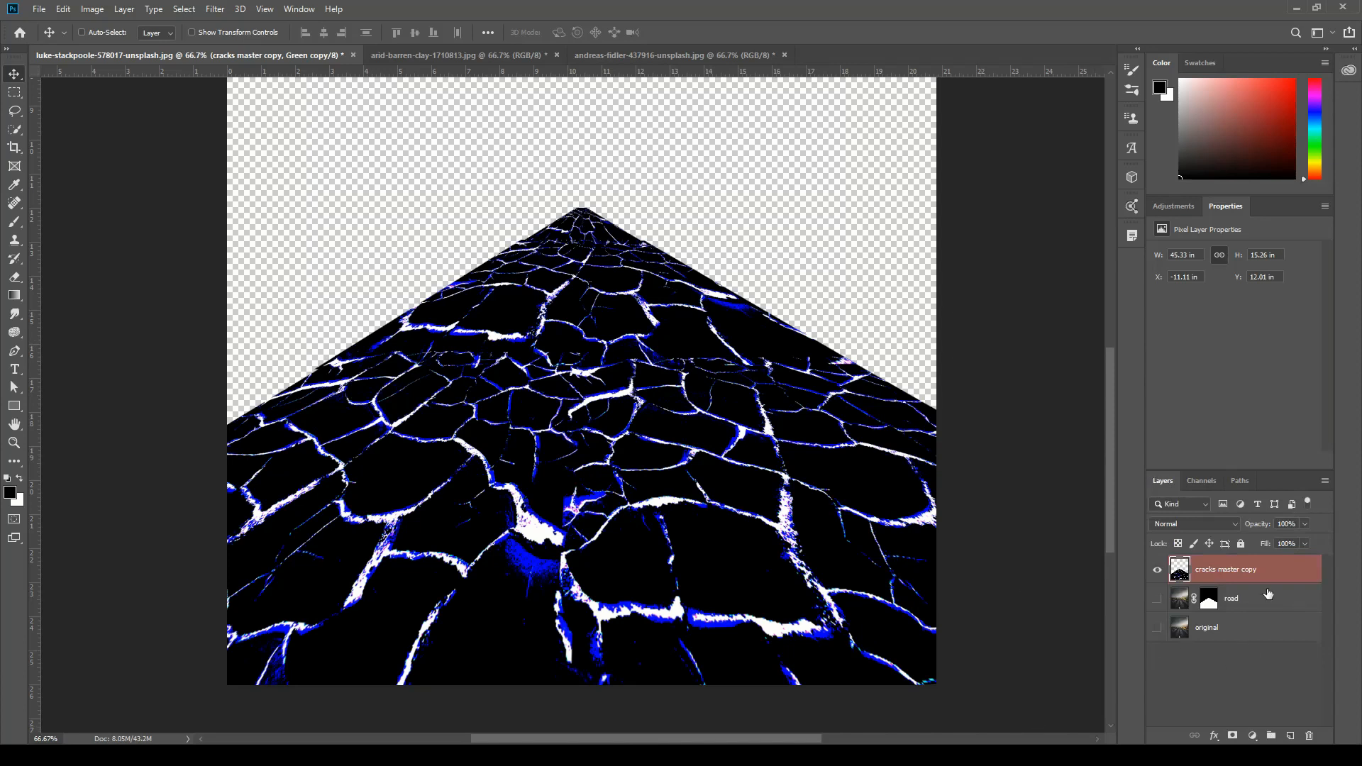
left_click_drag(1157, 600, 1147, 653)
left_click(1158, 569)
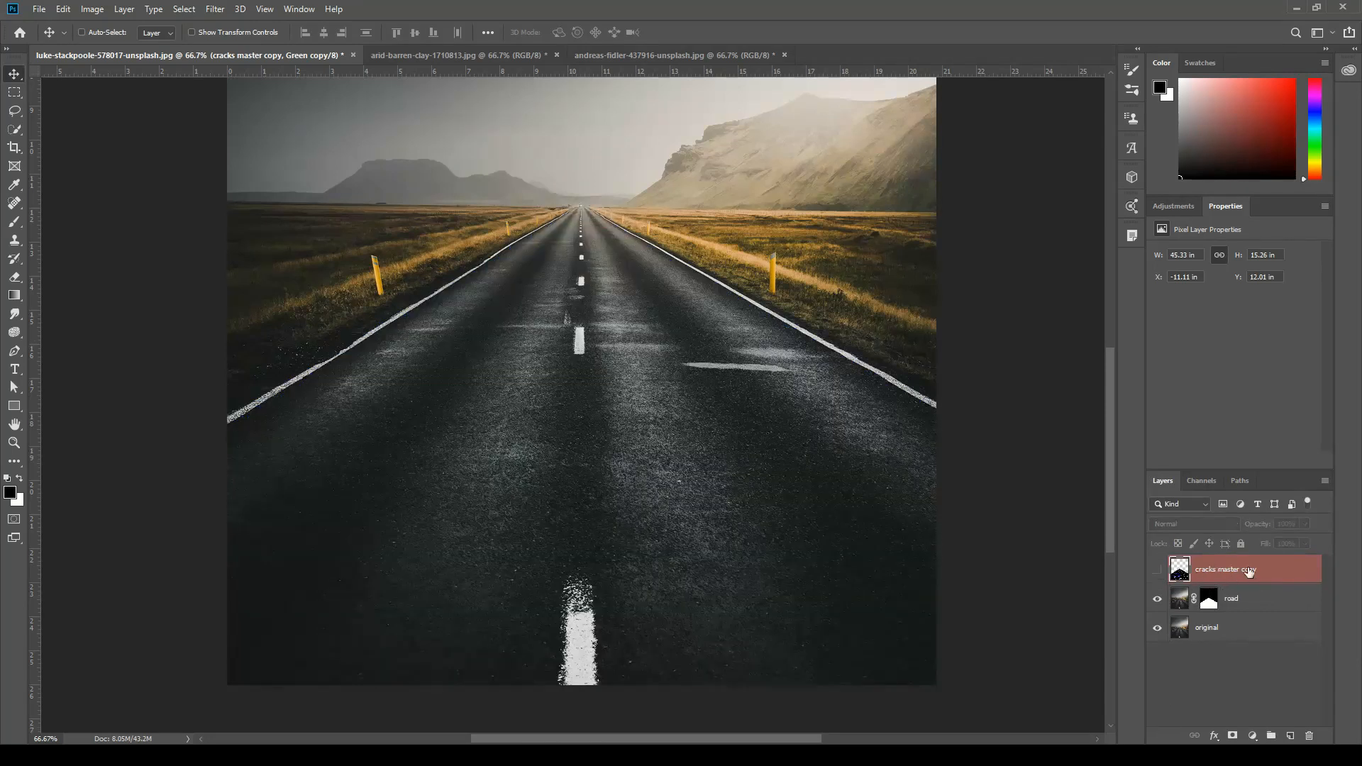
Add a new empty layer directly above the "road" layer and clip it to that layer.
left_click(1273, 604)
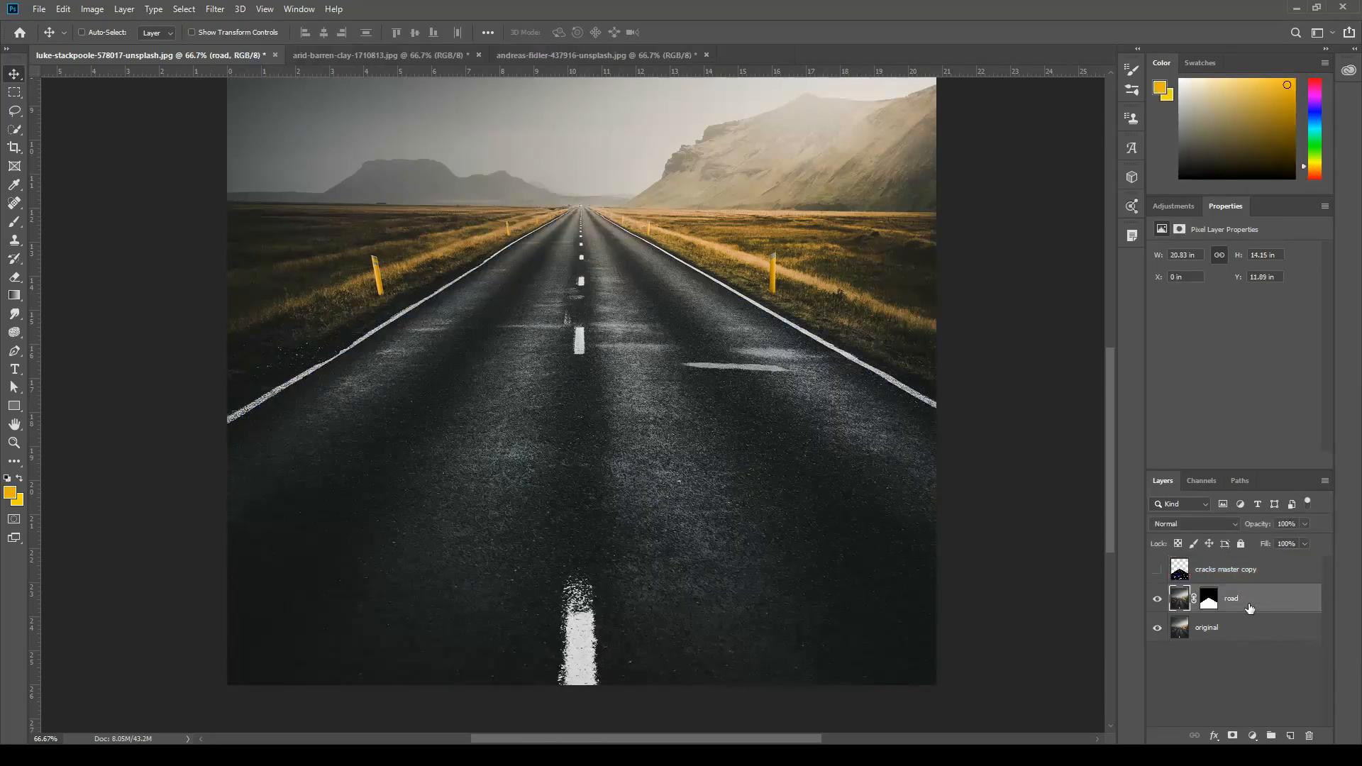
left_click(1292, 737)
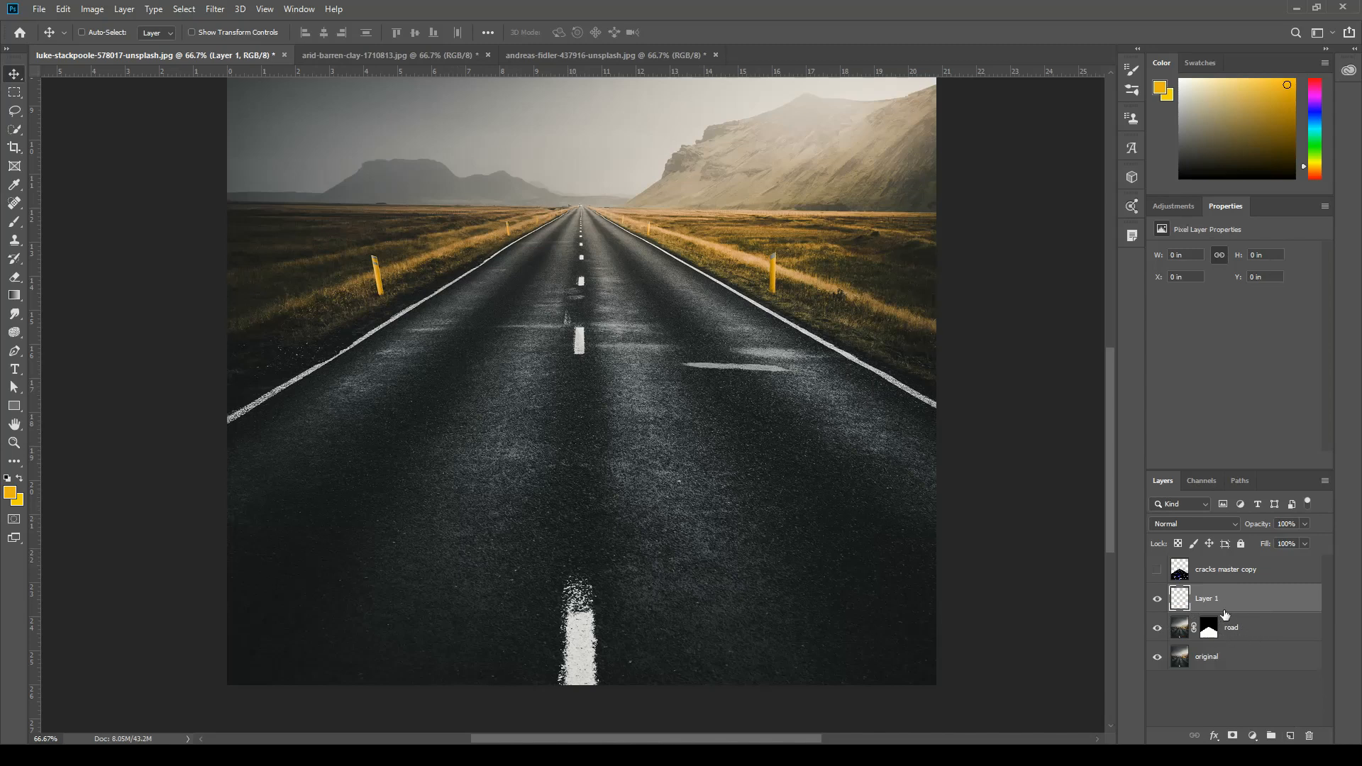
left_click_drag(1264, 597, 1257, 609)
left_click_drag(1253, 622, 1253, 609)
left_click(1254, 609, "alt")
Load the "Green copy" channel as a selection and turn it into a layer mask on Layer 1.
left_click(1206, 481)
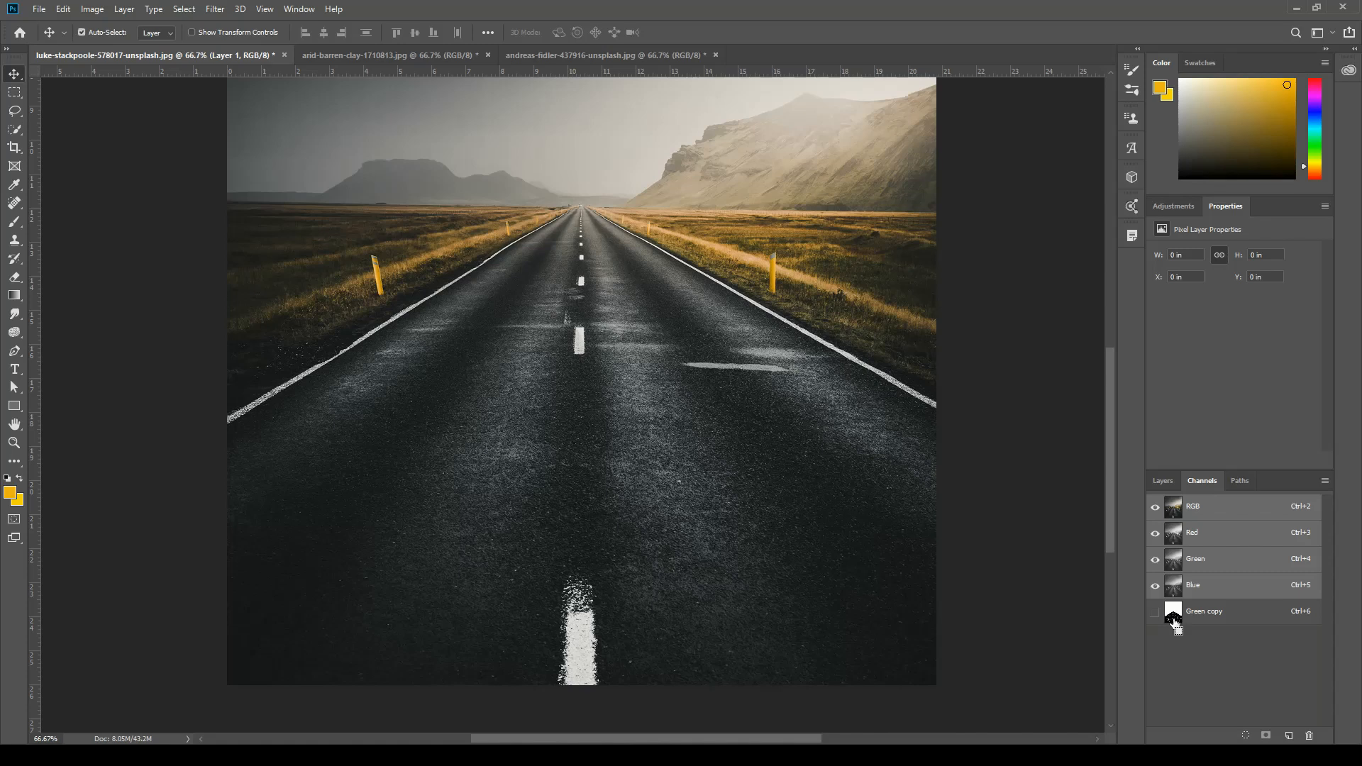
left_click(1174, 619, "ctrl")
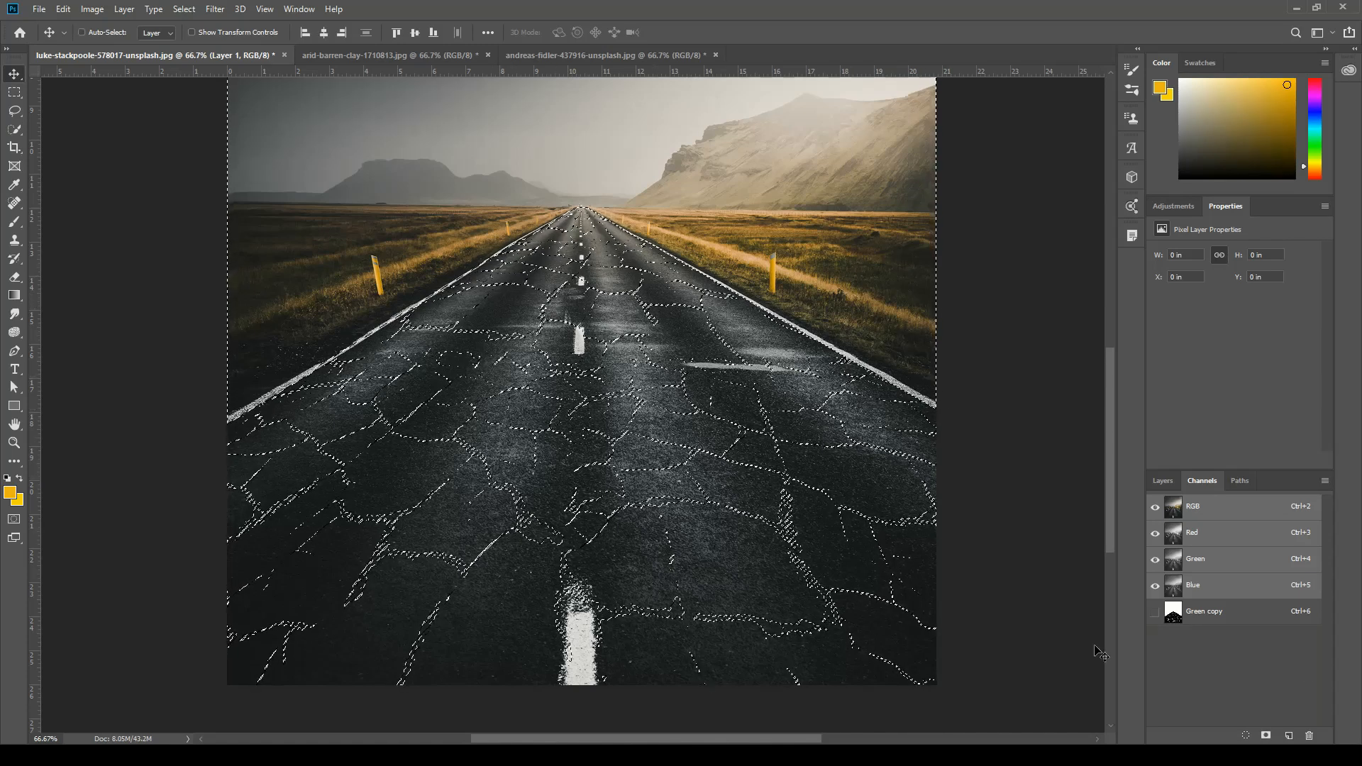
left_click(1164, 482)
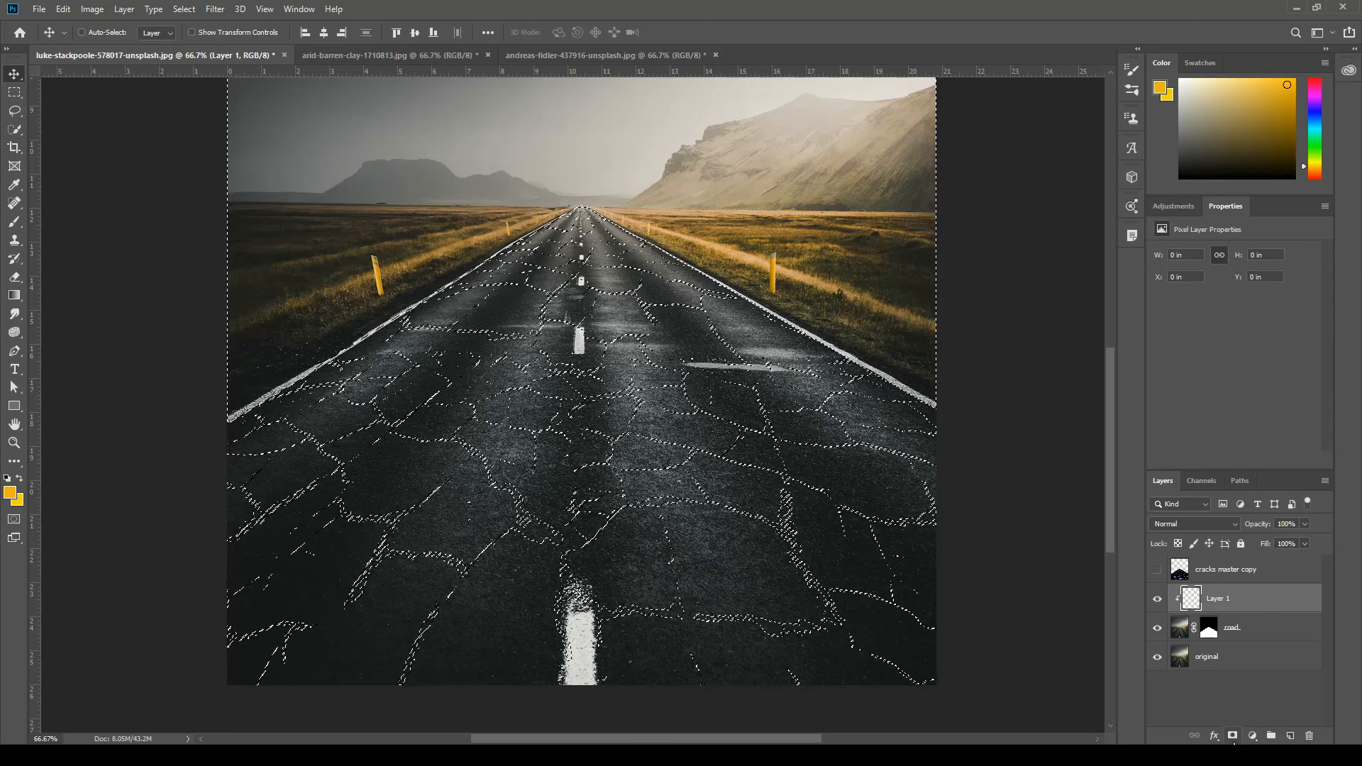
left_click(1232, 737)
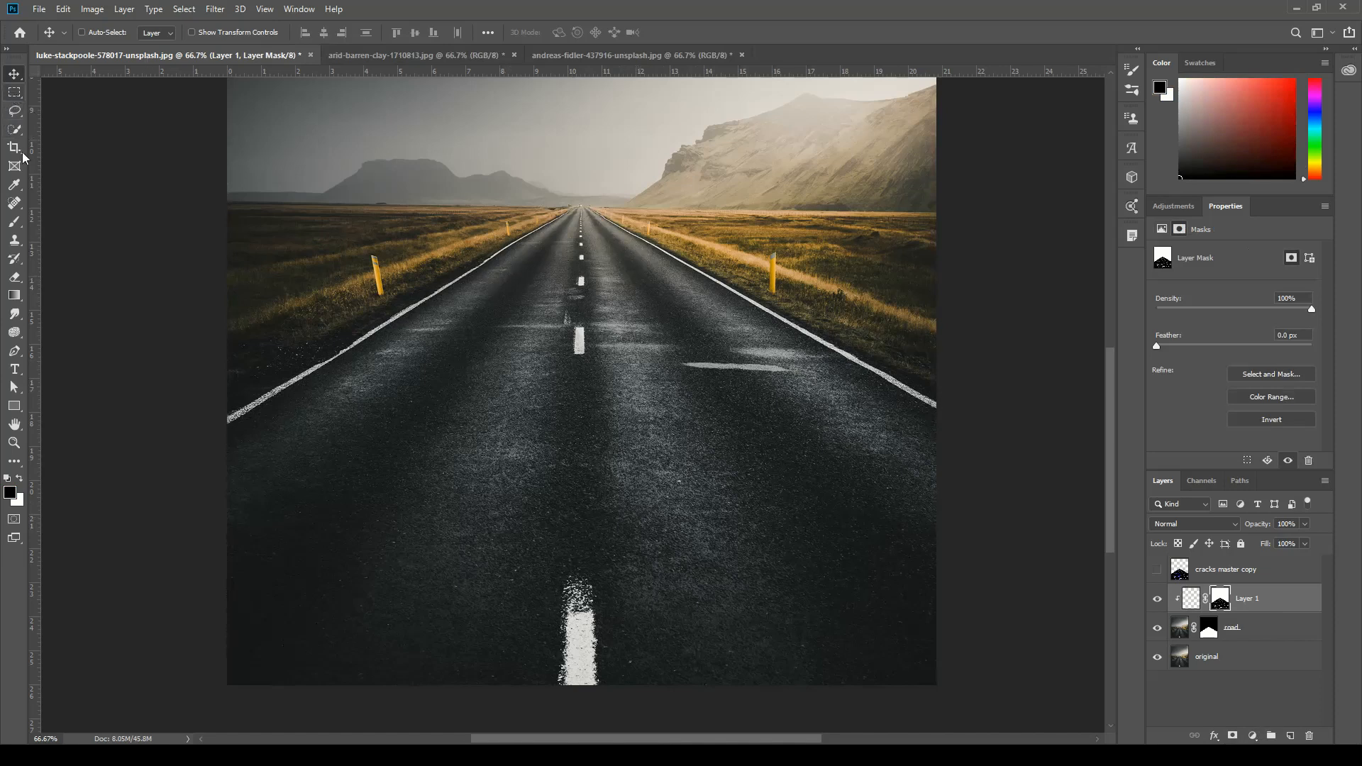
Set up the Brush tool with 100% hardness and a size of 175 px.
left_click(16, 223)
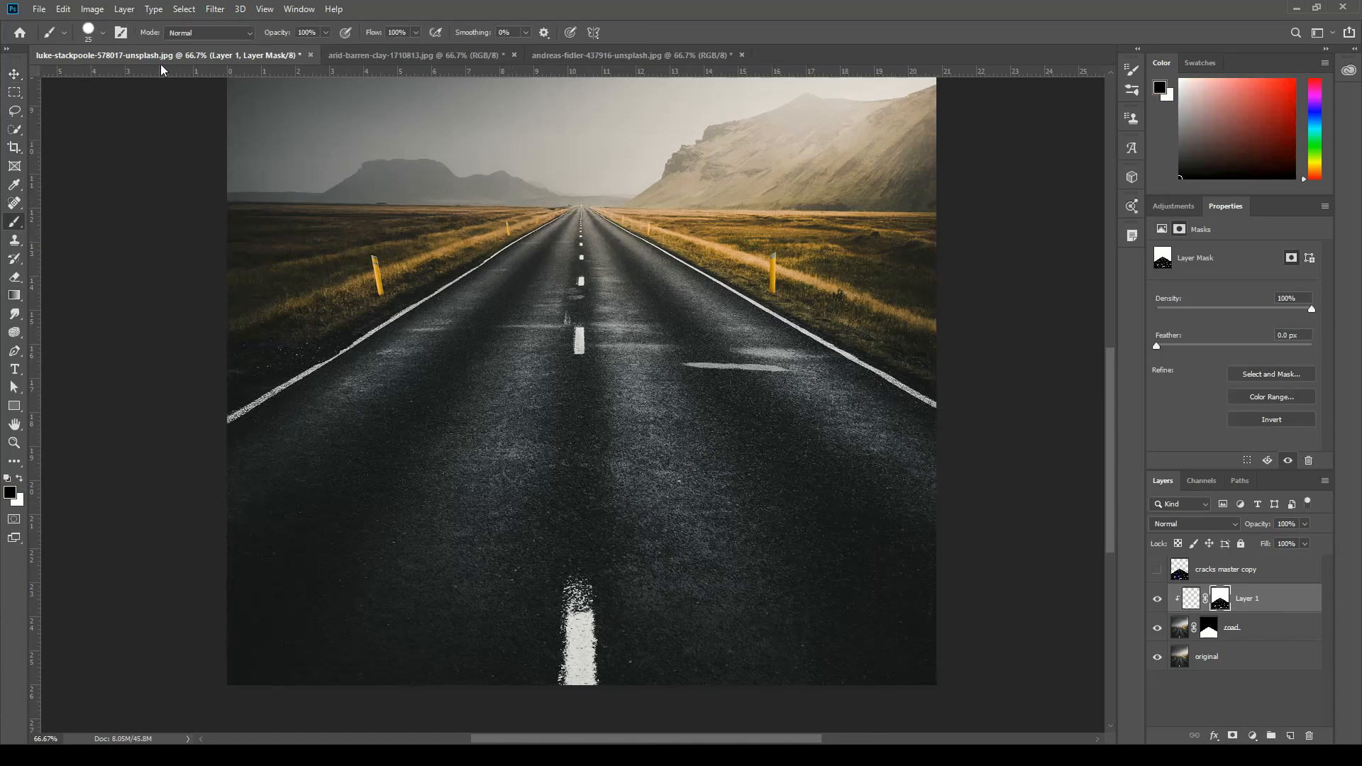
left_click(102, 32)
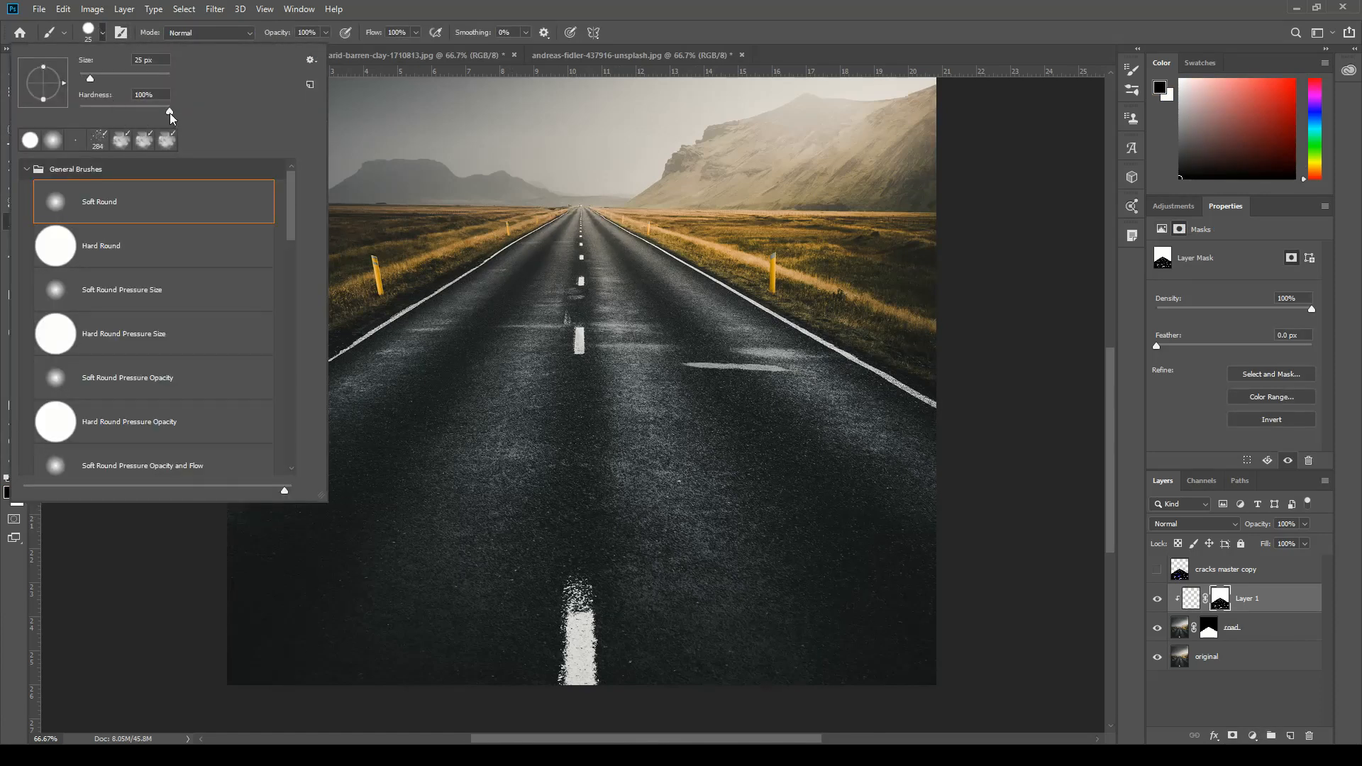
left_click(171, 111)
left_click_drag(90, 75, 102, 84)
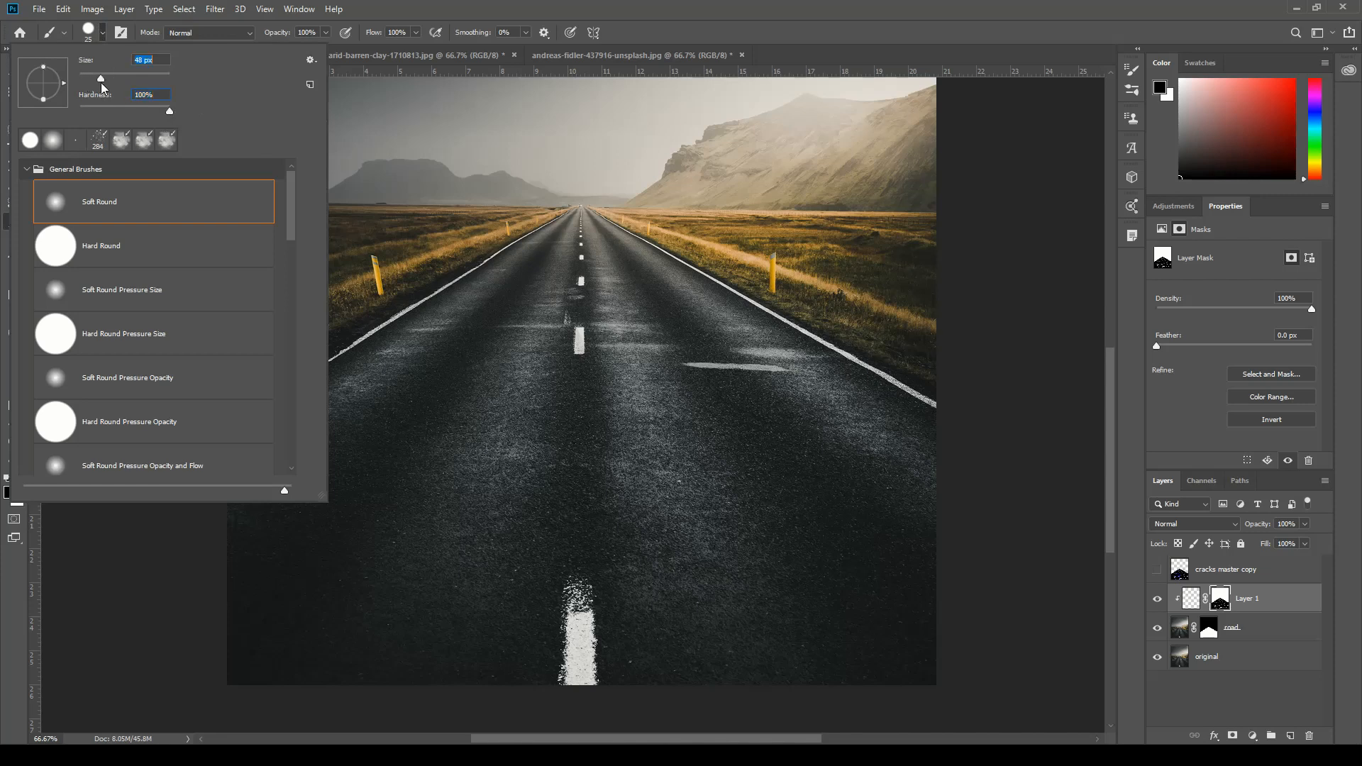
left_click(588, 311)
key("bracketright")
key("bracketright")
key("bracketright")
key("bracketright")
key("bracketright")
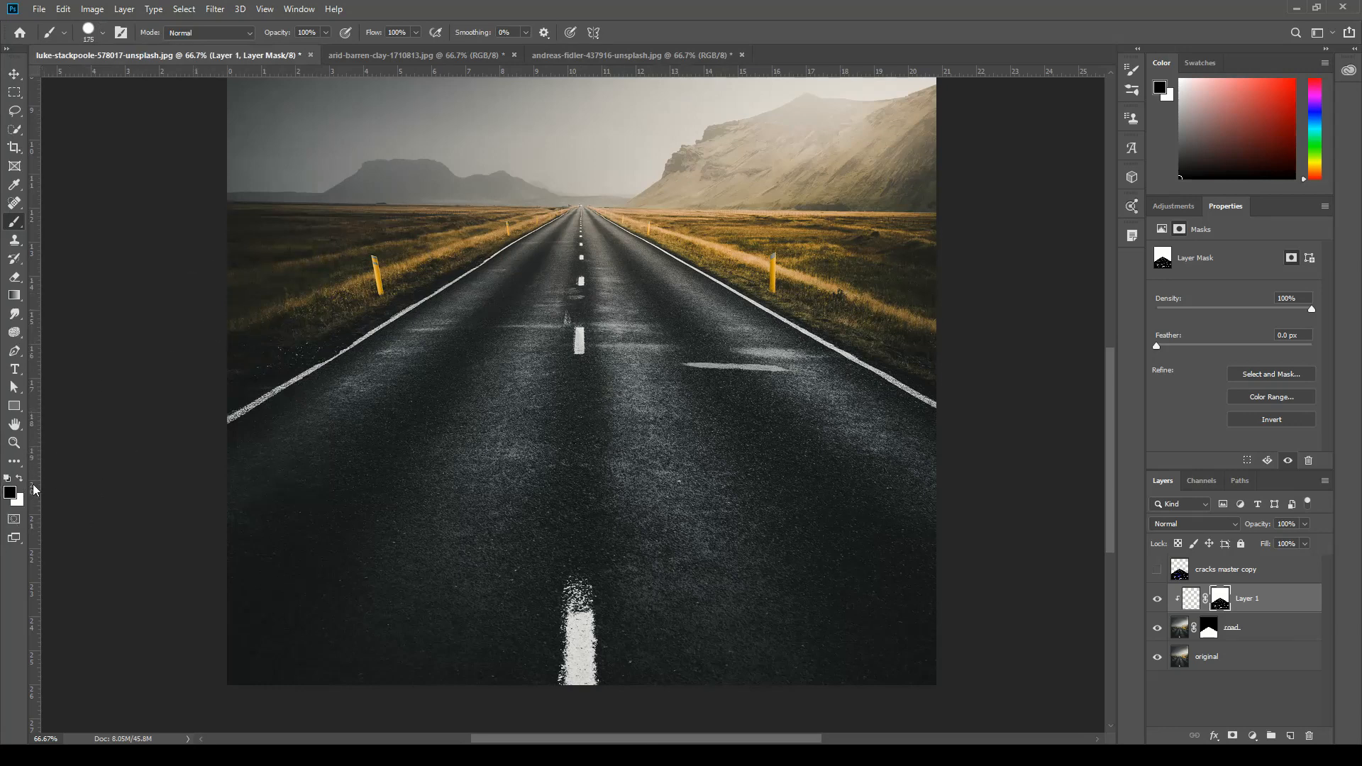
Paint red (#ef2717) over the whole road area on Layer 1's pixels, not on its mask.
left_click(1191, 602)
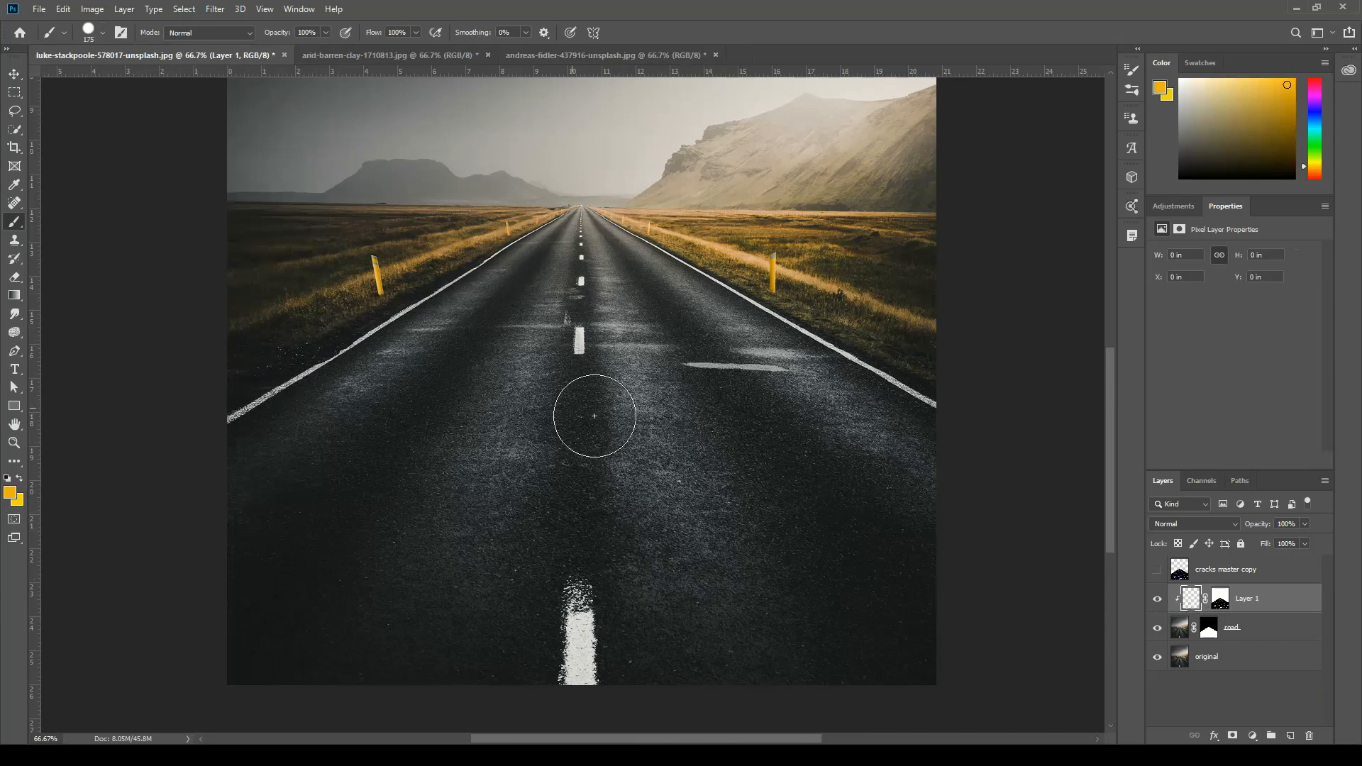
left_click(1219, 601)
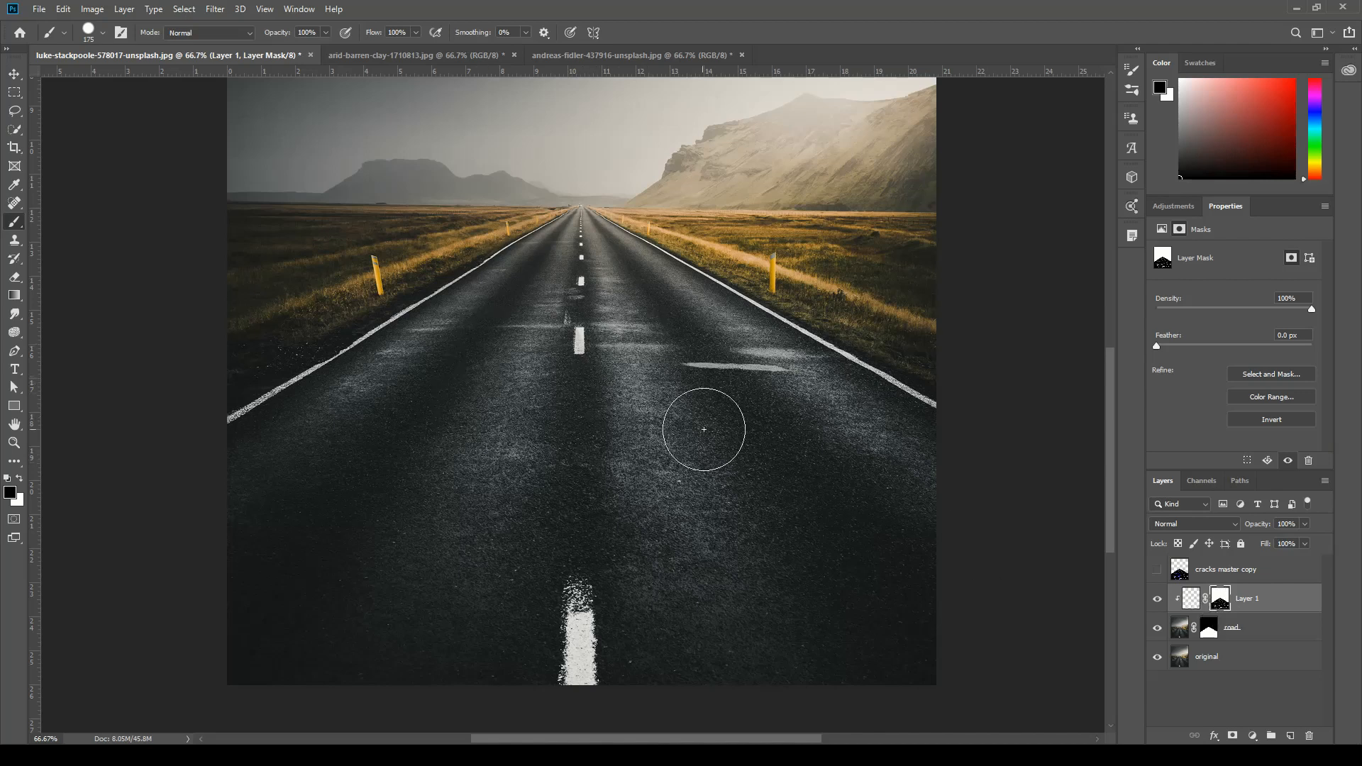
left_click(1196, 603)
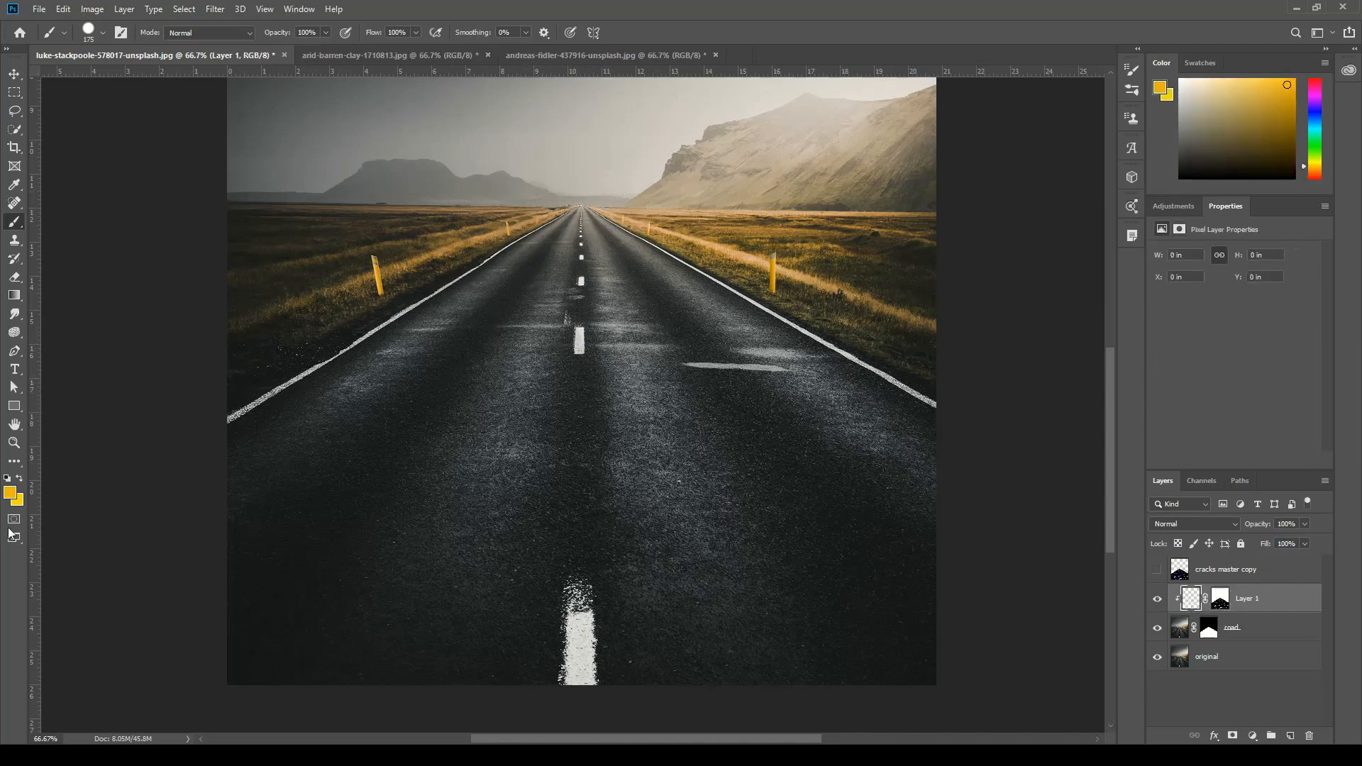
left_click(15, 494)
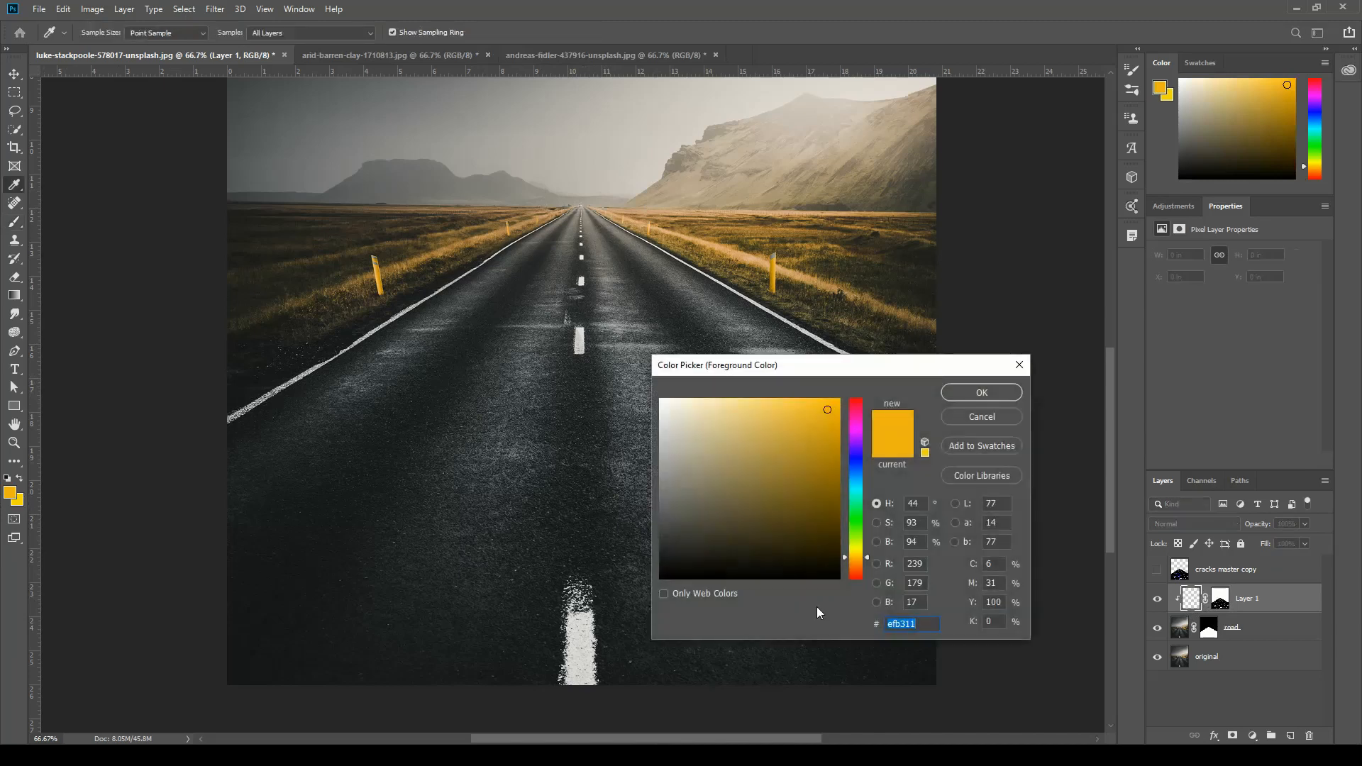
left_click_drag(869, 559, 871, 556)
left_click_drag(870, 568, 868, 576)
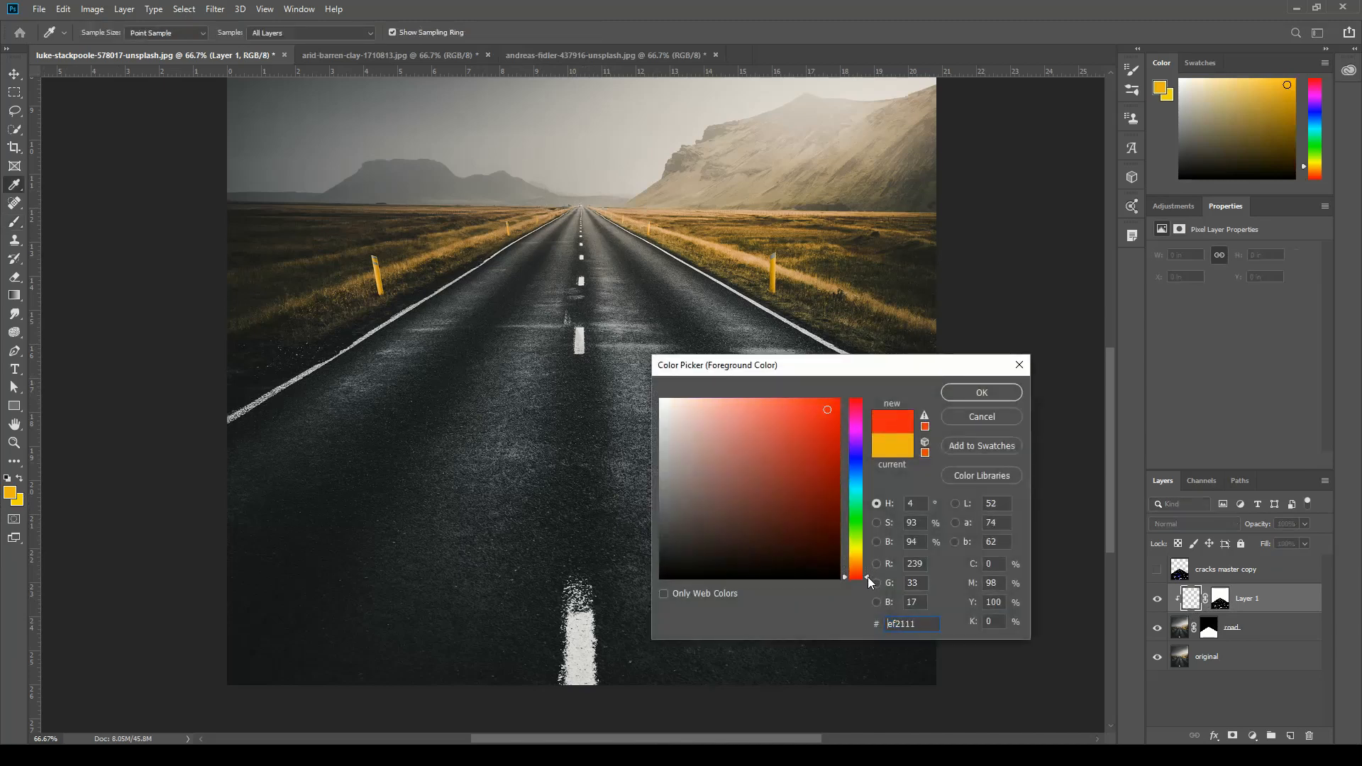
left_click(818, 411)
left_click_drag(817, 411, 823, 410)
left_click(982, 393)
key("b")
mouse_move(457, 512)
left_mouse_down()
mouse_move(644, 439)
mouse_move(474, 377)
mouse_move(461, 390)
mouse_move(535, 299)
mouse_move(564, 295)
mouse_move(577, 226)
mouse_move(593, 213)
mouse_move(651, 276)
mouse_move(637, 302)
mouse_move(802, 399)
mouse_move(809, 456)
mouse_move(956, 515)
mouse_move(942, 670)
mouse_move(627, 677)
mouse_move(832, 475)
mouse_move(876, 517)
mouse_move(277, 577)
mouse_move(274, 618)
mouse_move(654, 614)
mouse_move(311, 388)
mouse_move(625, 246)
mouse_move(737, 235)
mouse_move(545, 254)
mouse_move(487, 240)
mouse_move(897, 399)
mouse_move(673, 403)
mouse_move(817, 403)
mouse_move(789, 385)
mouse_move(604, 545)
left_mouse_up()
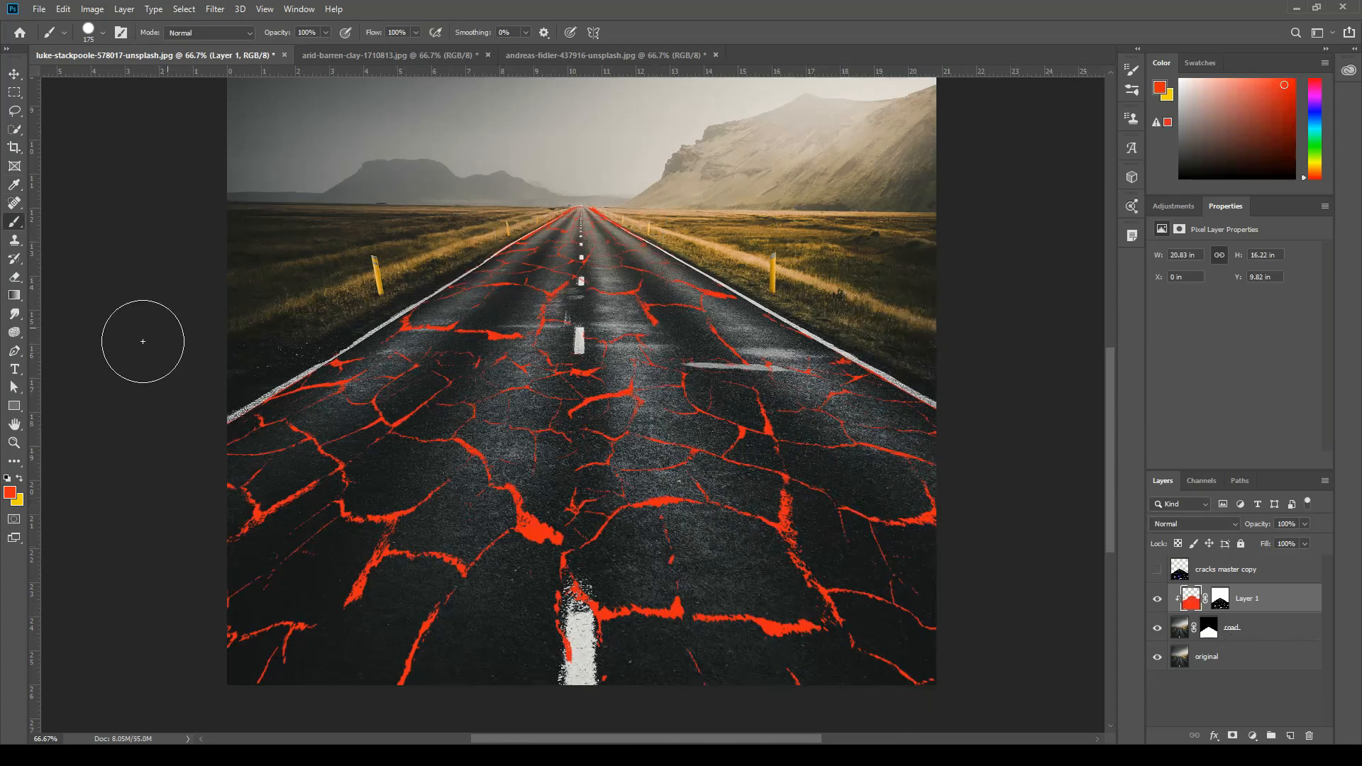
Brush orange (#ef6917) over parts of the red cracks, first at full opacity and more softly at 30% opacity.
left_click(11, 492)
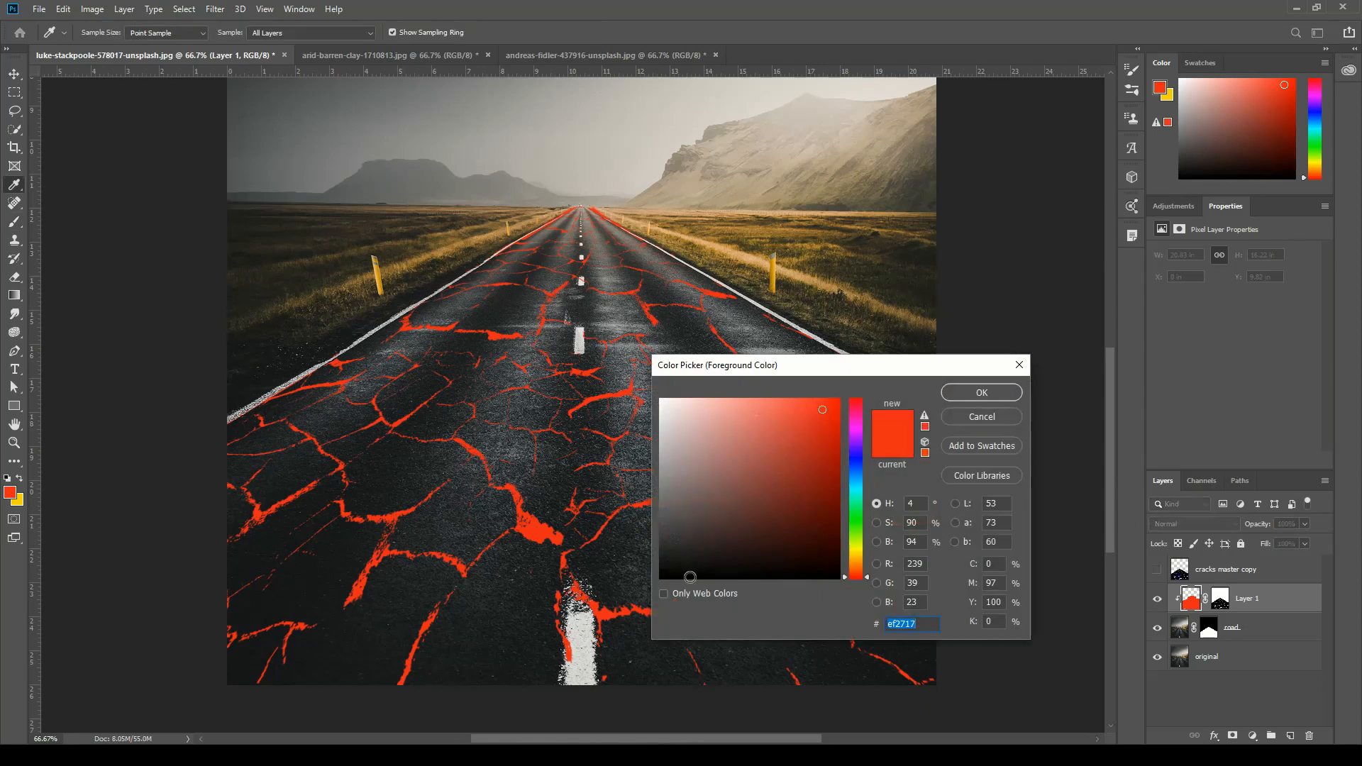
left_click_drag(870, 577, 870, 568)
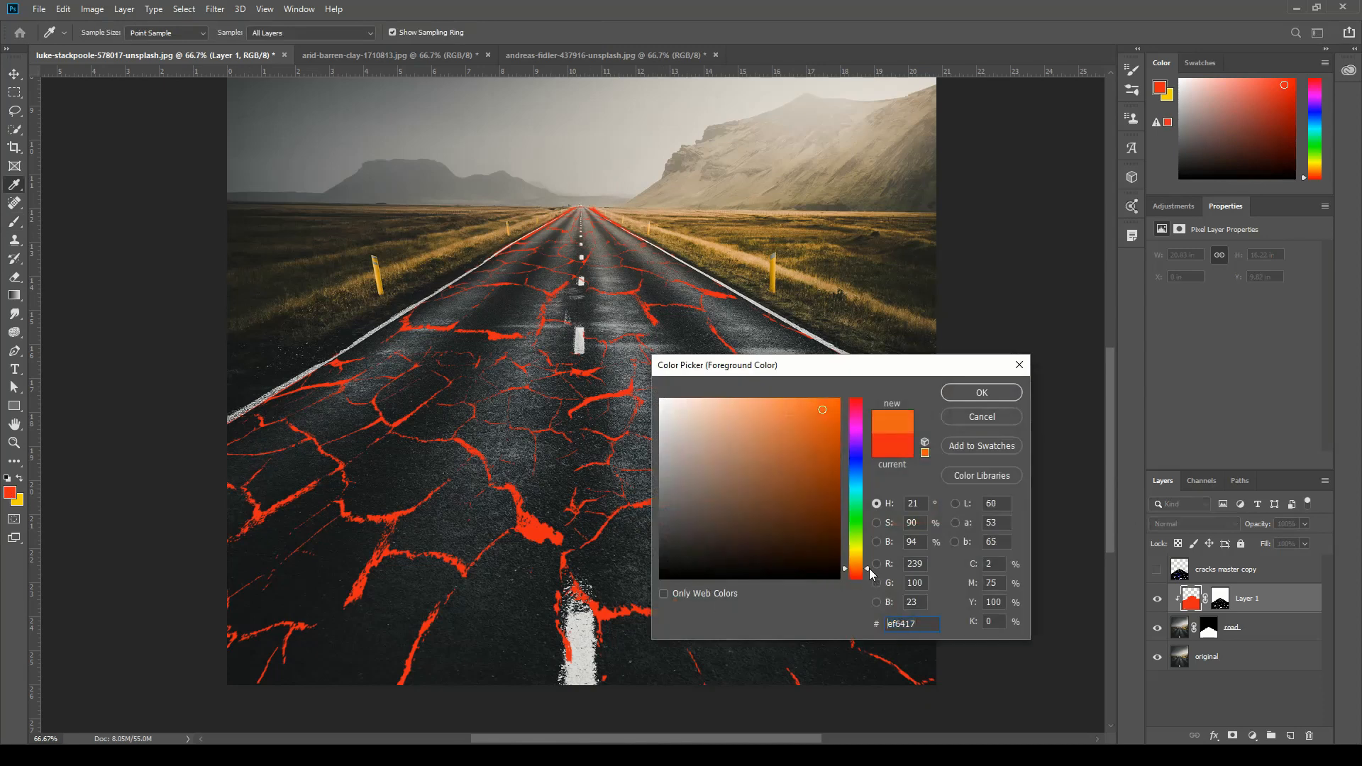
left_click(973, 394)
key("b")
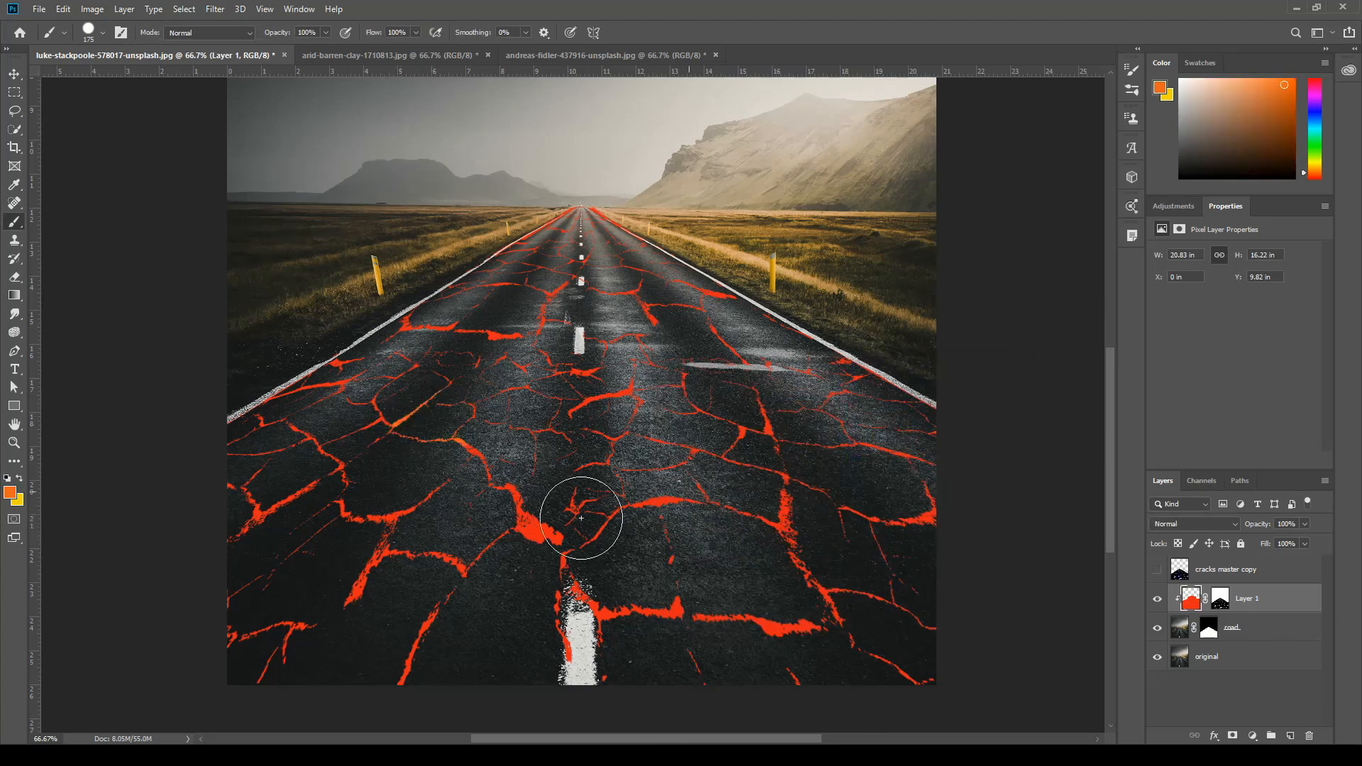
left_click(697, 450)
left_click_drag(556, 364, 513, 356)
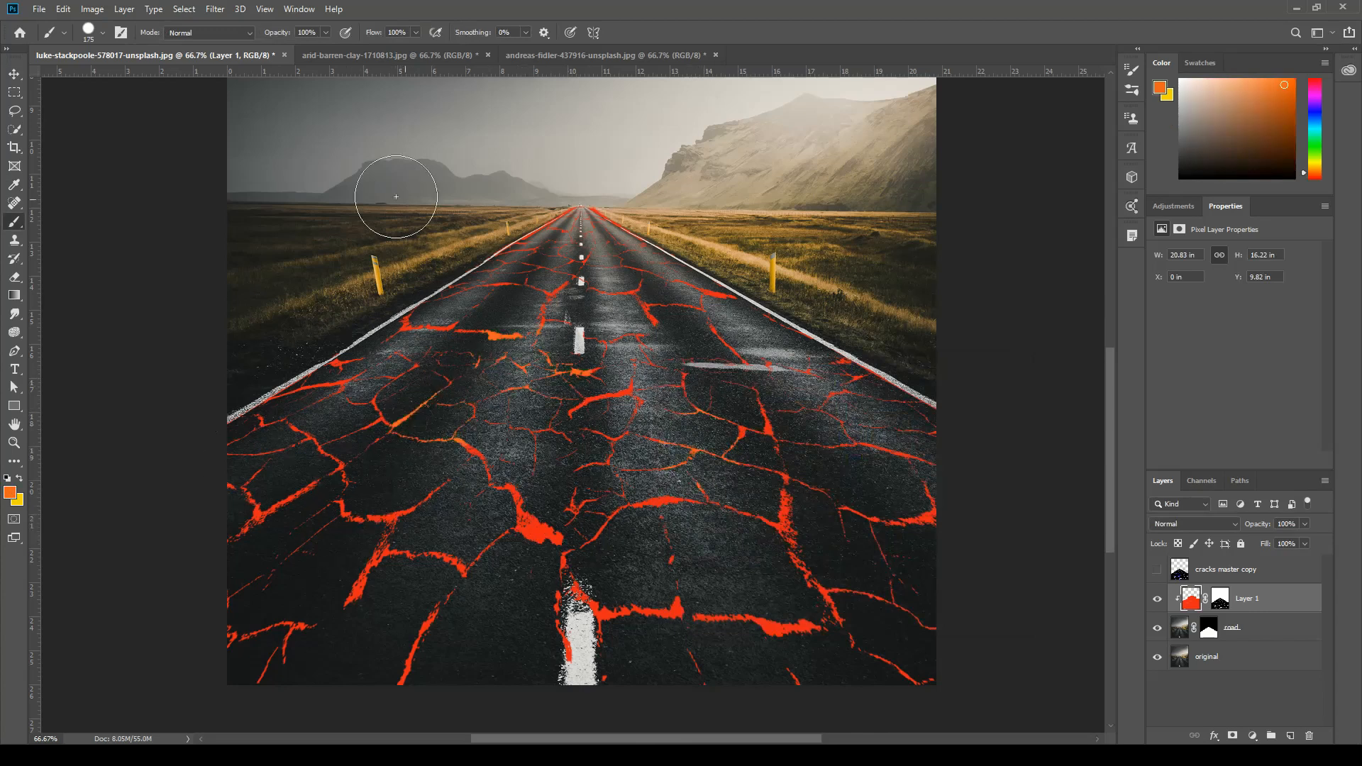
key("3")
left_click(705, 398)
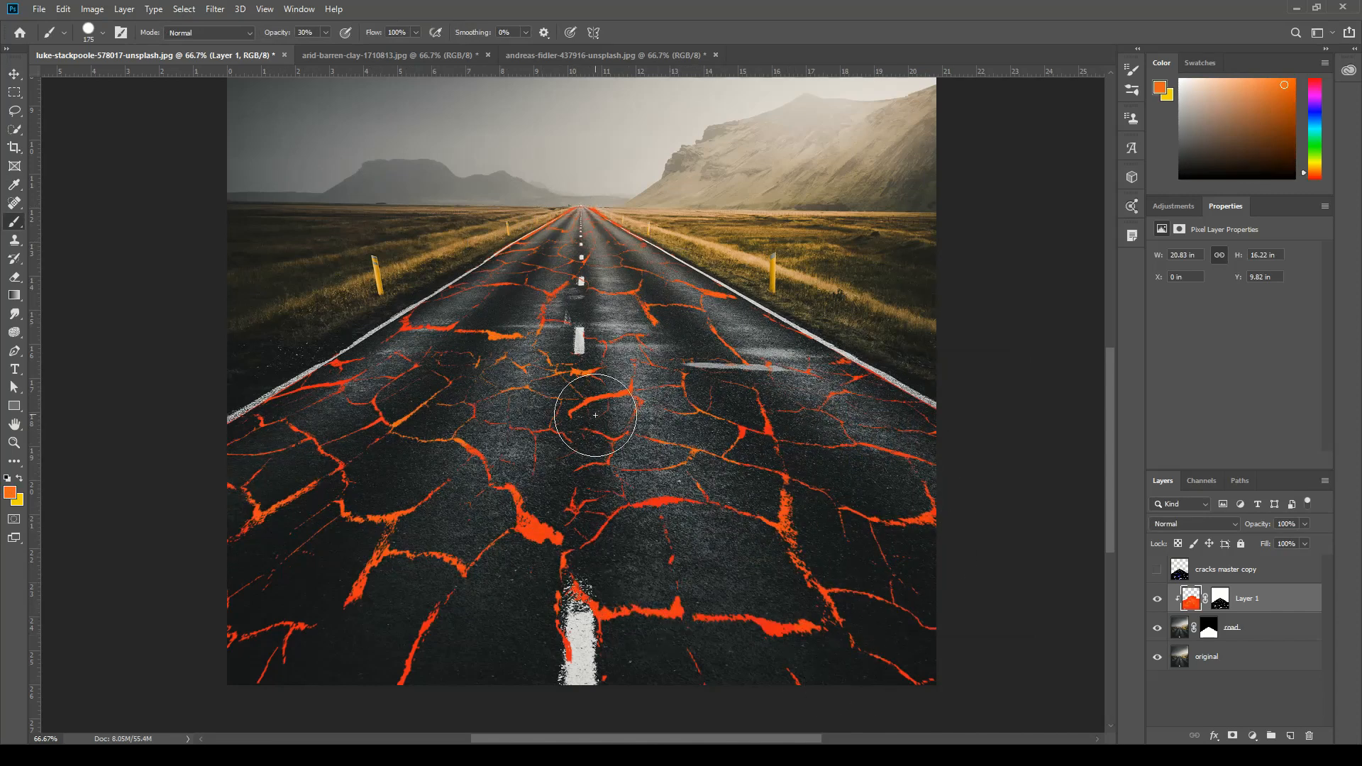
Set the foreground colour to yellow (#efc917) and the brush opacity to 100%.
left_click(10, 492)
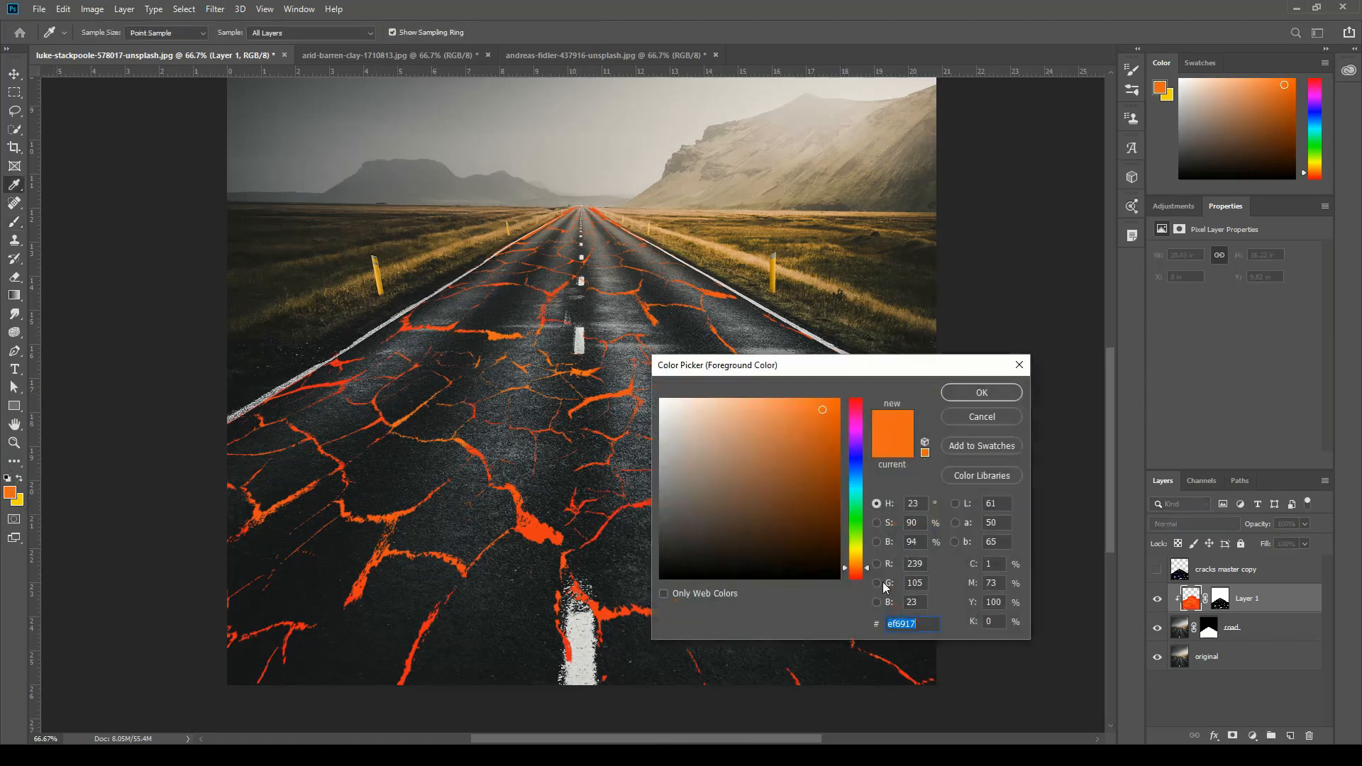
left_click_drag(867, 568, 867, 554)
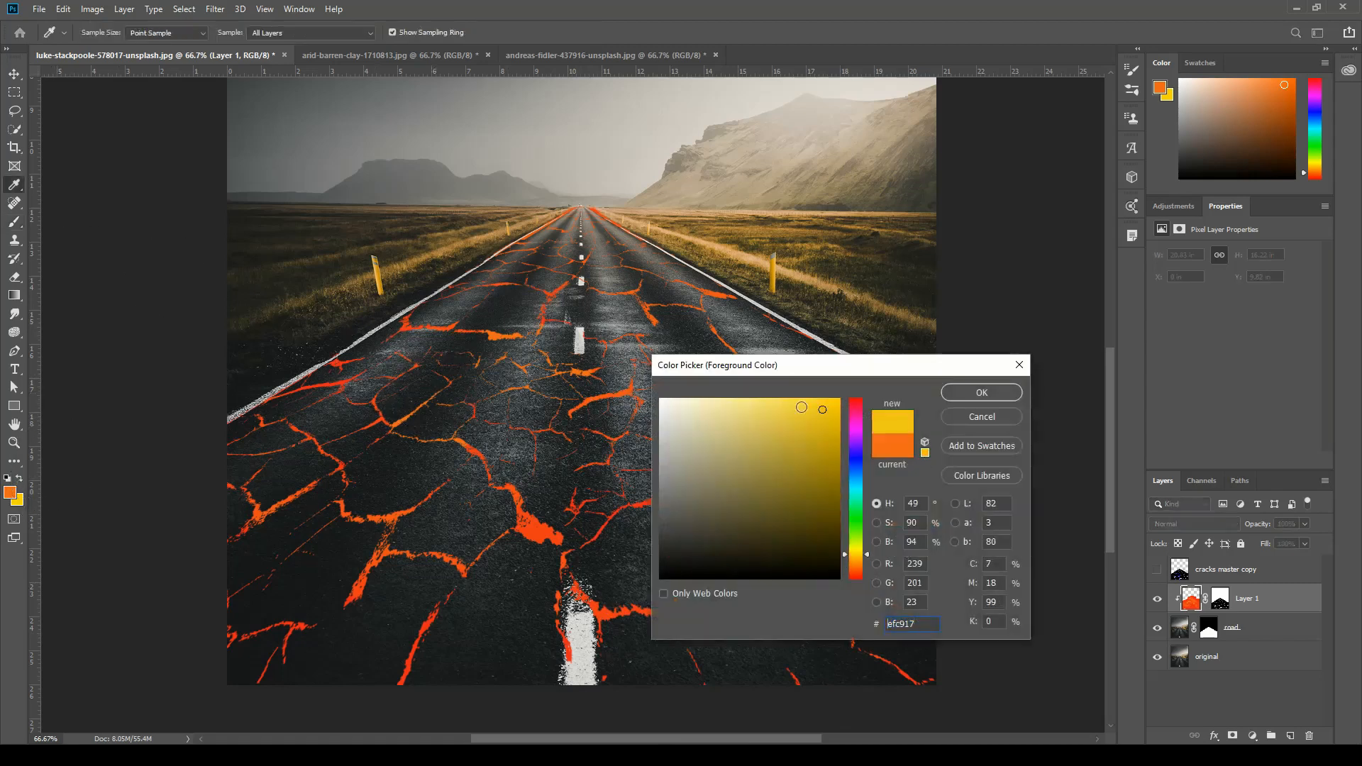
left_click(958, 398)
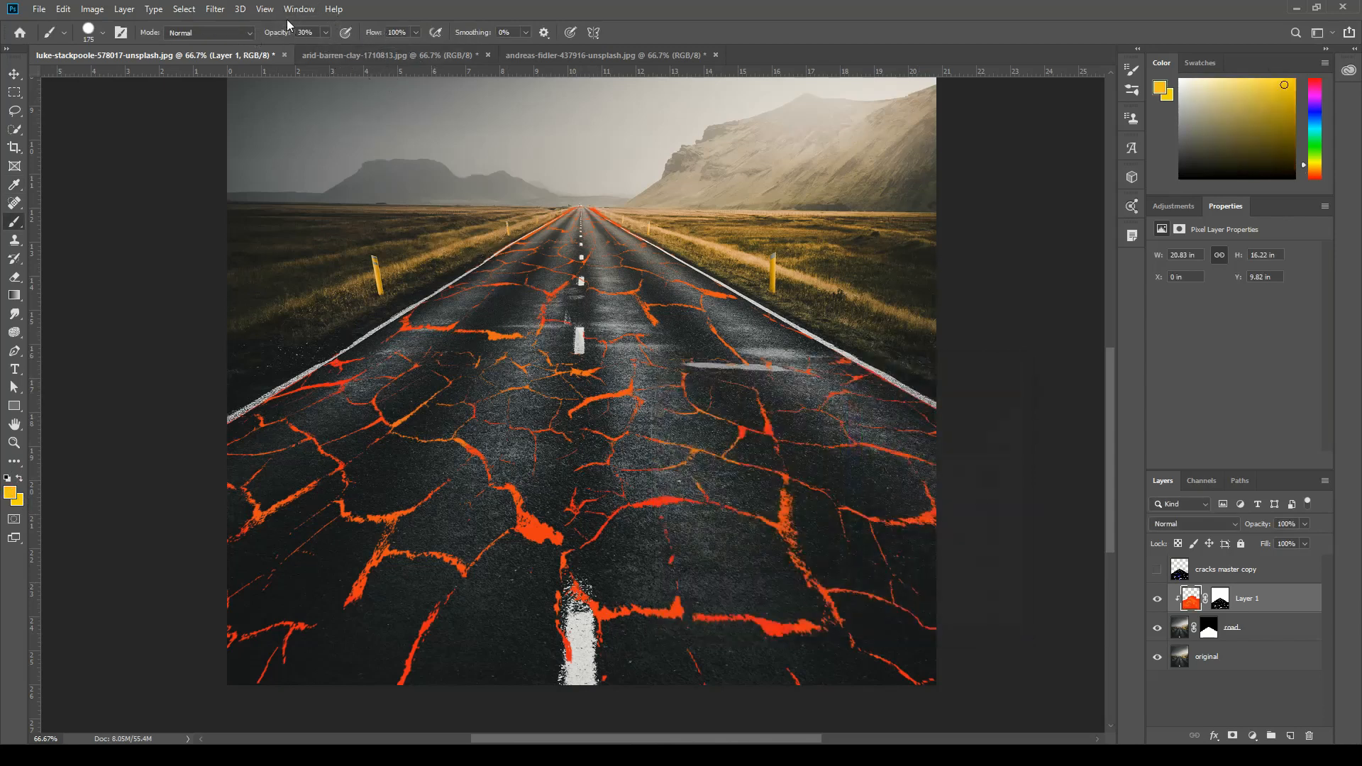
left_click(326, 33)
left_click_drag(338, 46, 335, 47)
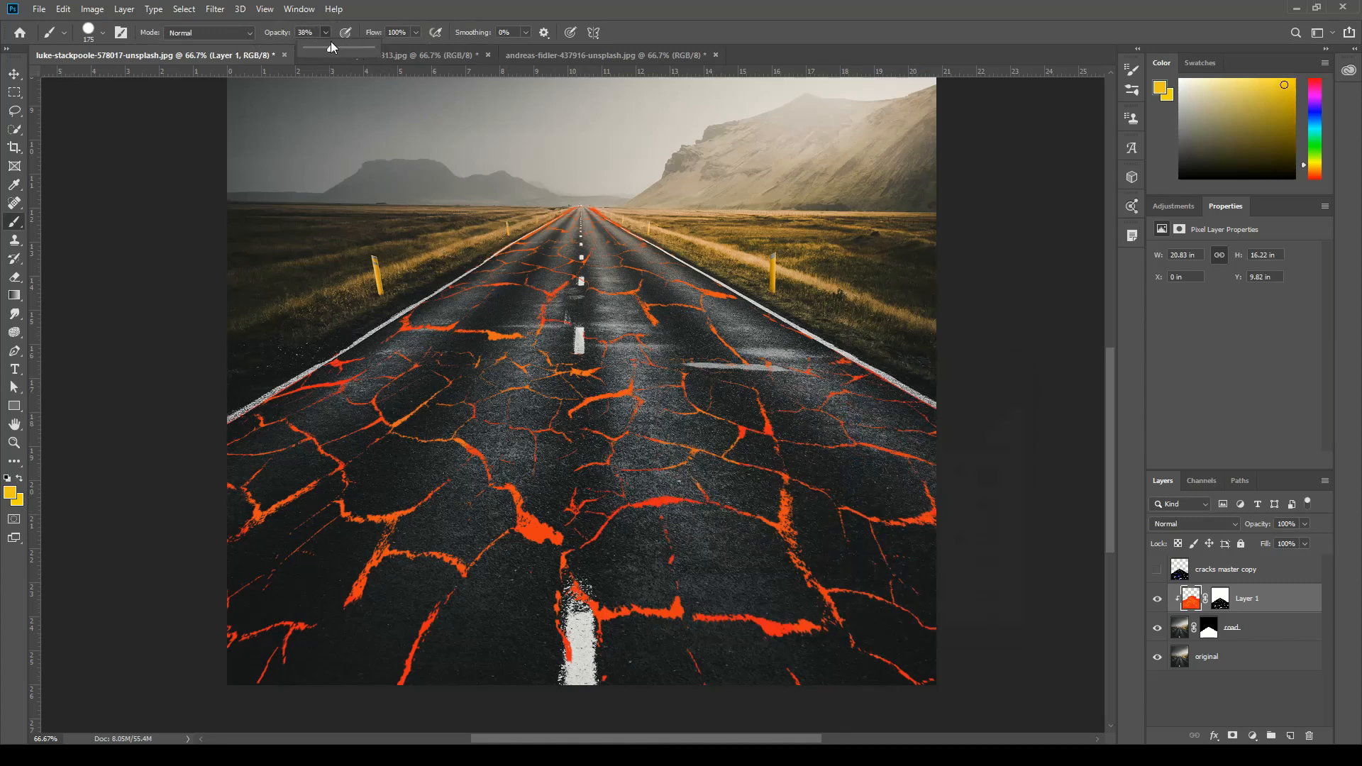
left_click(387, 3)
left_click_drag(330, 49, 436, 66)
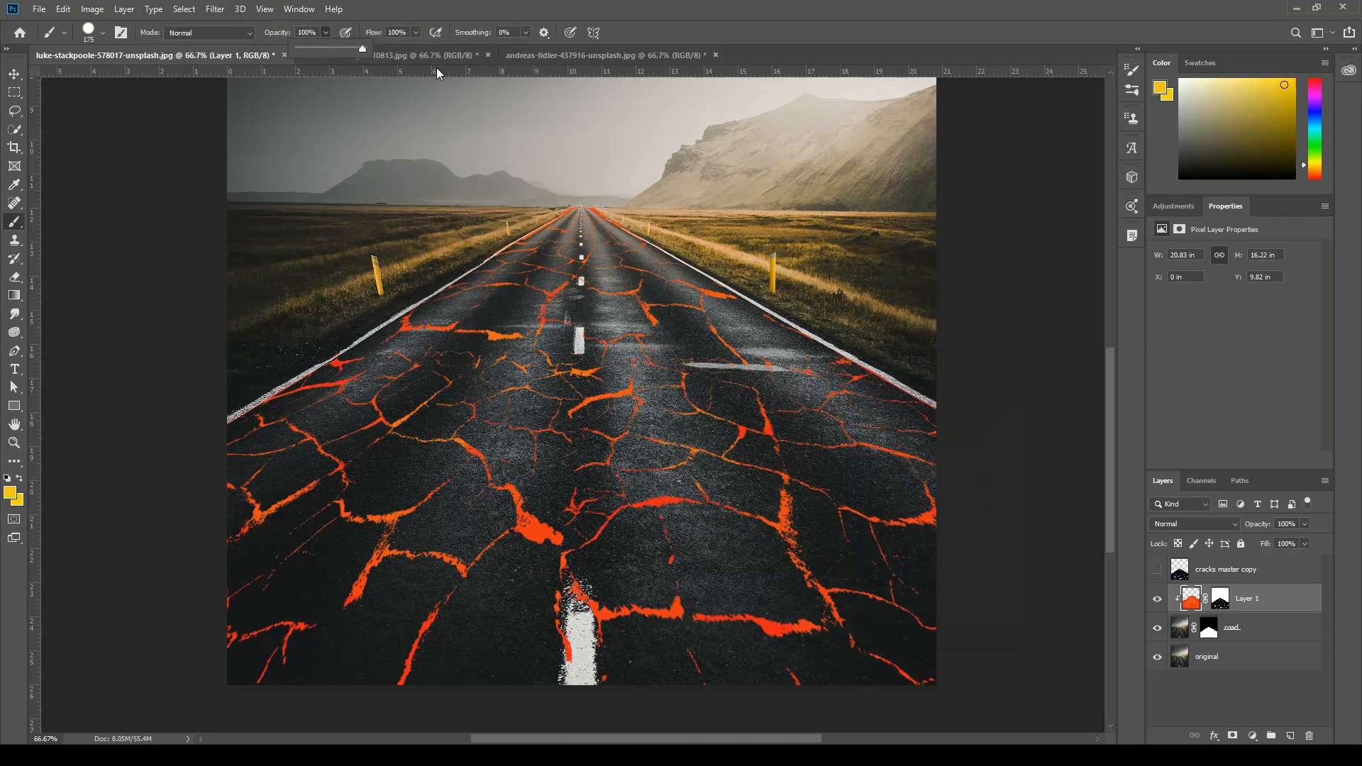
Brush yellow softly at 20% opacity over parts of the orange-red cracks on Layer 1.
left_click(800, 6)
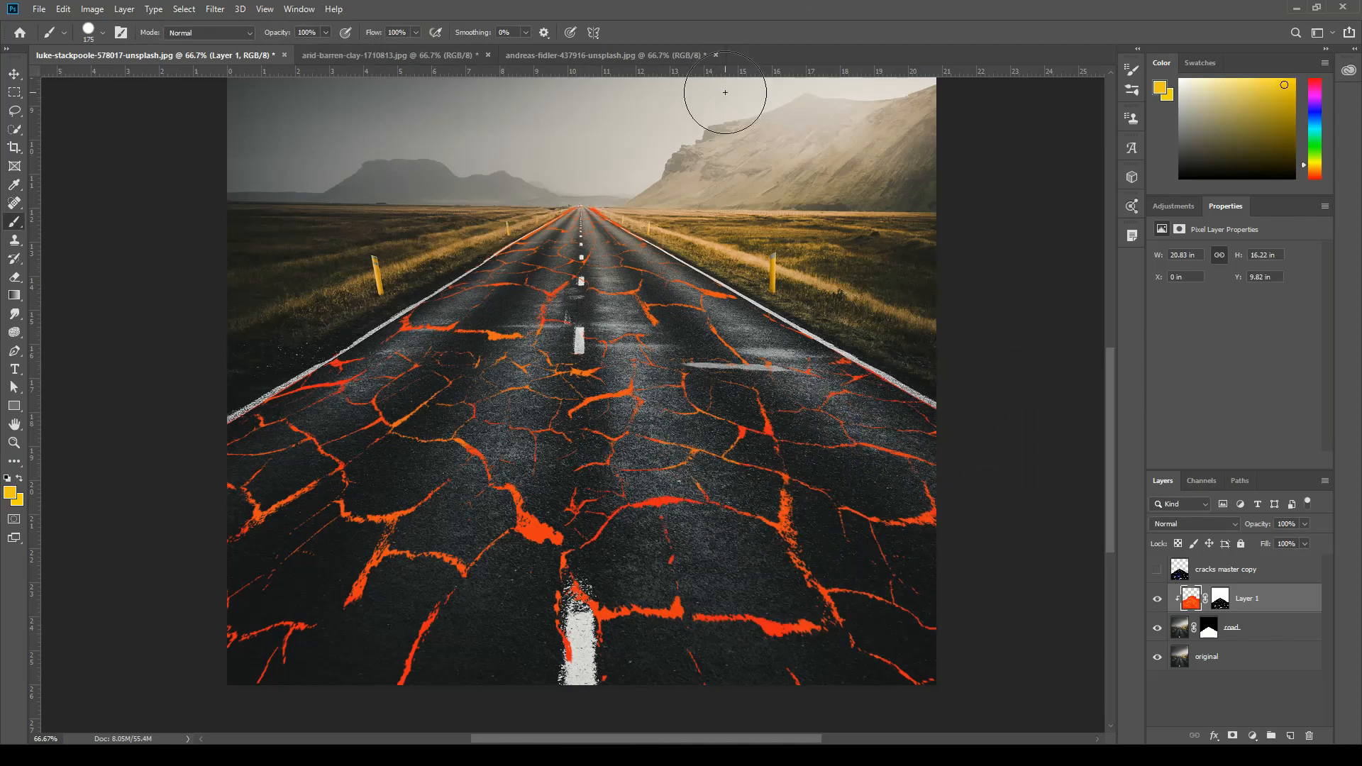
key("1")
left_click_drag(534, 349, 541, 443)
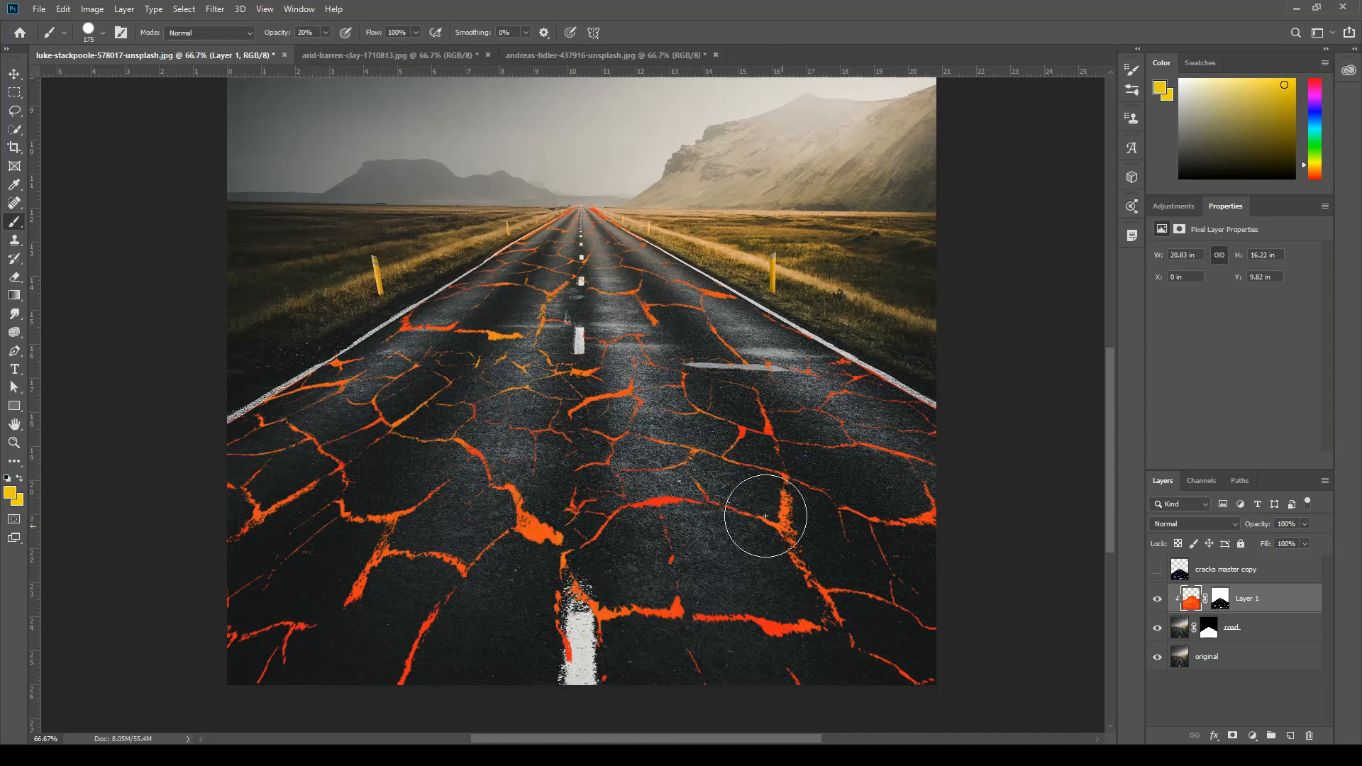
Set the foreground colour to red (#ef1717) and brush it at 20% opacity over parts of the cracks.
left_click(10, 493)
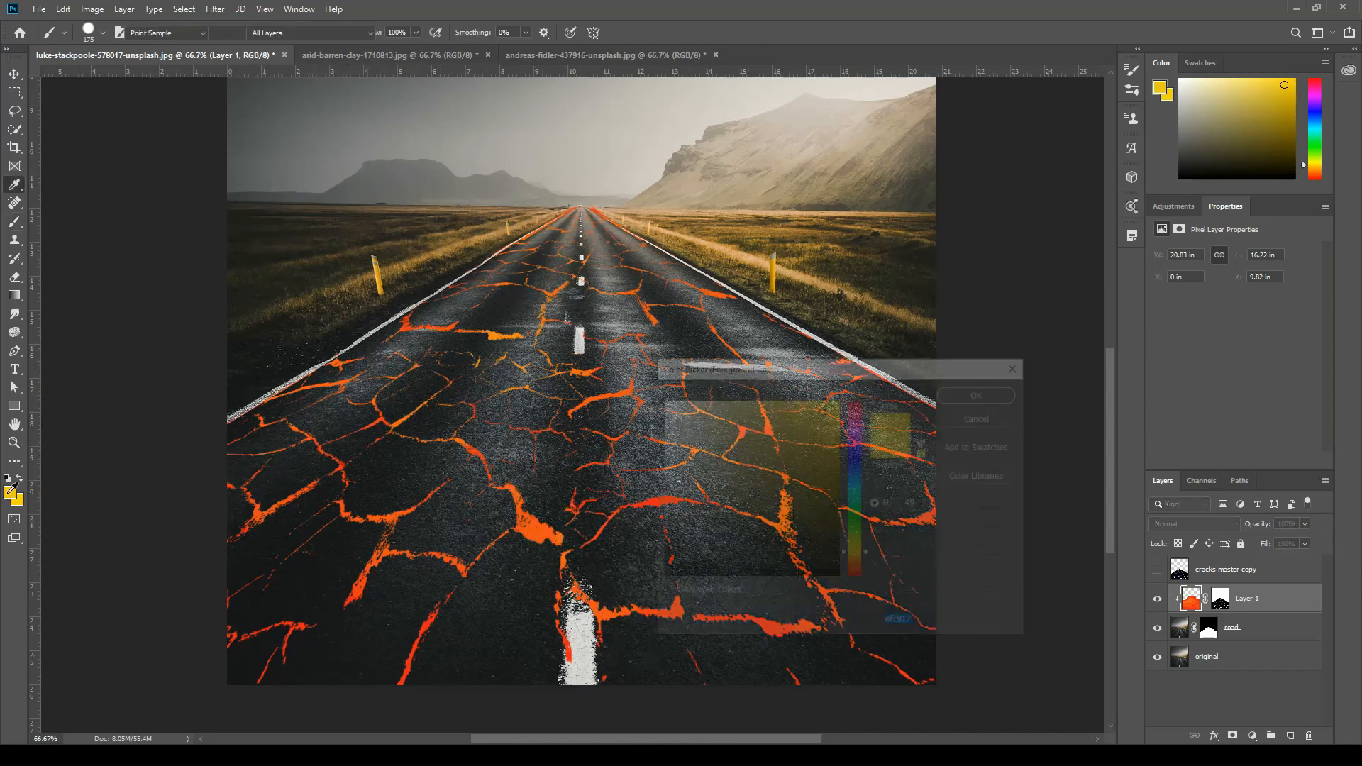
left_click_drag(870, 556, 866, 594)
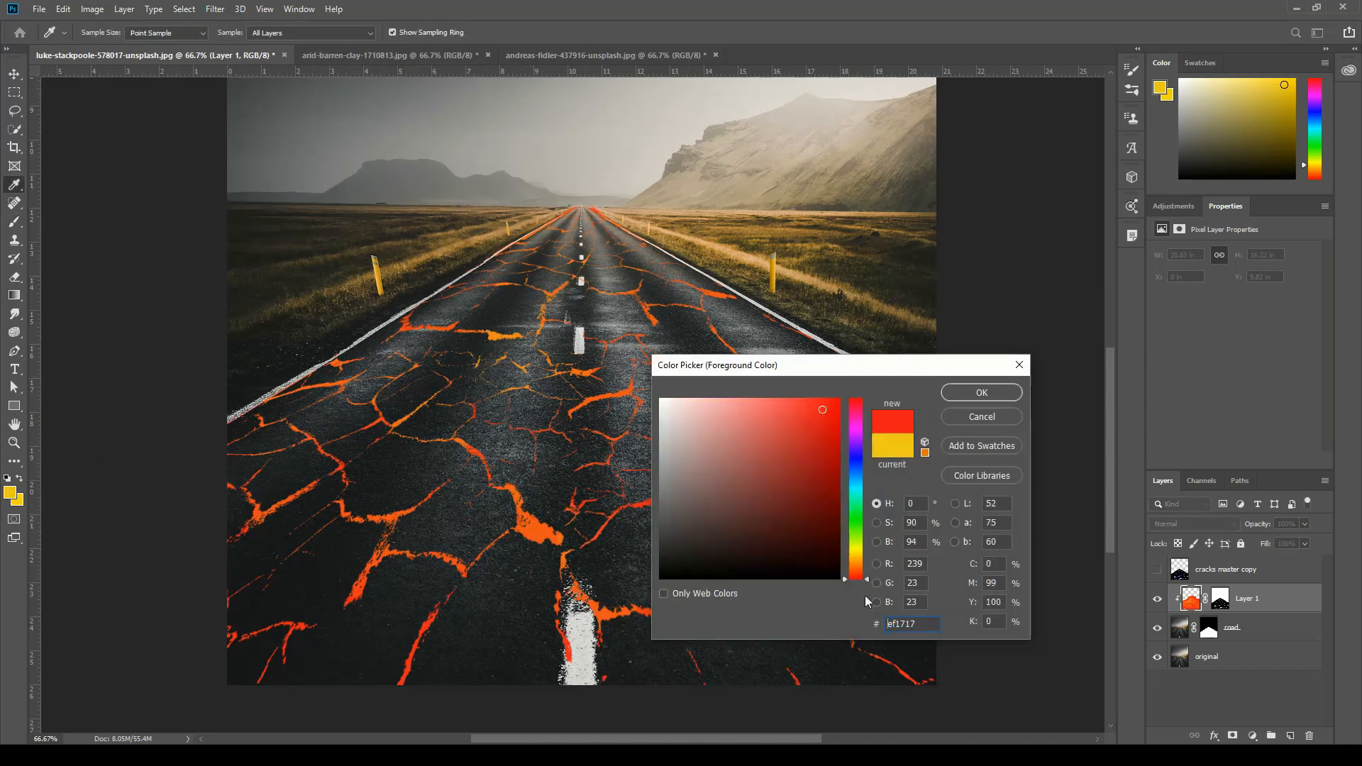
left_click(981, 395)
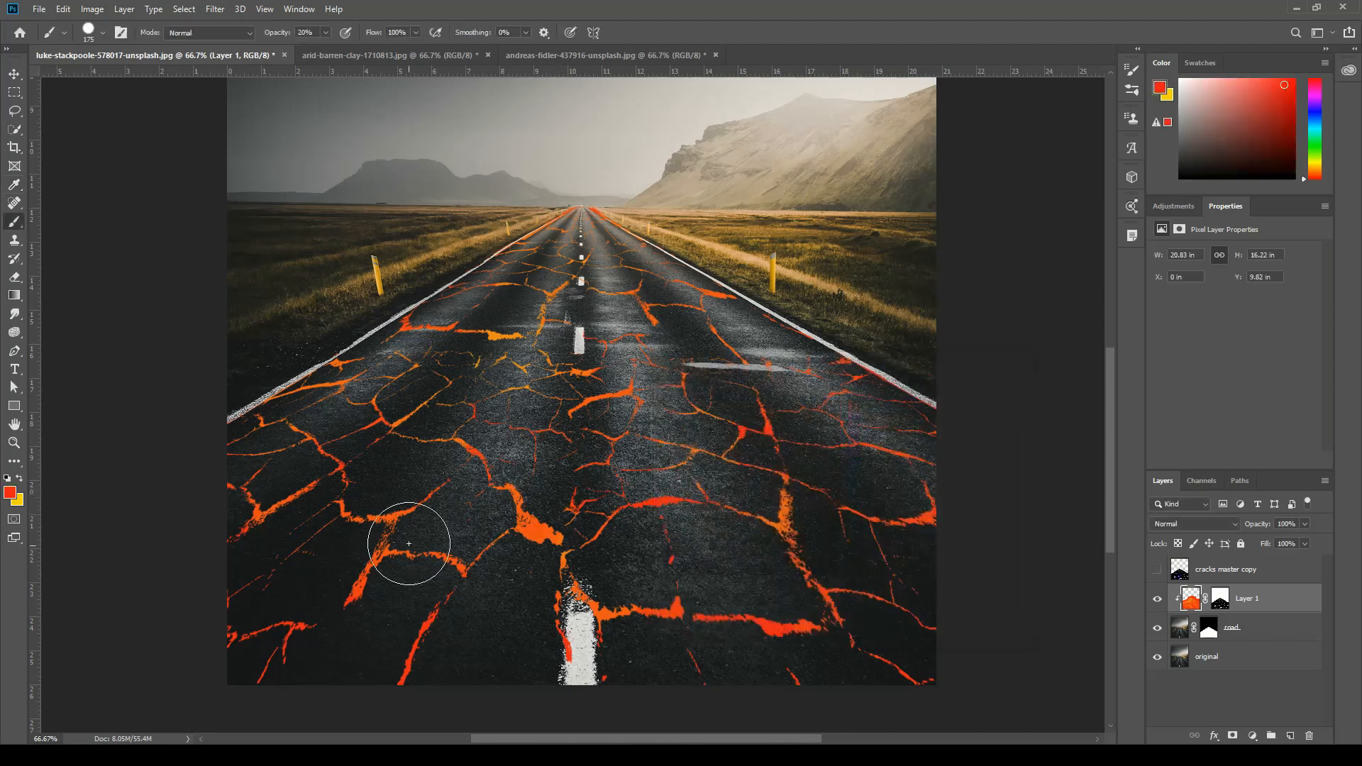
mouse_move(514, 364)
left_mouse_down()
mouse_move(487, 372)
mouse_move(587, 272)
left_mouse_up()
left_click_drag(626, 315, 645, 355)
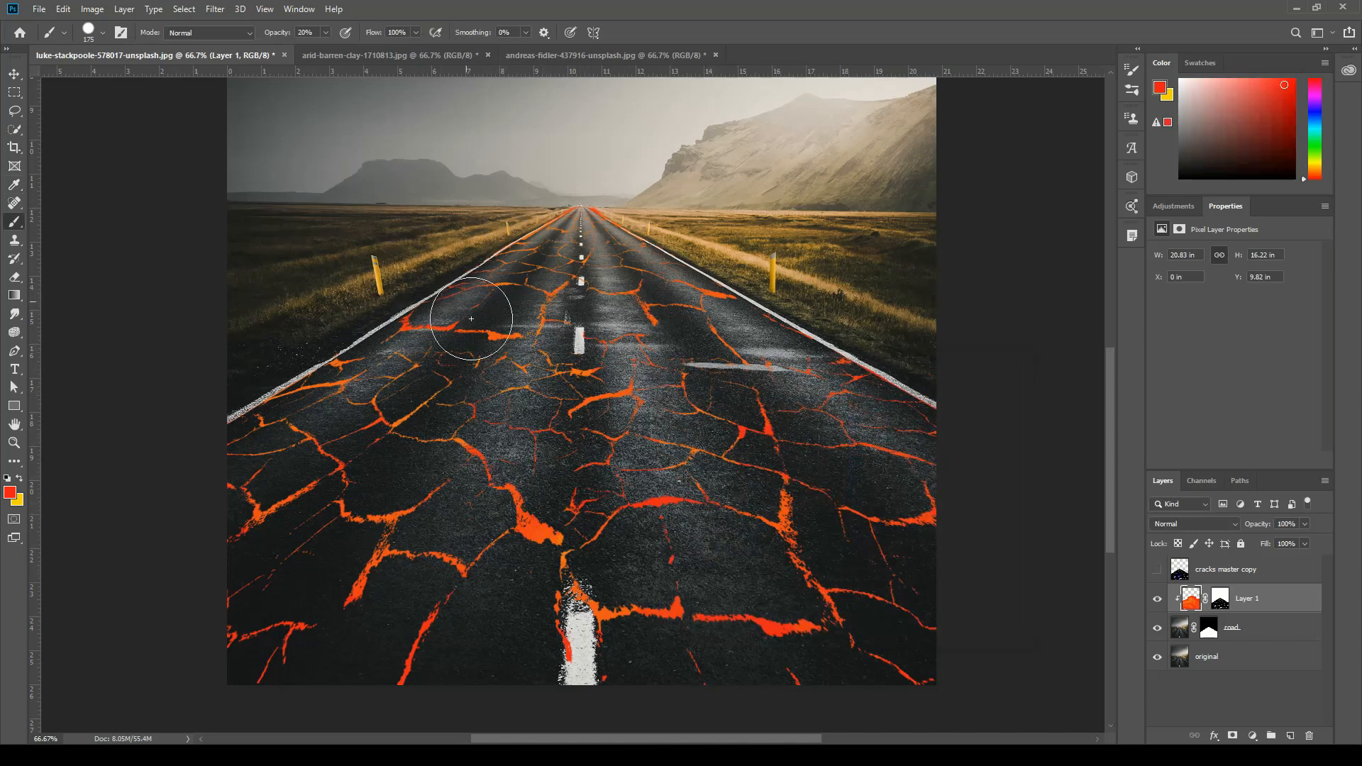
left_click_drag(472, 319, 526, 334)
left_click(15, 74)
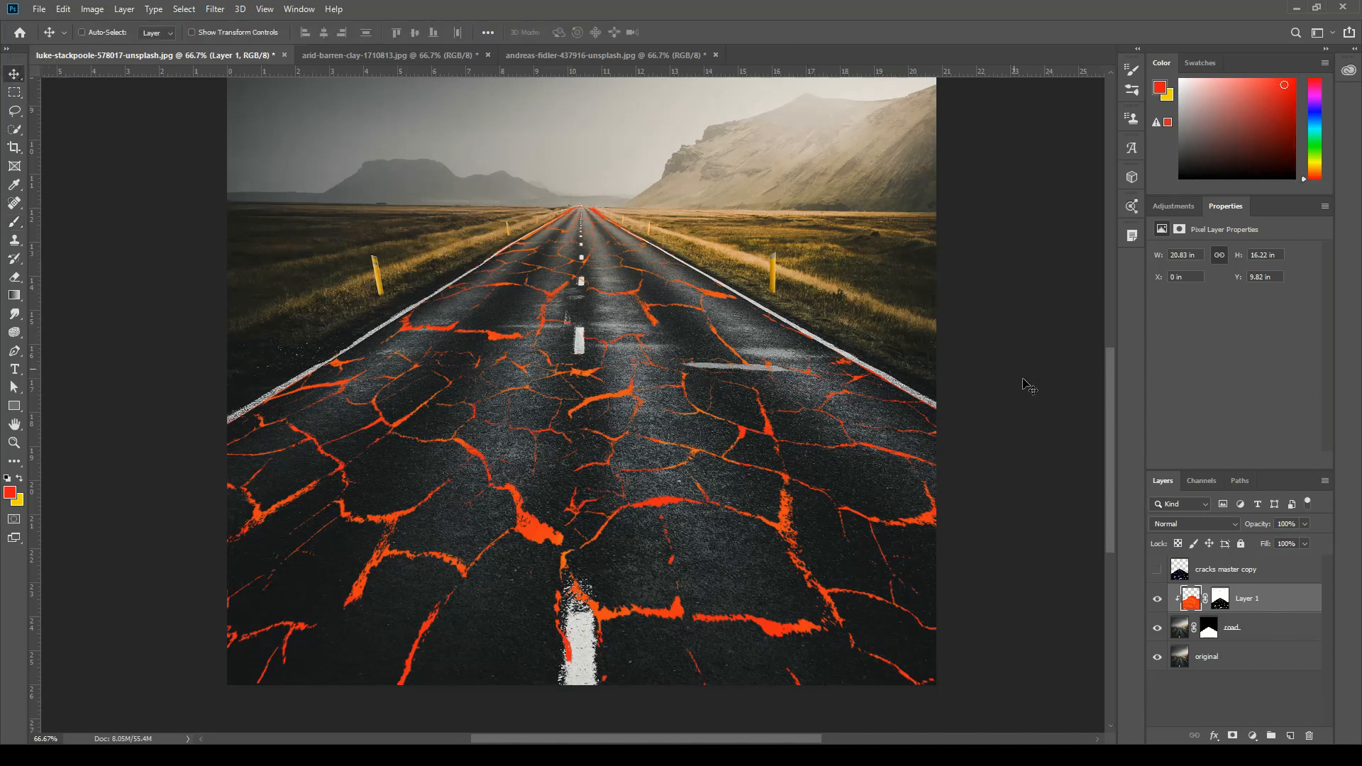
double_click(1288, 603)
left_click_drag(1079, 181, 1015, 204)
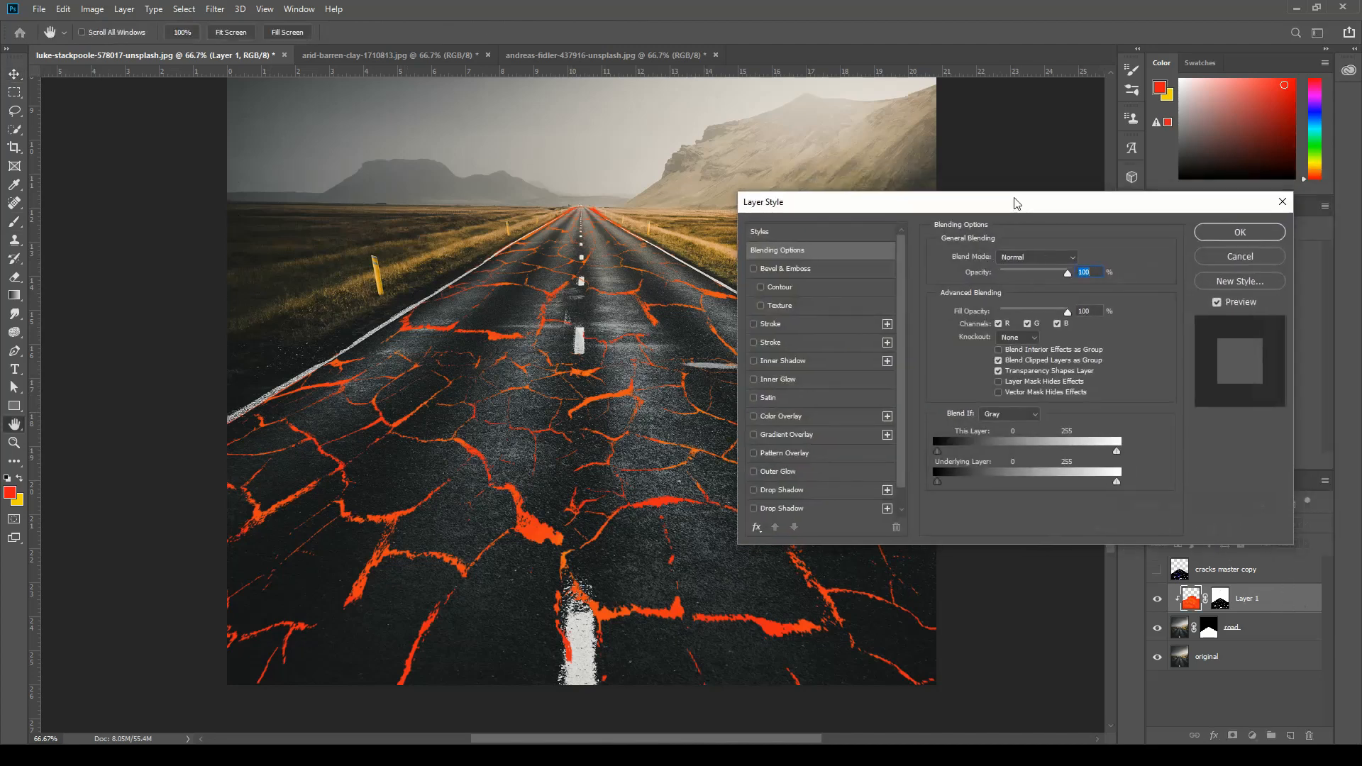
left_click(1254, 263)
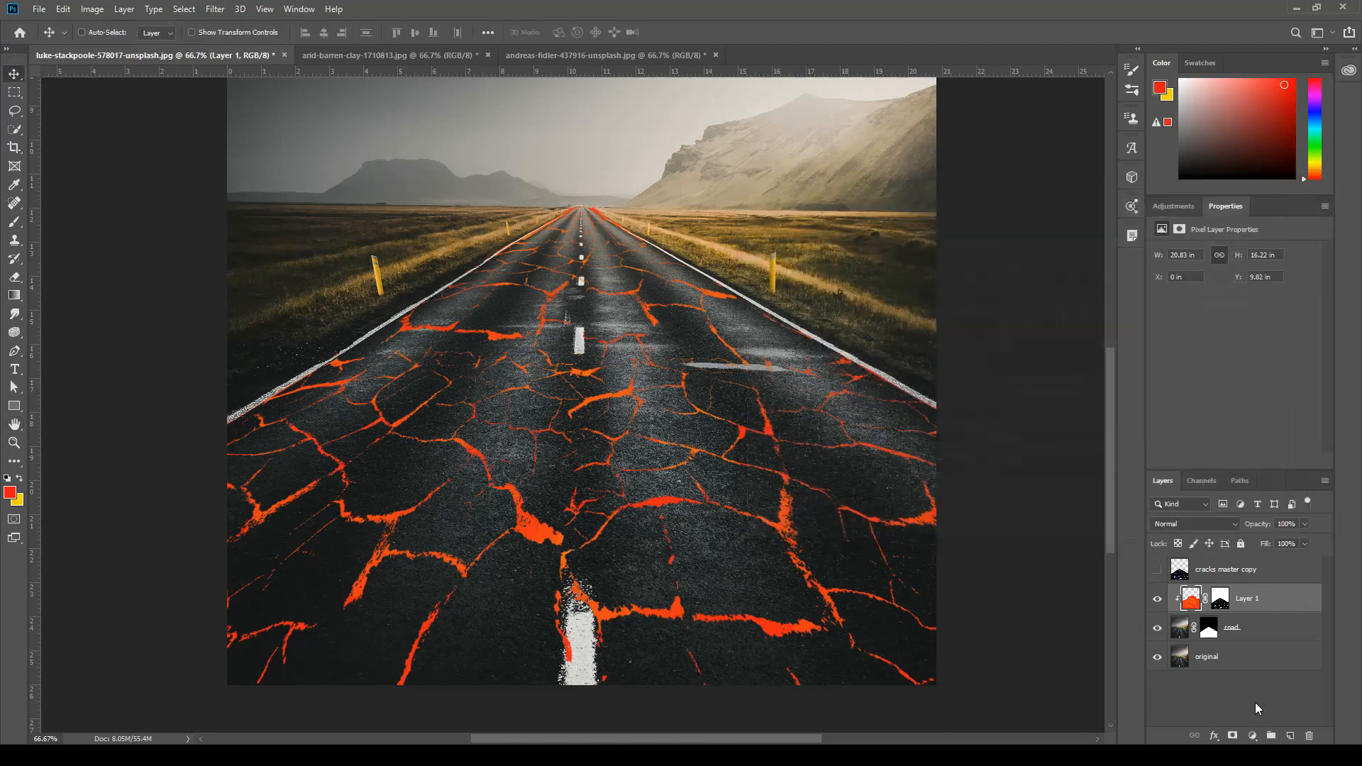
left_click(1213, 735)
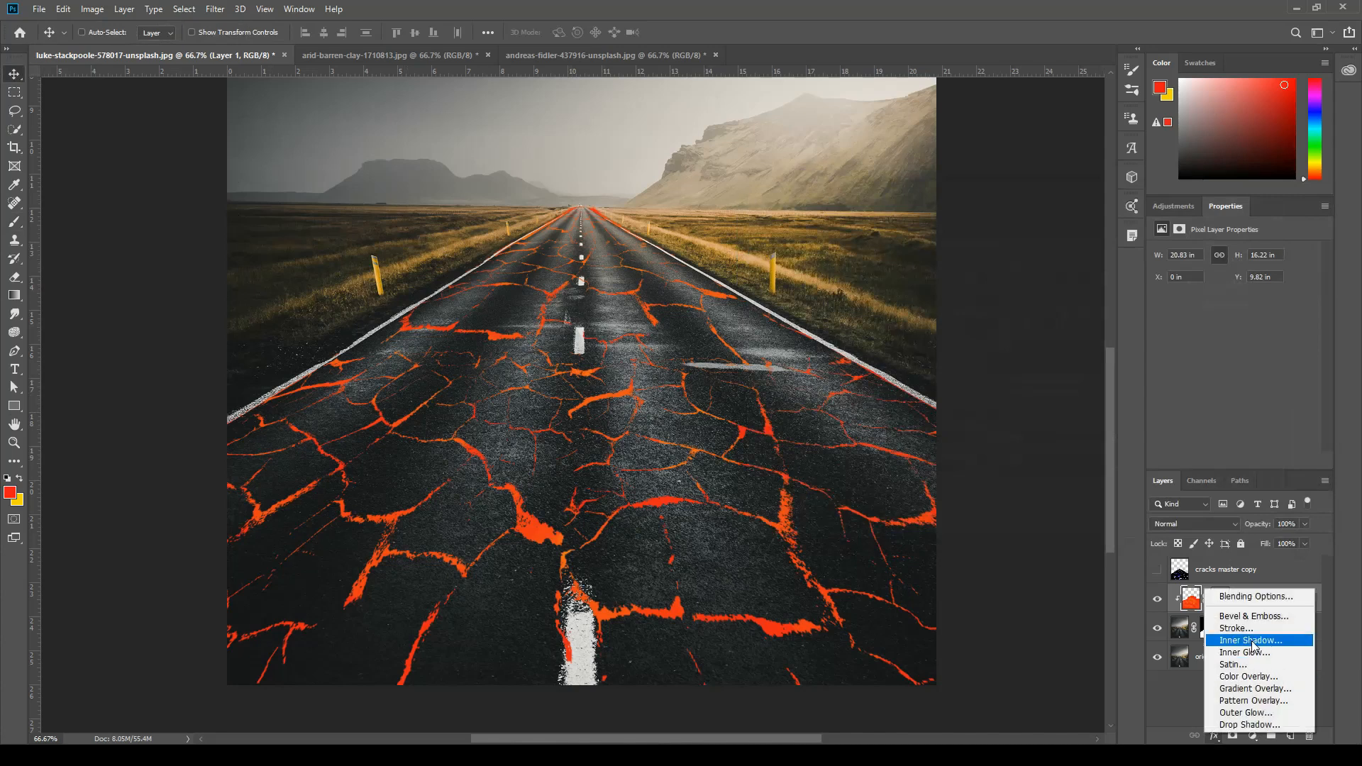
left_click(1187, 702)
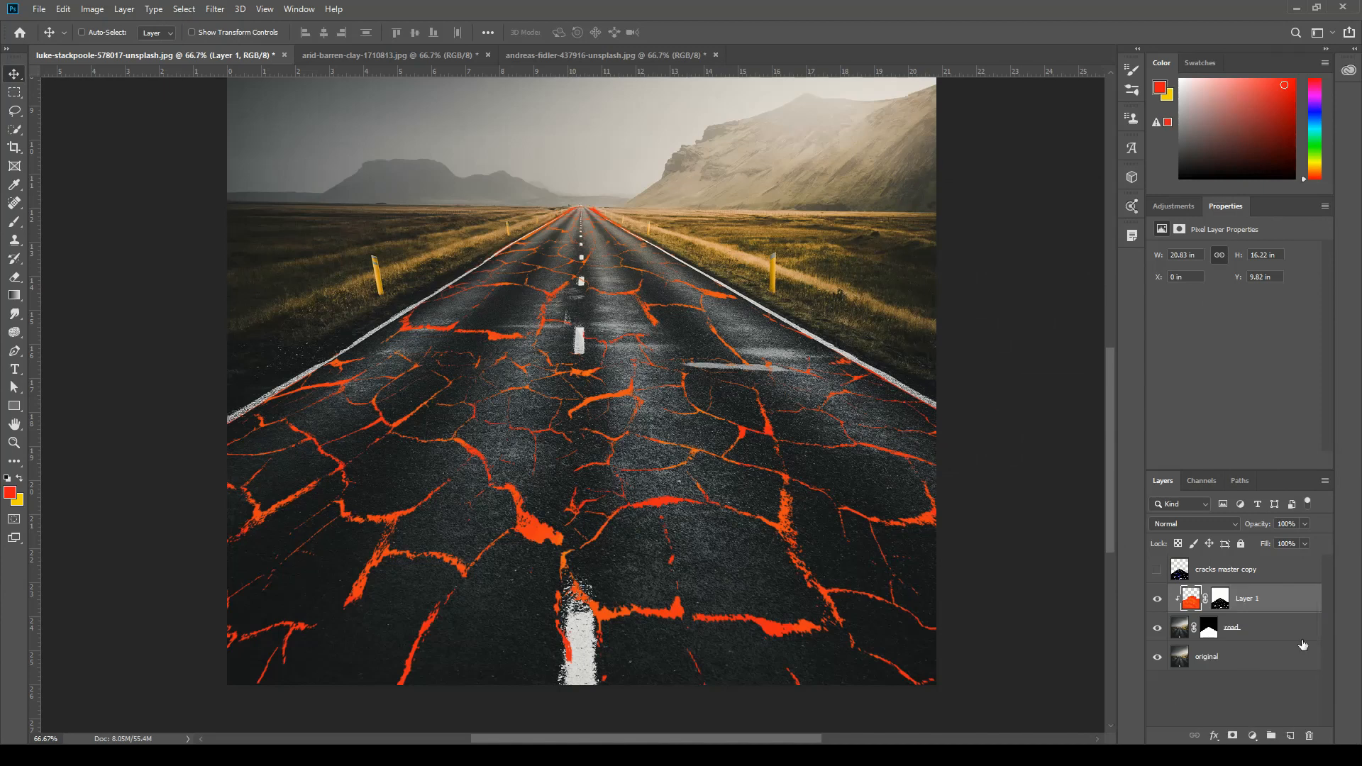
Open Layer 1's layer style and enable Inner Shadow, switching it off and on to compare the cracks.
double_click(1289, 601)
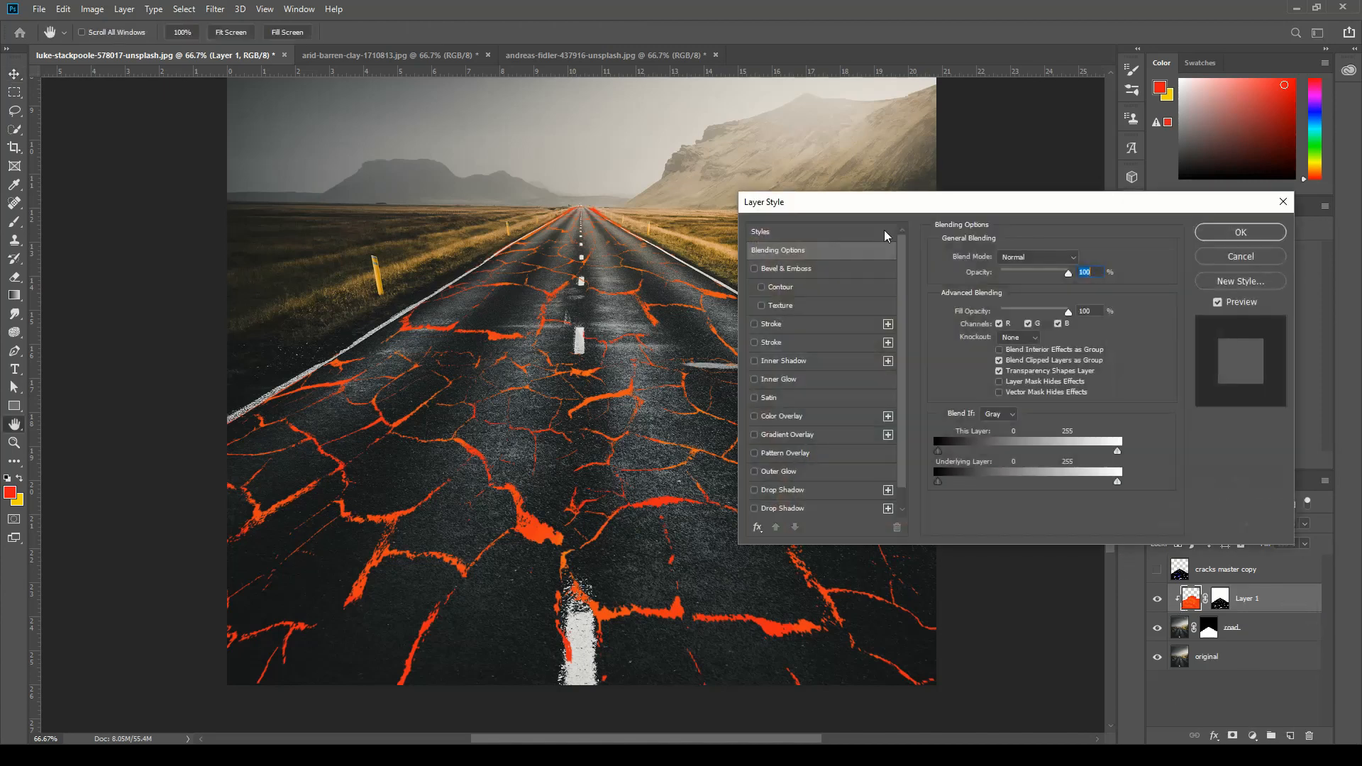
left_click_drag(941, 206, 980, 92)
left_click(751, 324)
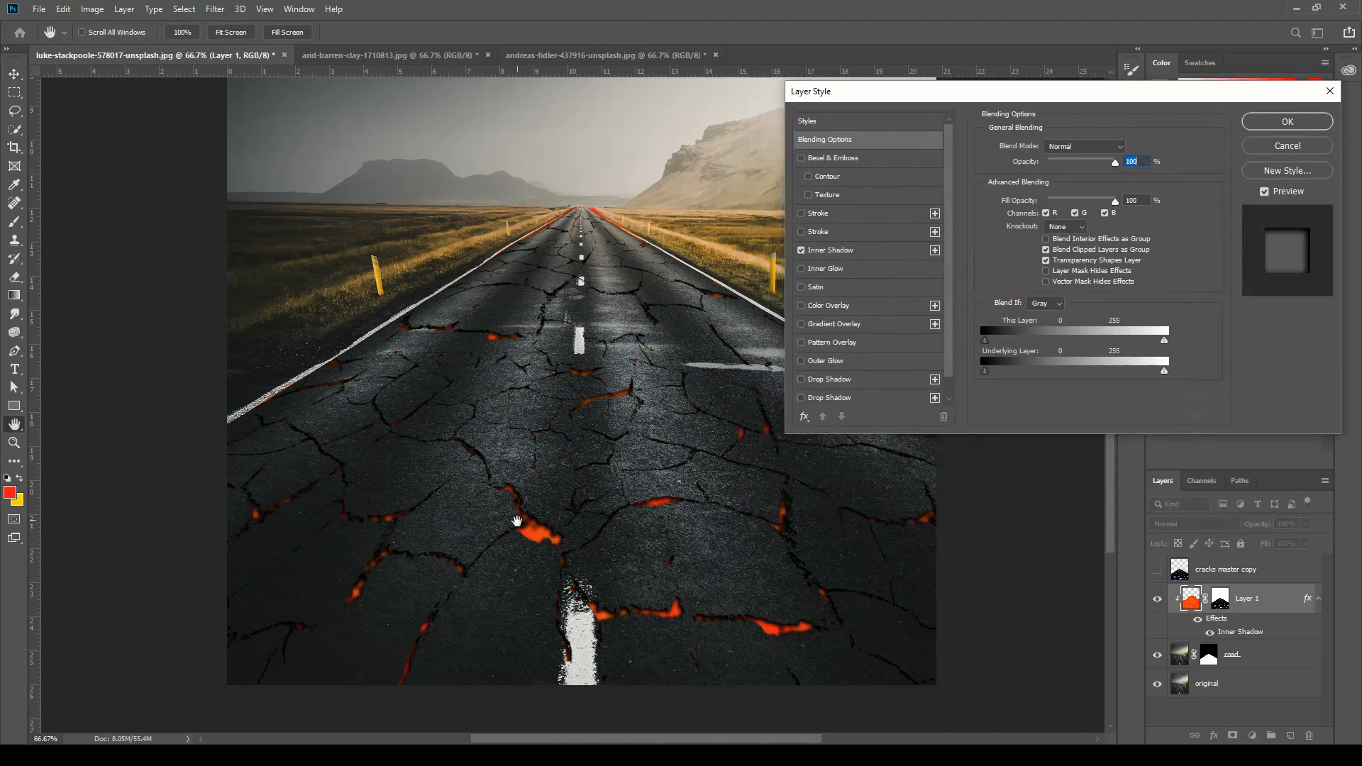
left_click(802, 251)
left_click(802, 252)
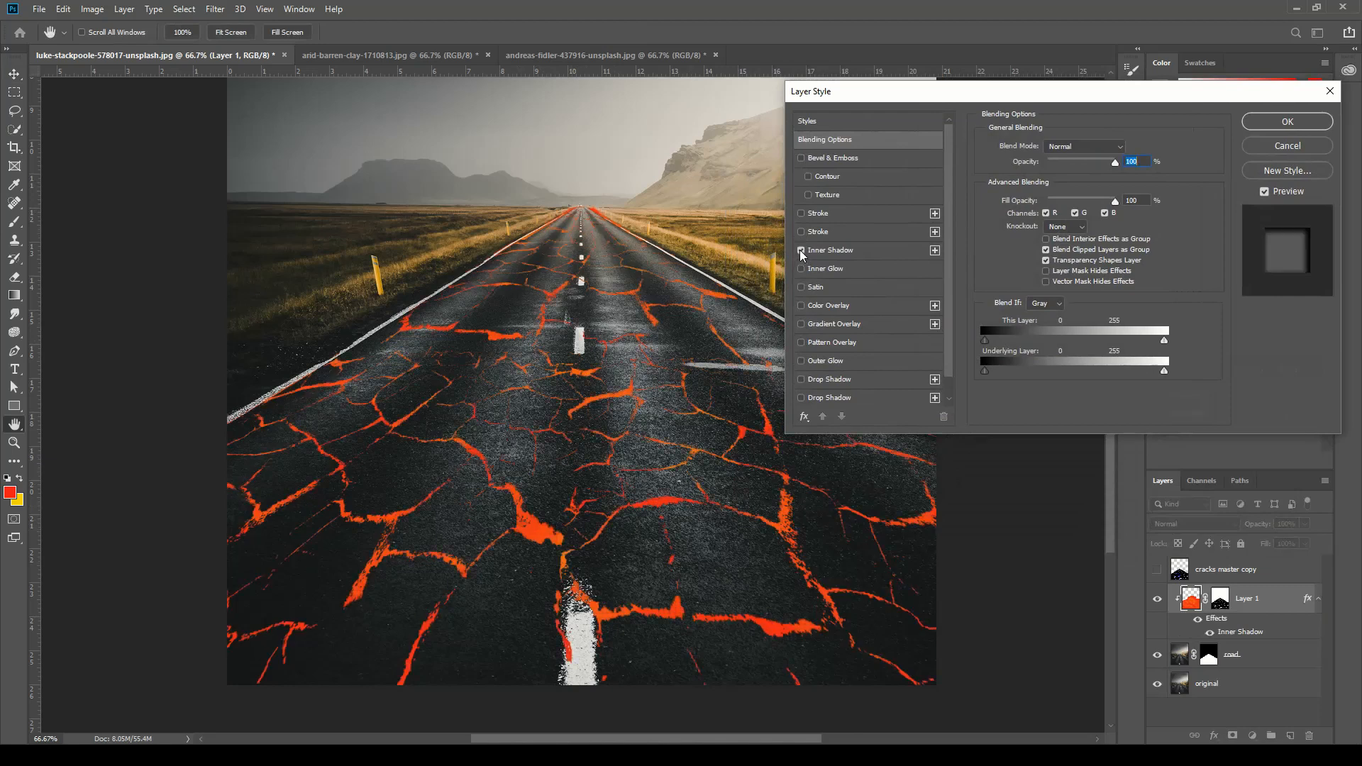
left_click(802, 251)
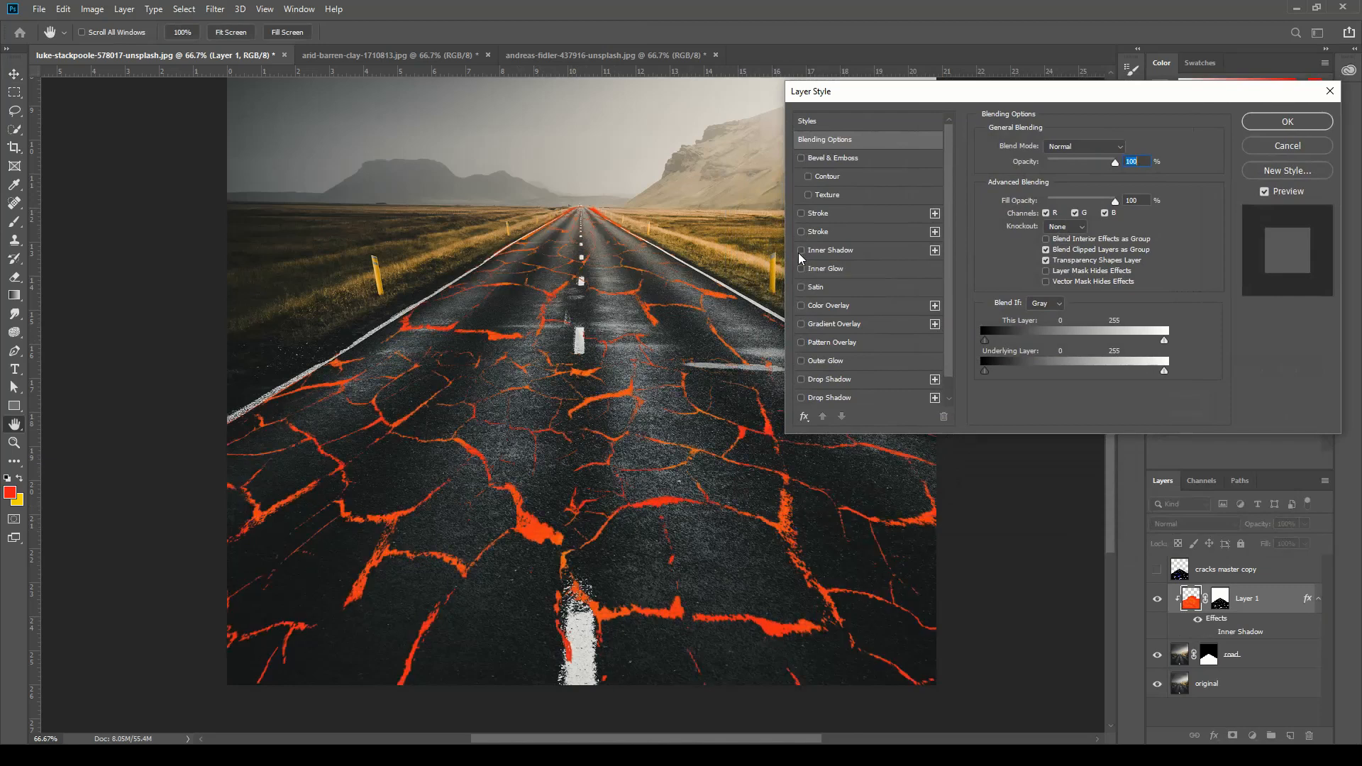
left_click(801, 251)
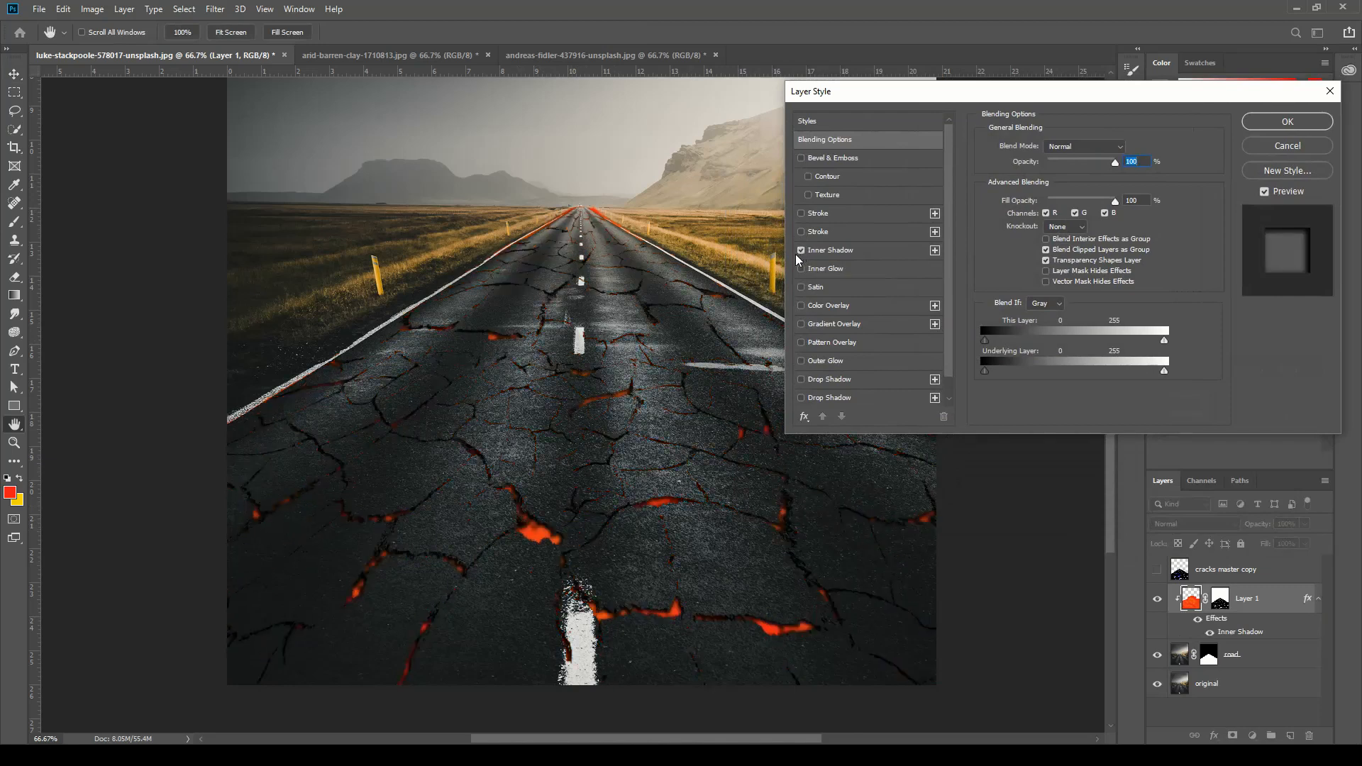
Open the Inner Shadow settings and keep the shadow's blend mode at Normal.
left_click(1120, 146)
left_click(1044, 155)
mouse_move(1117, 166)
left_mouse_down()
mouse_move(1073, 167)
mouse_move(1127, 173)
left_mouse_up()
left_click(865, 253)
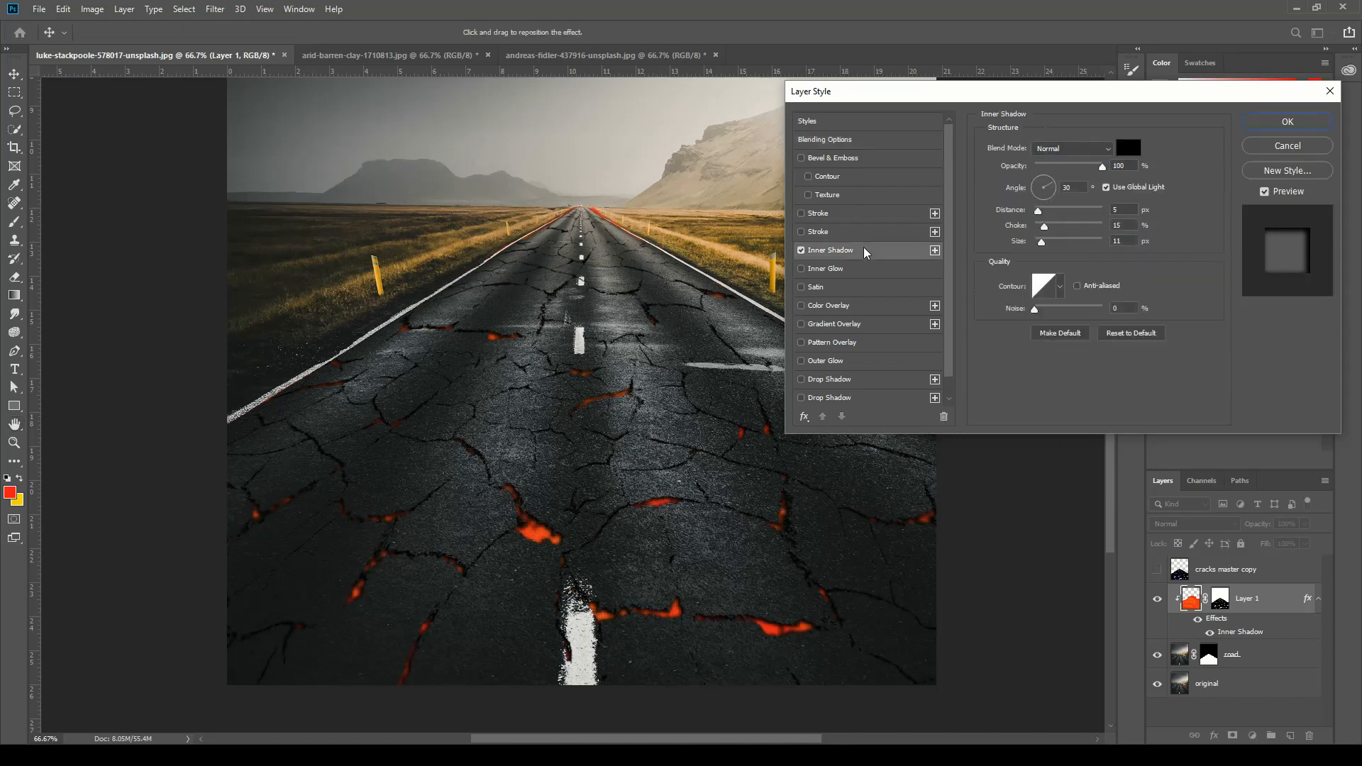
left_click(1110, 147)
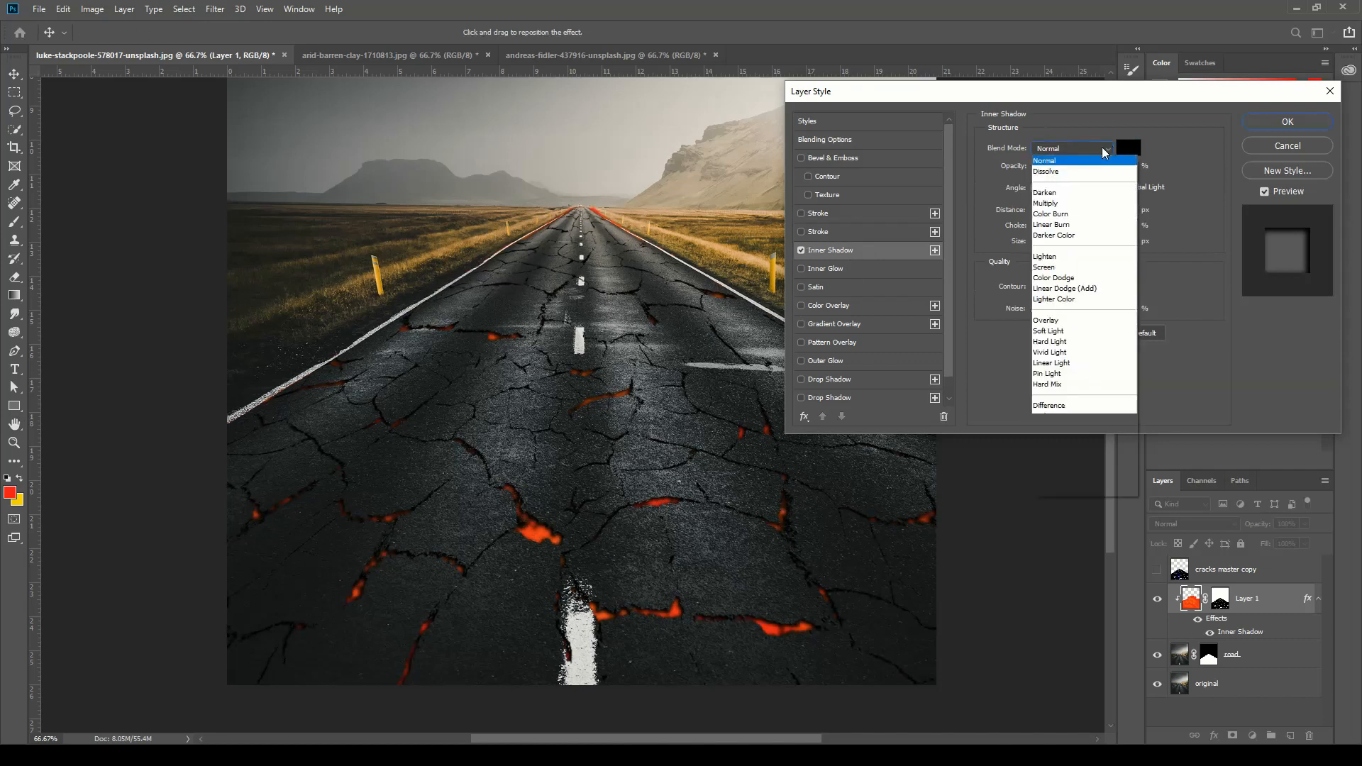
left_click(1066, 145)
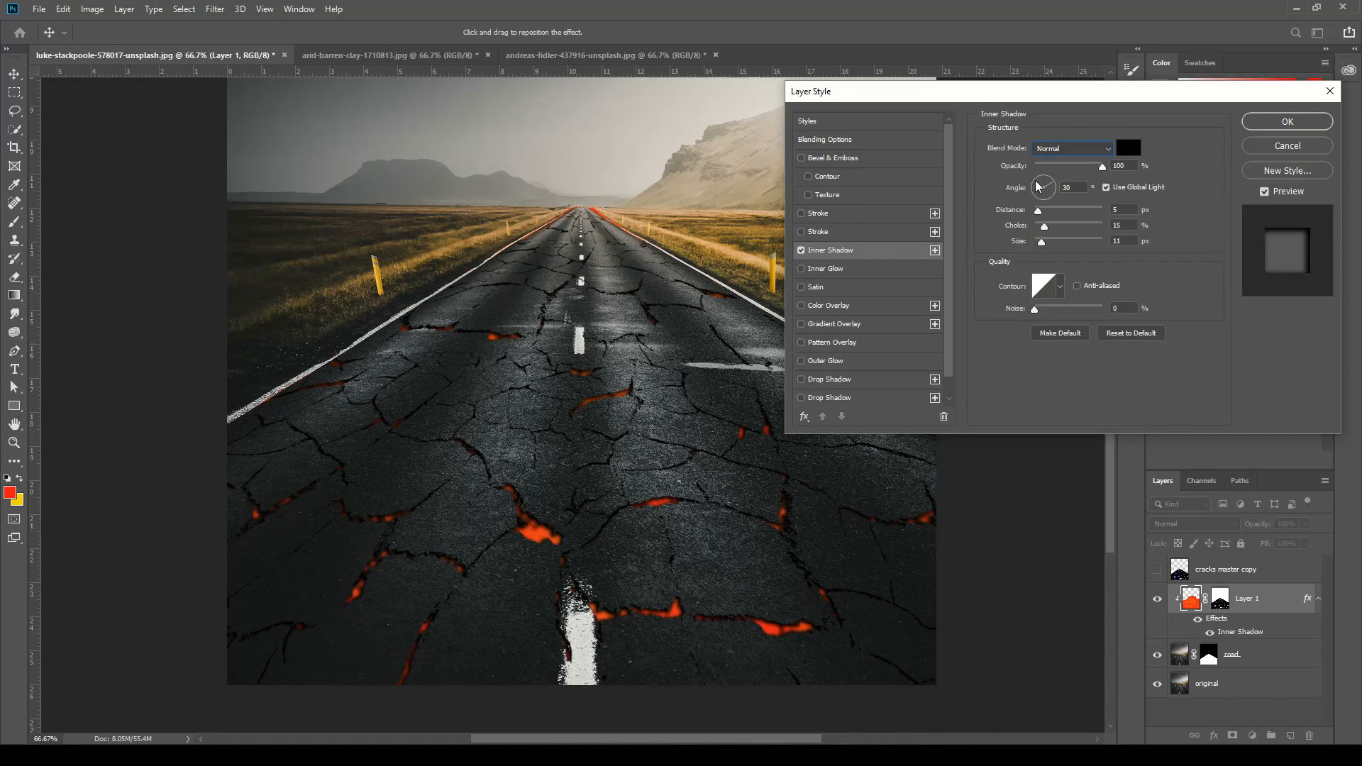
Set the Inner Shadow to a 45° angle, 5 px distance, 26% choke and 8 px size, and apply it.
left_click_drag(1038, 181, 1037, 183)
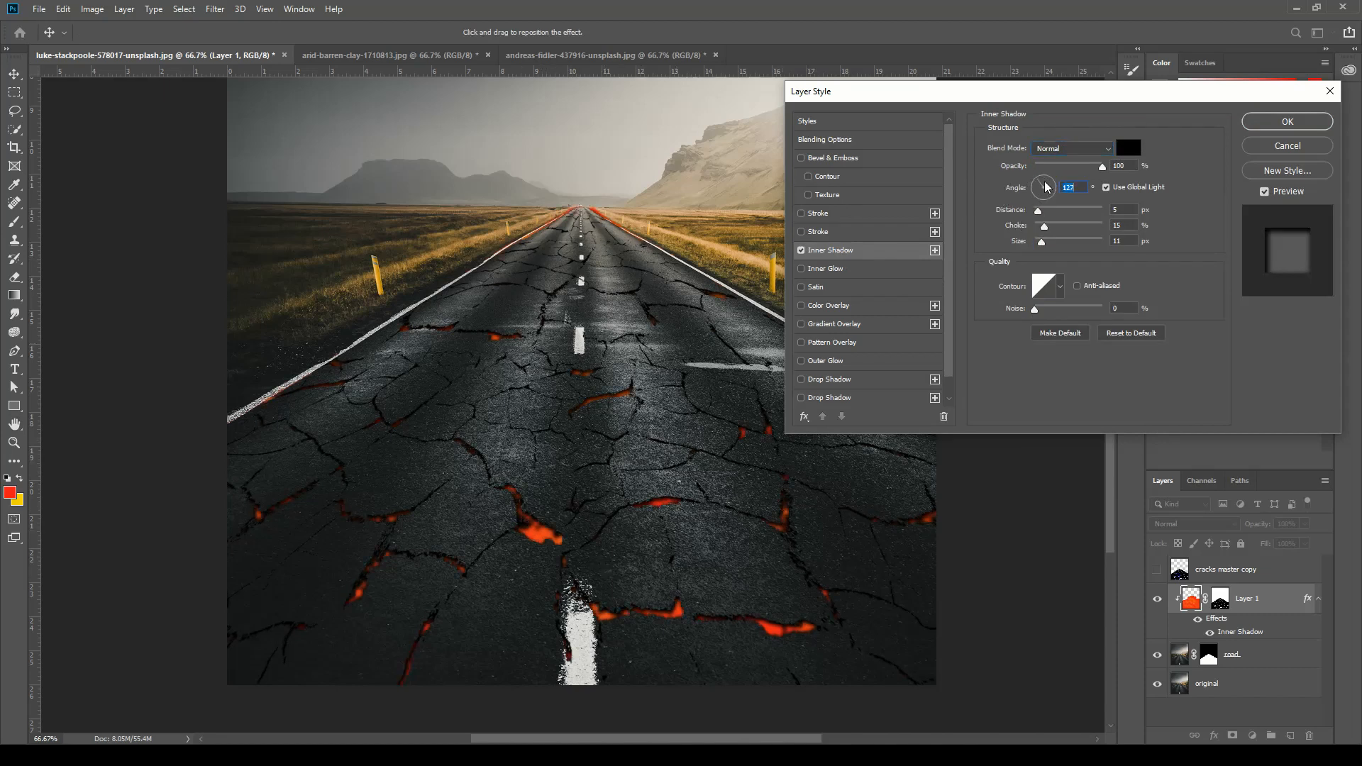
left_click_drag(1041, 186, 1052, 182)
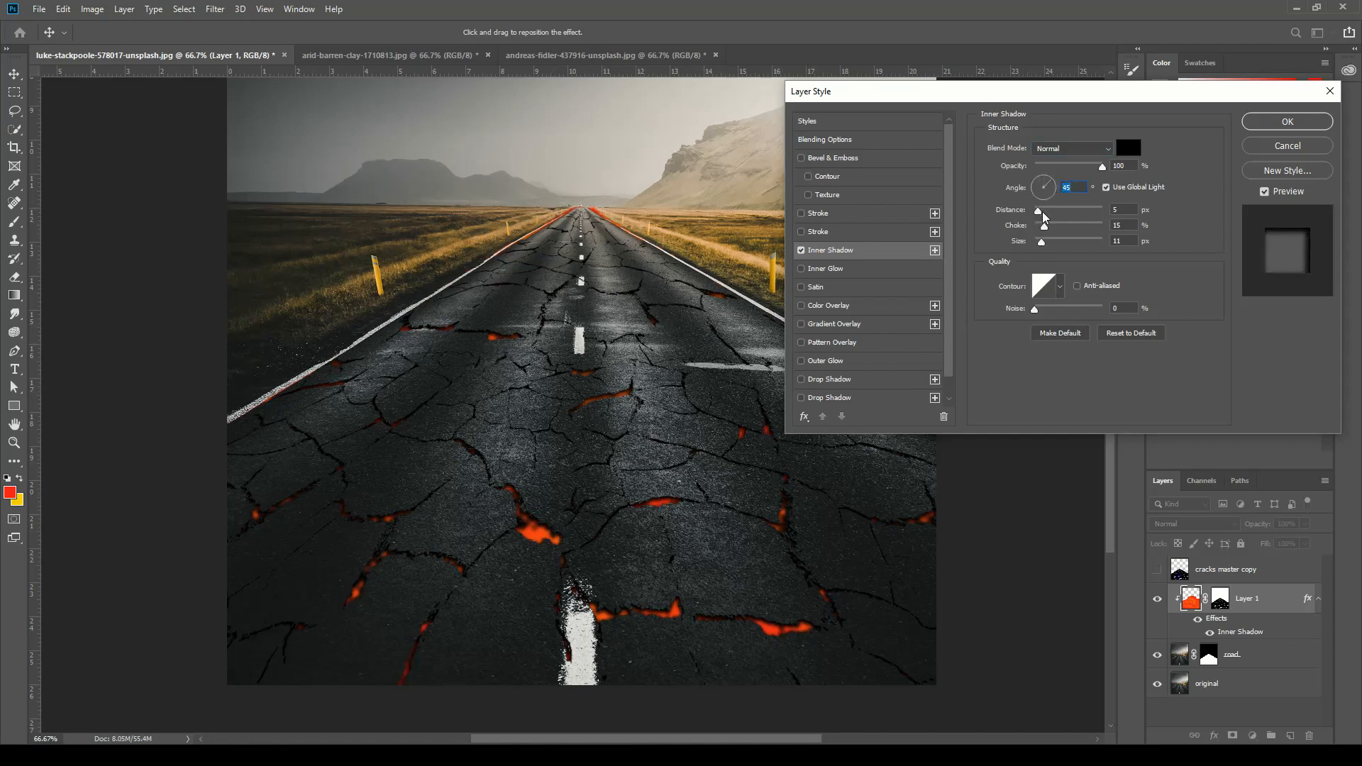
left_click_drag(1071, 215, 1037, 227)
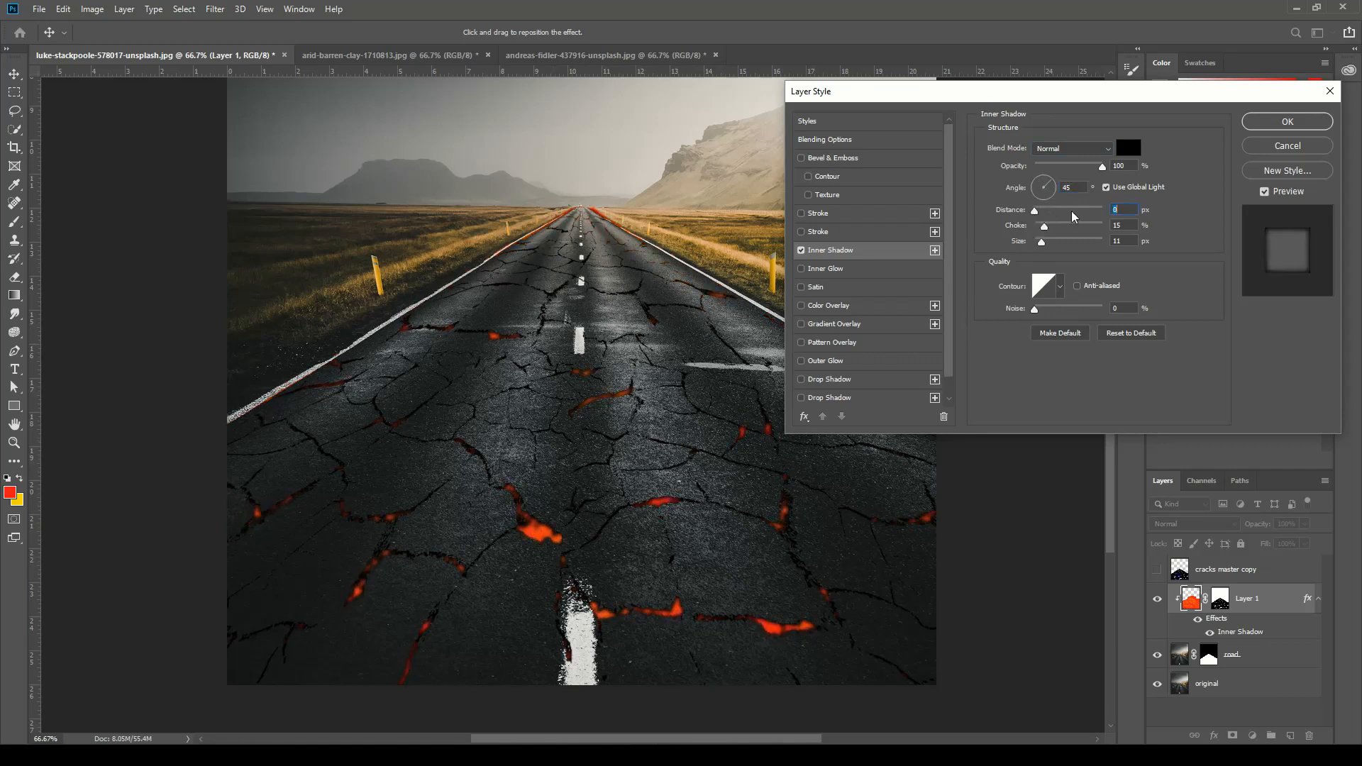
type("5")
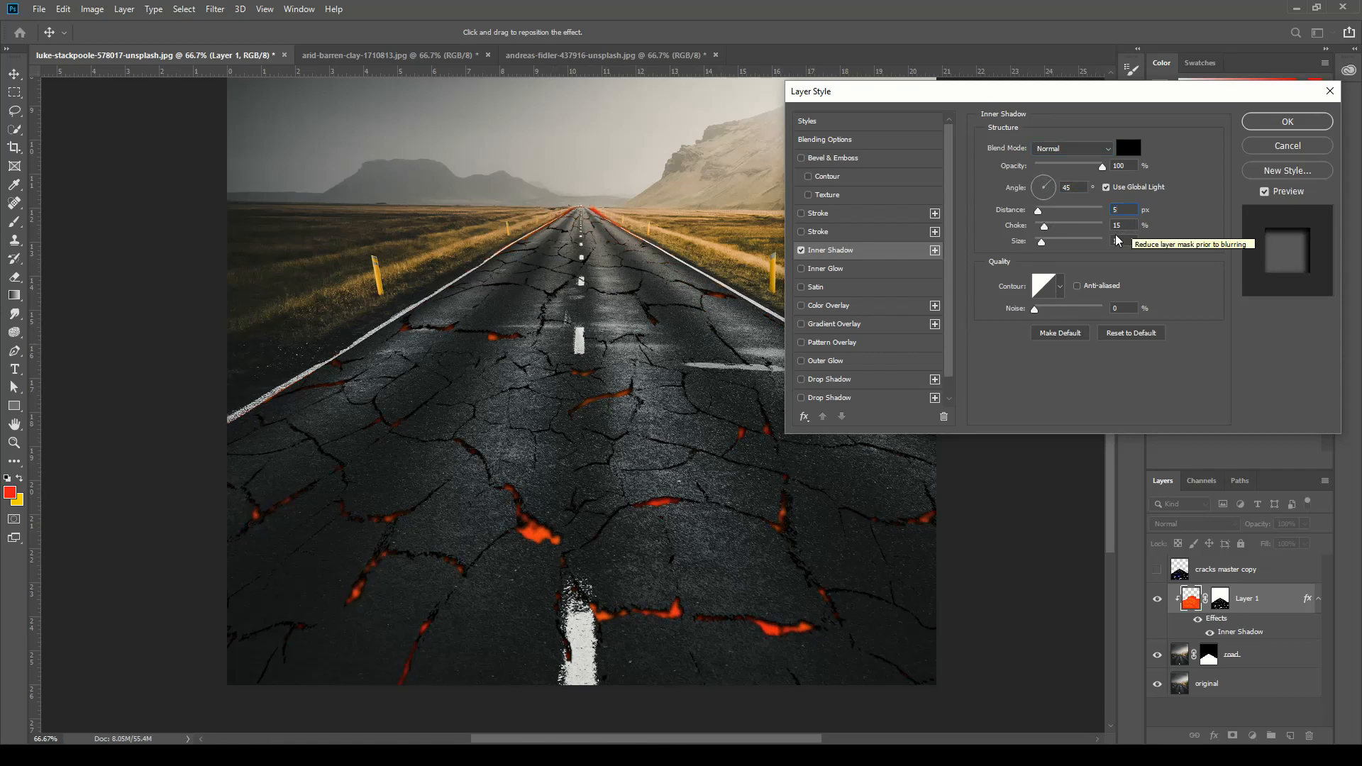
mouse_move(1045, 227)
left_mouse_down()
mouse_move(1107, 235)
mouse_move(1054, 229)
mouse_move(1055, 246)
mouse_move(1035, 246)
left_mouse_up()
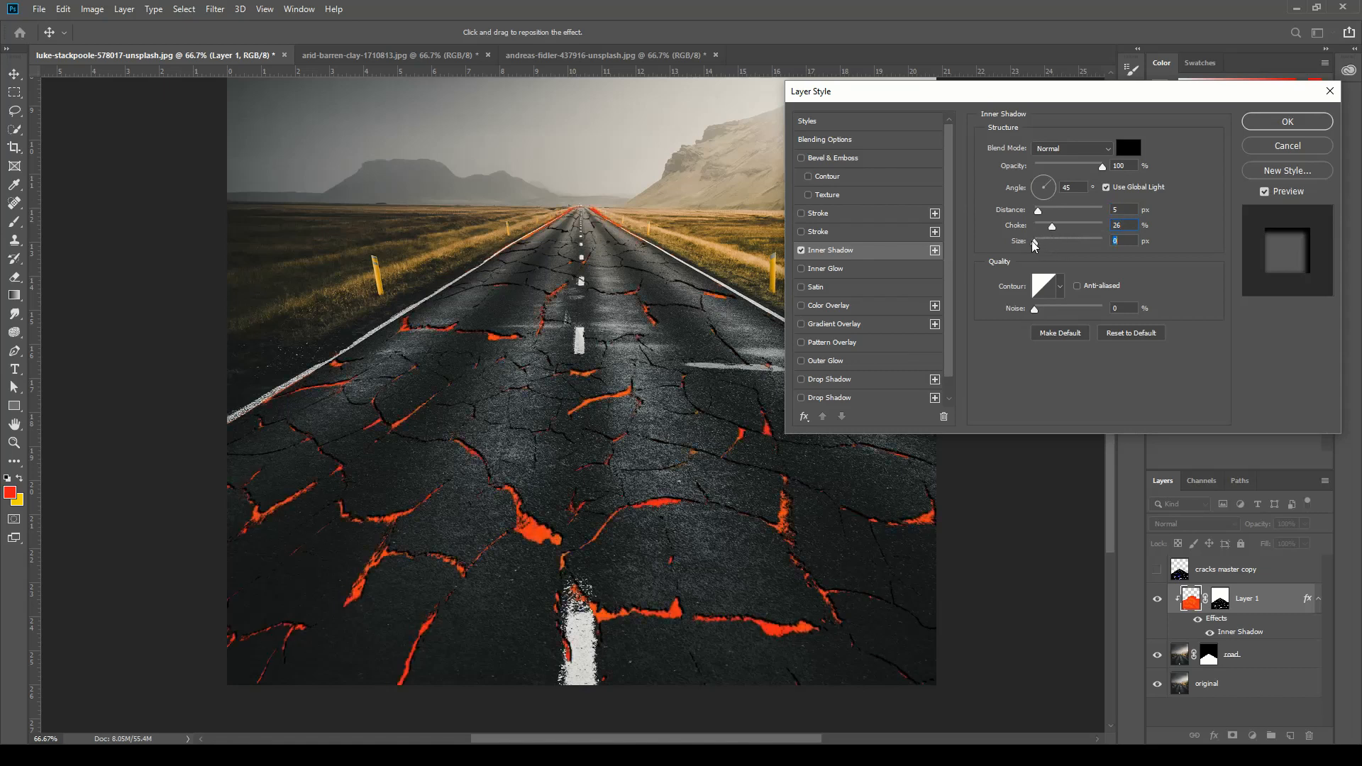
left_click_drag(1036, 246, 1041, 246)
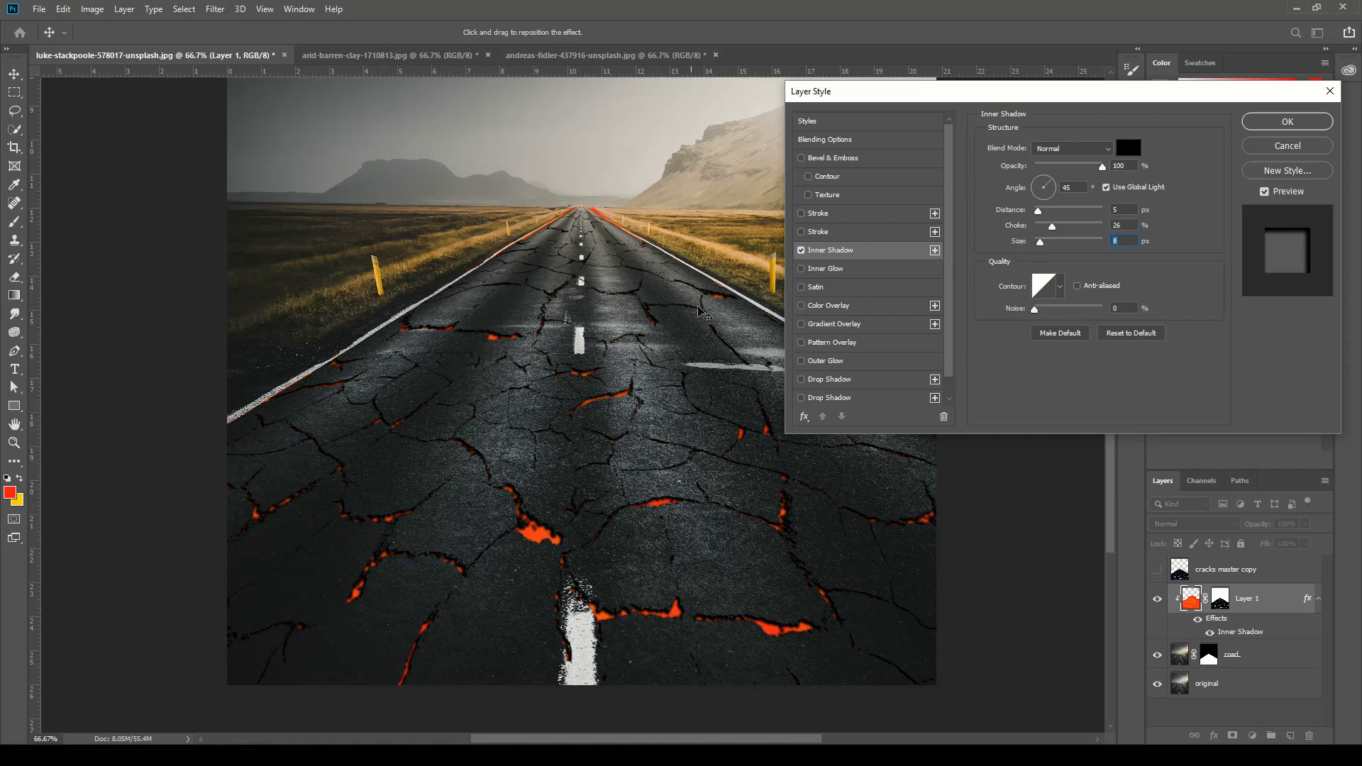
left_click(1287, 124)
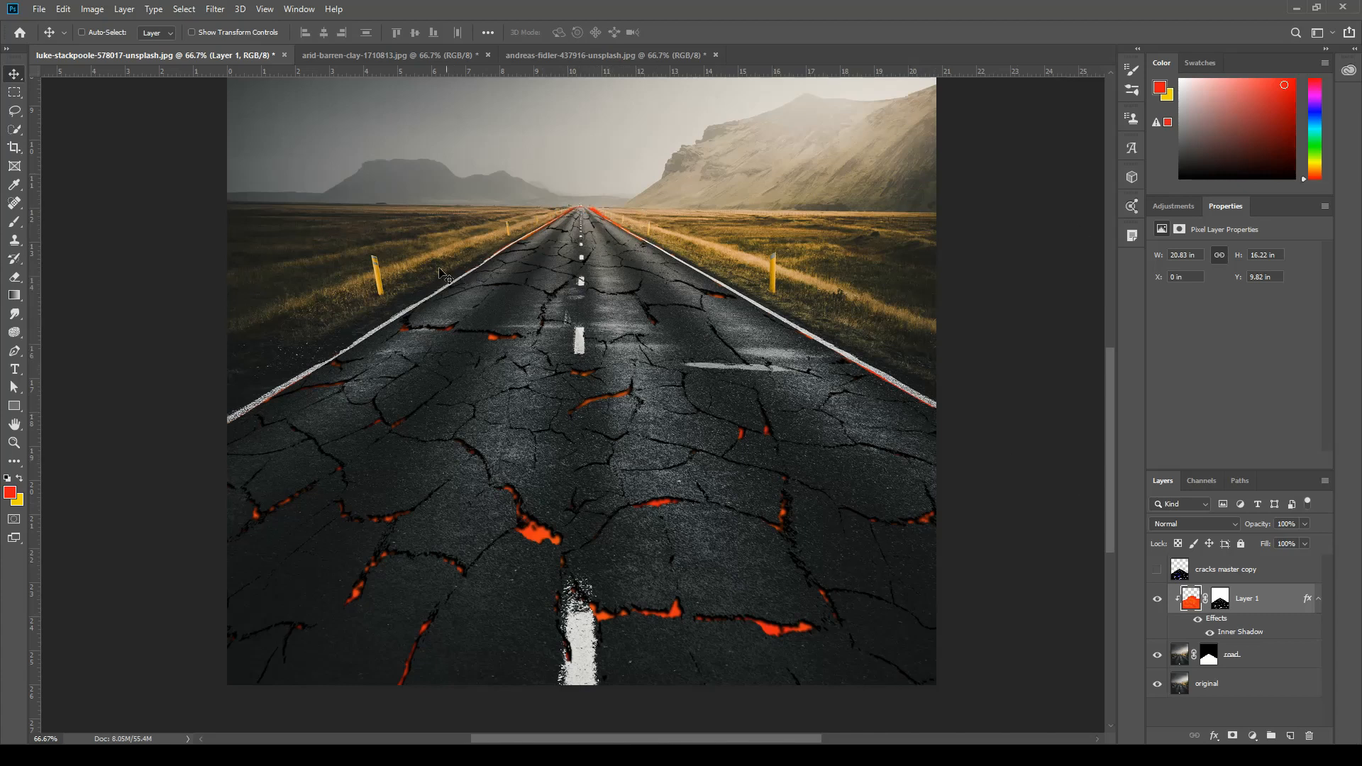
Paint black with a 15 px brush on Layer 1's mask over the red spill along the road's edge lines near the horizon.
left_click(1222, 599)
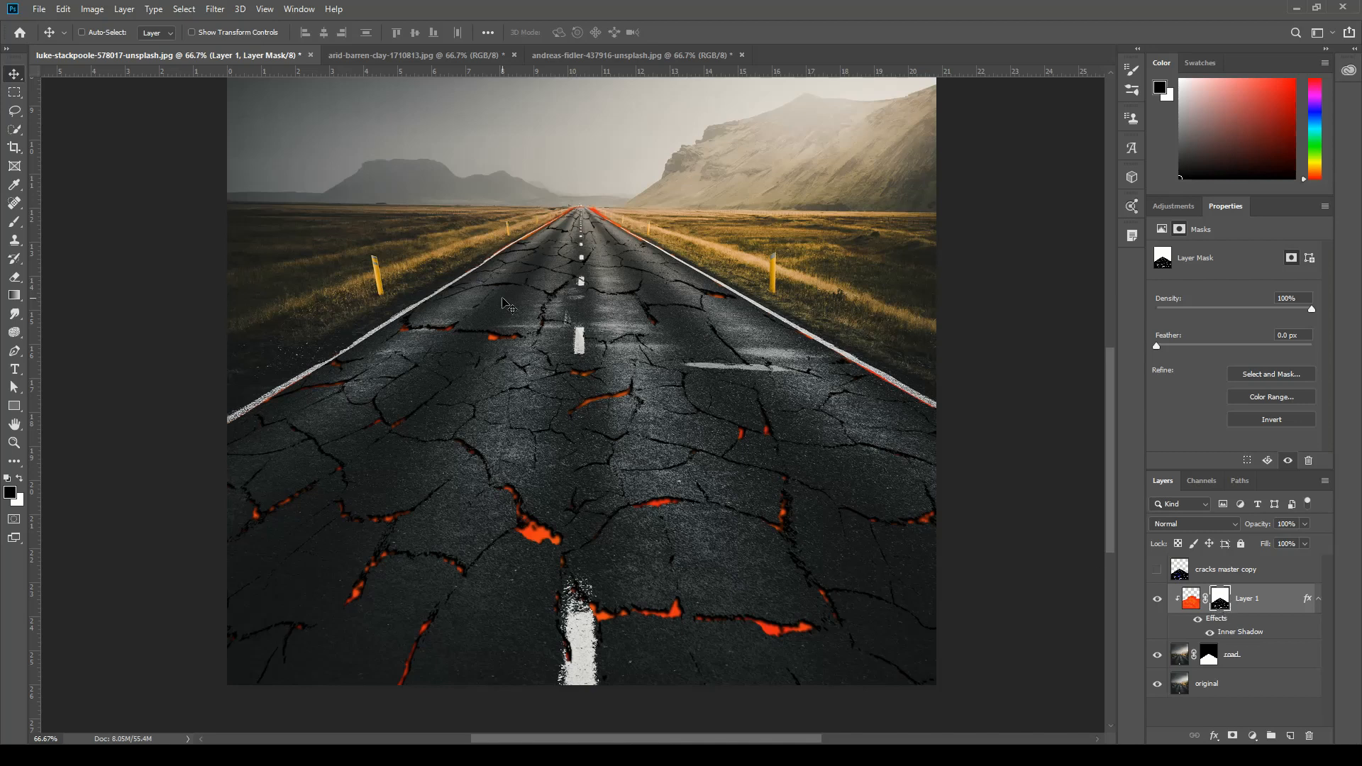
left_click_drag(598, 234, 627, 337)
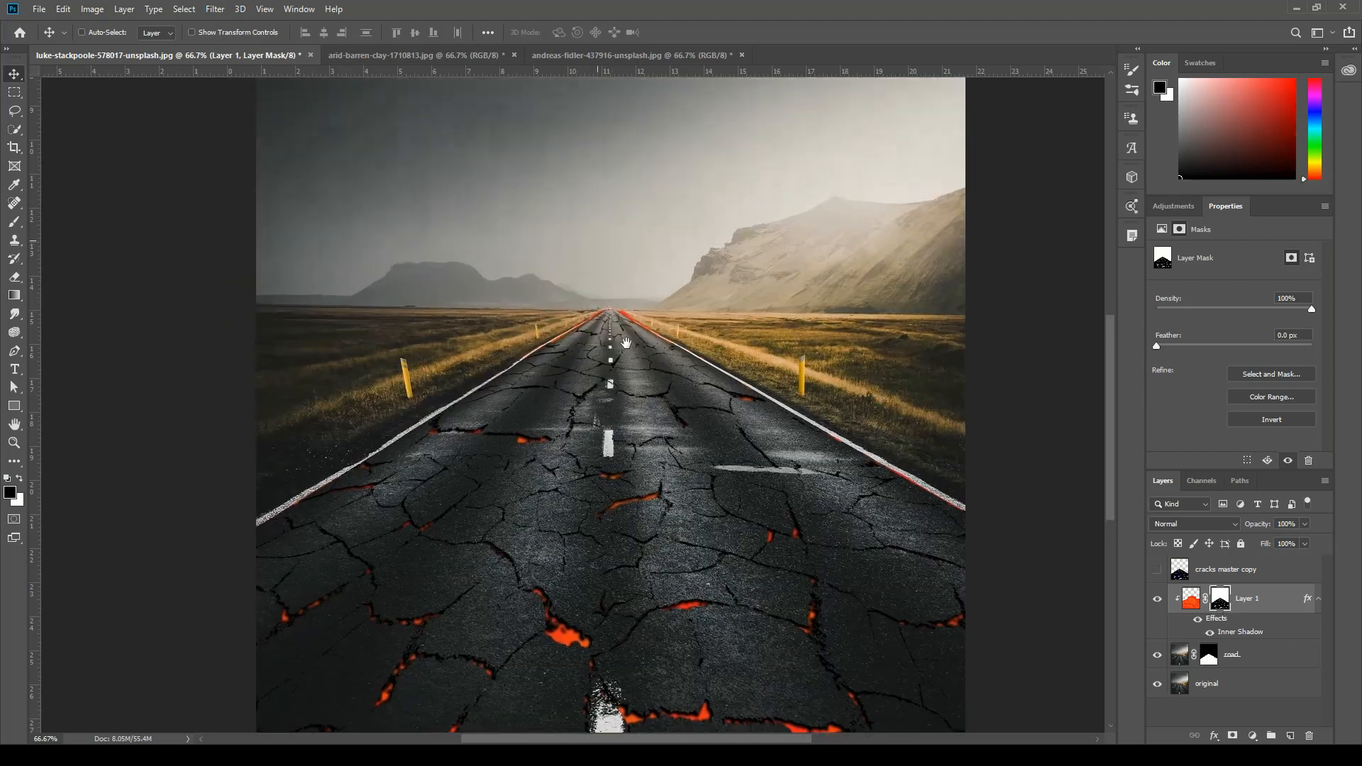
key("ctrl+plus")
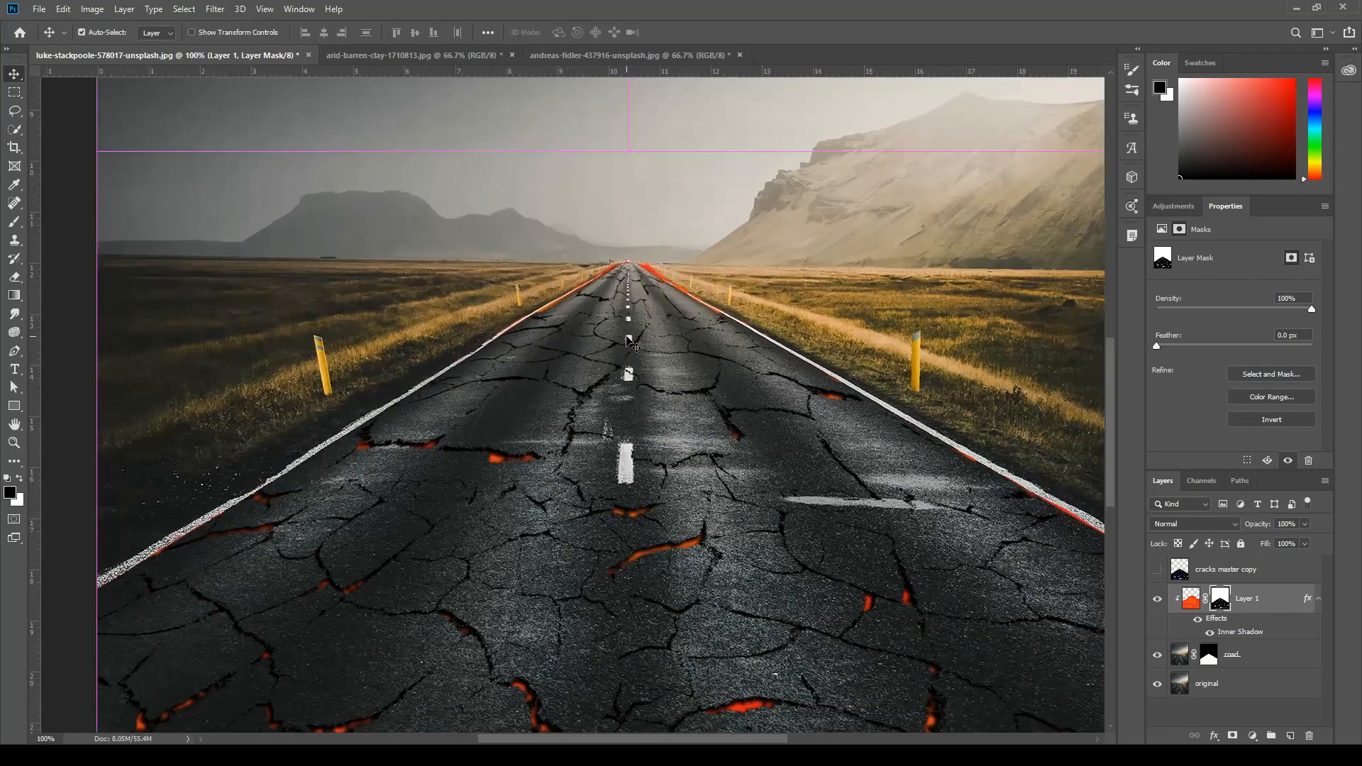
key("ctrl+plus")
key("ctrl+minus")
key("ctrl+plus")
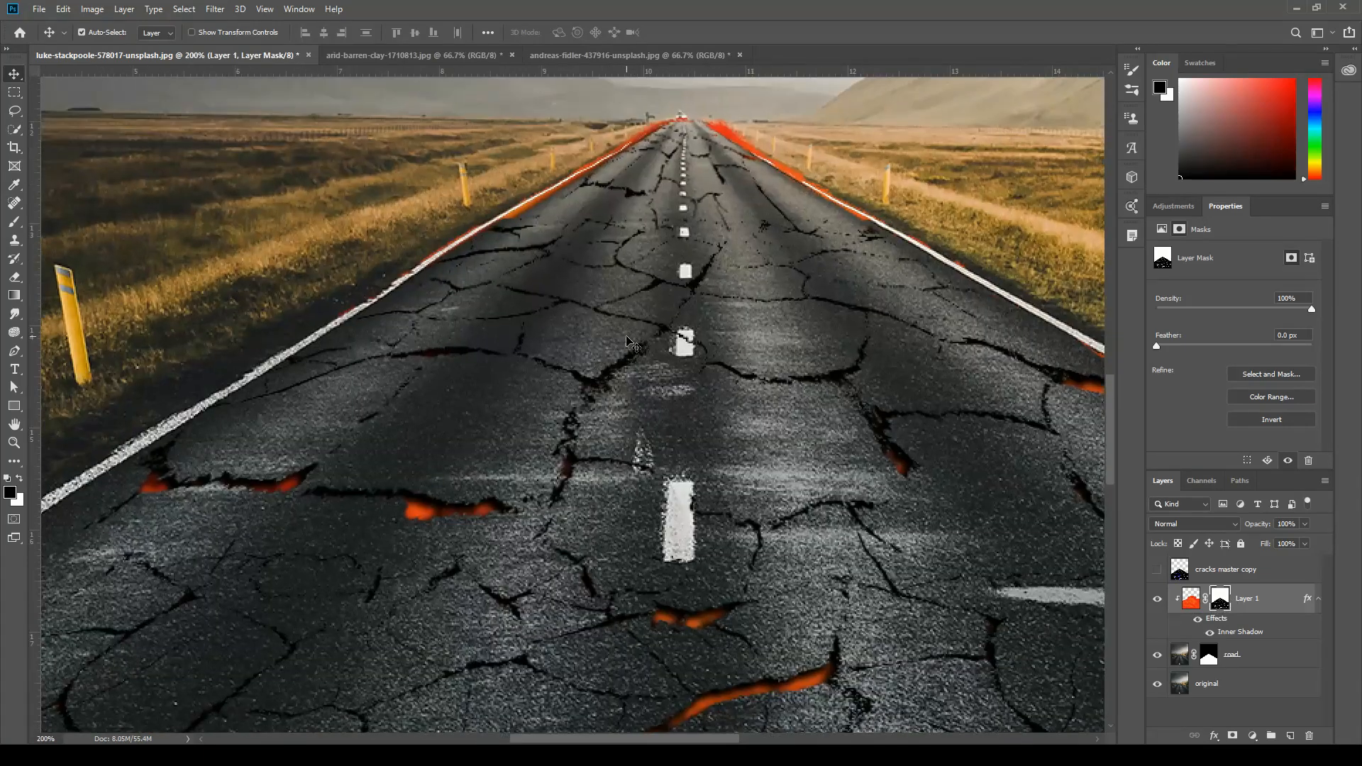
left_click_drag(746, 251, 662, 398)
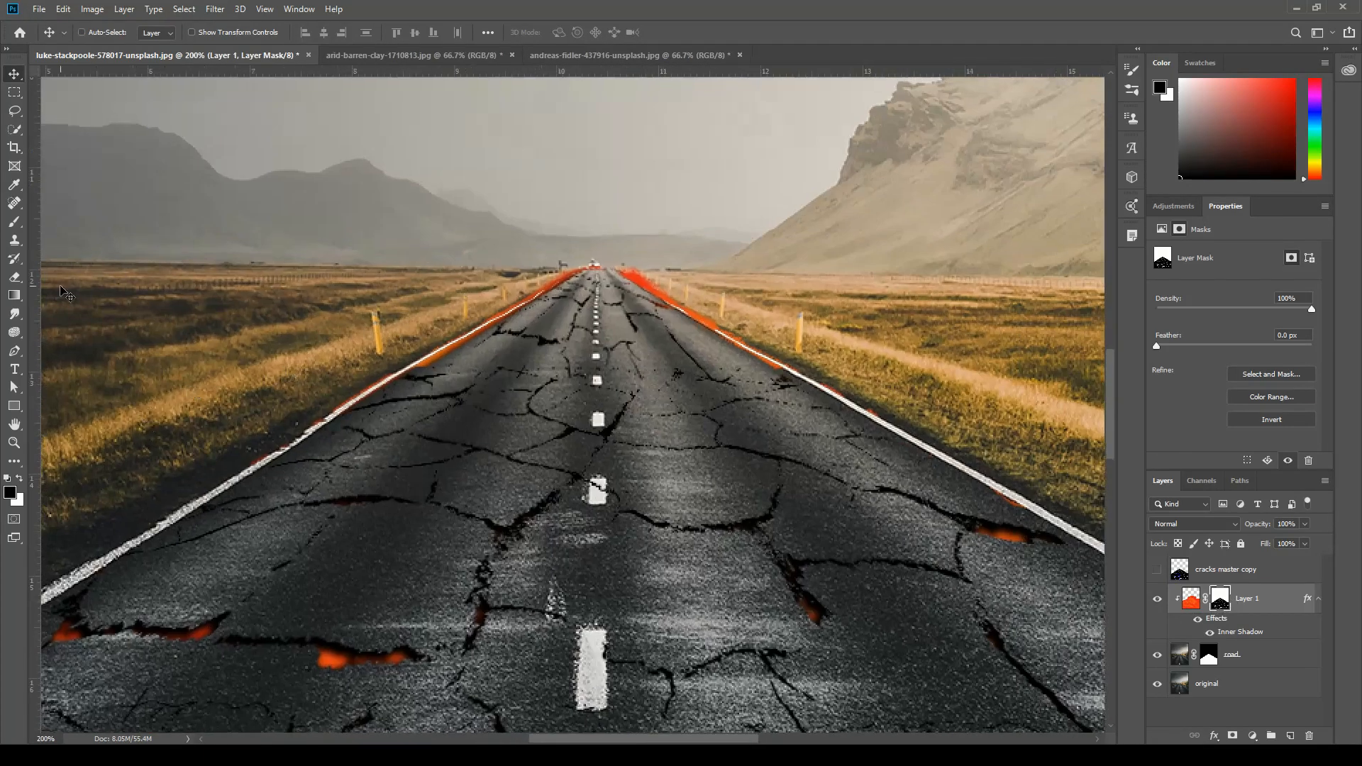
left_click(14, 222)
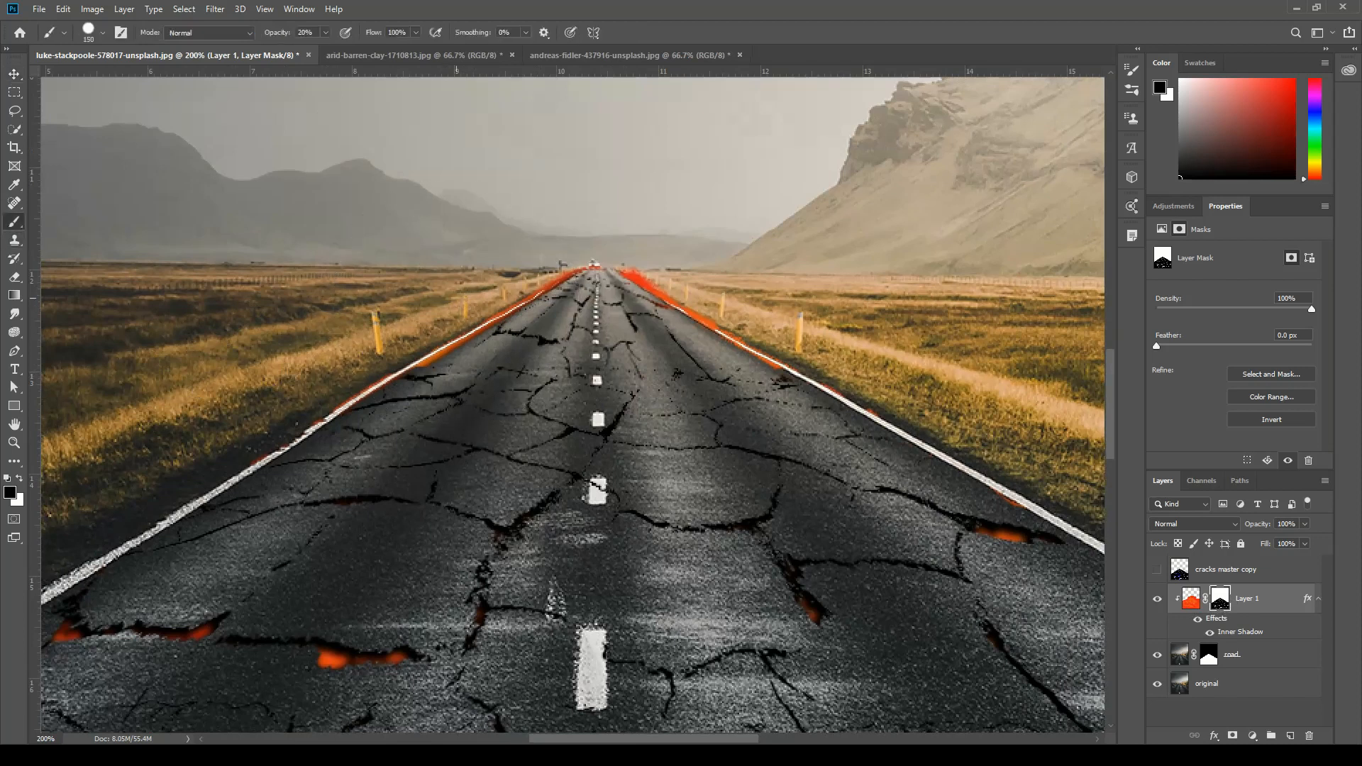
key("bracketleft")
key("bracketleft")
key("bracketleft")
key("bracketleft")
key("bracketleft")
key("bracketleft")
key("bracketleft")
key("bracketleft")
key("bracketleft")
key("bracketleft")
key("bracketleft")
key("bracketleft")
mouse_move(525, 298)
left_mouse_down()
mouse_move(415, 359)
mouse_move(435, 332)
mouse_move(571, 258)
mouse_move(635, 273)
mouse_move(781, 363)
left_mouse_up()
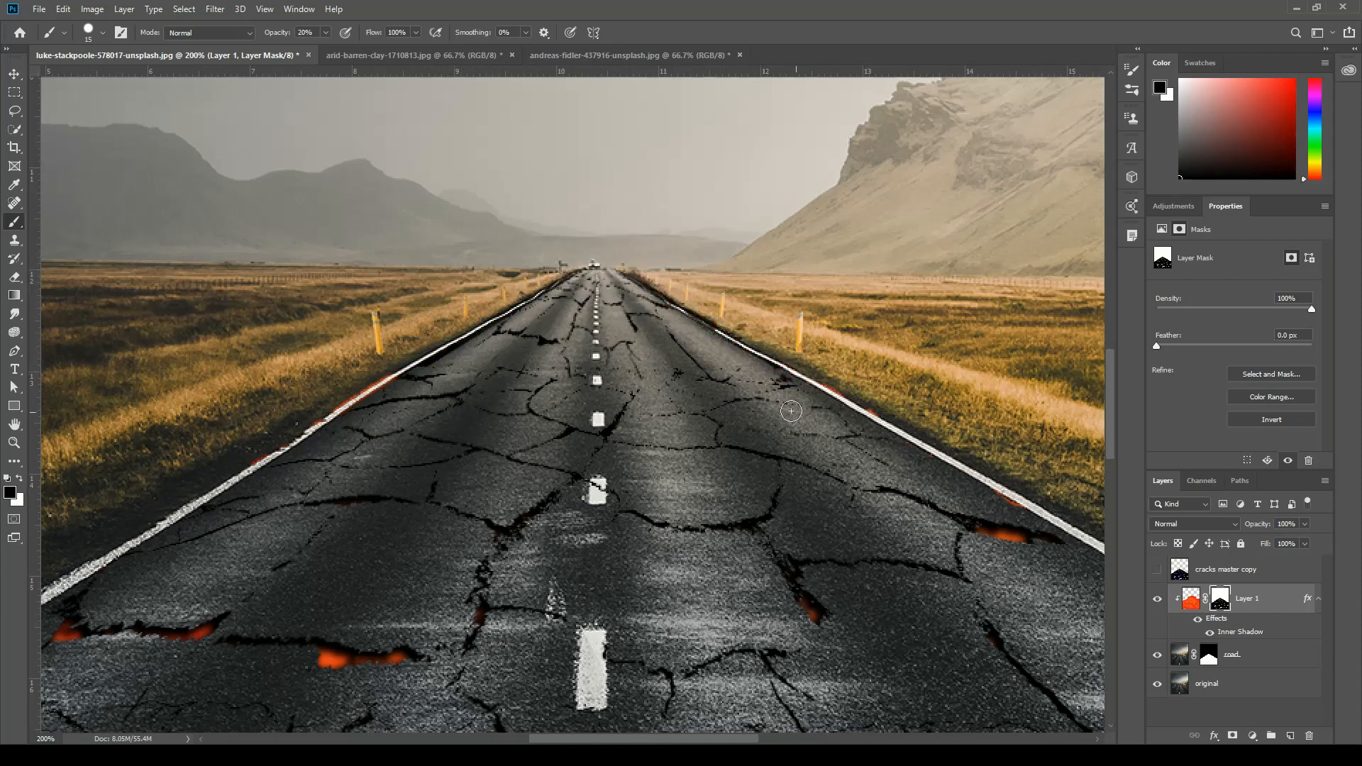
mouse_move(792, 406)
left_mouse_down()
mouse_move(812, 387)
mouse_move(892, 426)
left_mouse_up()
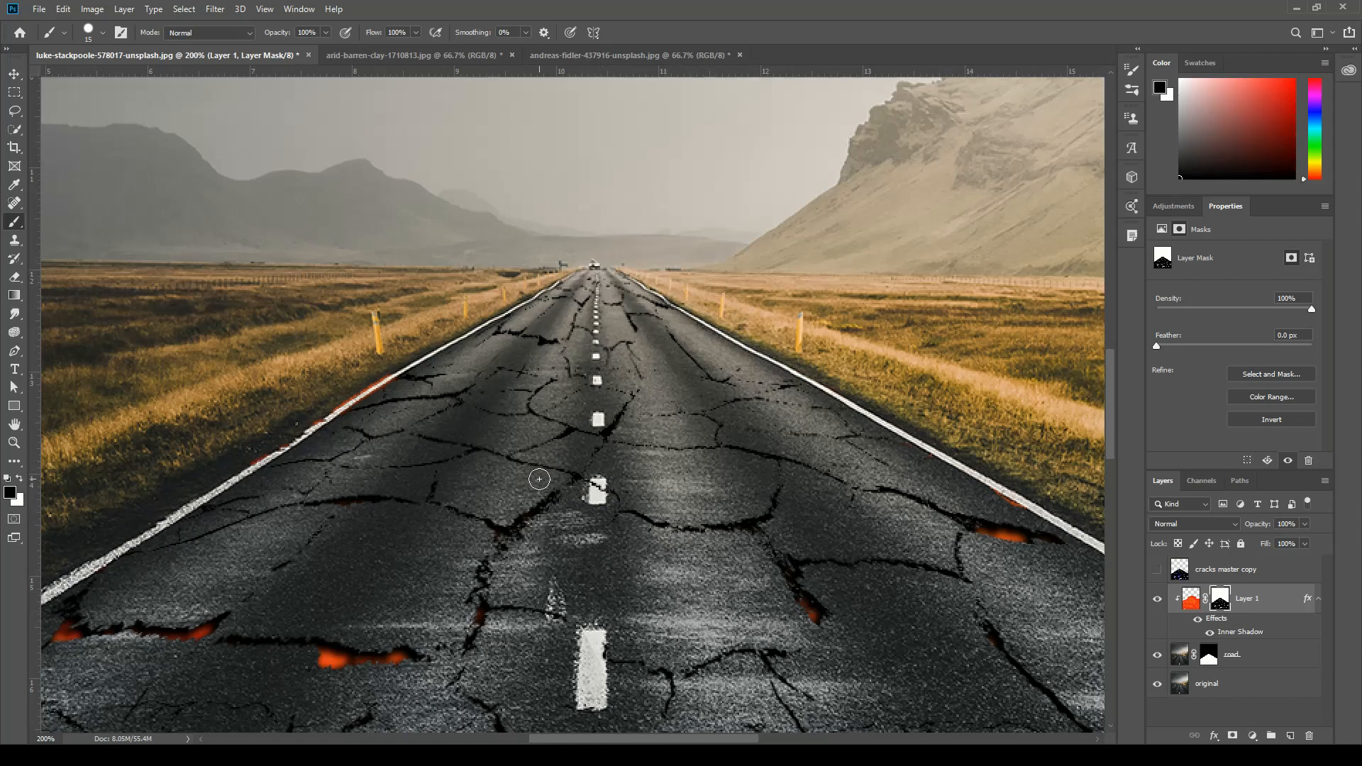
Try painting white on Layer 1's mask at the far end of the road, and undo the strokes.
key("x")
key("x")
key("x")
key("x")
key("x")
mouse_move(593, 280)
left_mouse_down()
mouse_move(576, 278)
mouse_move(610, 283)
mouse_move(589, 288)
left_mouse_up()
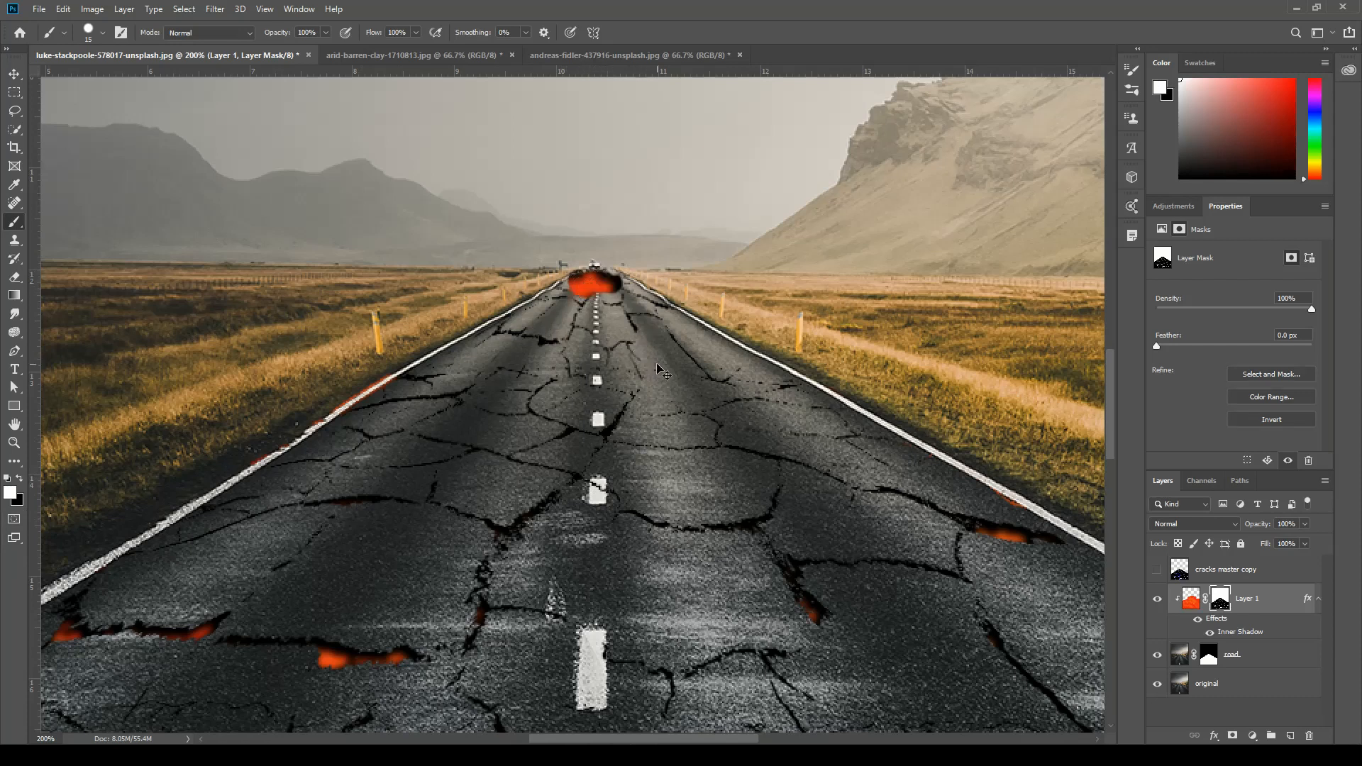
key("ctrl+z")
key("ctrl+z")
key("ctrl+z")
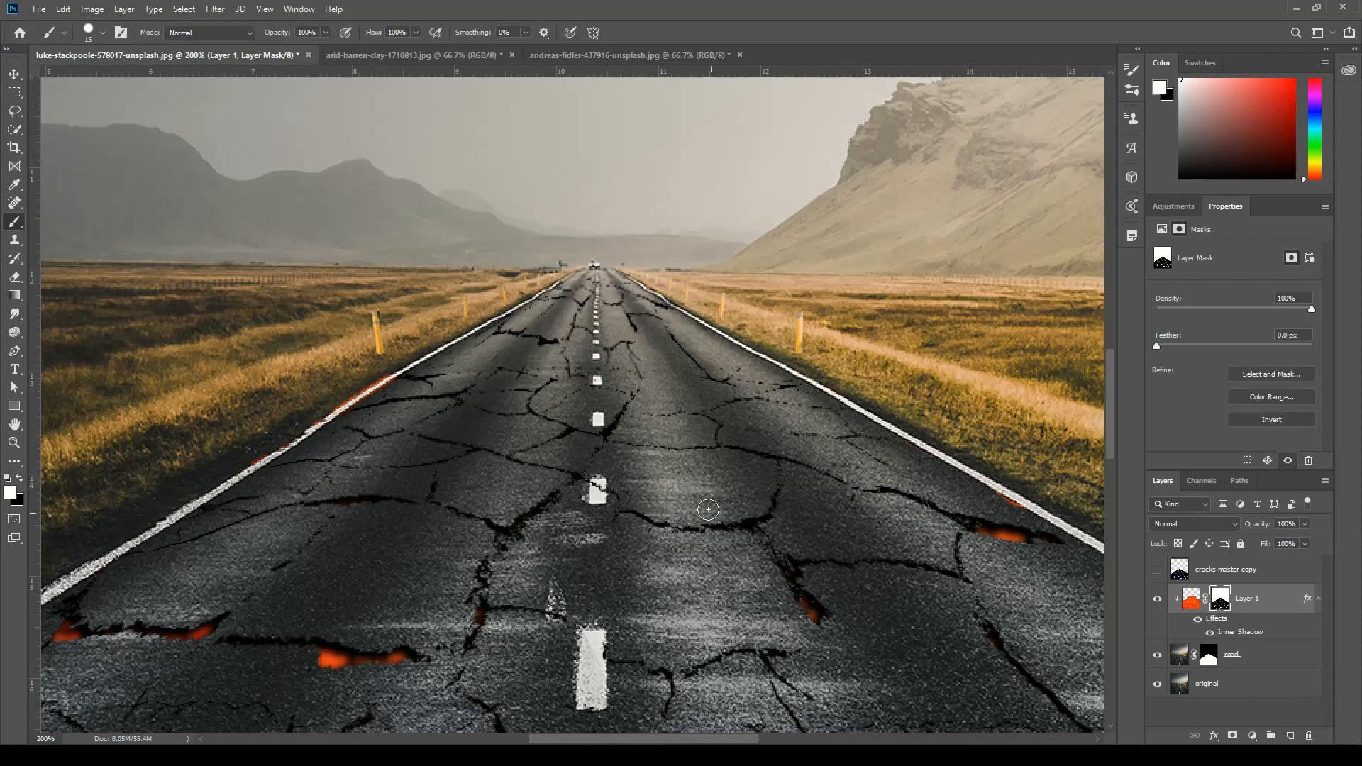
Paint black on Layer 1's mask over the red spill on the left edge line and a small spot on the right one.
key("x")
mouse_move(401, 384)
left_mouse_down()
mouse_move(379, 376)
mouse_move(237, 465)
left_mouse_up()
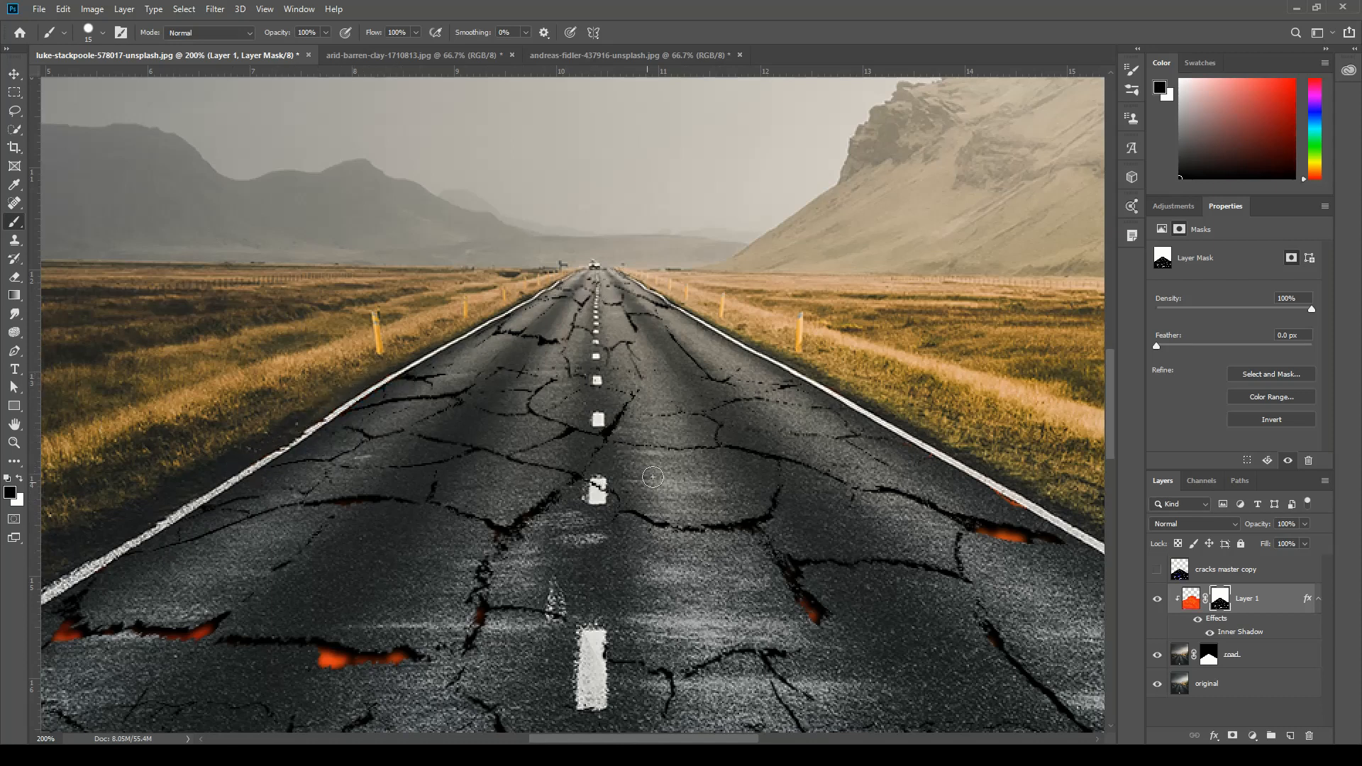
mouse_move(753, 601)
left_mouse_down()
mouse_move(621, 517)
mouse_move(587, 519)
left_mouse_up()
mouse_move(848, 414)
left_mouse_down()
mouse_move(836, 409)
mouse_move(848, 412)
left_mouse_up()
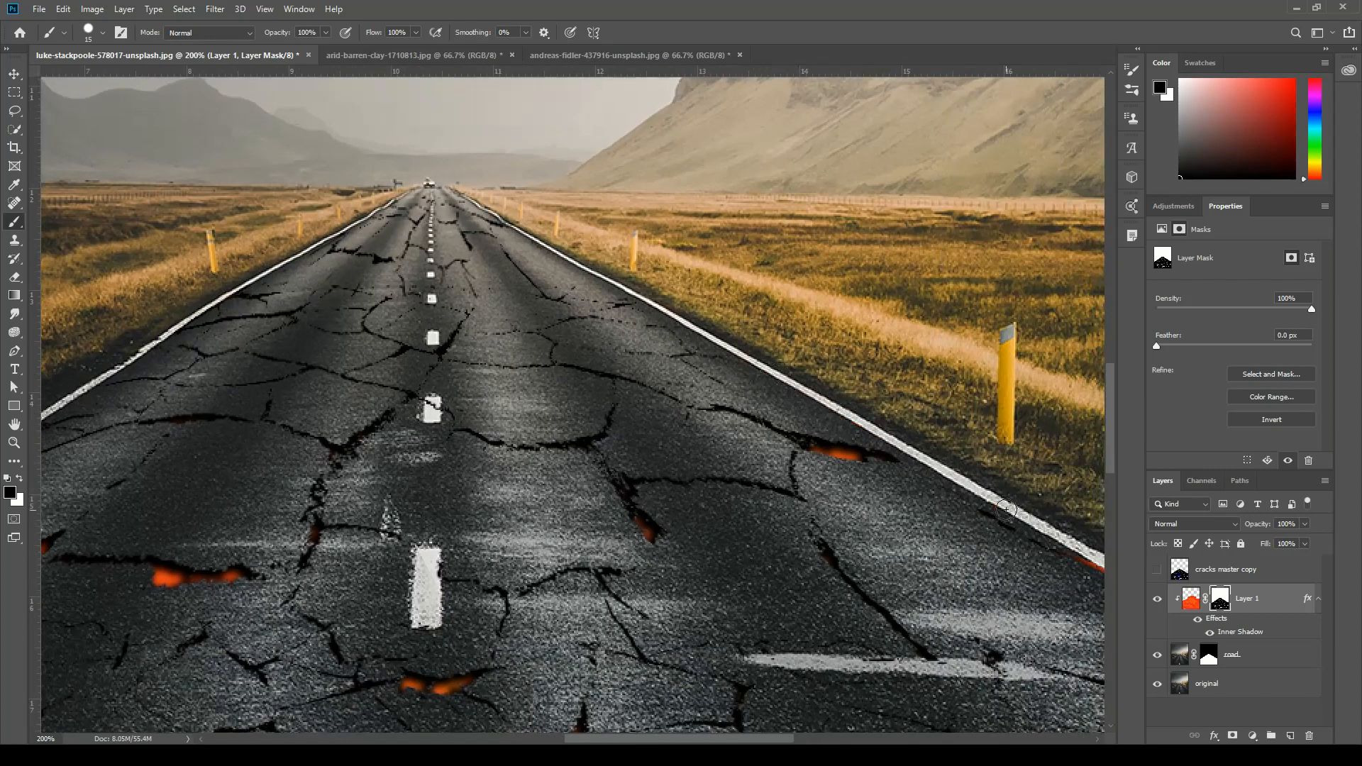
left_click_drag(625, 613, 730, 312)
key("ctrl+minus")
key("ctrl+minus")
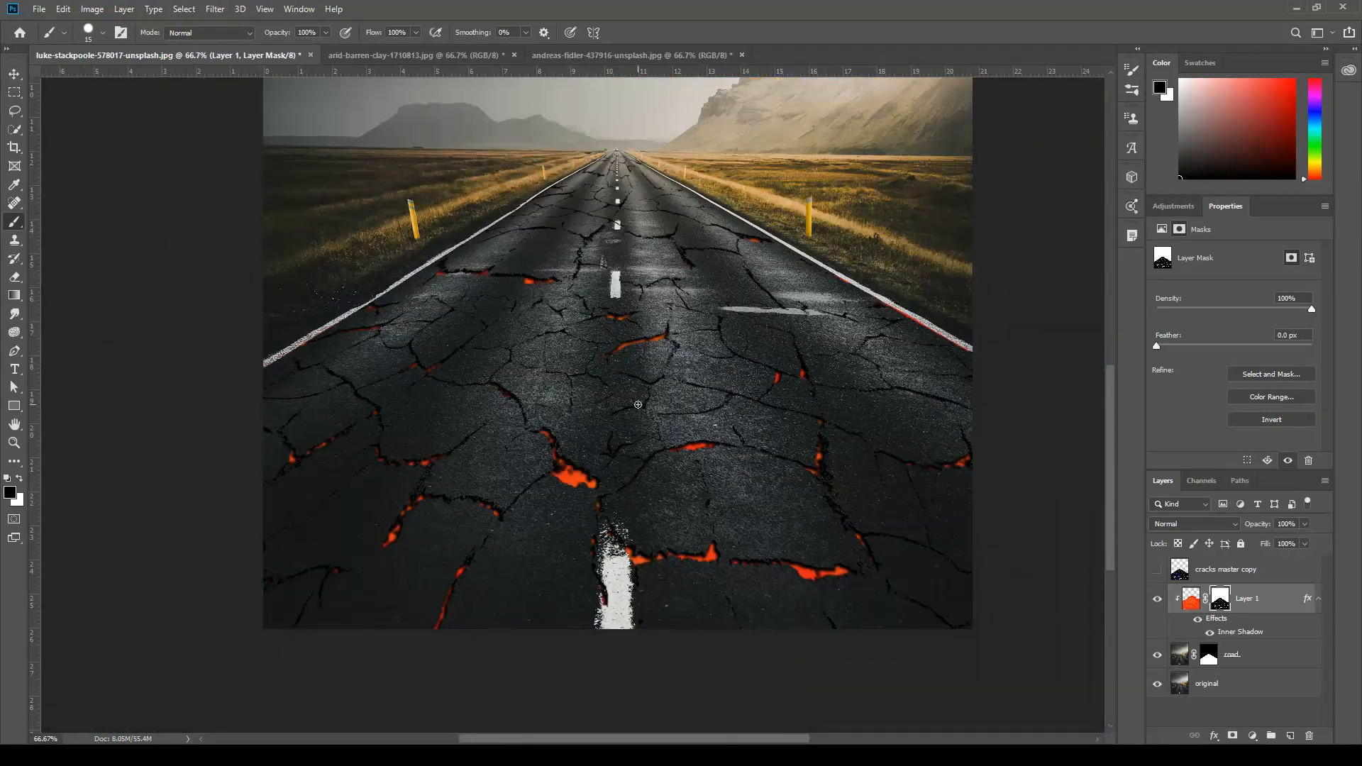
left_click_drag(741, 371, 714, 434)
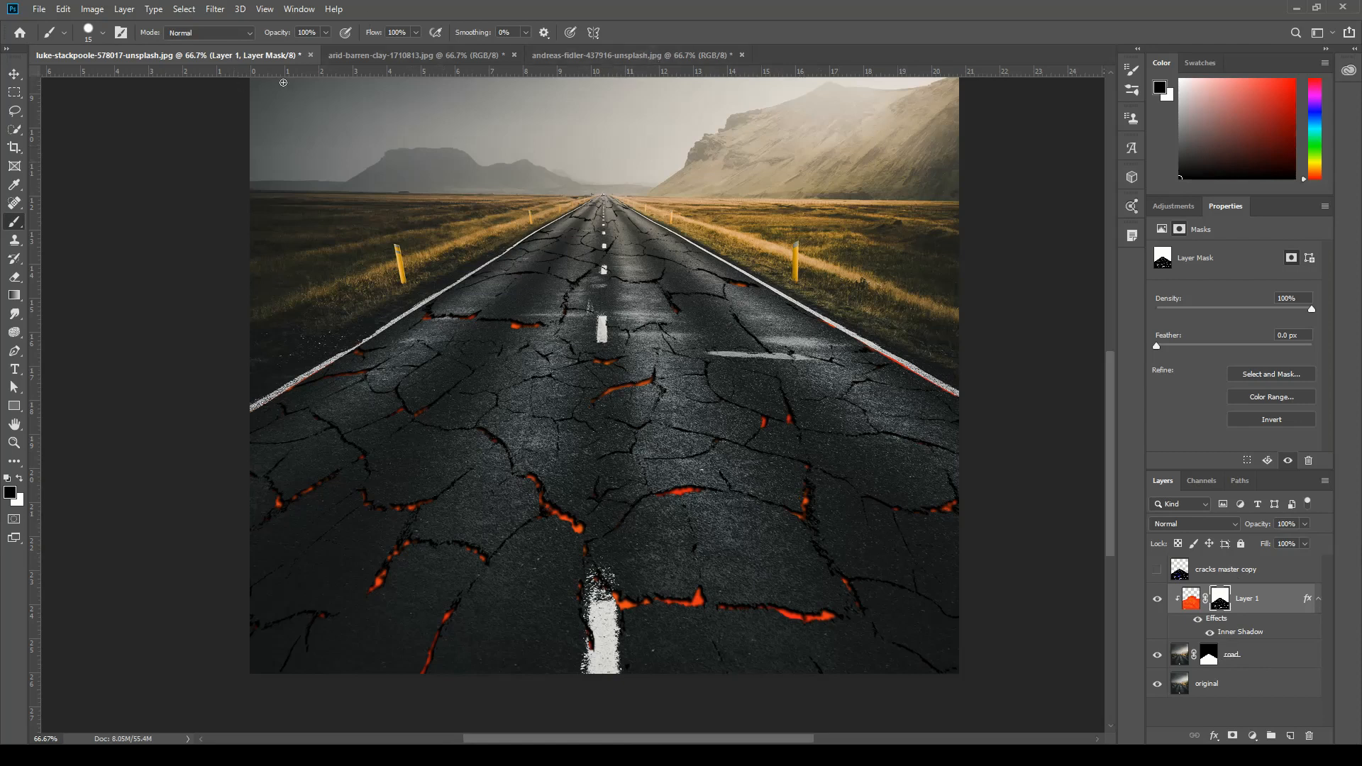
Copy the cracked-clay image into the portrait document as a new layer over the woman.
left_click(607, 56)
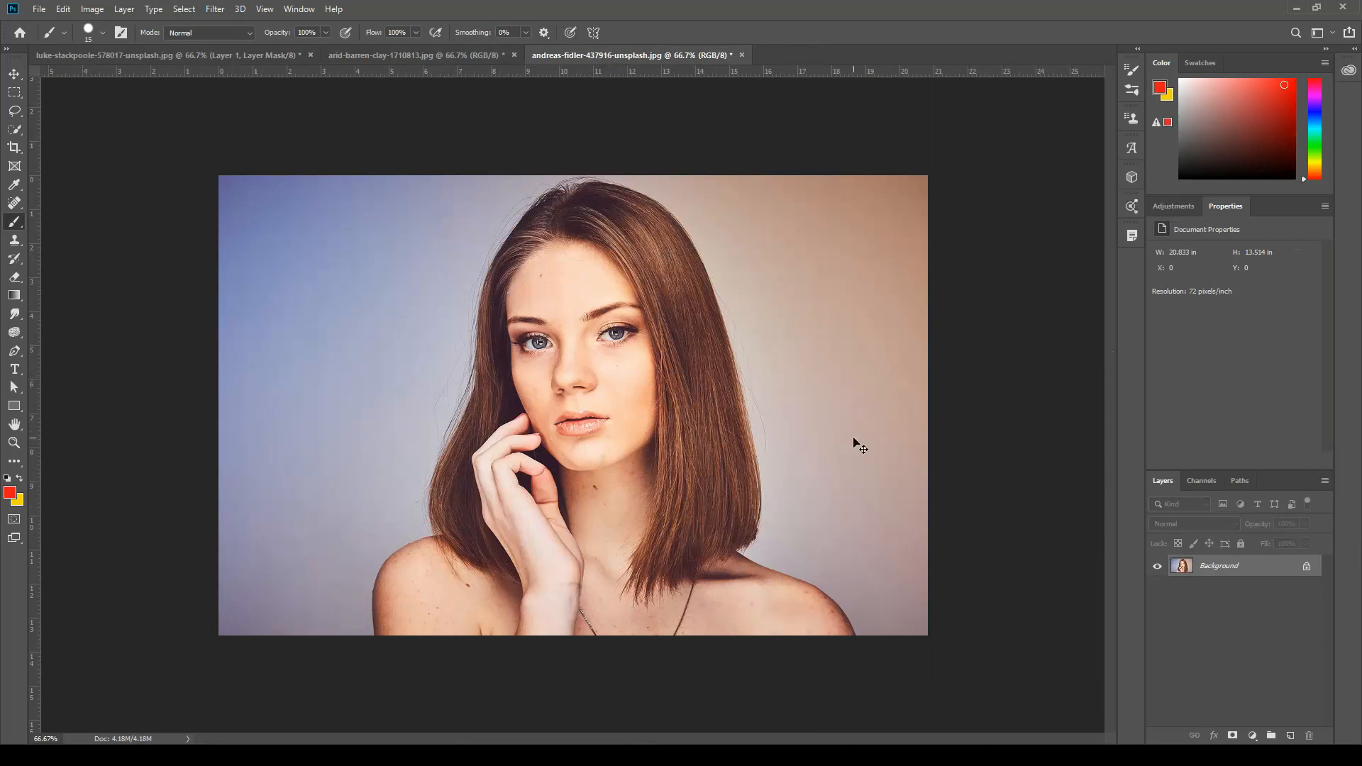
key("ctrl+plus")
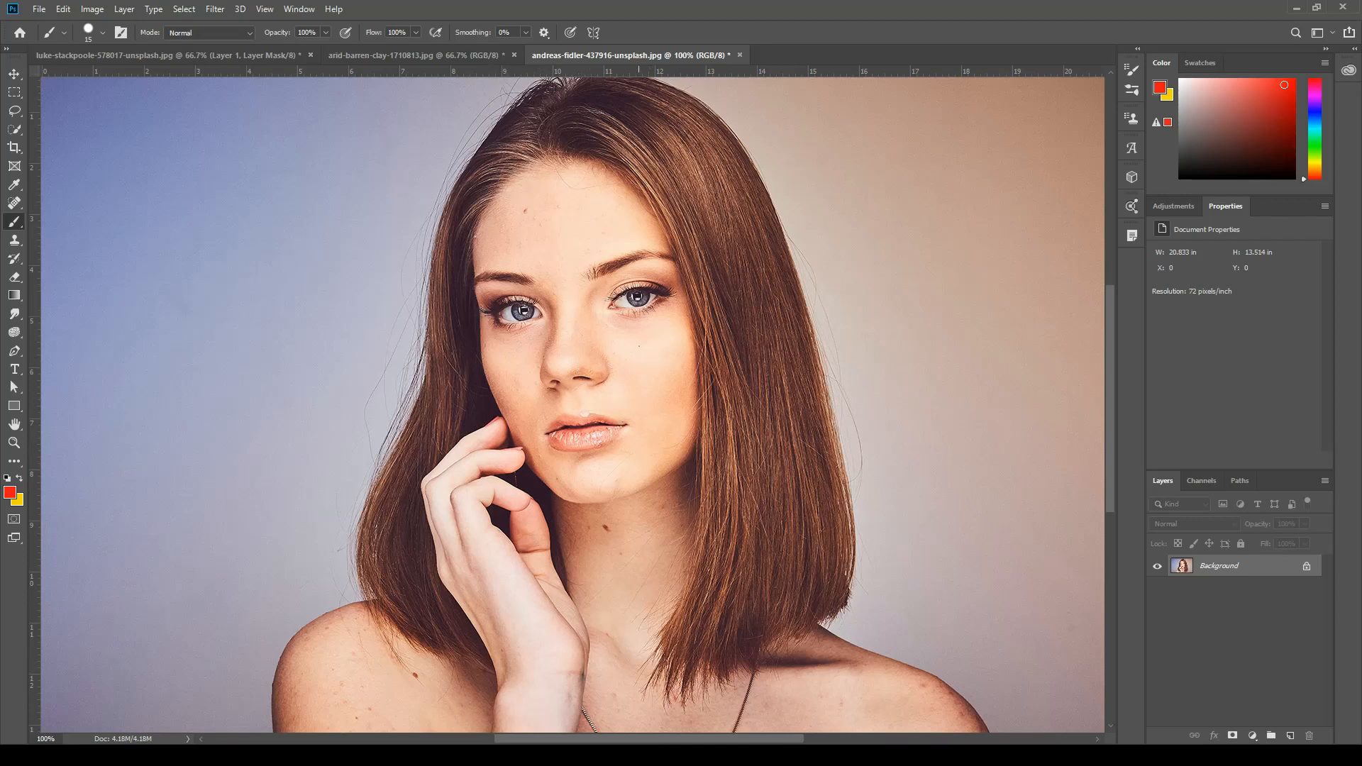
mouse_move(781, 561)
left_mouse_down()
mouse_move(755, 435)
mouse_move(774, 537)
left_mouse_up()
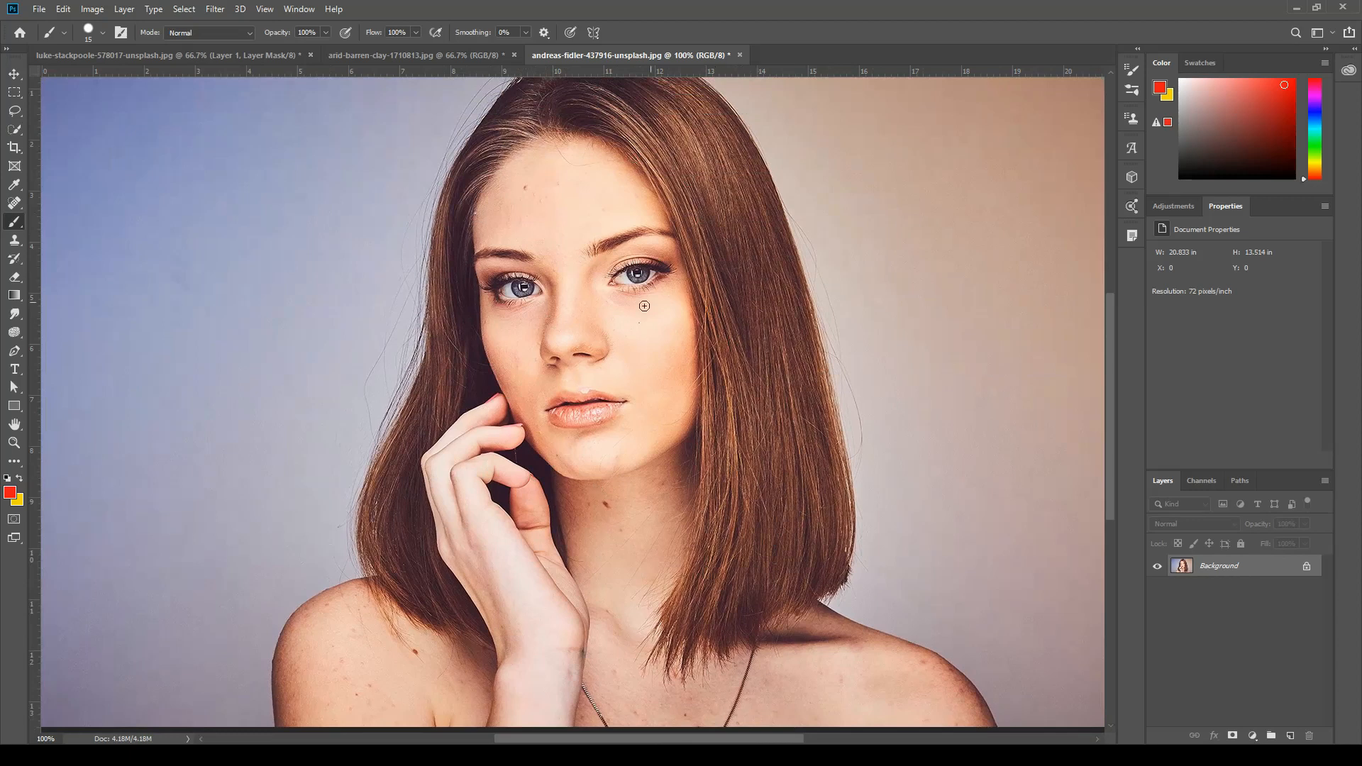
left_click(415, 54)
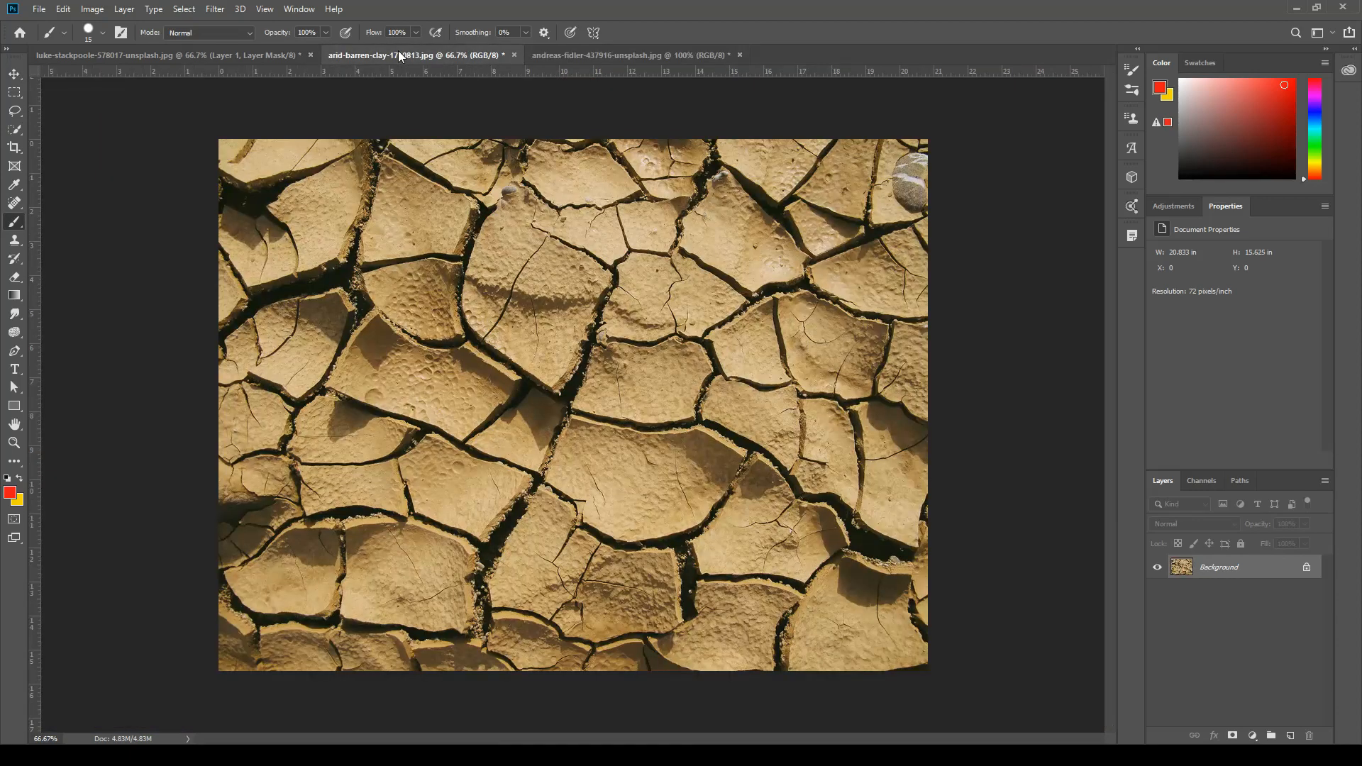
left_click(15, 74)
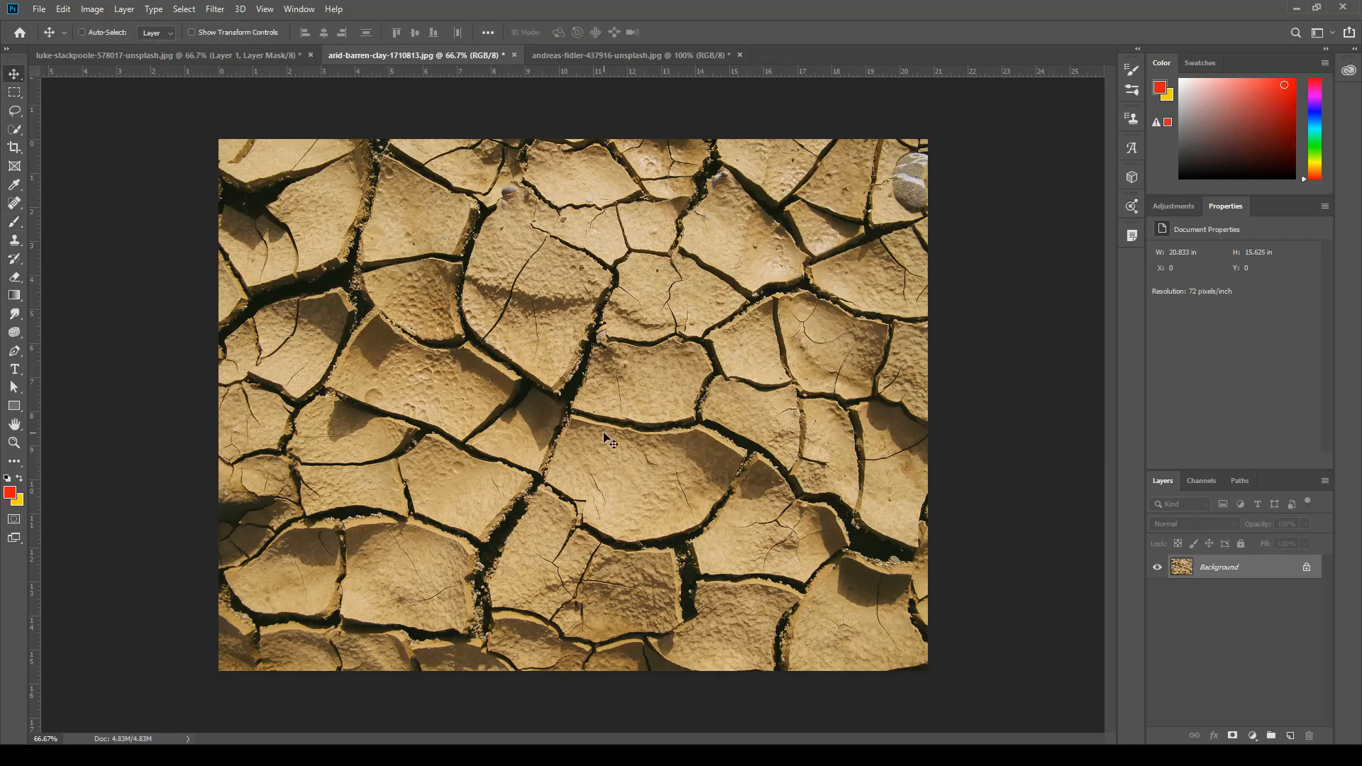
left_click_drag(602, 440, 573, 377)
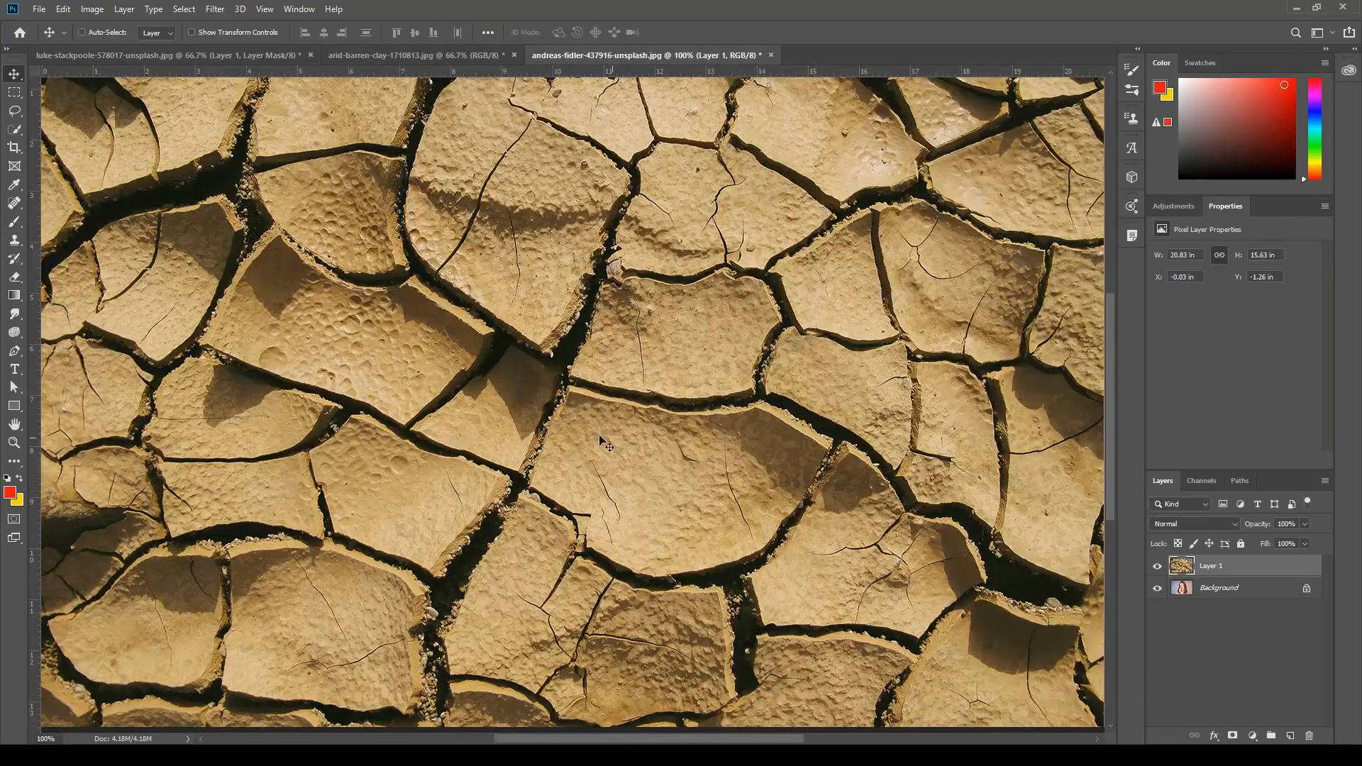
Scale the clay layer down proportionally to about 25% so it covers only the middle of the face.
key("ctrl+minus")
key("ctrl+minus")
key("ctrl+minus")
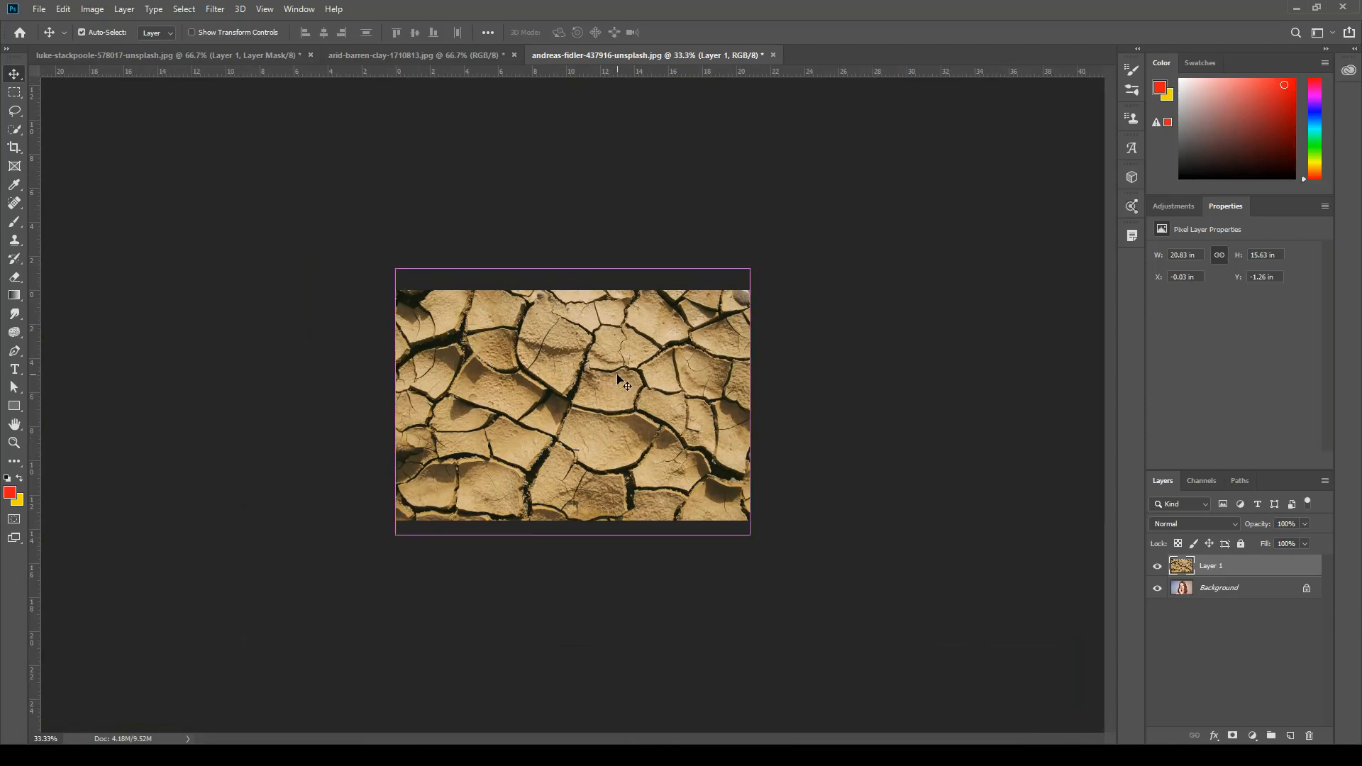
key("ctrl+t")
left_click_drag(395, 268, 567, 379)
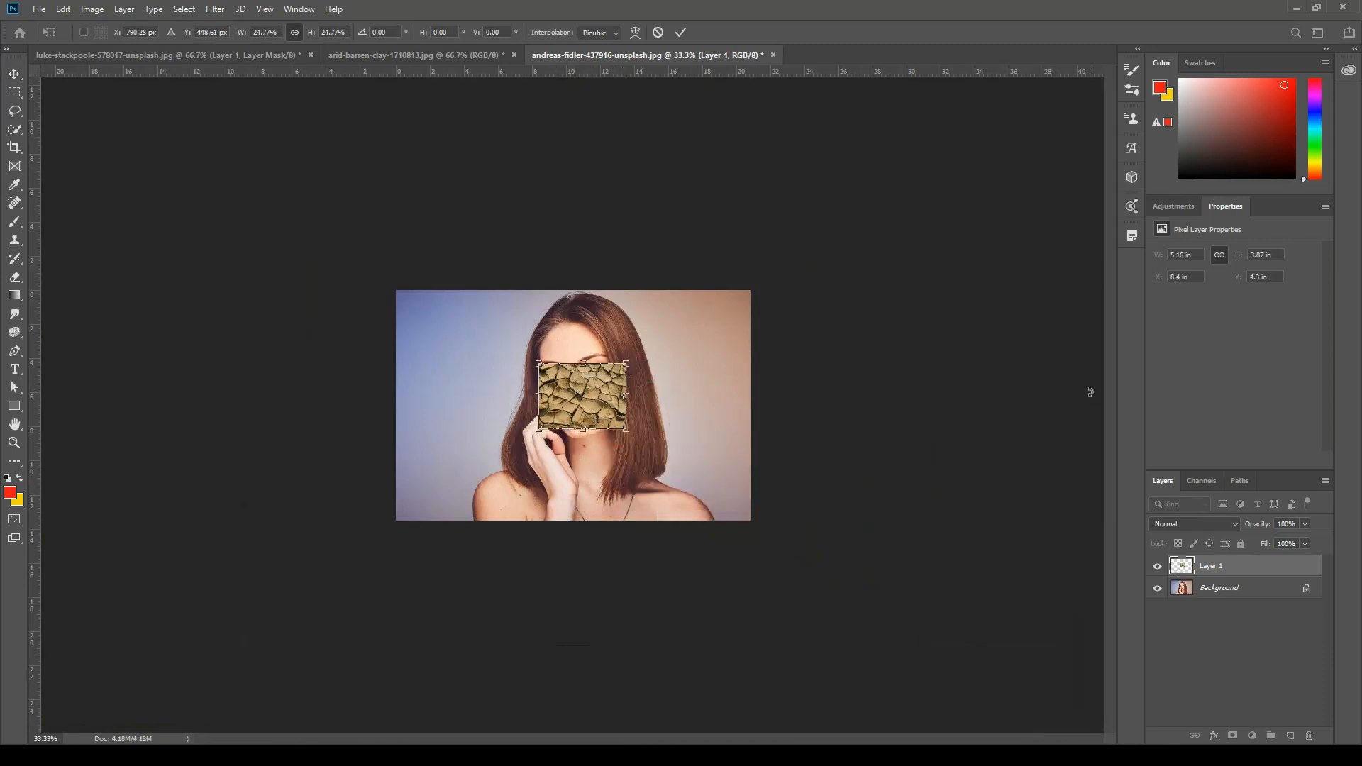
Rotate the clay layer about -11°, position it over the nose, mouth and chin, and apply the transform.
key("ctrl+1")
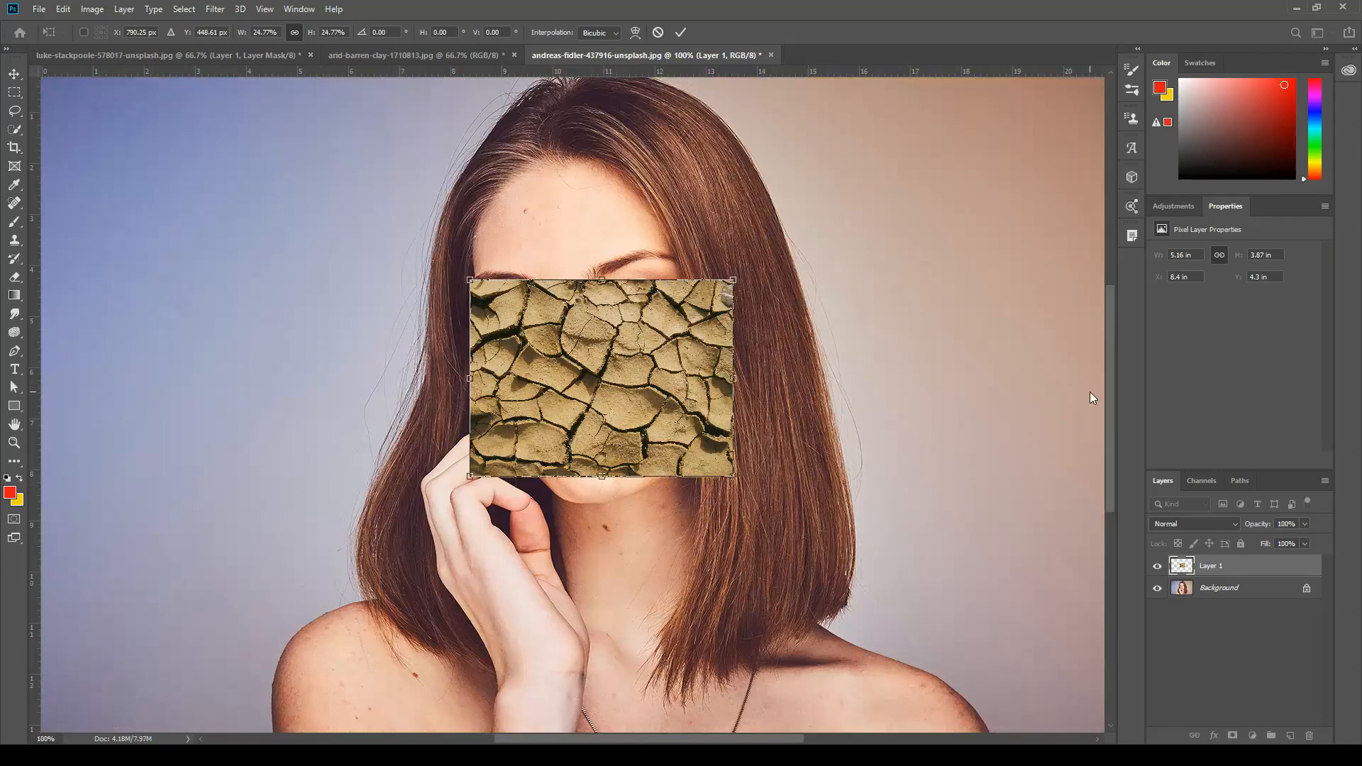
key("ctrl+plus")
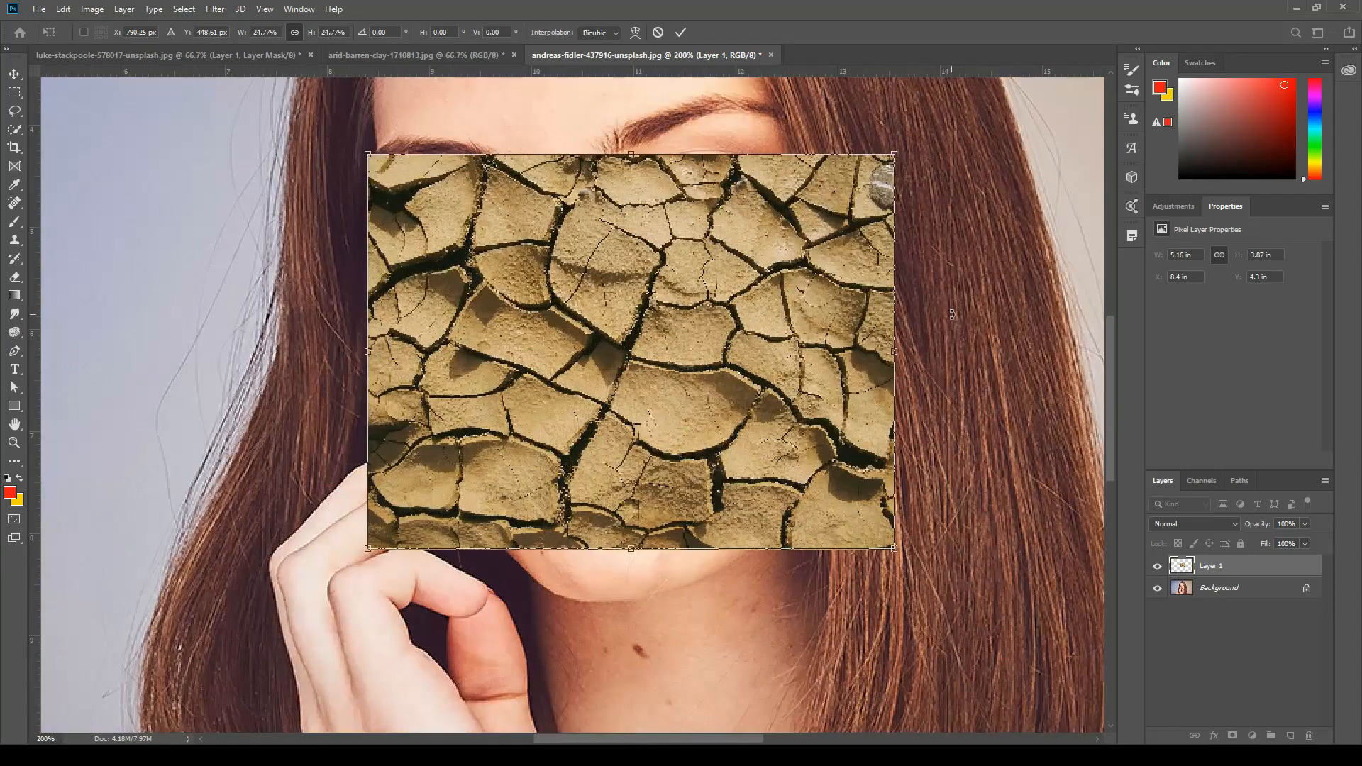
key("ctrl+minus")
key("ctrl+plus")
left_click_drag(968, 319, 964, 448)
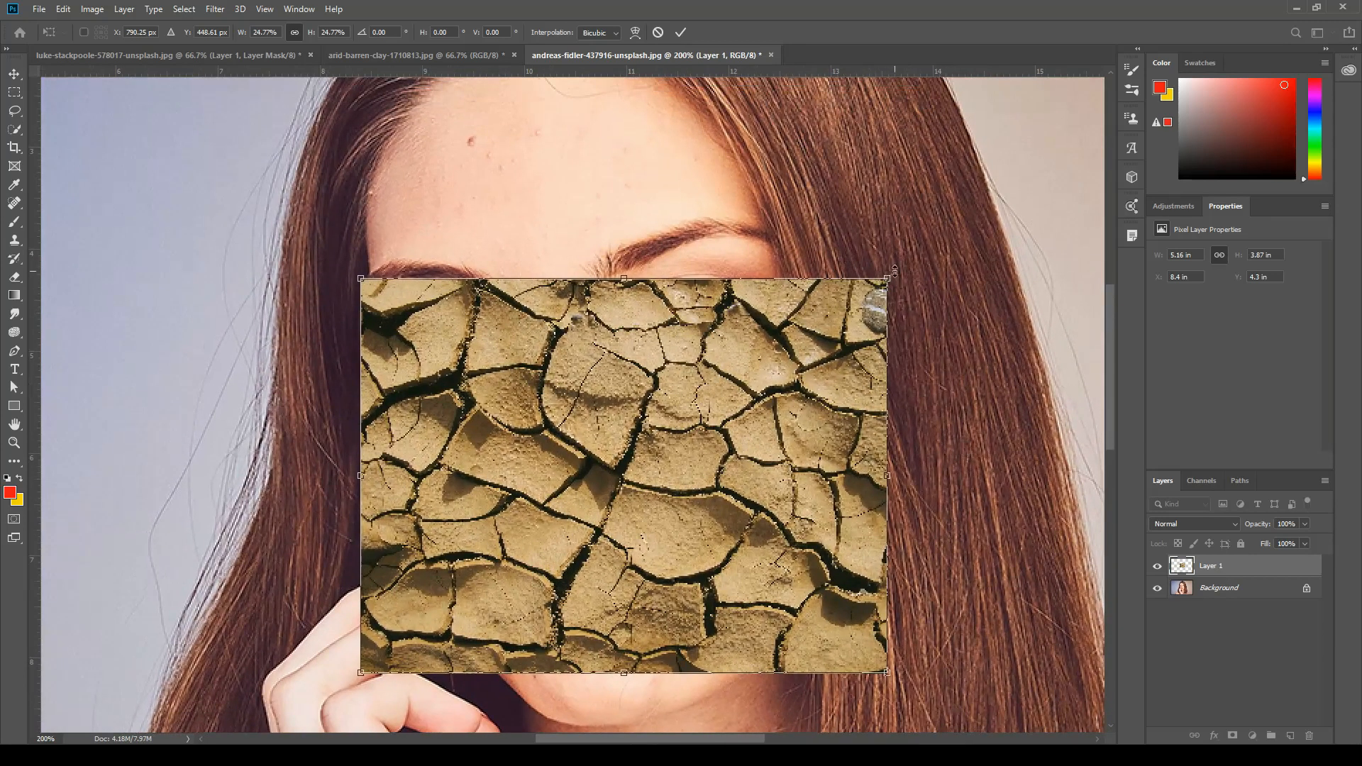
left_click_drag(899, 266, 889, 176)
left_click_drag(662, 421, 628, 472)
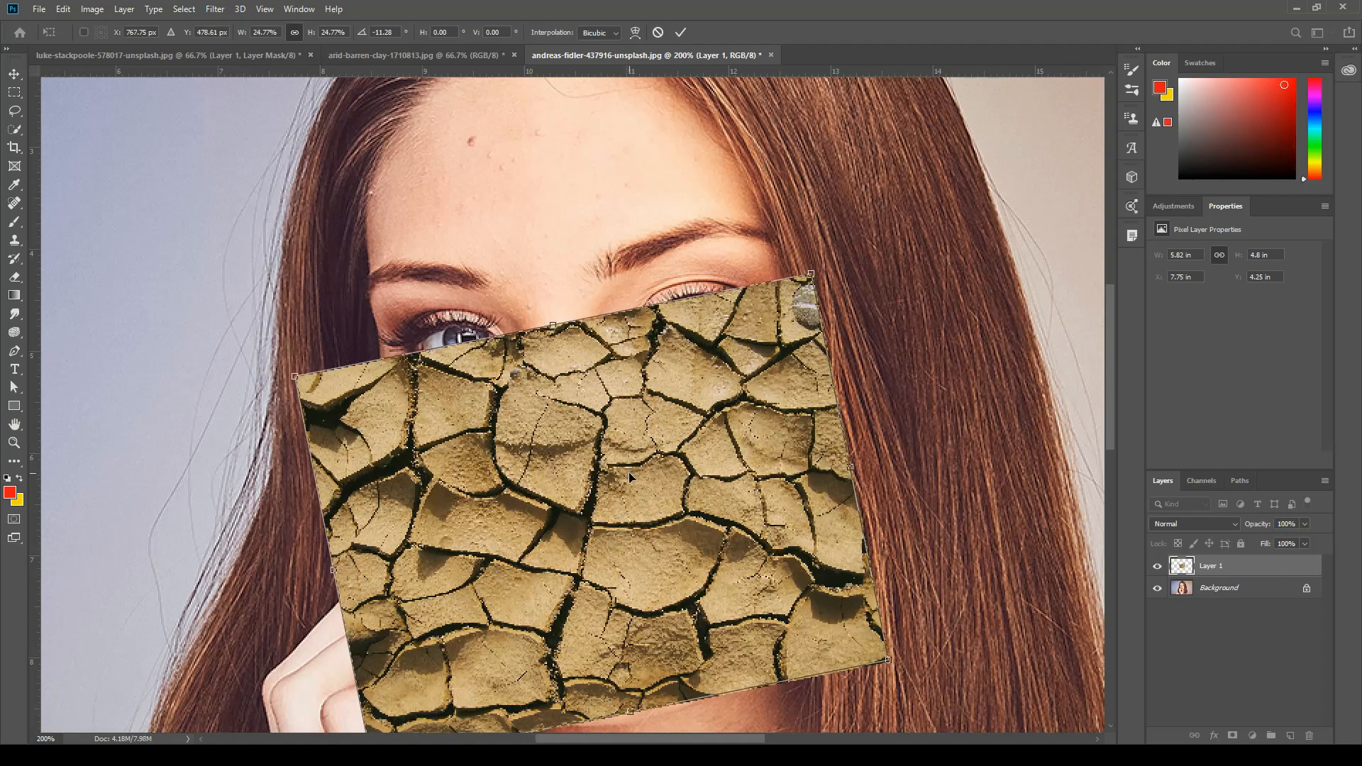
key("Return")
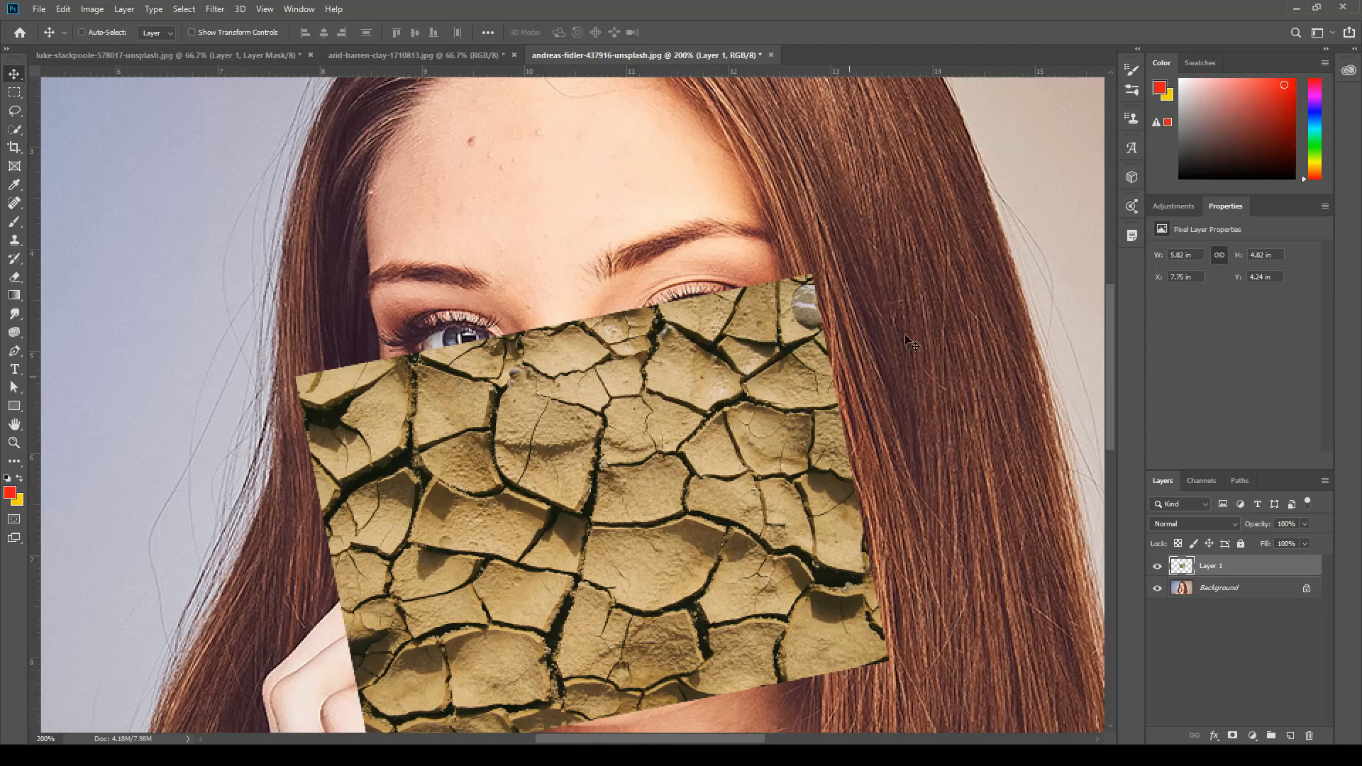
Rename the clay layer to cracks and set its blend mode to Multiply.
double_click(1212, 566)
type("cracks")
left_click(1230, 526)
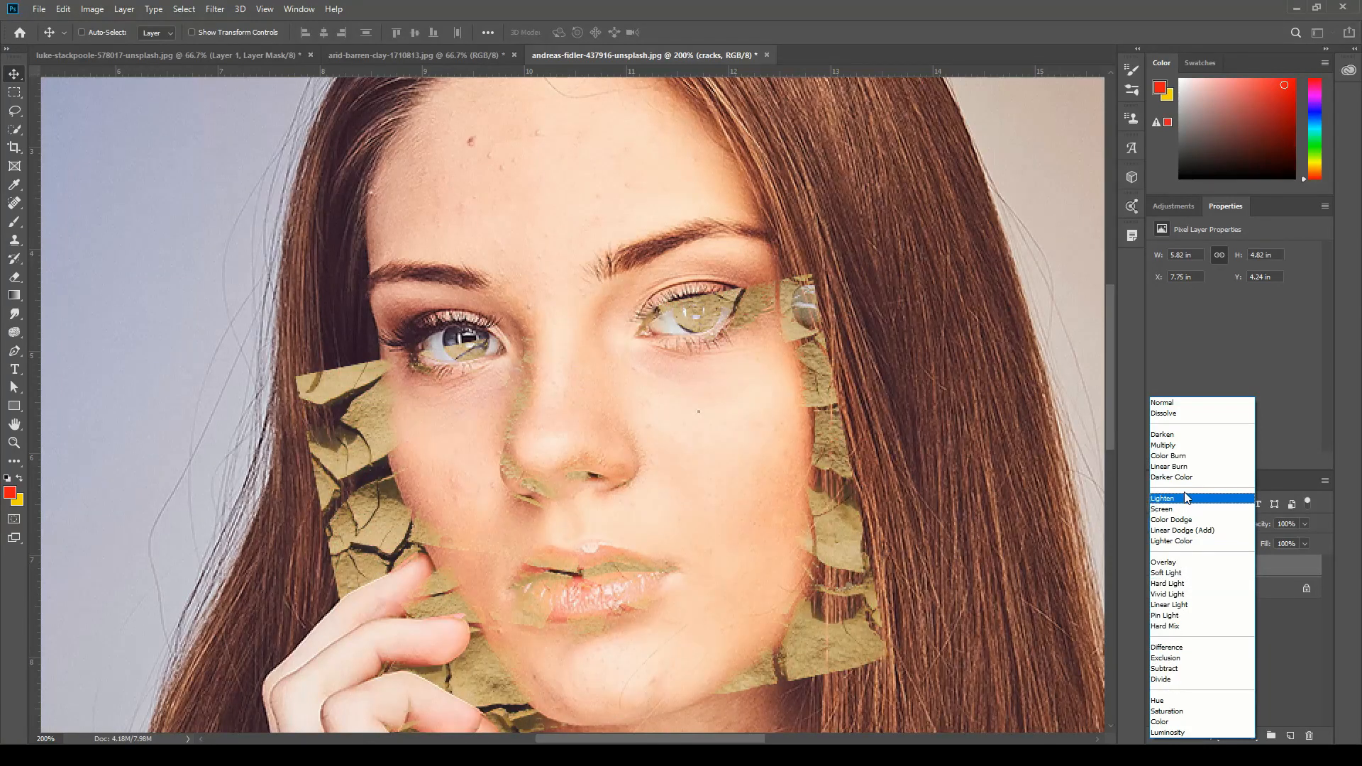
left_click(1175, 446)
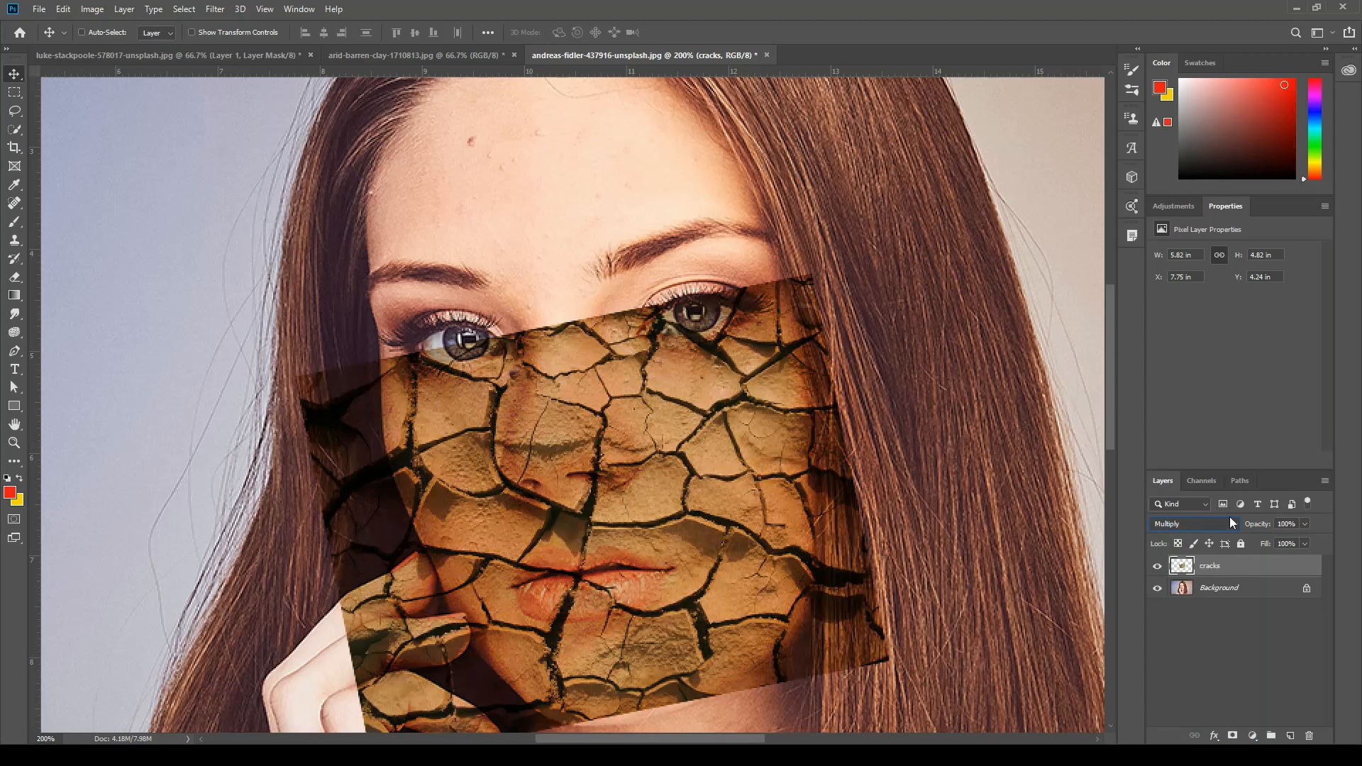
Nudge the cracks layer slightly and warp its lower corners inward towards the jaw on both sides.
mouse_move(662, 531)
left_mouse_down()
mouse_move(649, 549)
mouse_move(663, 470)
mouse_move(662, 543)
mouse_move(666, 531)
left_mouse_up()
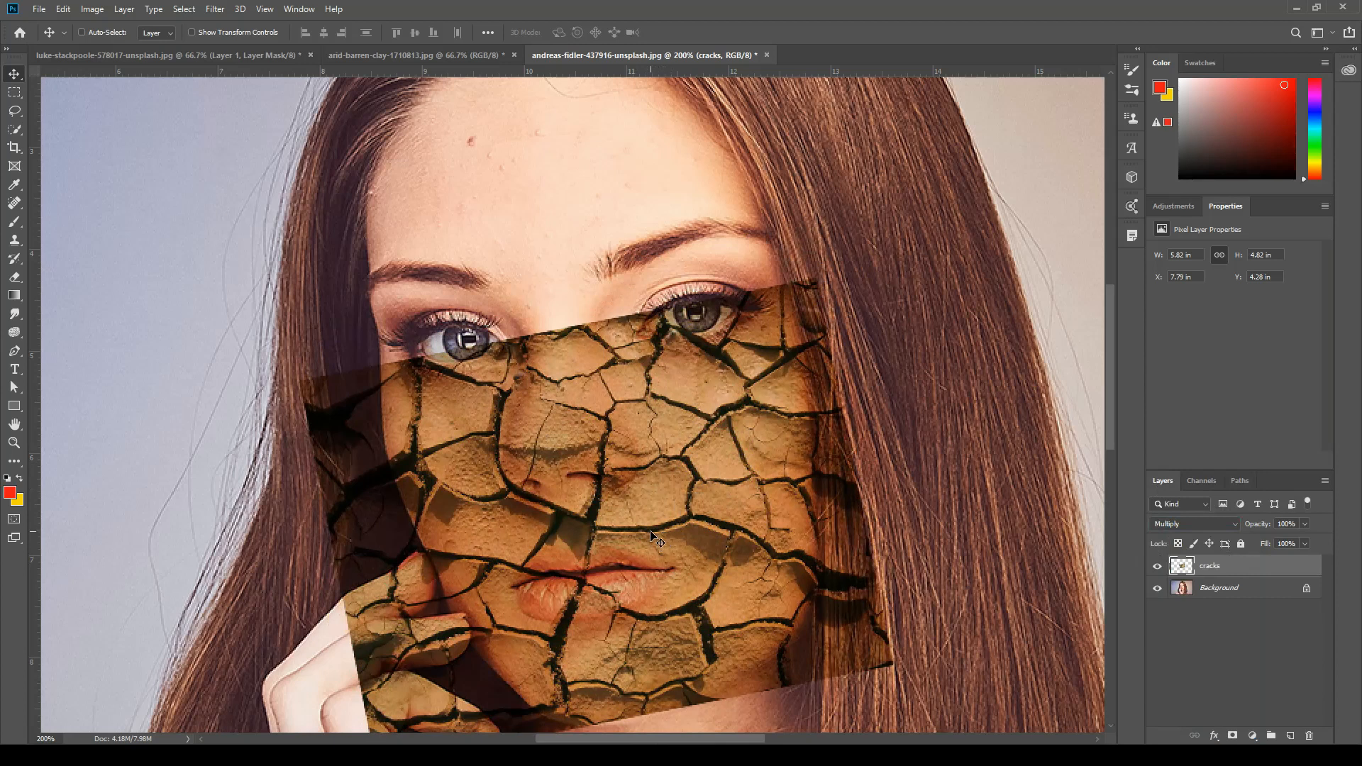
key("ctrl+t")
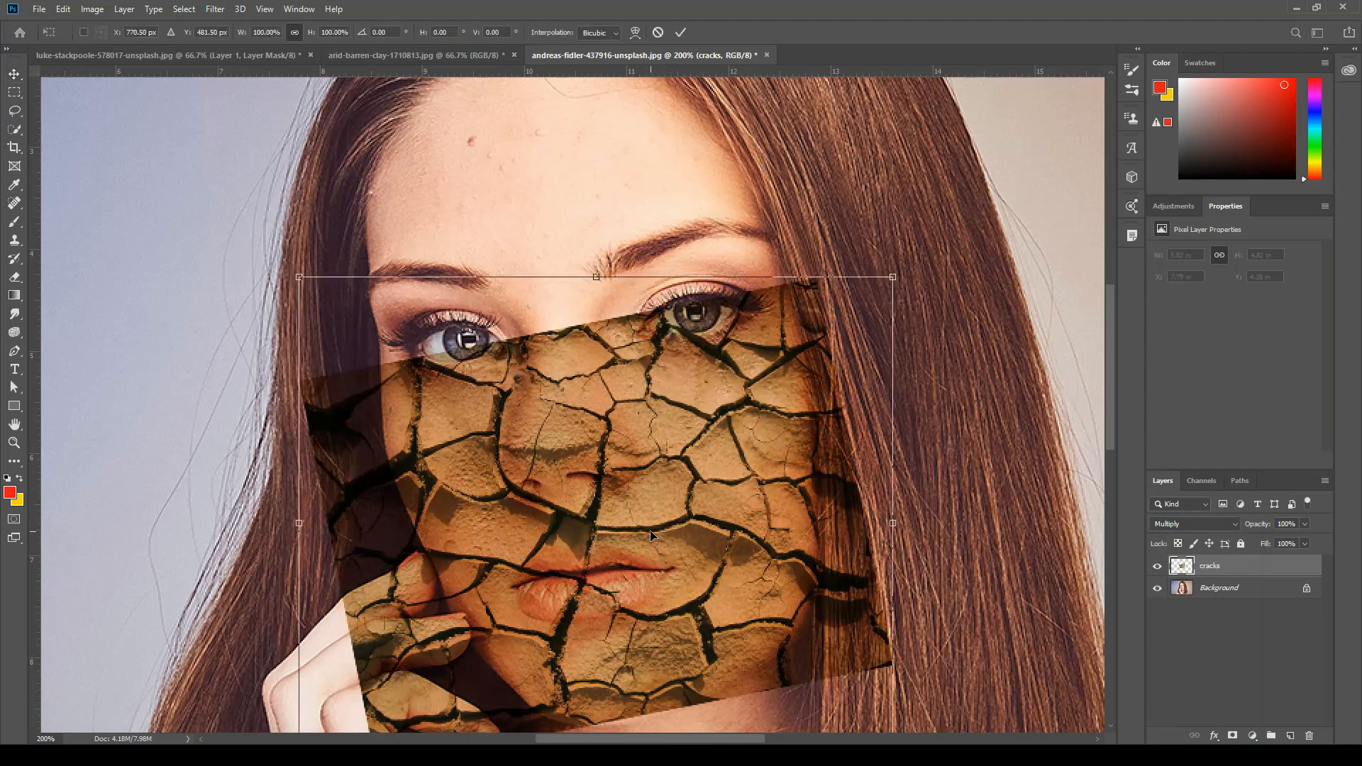
left_click_drag(653, 516, 674, 418)
right_click(641, 435)
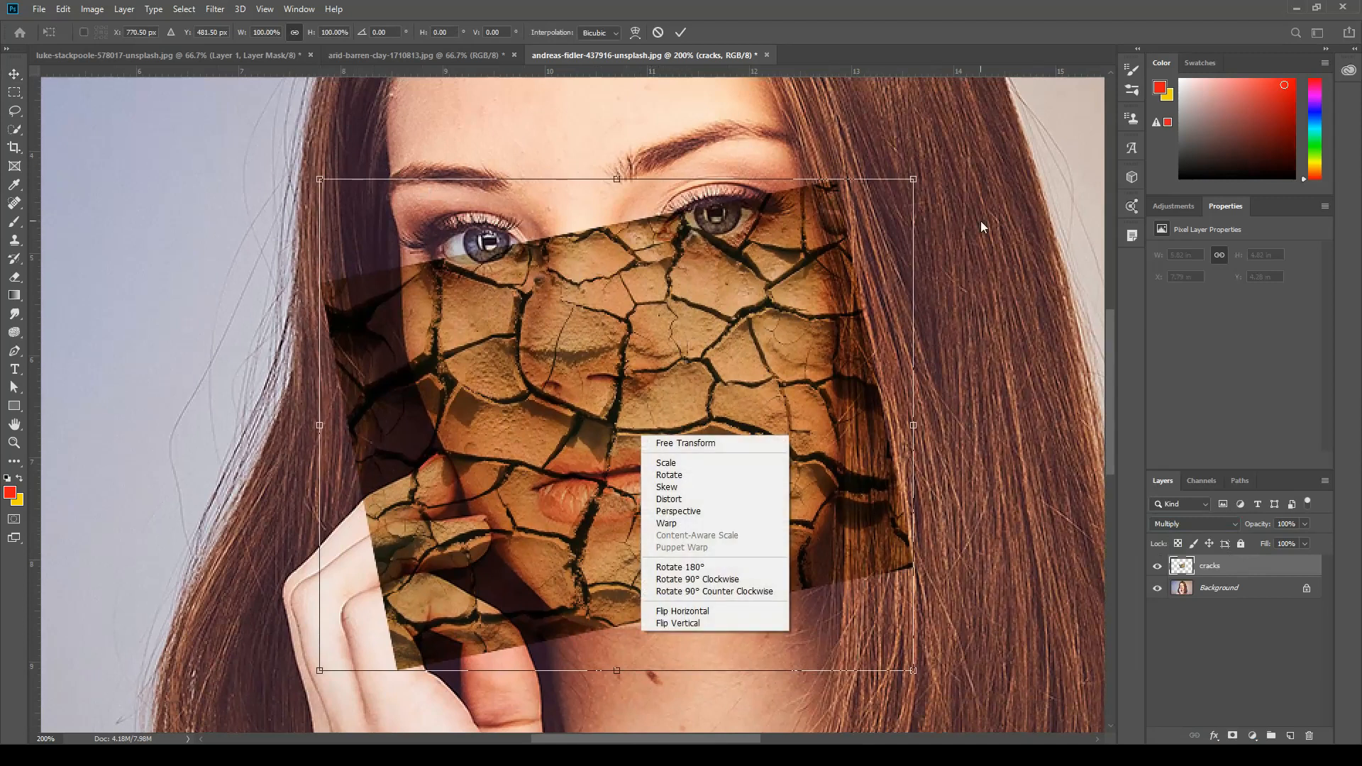
left_click(672, 529)
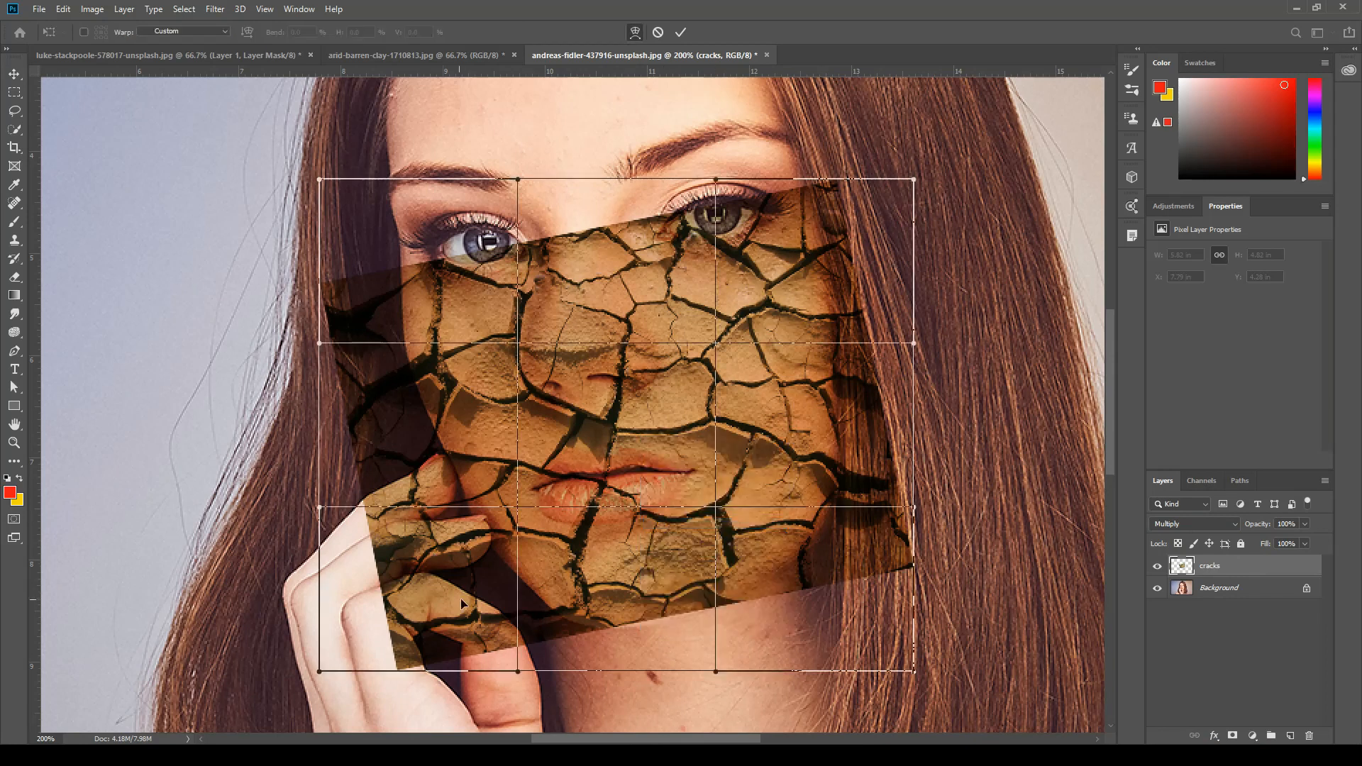
left_click_drag(461, 598, 567, 563)
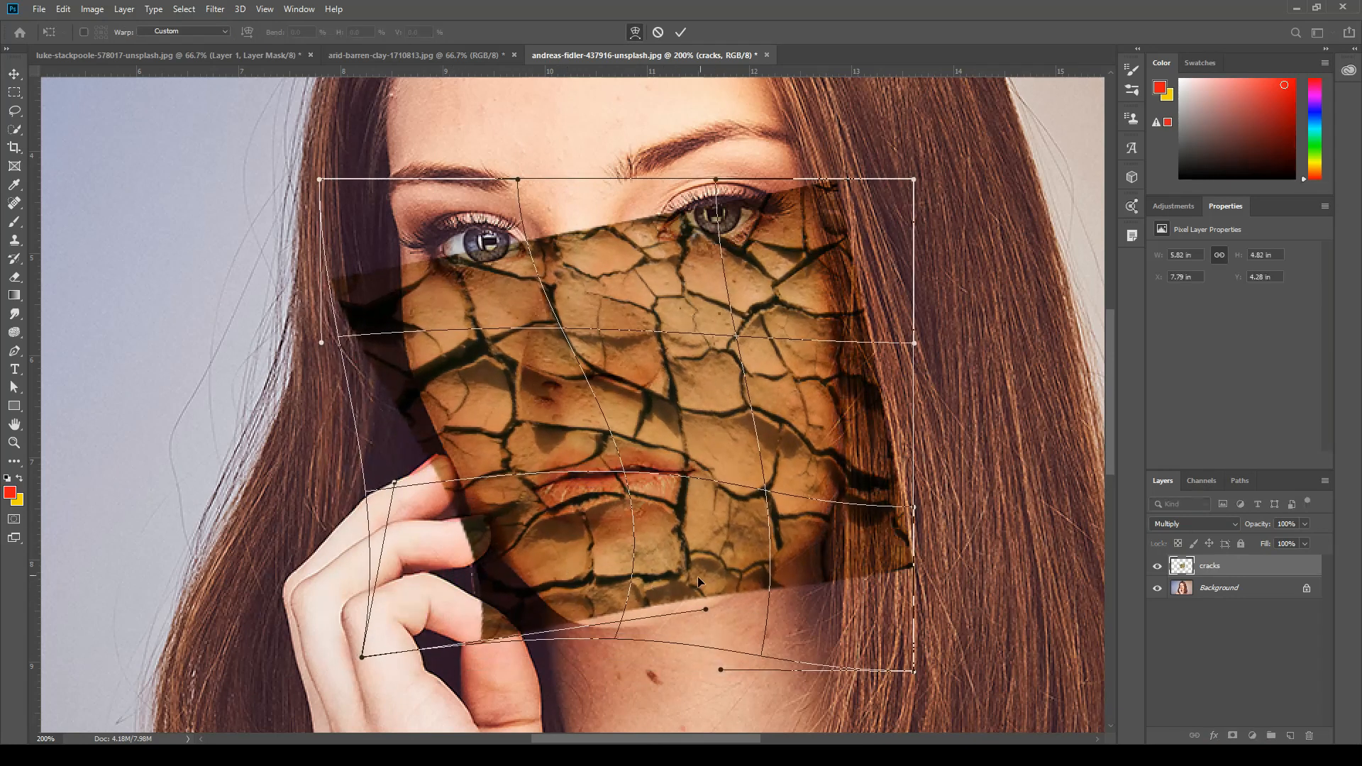
left_click_drag(700, 578, 705, 587)
left_click_drag(823, 552, 809, 428)
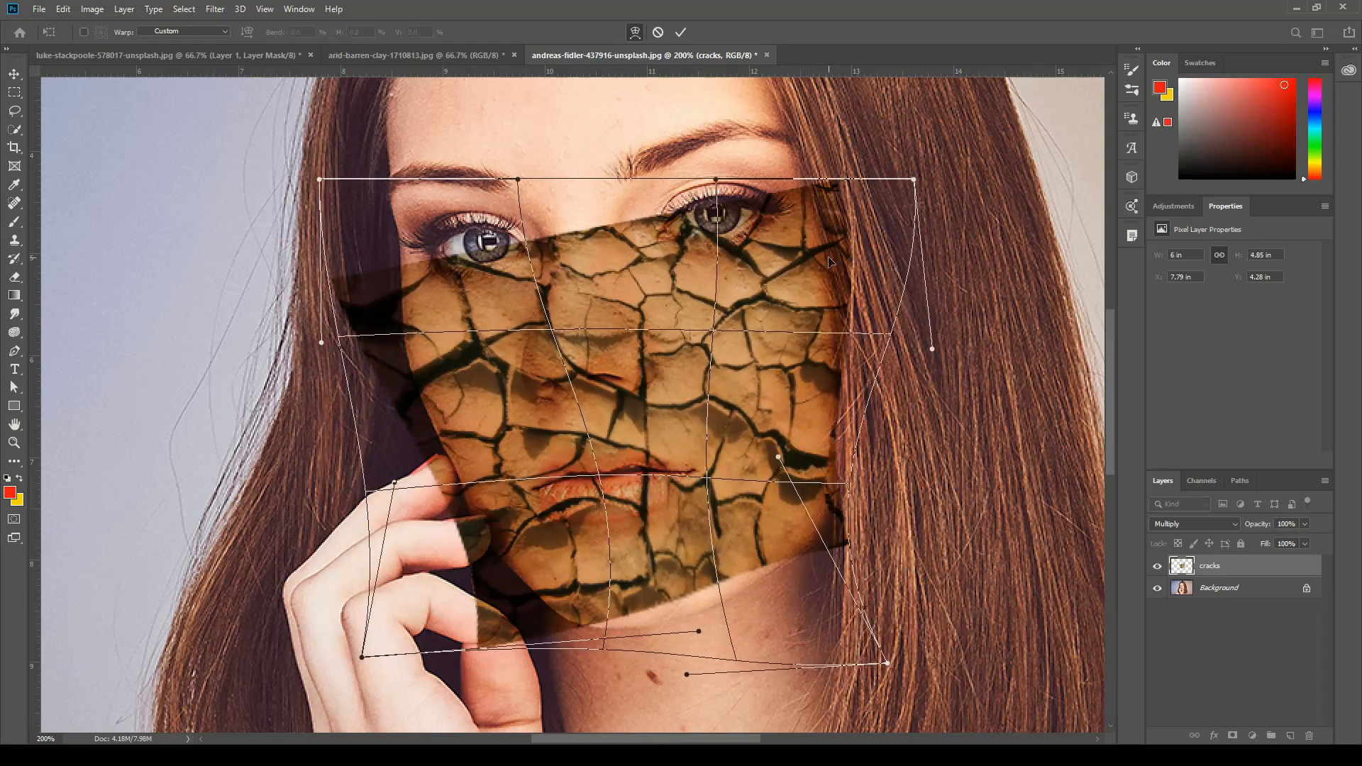
Warp the upper-right part and left edge of the cracks texture inward to follow the outlines of the cheeks.
left_click_drag(831, 262, 800, 437)
left_click_drag(430, 397, 446, 317)
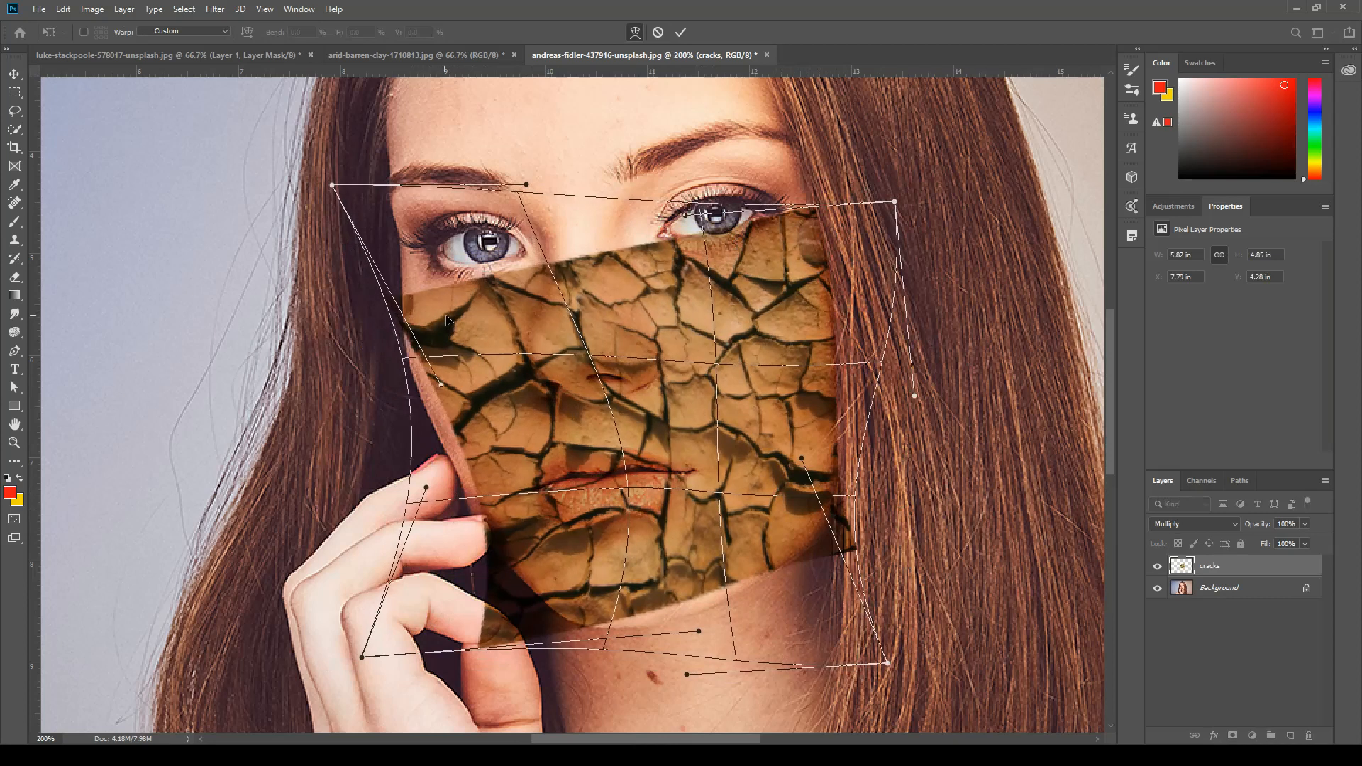
left_click_drag(464, 419, 413, 413)
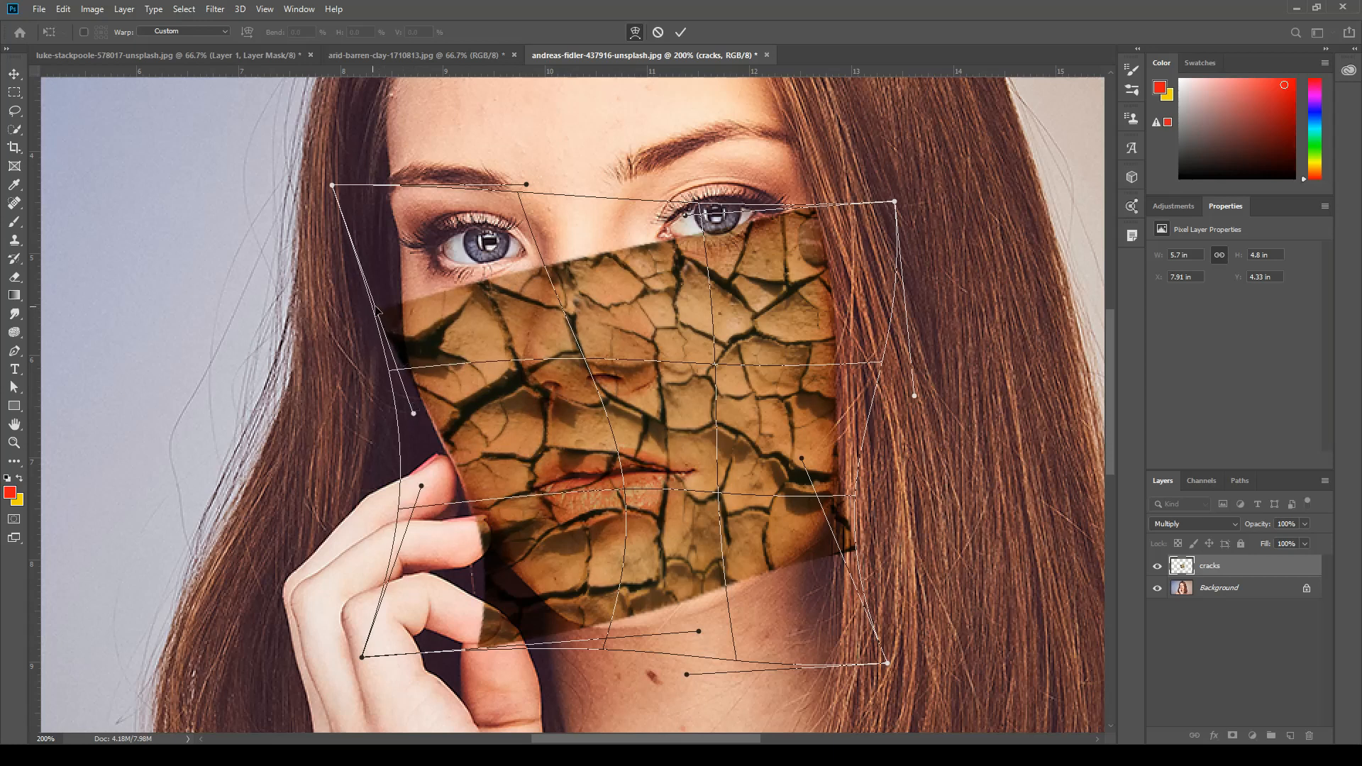
left_click_drag(376, 306, 387, 311)
mouse_move(500, 430)
left_mouse_down()
mouse_move(465, 428)
mouse_move(478, 429)
left_mouse_up()
Warp the lower-left corner and bottom edge of the cracks texture around the chin and the jaw beside the fingers.
left_click_drag(476, 656, 550, 570)
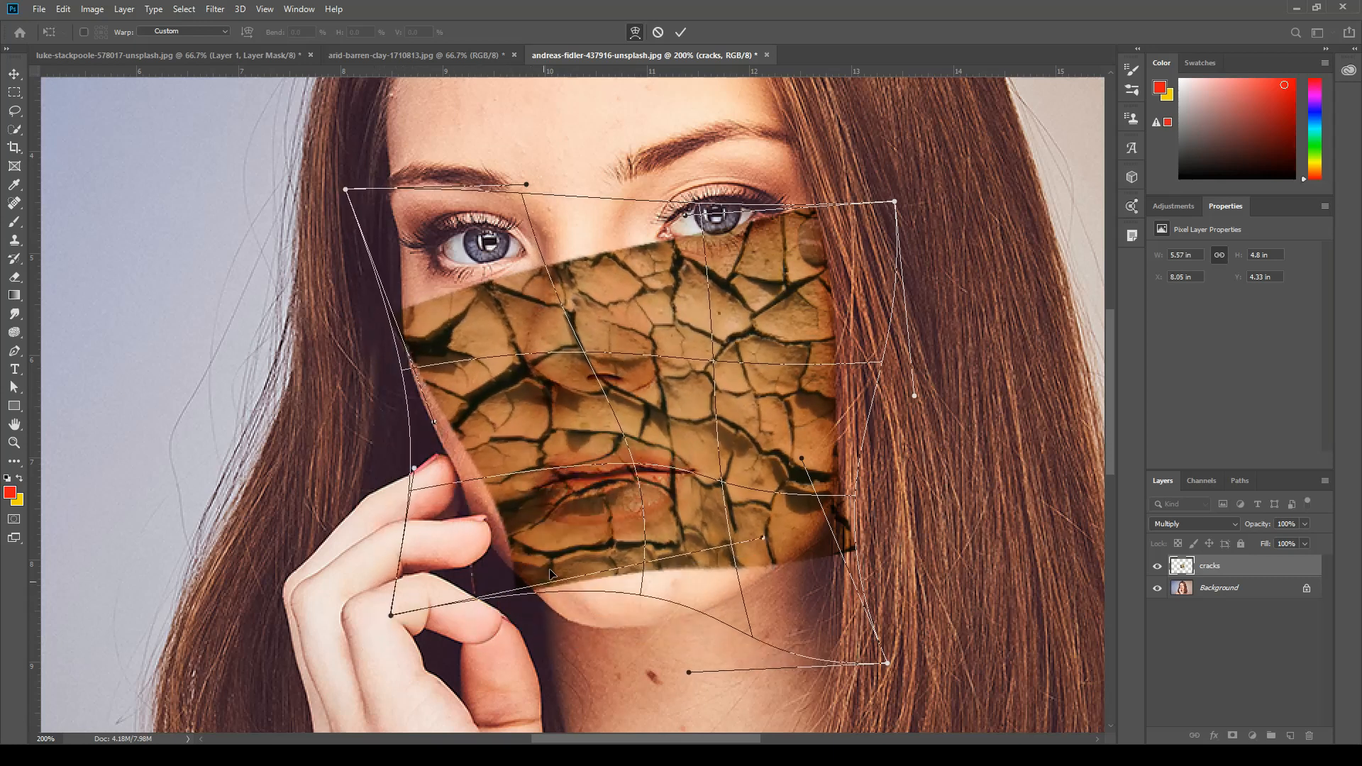
left_click_drag(638, 559, 633, 657)
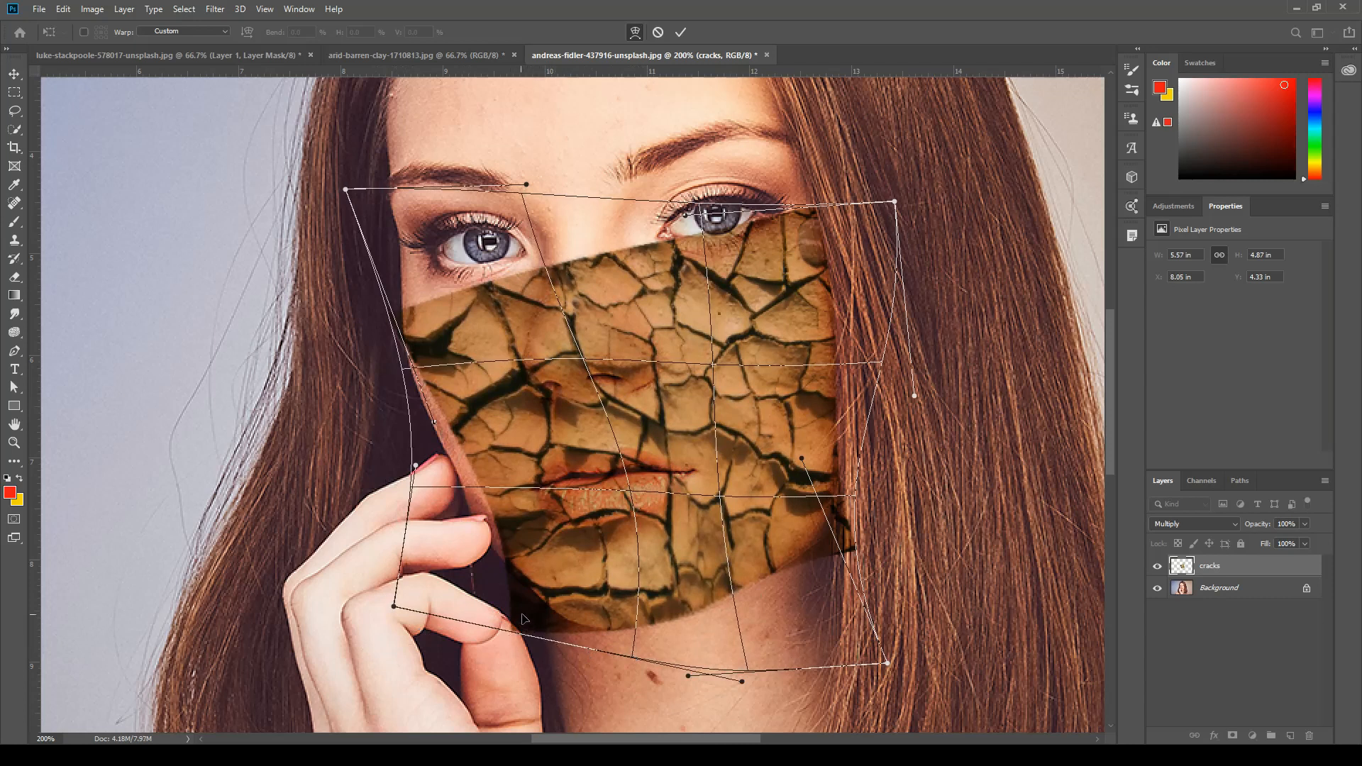
left_click_drag(523, 619, 494, 615)
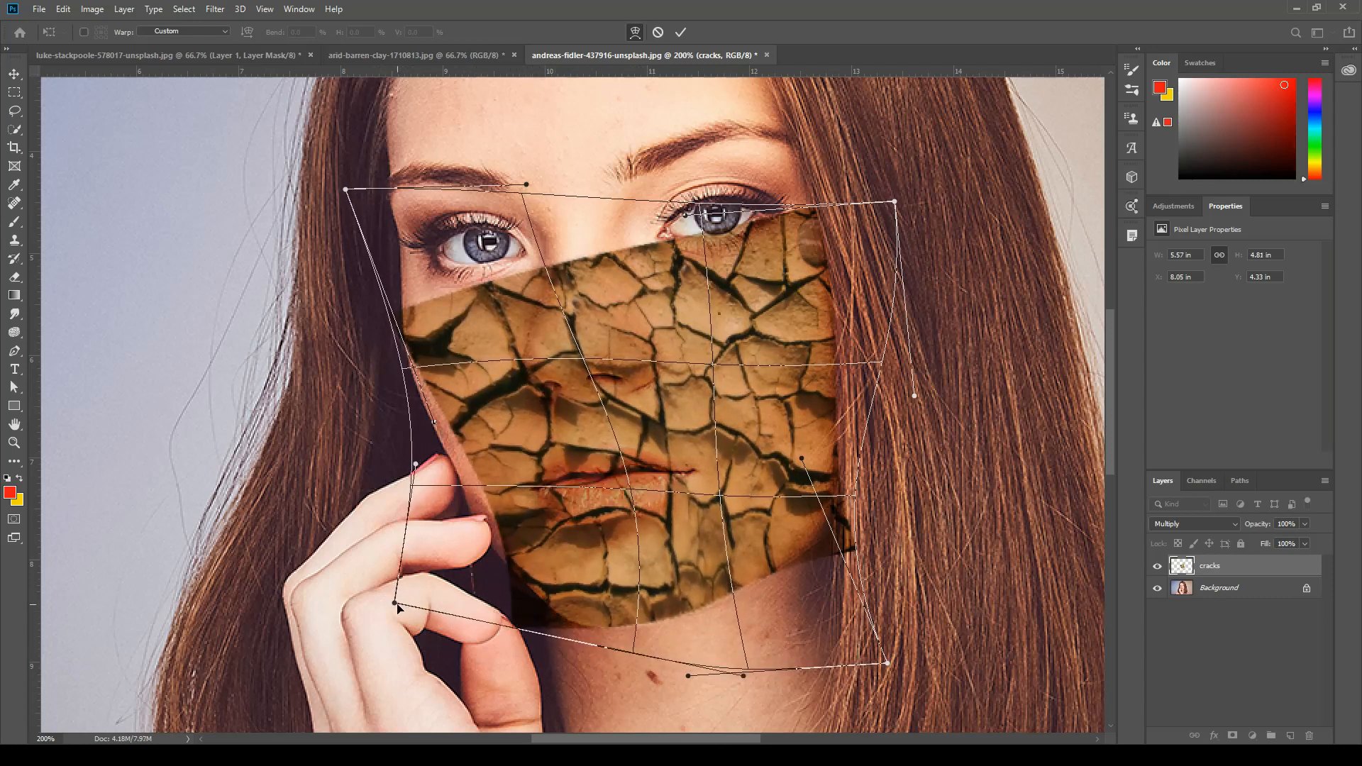
left_click_drag(396, 604, 467, 569)
left_click_drag(543, 450, 510, 471)
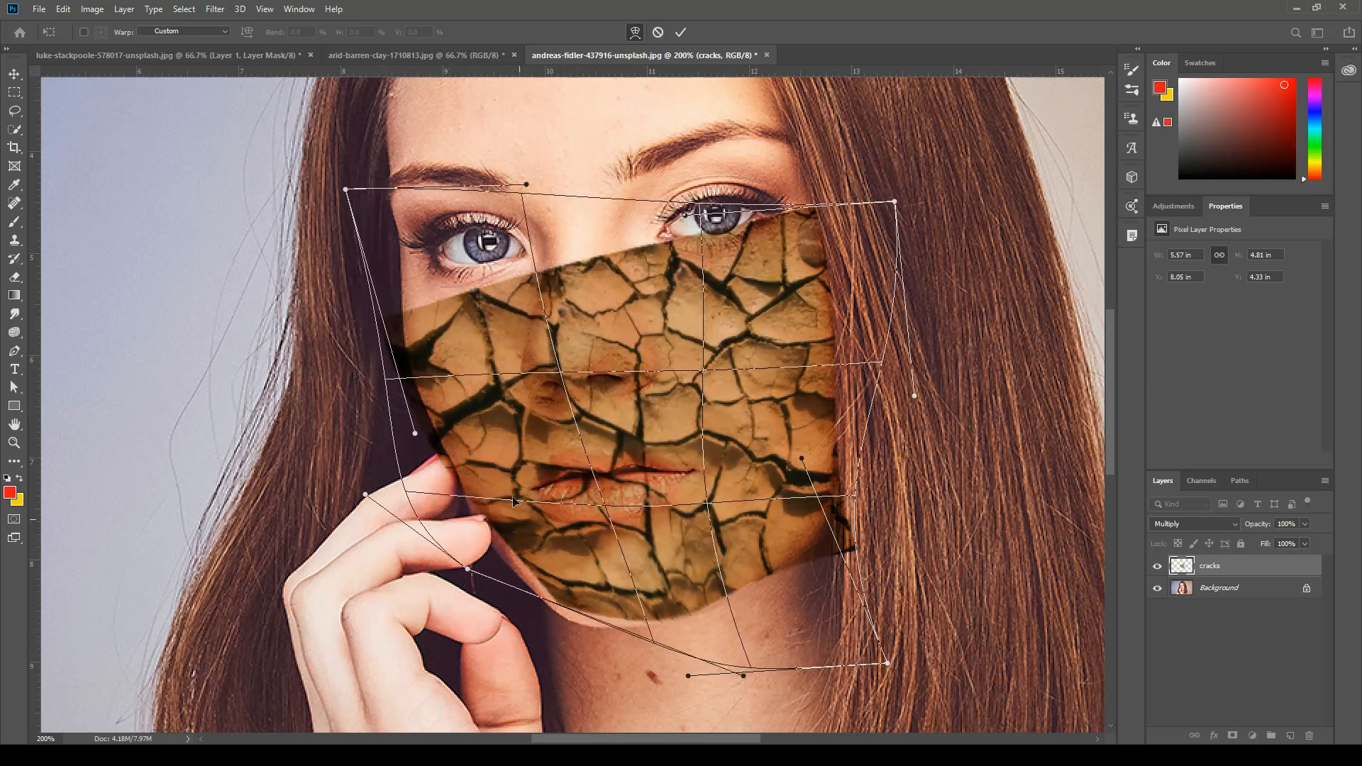
left_click_drag(545, 555, 565, 592)
Refine the warp along the right jaw, left cheek and nose bridge, and apply it to the cracks layer.
left_click_drag(845, 547, 827, 514)
left_click_drag(772, 549, 775, 541)
left_click_drag(749, 466, 769, 482)
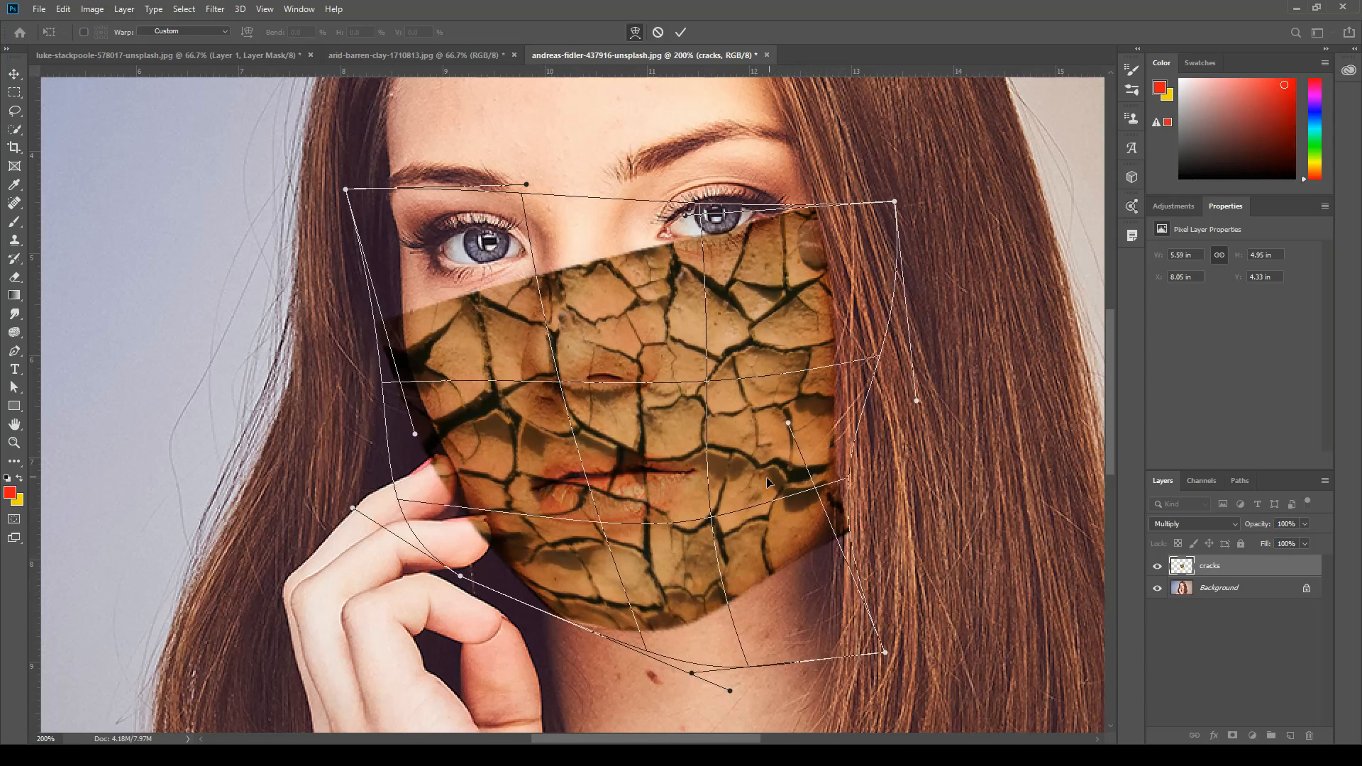
left_click_drag(820, 432, 822, 431)
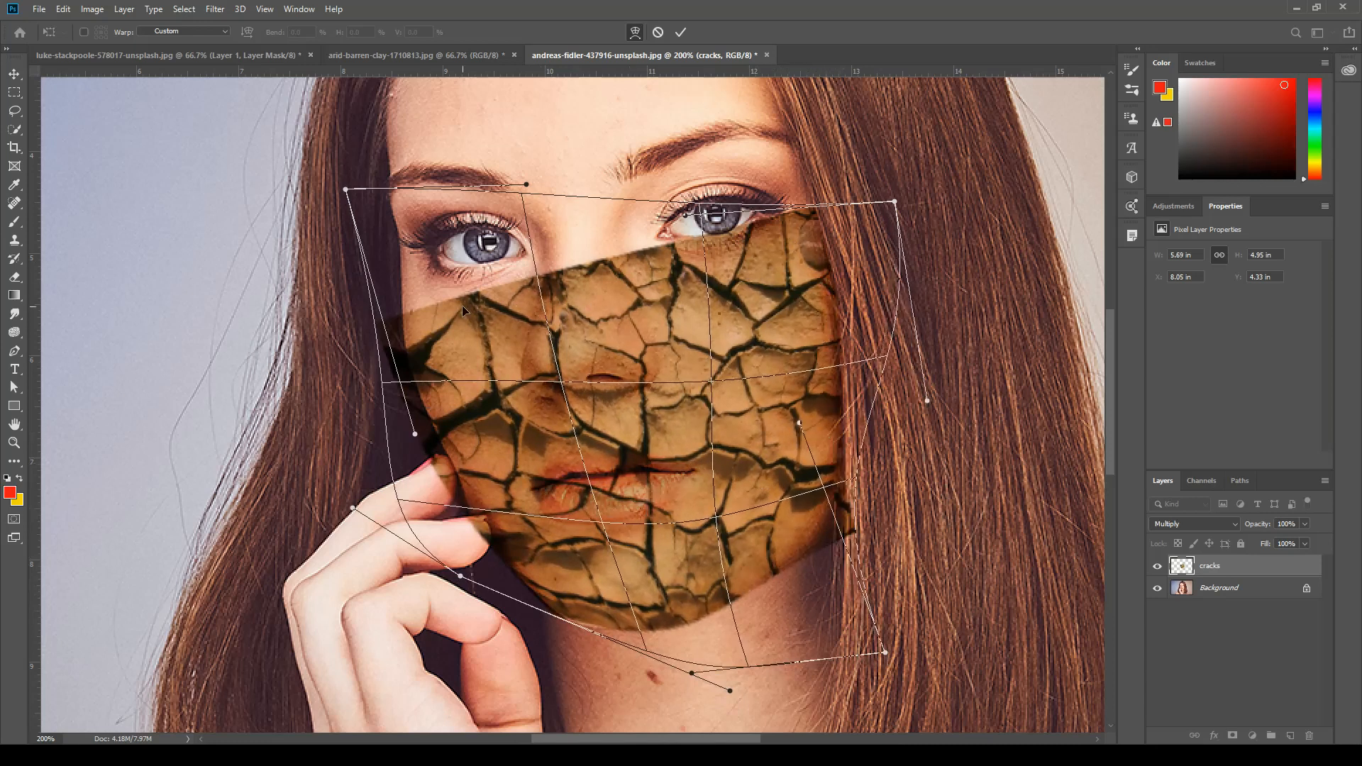
left_click_drag(389, 272, 408, 207)
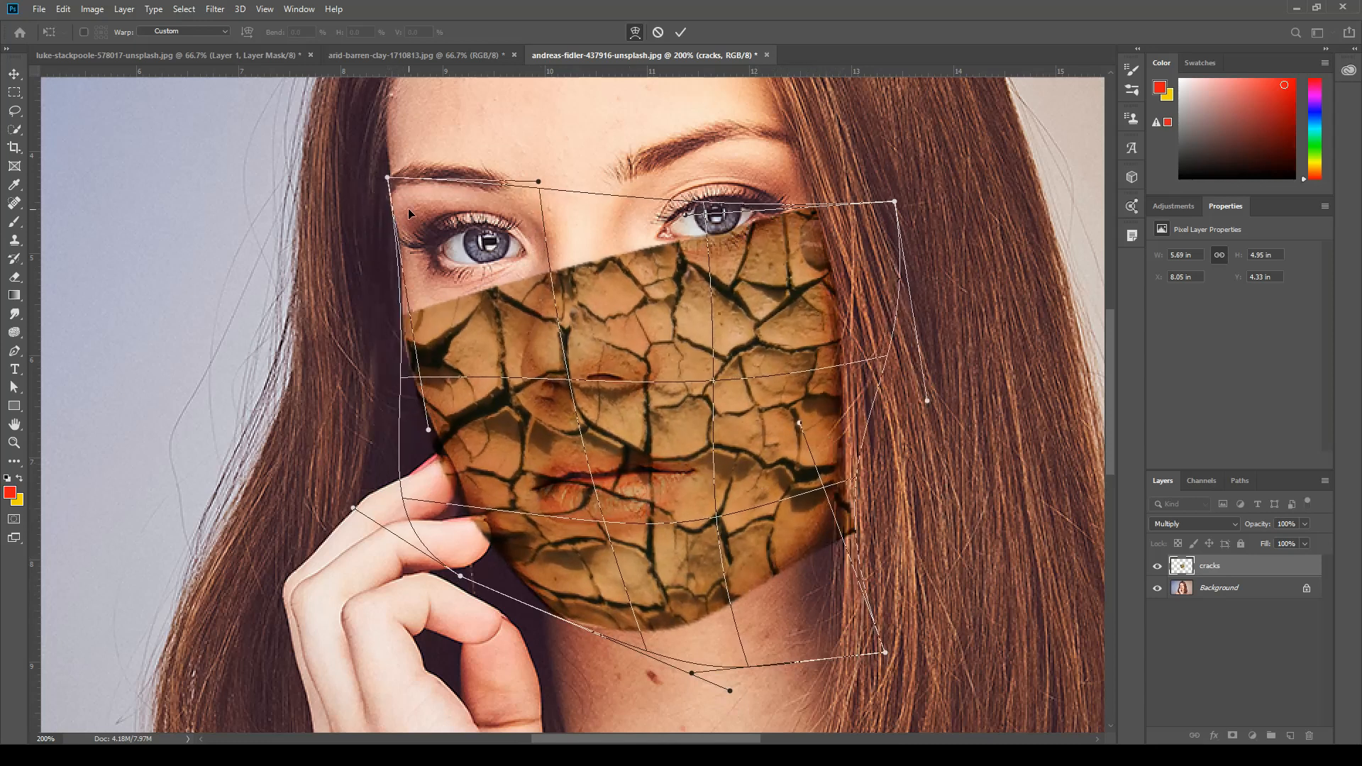
left_click_drag(575, 264, 588, 225)
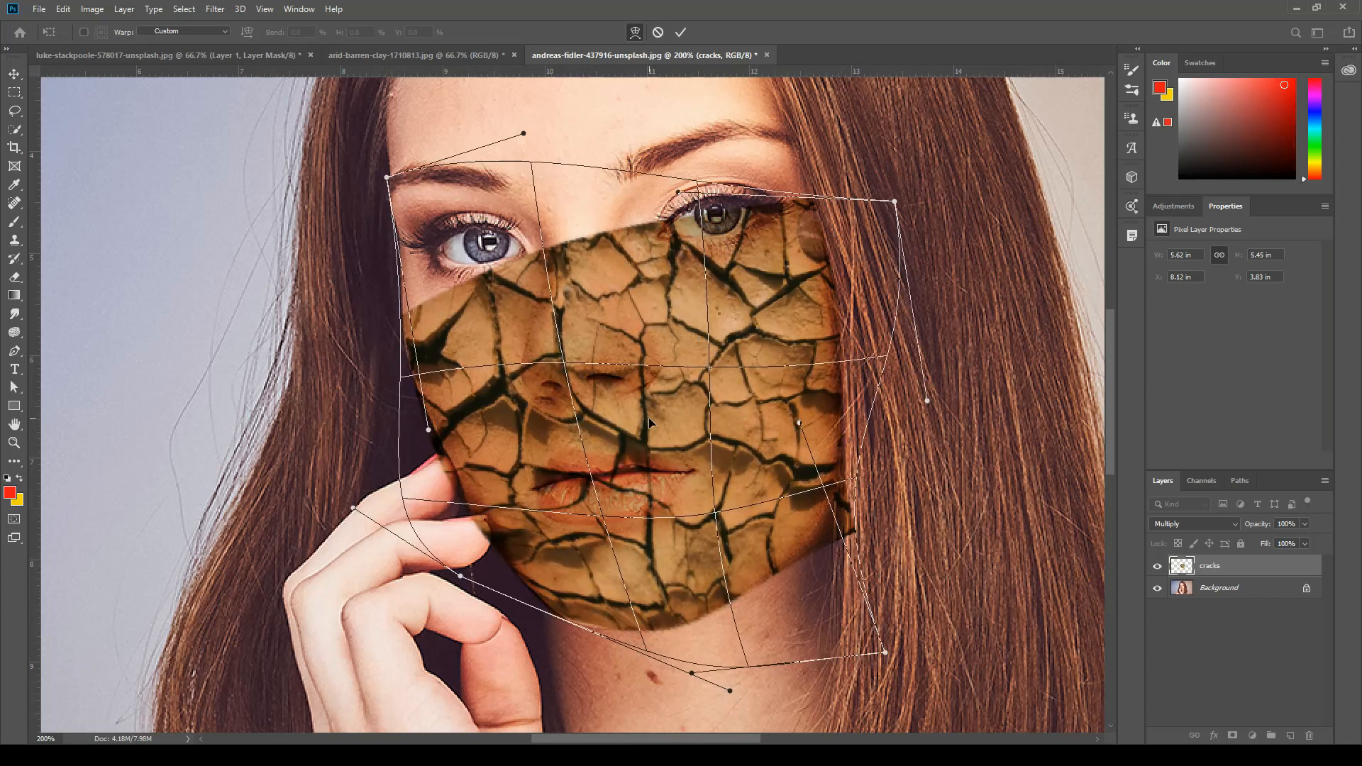
key("Return")
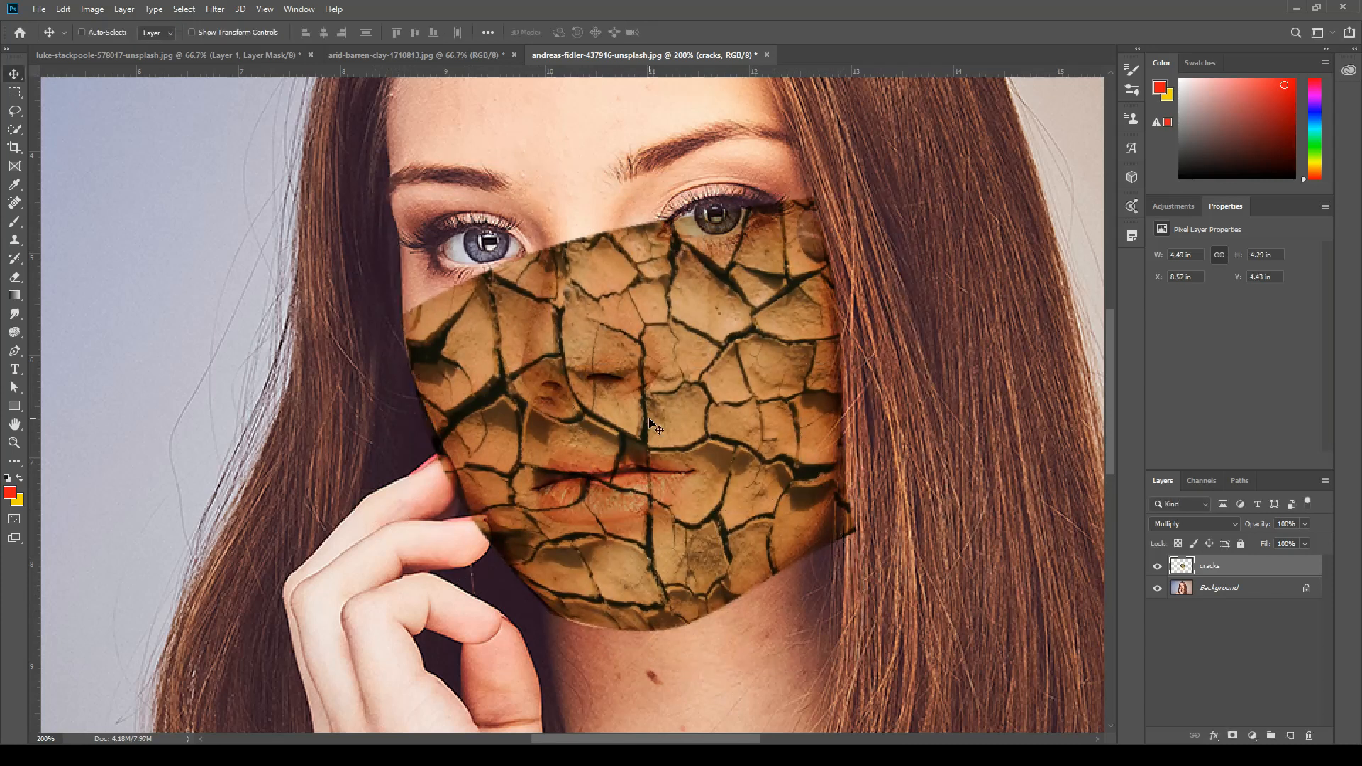
Add a Black & White adjustment layer above the cracks layer and clip it to that layer.
key("ctrl+minus")
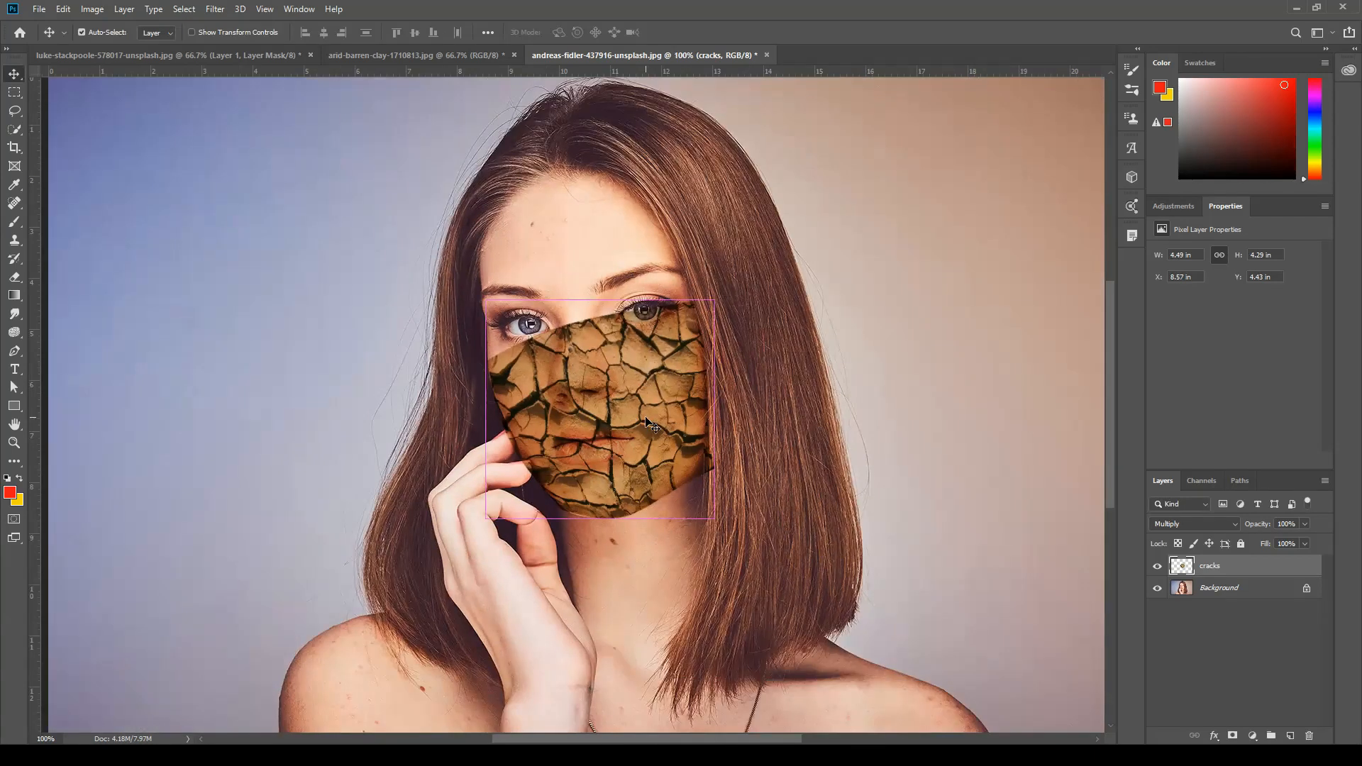
key("ctrl+plus")
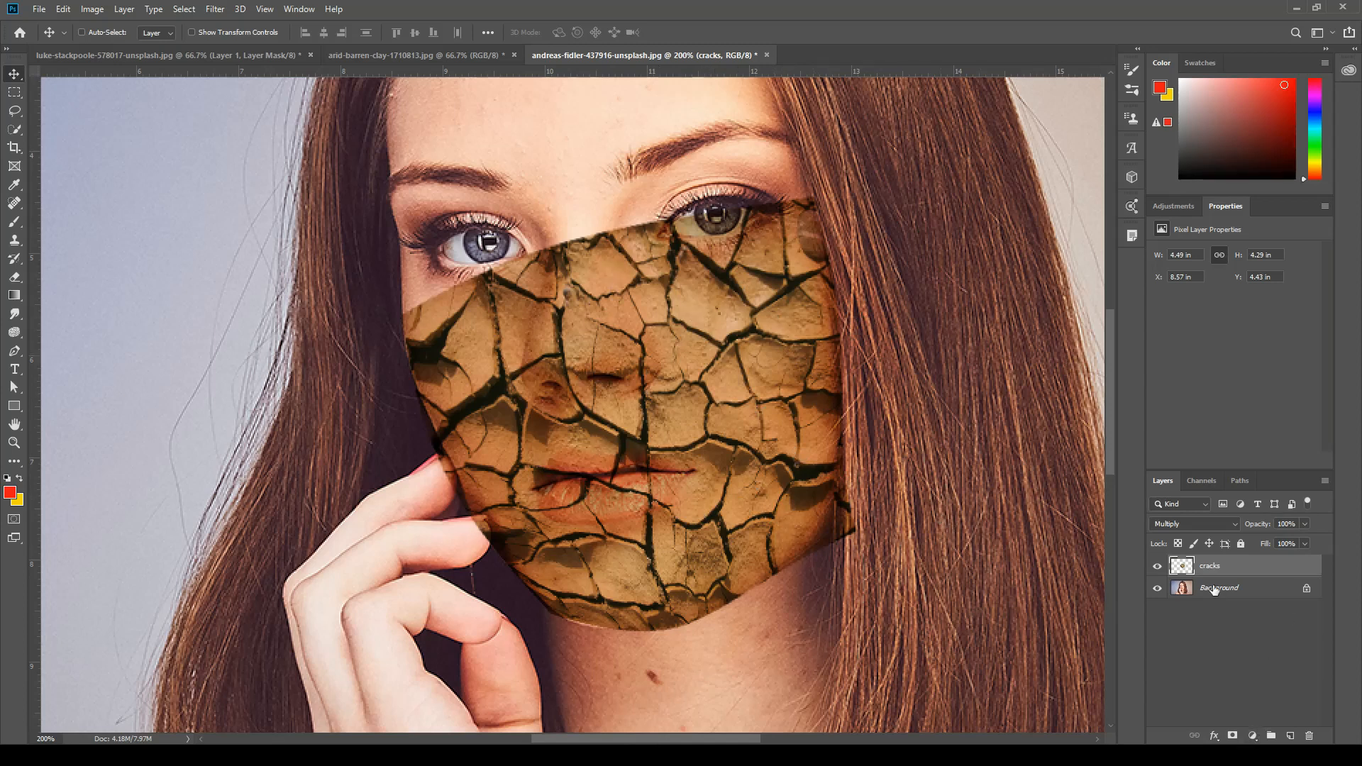
left_click(1253, 736)
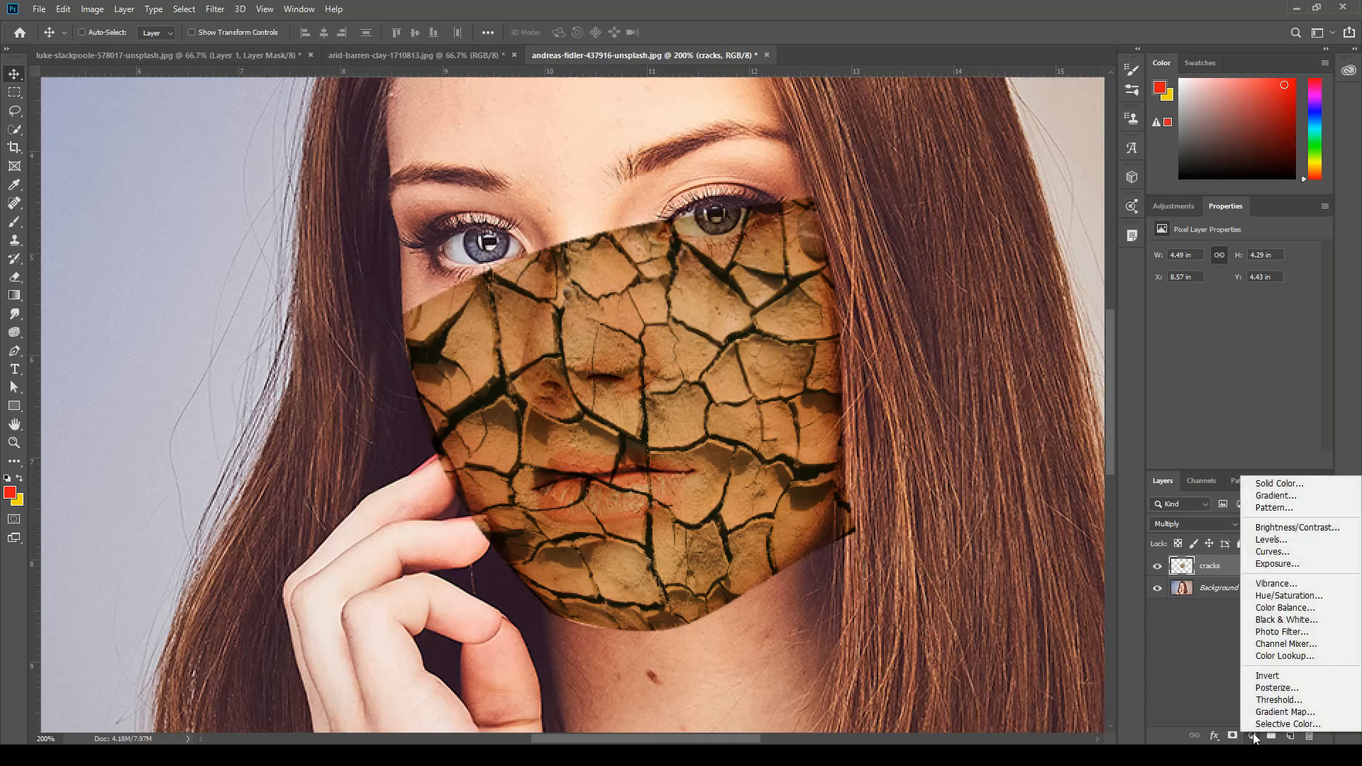
left_click(1283, 621)
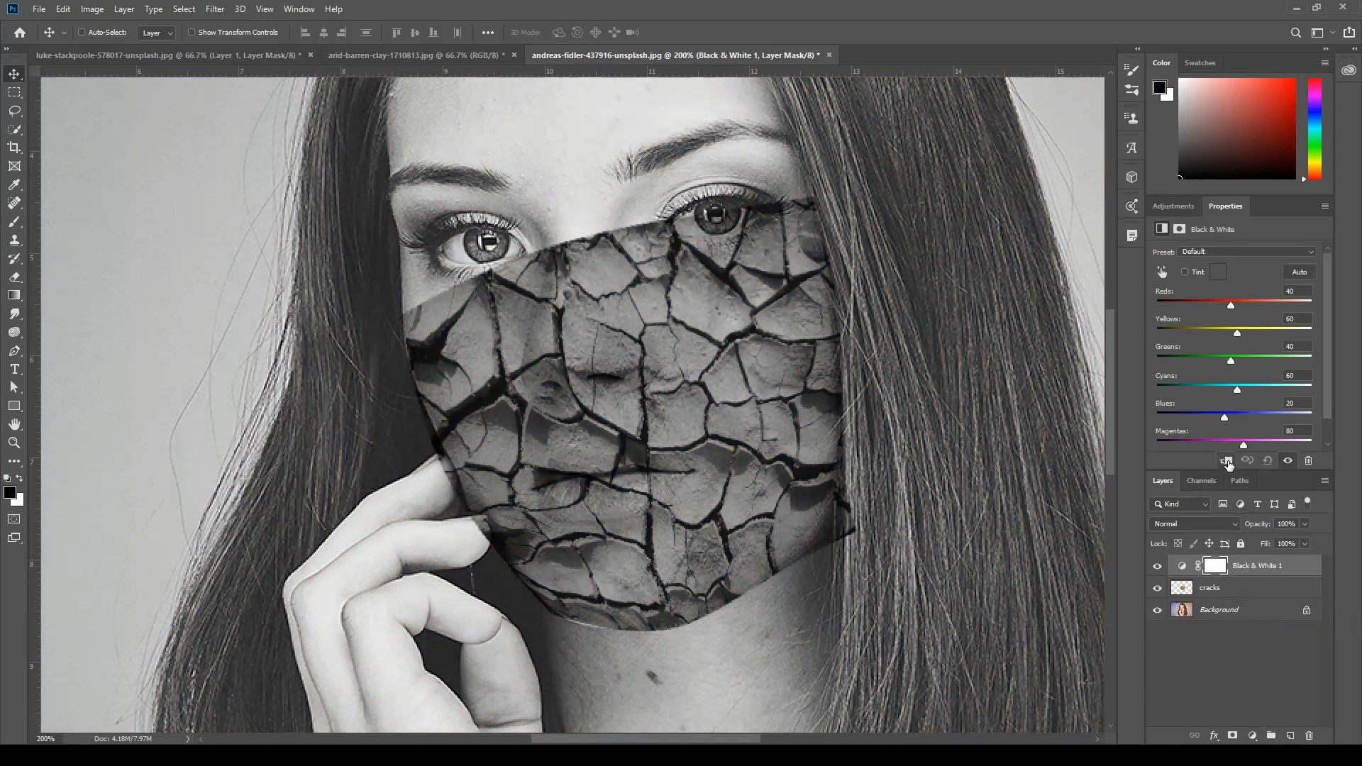
left_click(1227, 462)
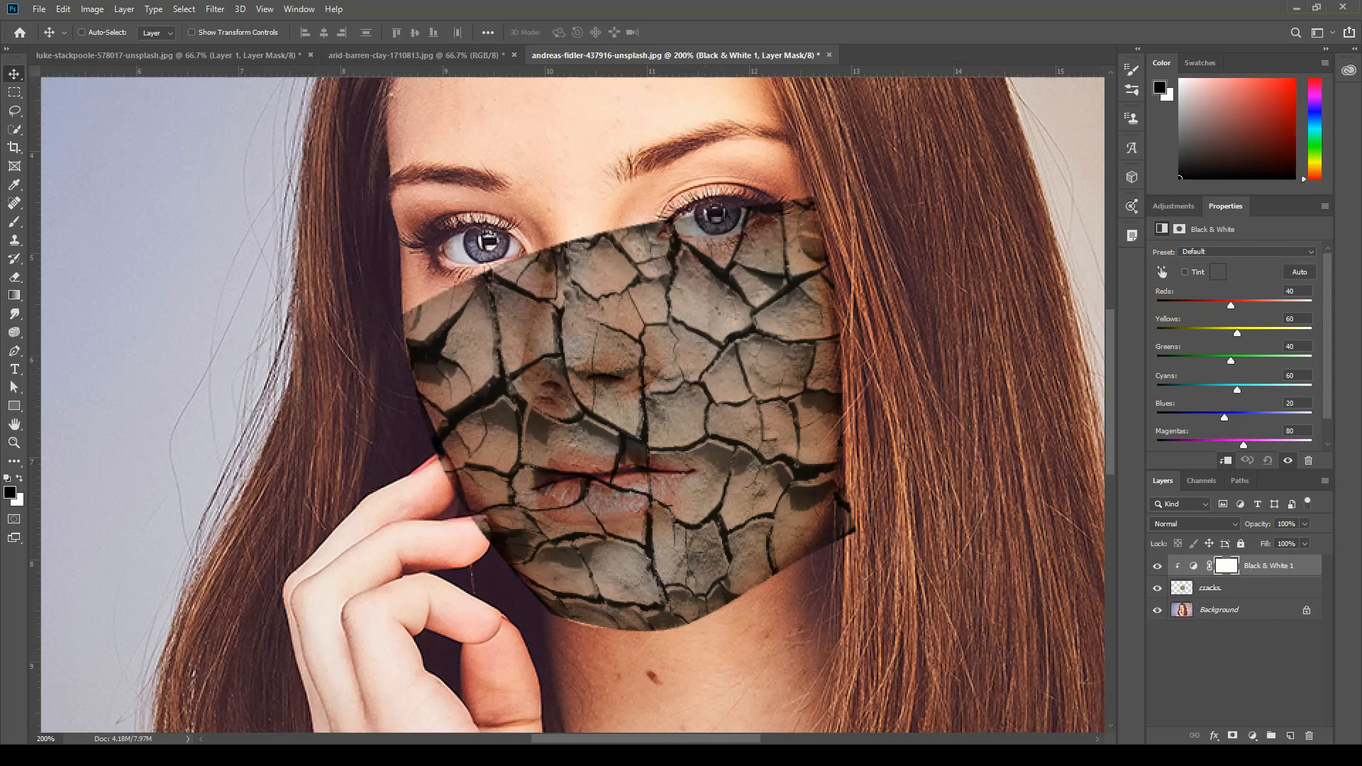
Add a Curves adjustment clipped to the cracks layer and raise its midpoint to input 96, output 215.
left_click(1253, 738)
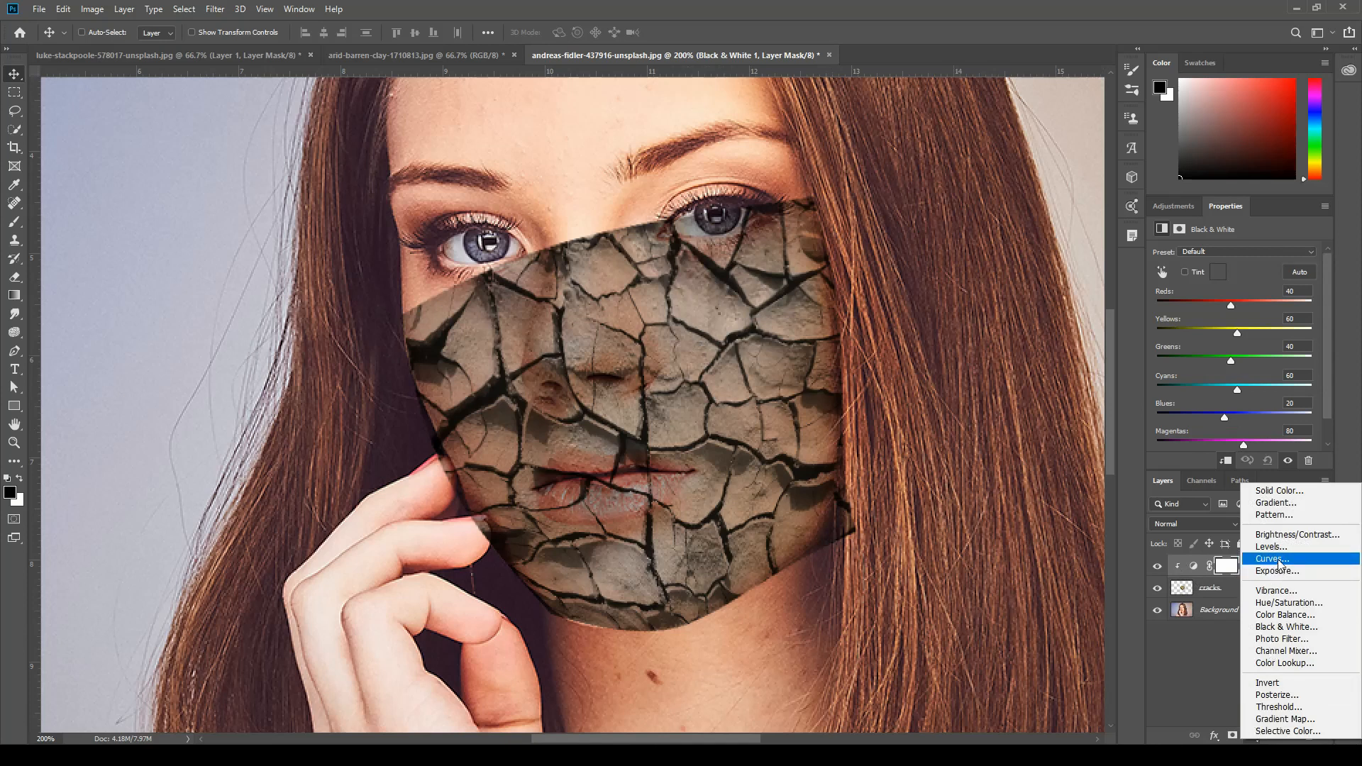
left_click(1271, 559)
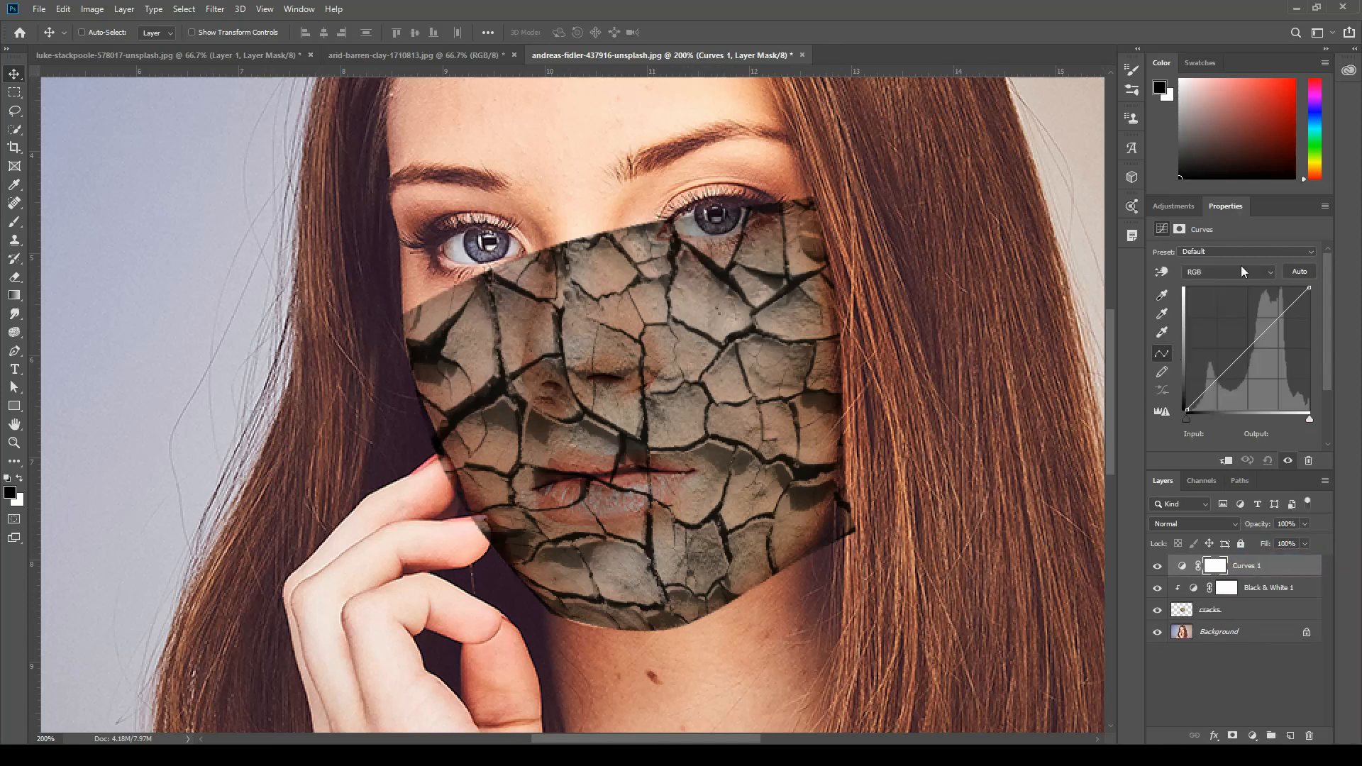
left_click(1227, 462)
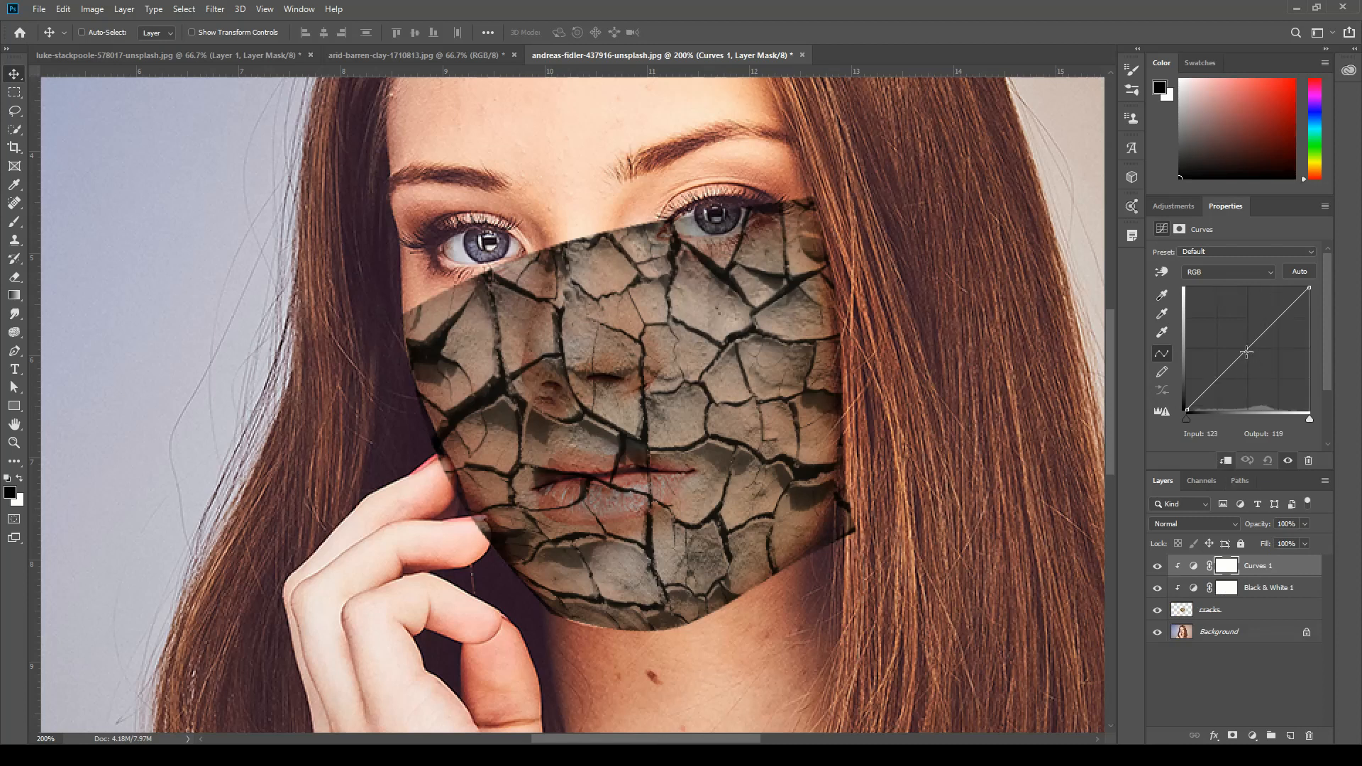
left_click_drag(1247, 350, 1219, 303)
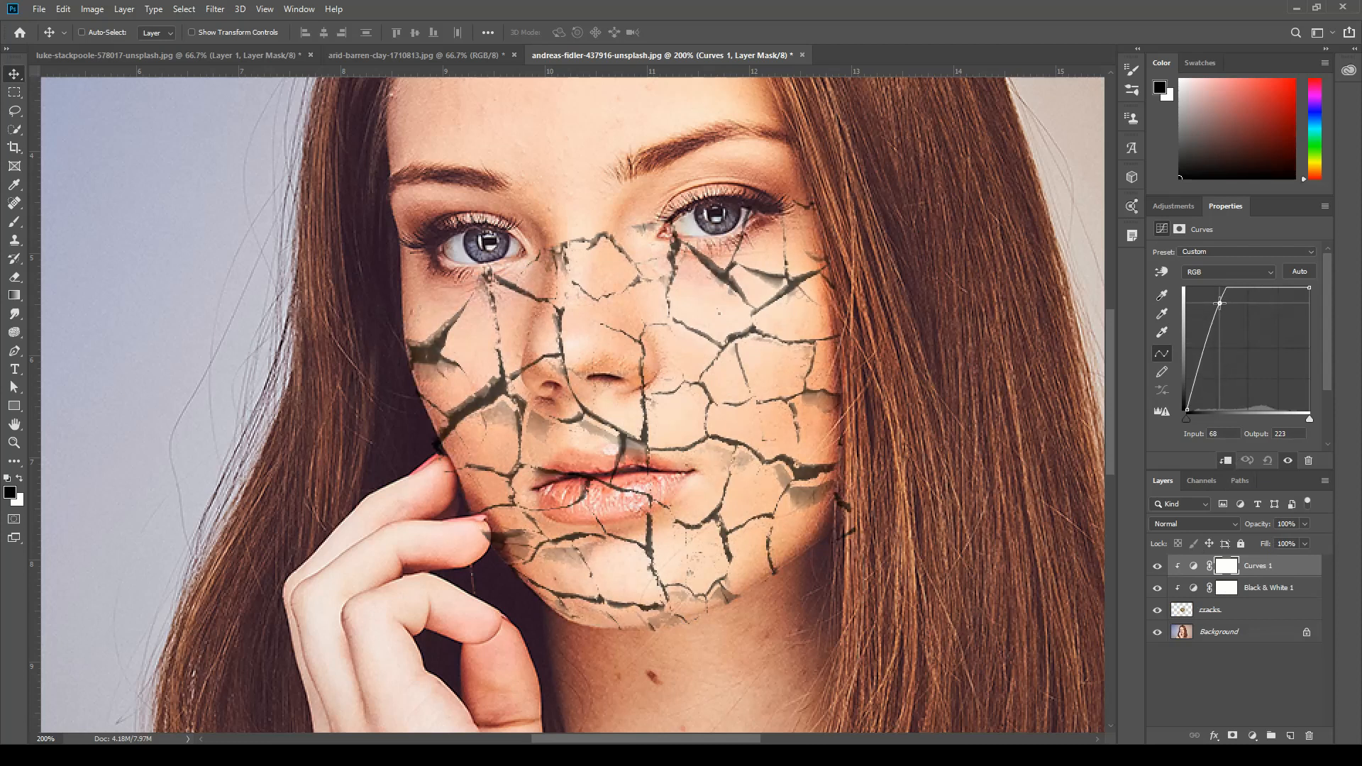
mouse_move(1220, 304)
left_mouse_down()
mouse_move(1216, 323)
mouse_move(1241, 352)
mouse_move(1233, 308)
left_mouse_up()
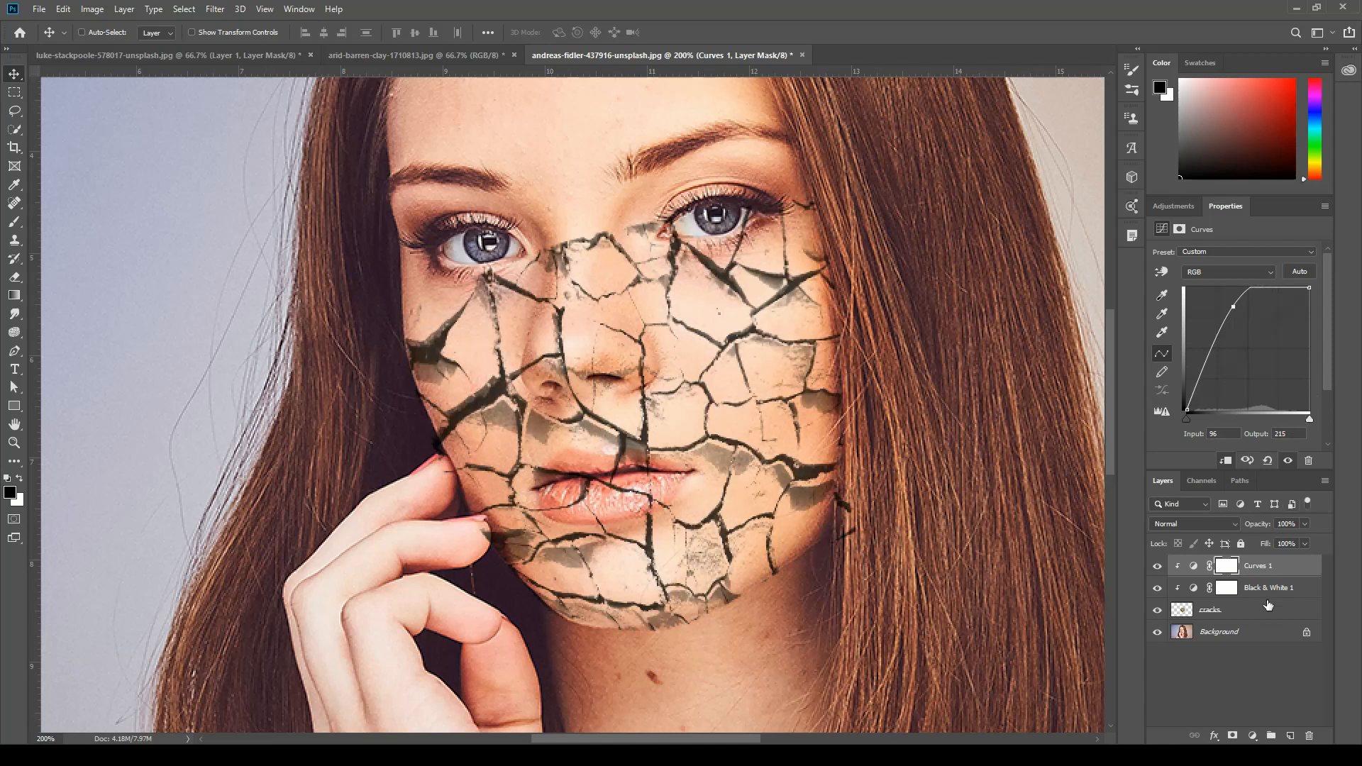
left_click(1252, 737)
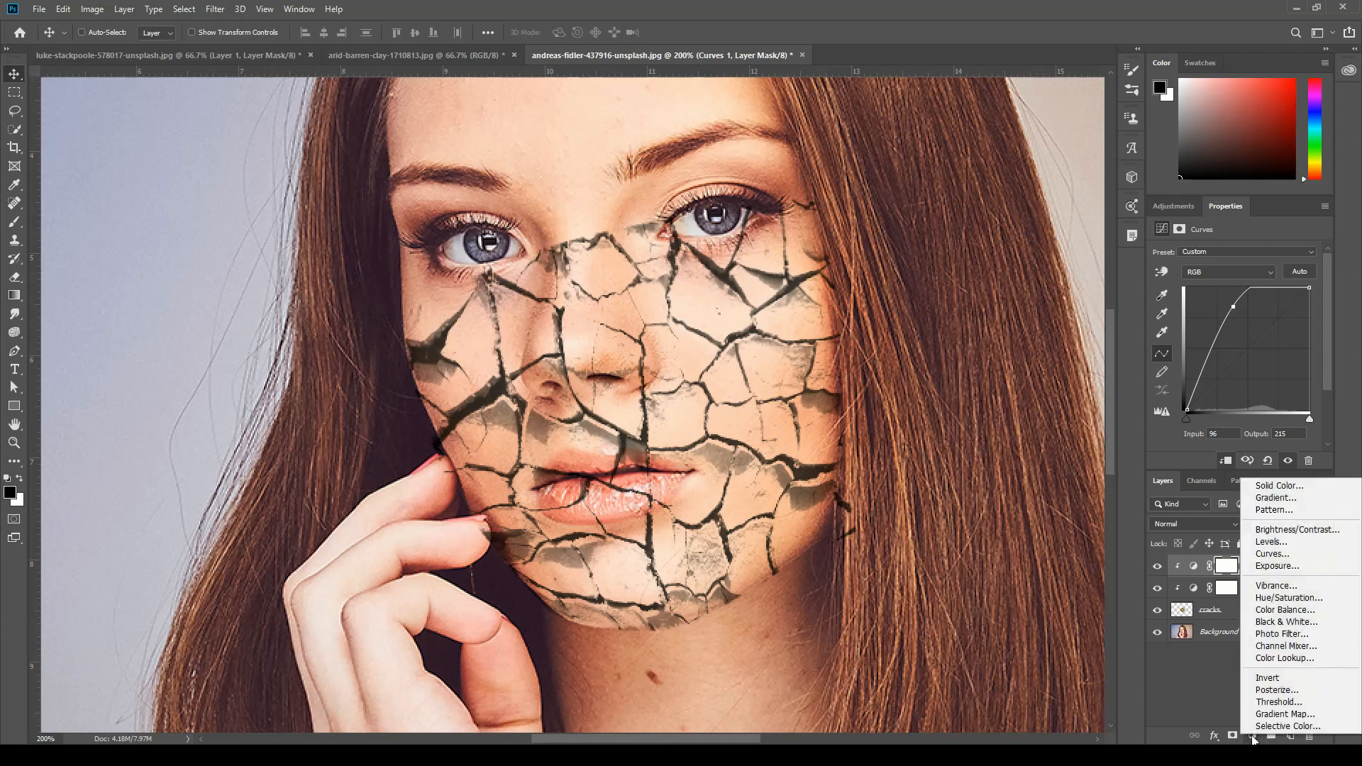
left_click(1200, 684)
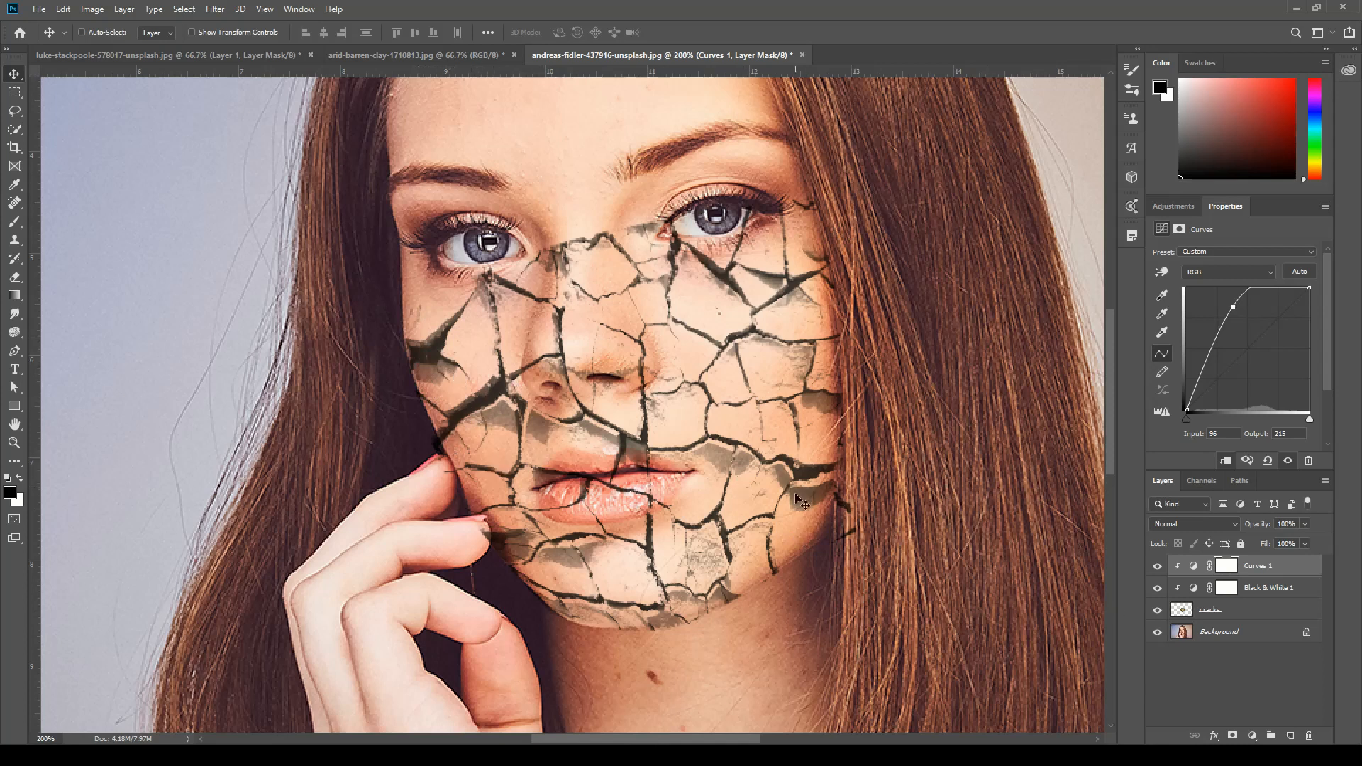
left_click(1235, 741)
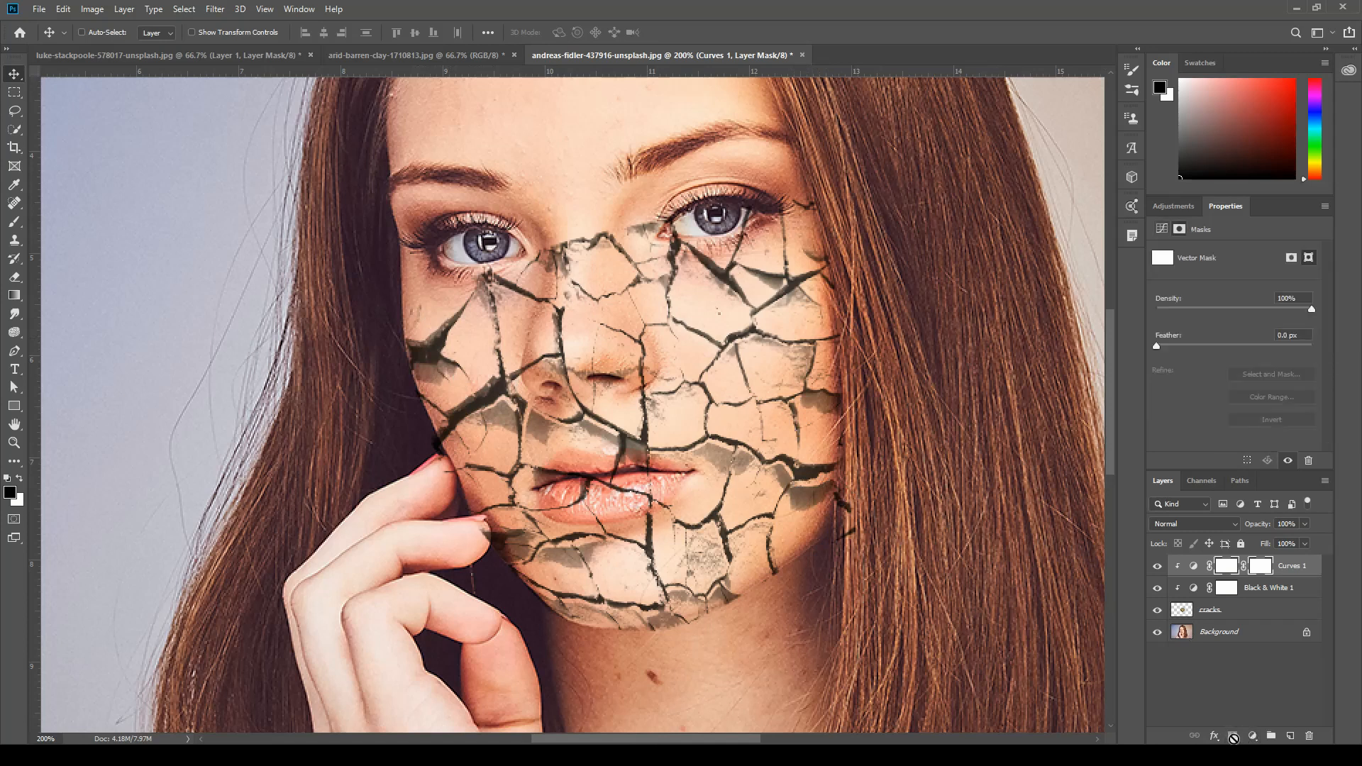
key("ctrl+z")
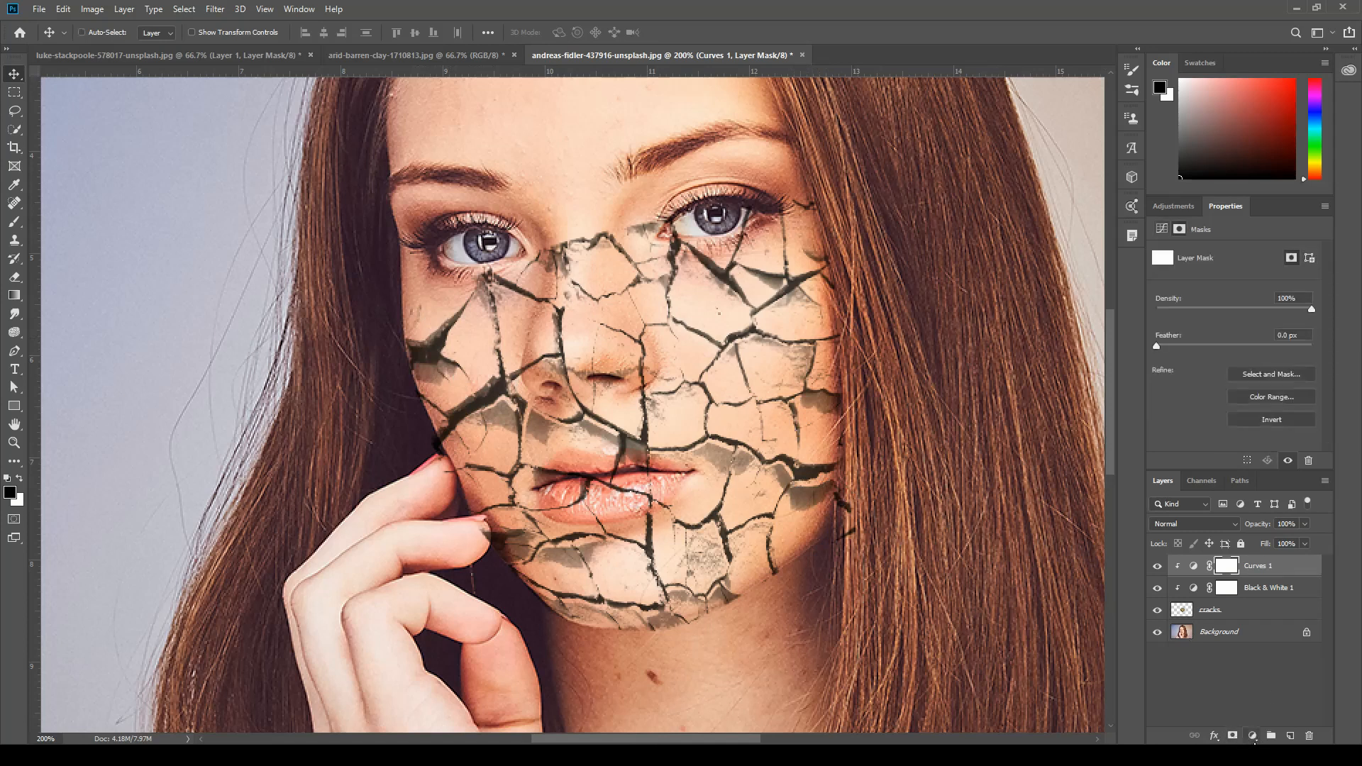
Add a Hue/Saturation adjustment clipped to the cracks layer, enable Colorize and shift the hue slightly from red towards orange.
left_click(1253, 736)
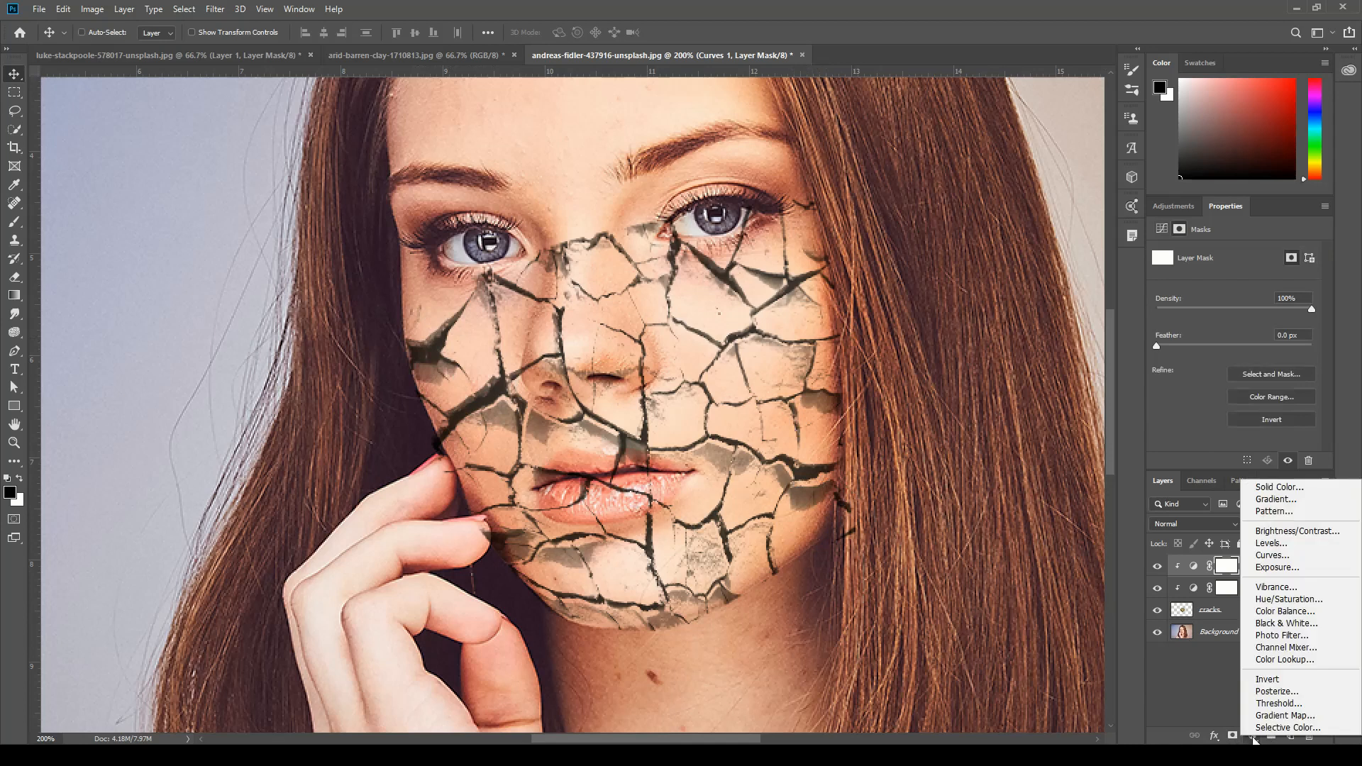
left_click(1283, 601)
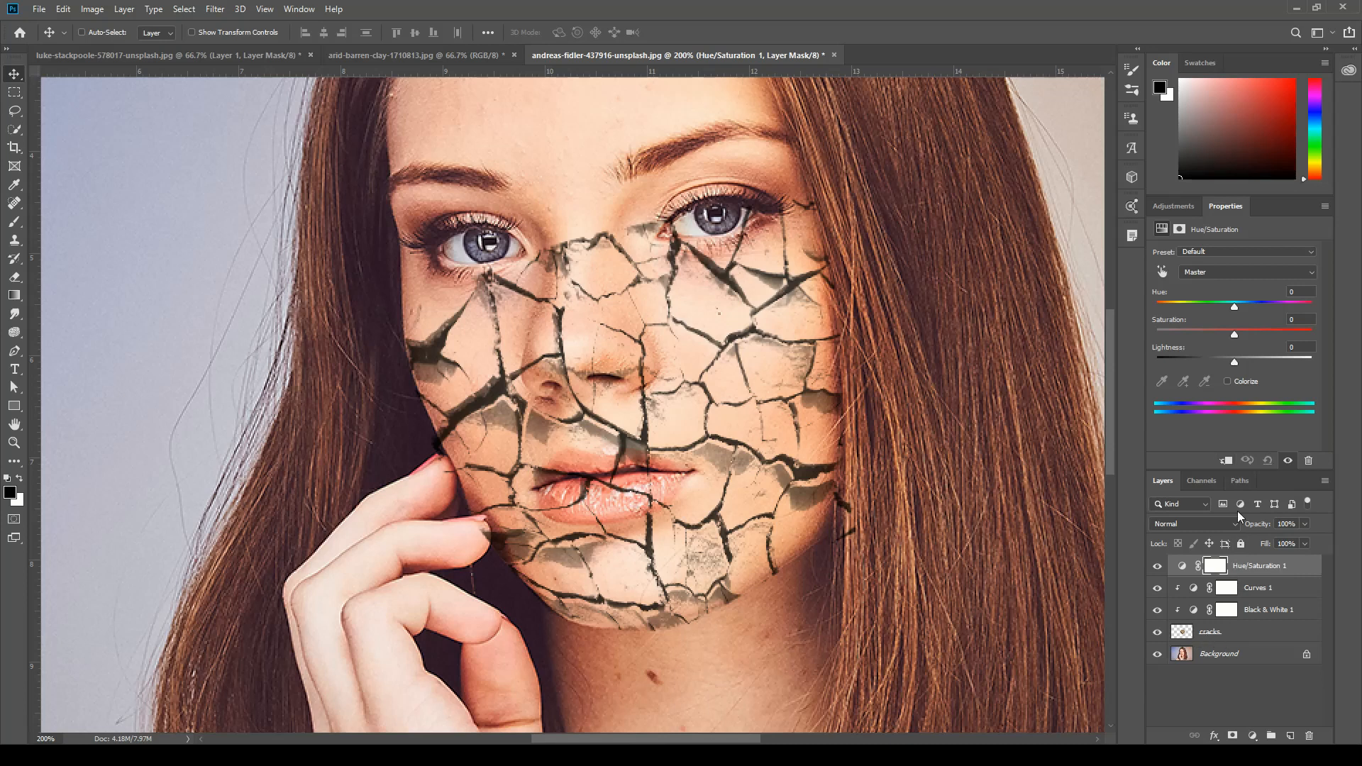
left_click(1227, 462)
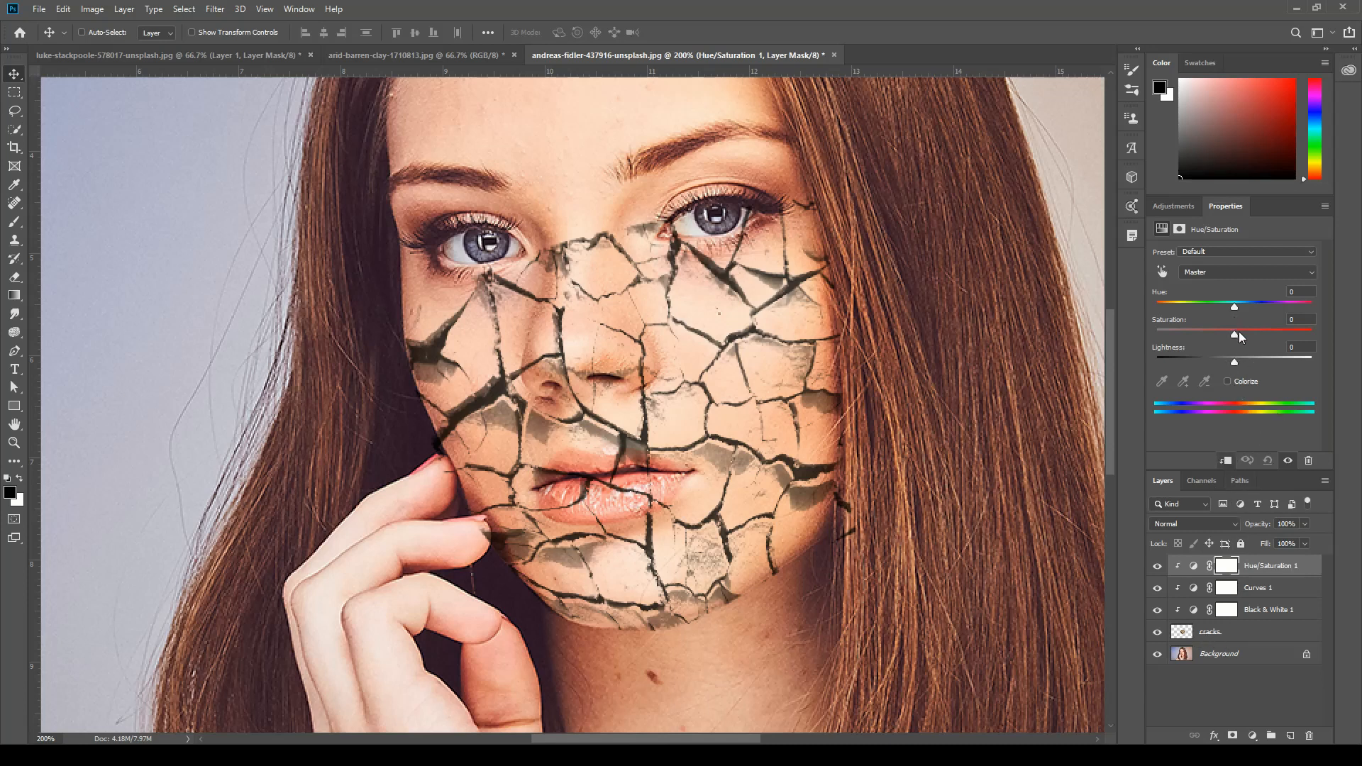
left_click(1228, 383)
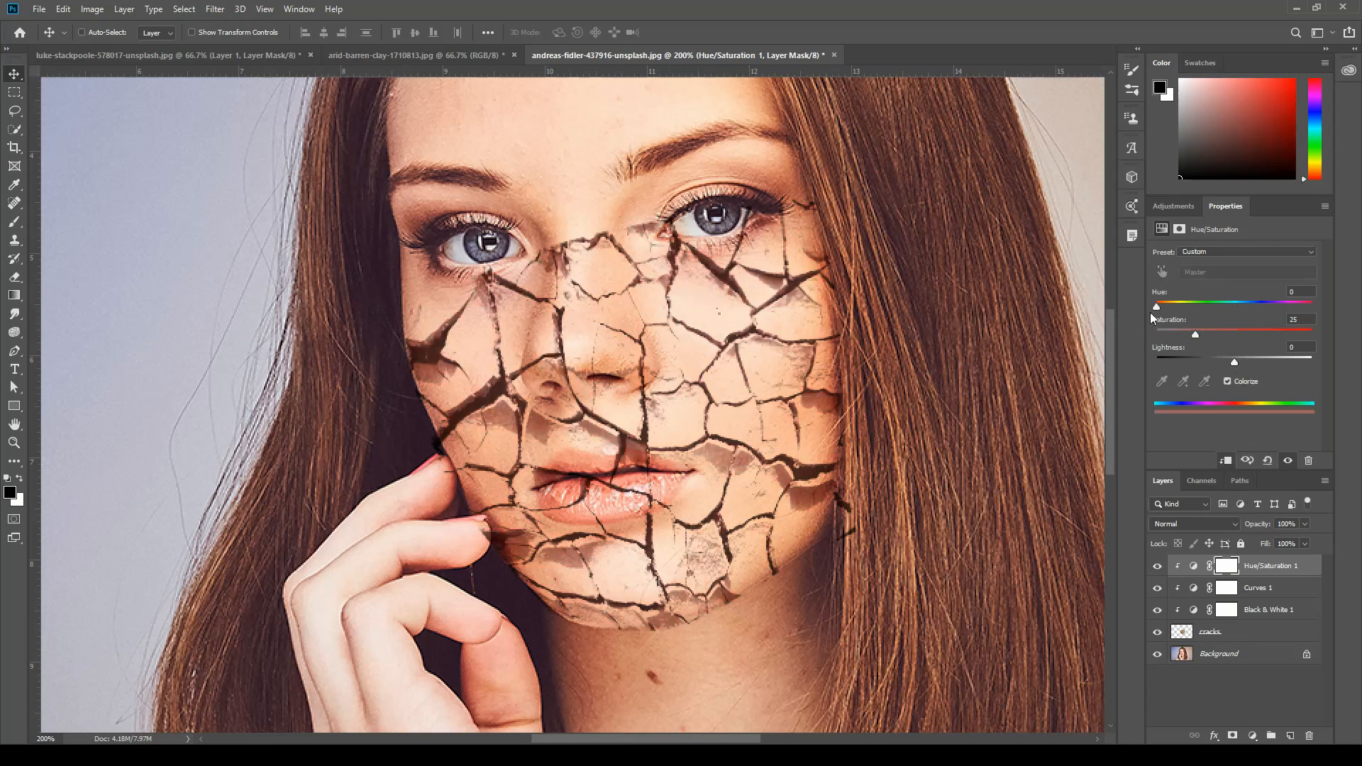
left_click_drag(1156, 305, 1161, 307)
Add a layer mask to the cracks layer and paint out the cracks beside the nose bridge with a black 15 px brush.
left_click(1250, 633)
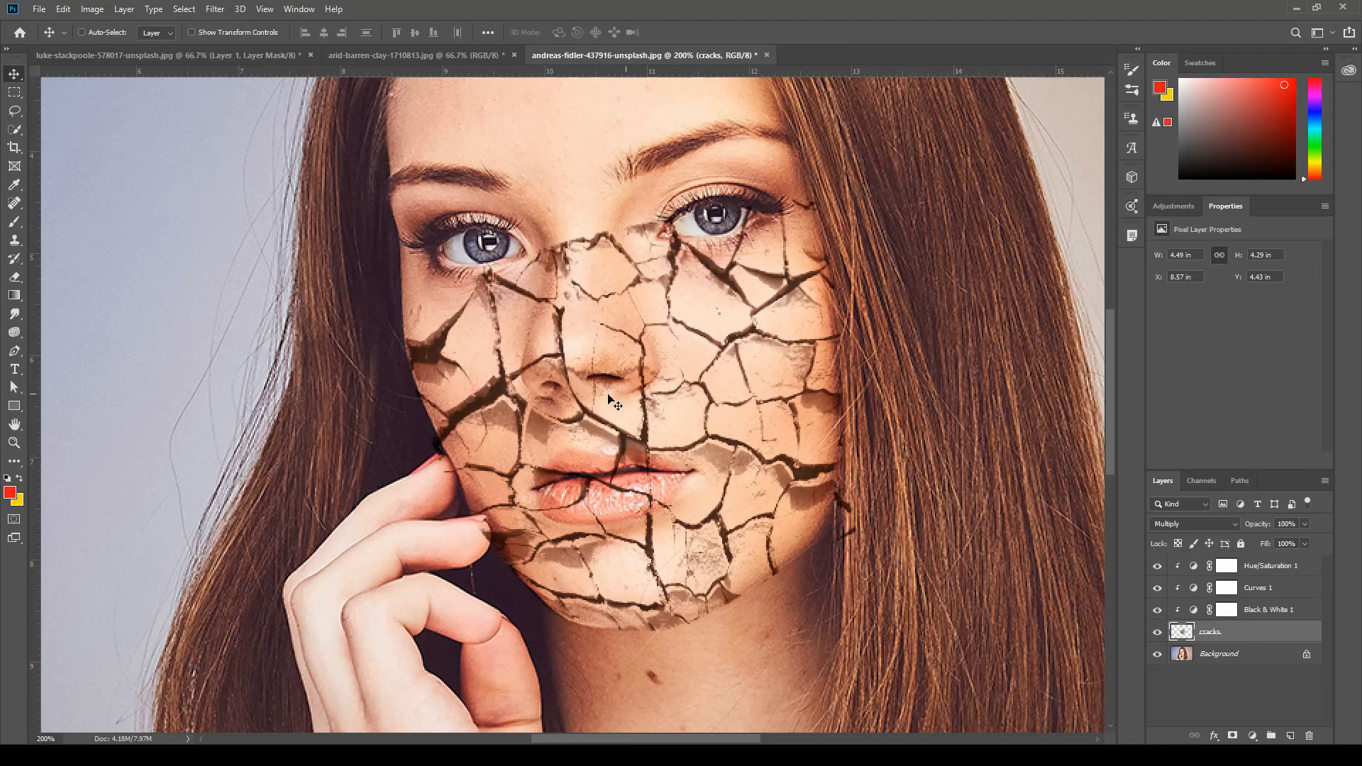
left_click(1234, 736)
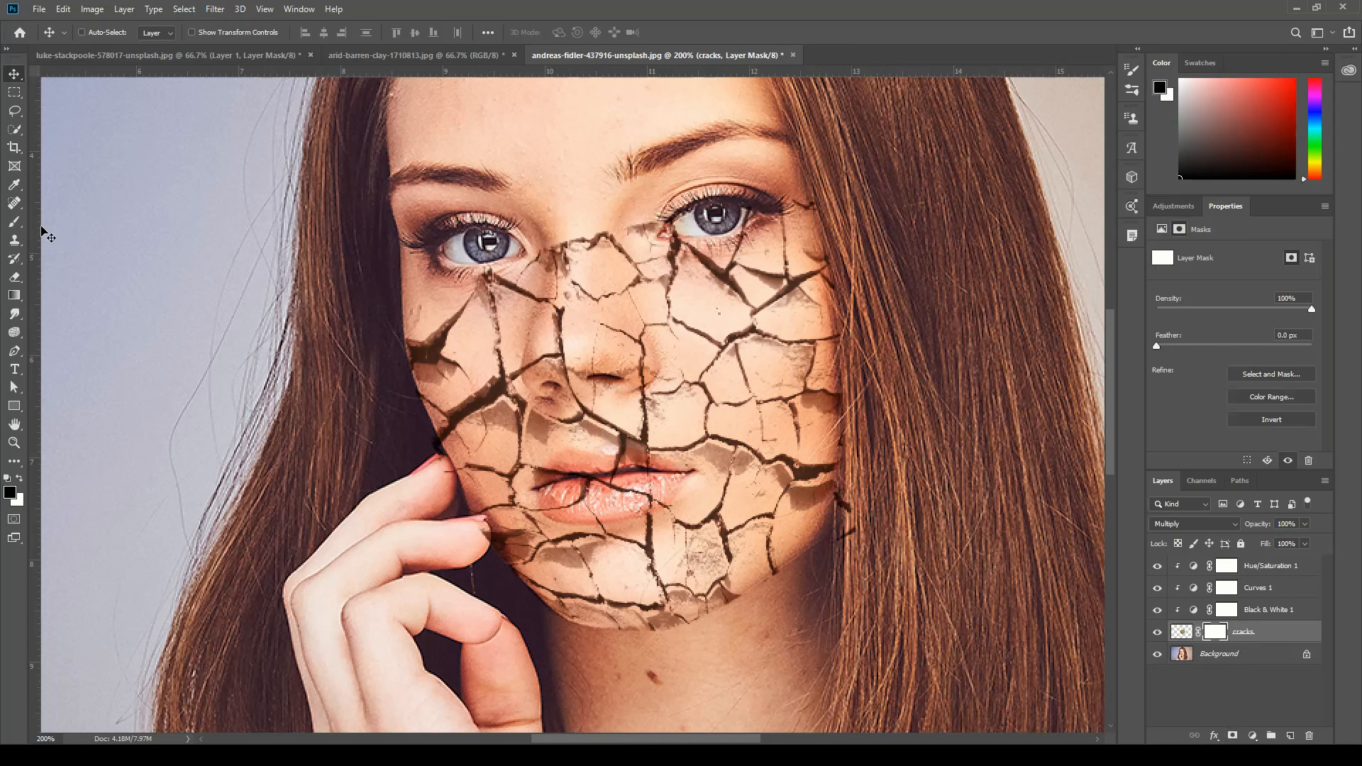
left_click(17, 223)
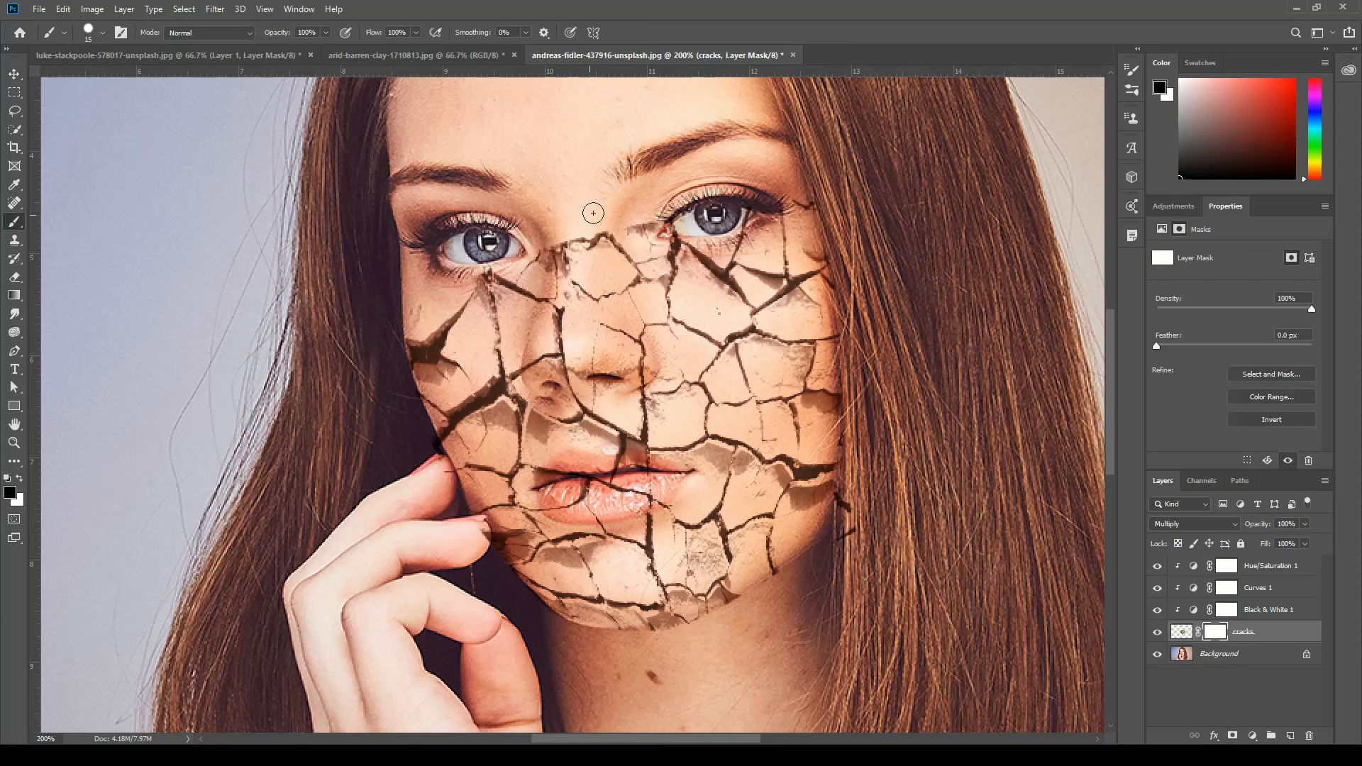
mouse_move(567, 310)
left_mouse_down()
mouse_move(560, 248)
mouse_move(571, 261)
mouse_move(559, 252)
mouse_move(549, 333)
left_mouse_up()
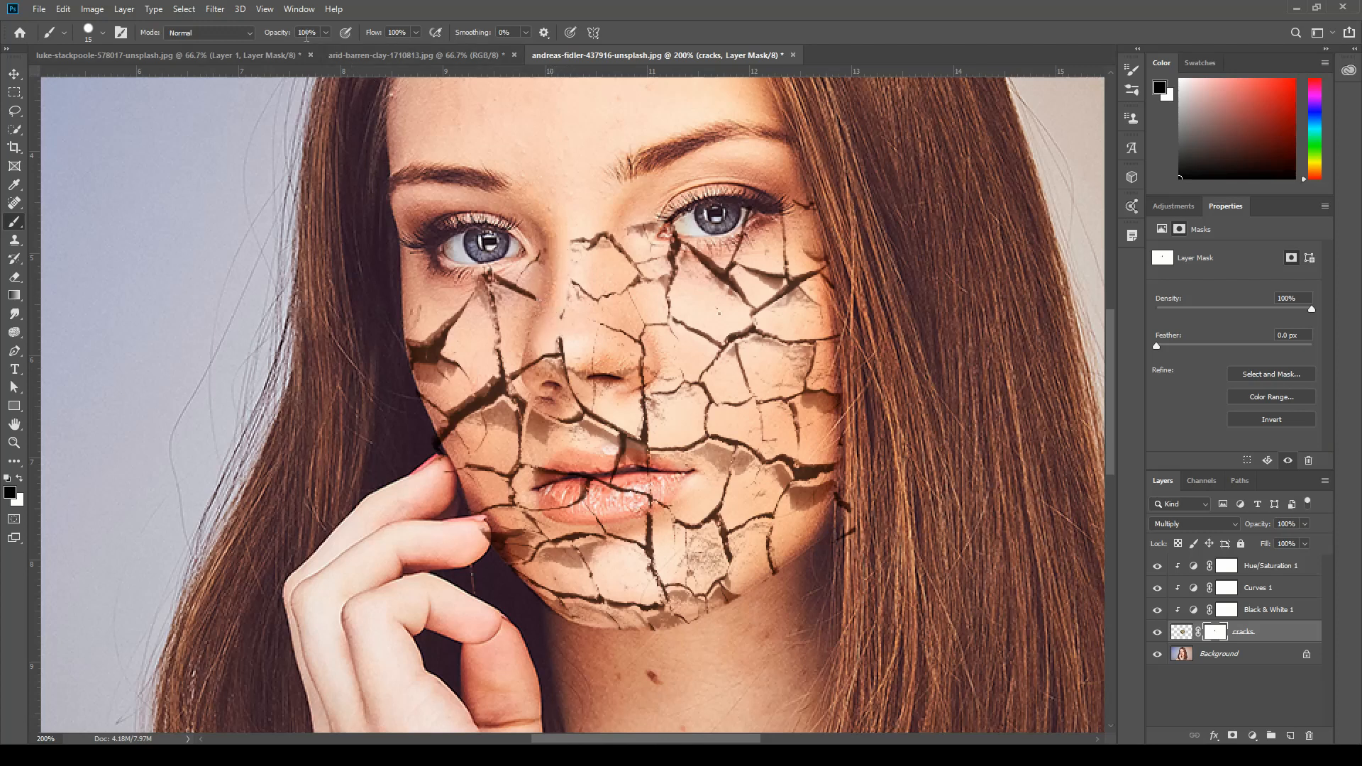
left_click(249, 32)
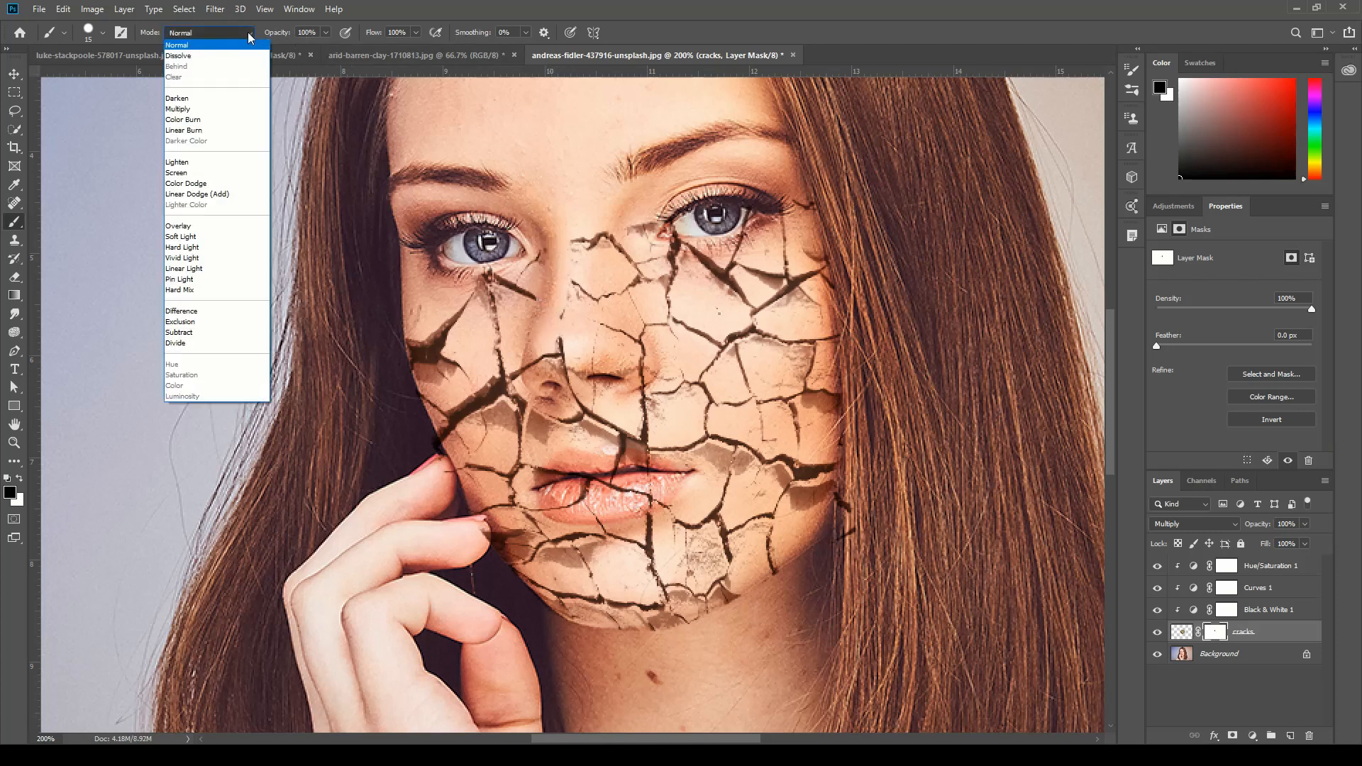
left_click(254, 32)
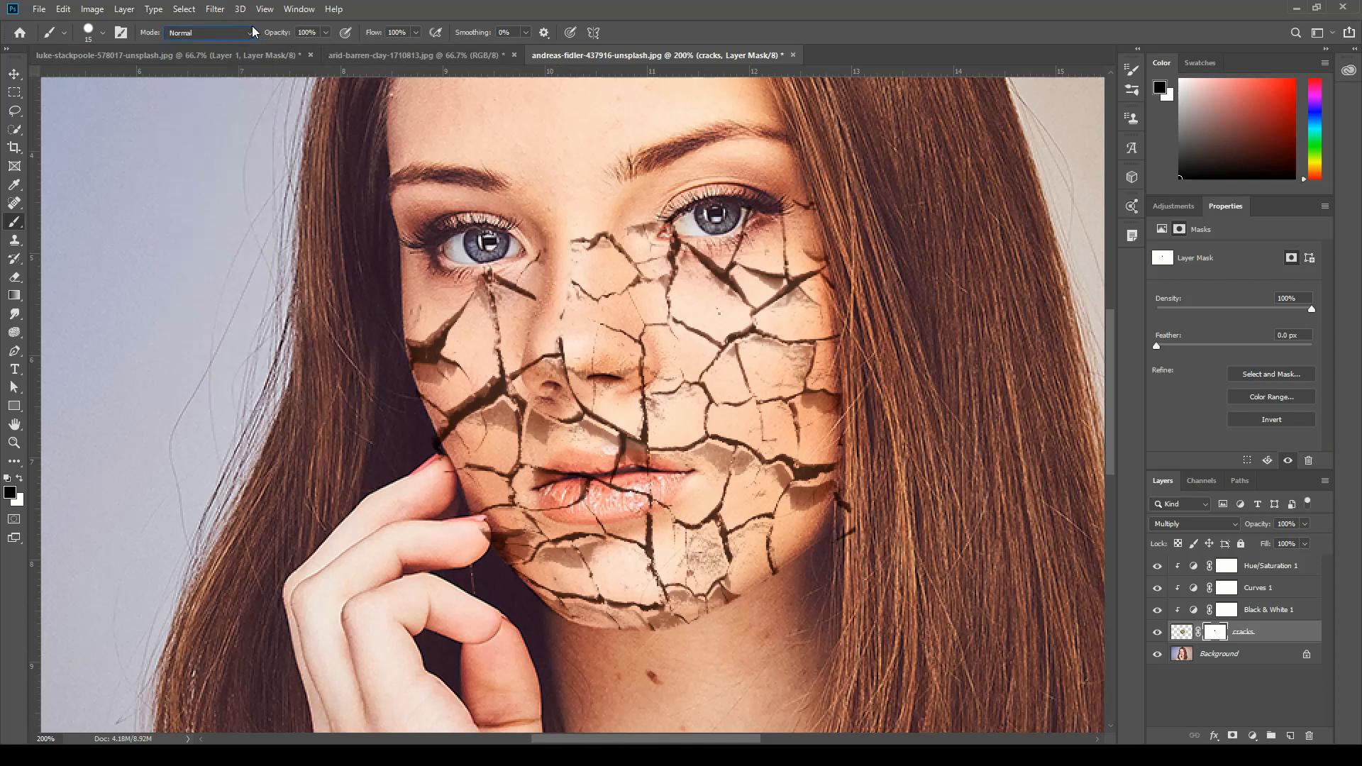
left_click(101, 34)
left_click(488, 7)
Mask out the cracks over the nose, beneath and beside both eyes, and around the lips.
mouse_move(532, 261)
left_mouse_down()
mouse_move(571, 295)
mouse_move(534, 376)
mouse_move(555, 393)
mouse_move(584, 347)
mouse_move(575, 397)
mouse_move(600, 379)
mouse_move(585, 369)
mouse_move(649, 377)
mouse_move(640, 333)
mouse_move(613, 333)
mouse_move(624, 320)
mouse_move(611, 236)
mouse_move(598, 226)
mouse_move(579, 257)
mouse_move(601, 304)
mouse_move(580, 239)
mouse_move(631, 263)
mouse_move(638, 225)
mouse_move(643, 239)
mouse_move(662, 223)
mouse_move(671, 256)
mouse_move(643, 248)
mouse_move(748, 225)
mouse_move(760, 179)
mouse_move(740, 246)
mouse_move(665, 264)
mouse_move(670, 307)
mouse_move(654, 277)
mouse_move(642, 336)
mouse_move(645, 318)
mouse_move(667, 341)
mouse_move(655, 320)
mouse_move(720, 304)
mouse_move(730, 318)
mouse_move(694, 275)
left_mouse_up()
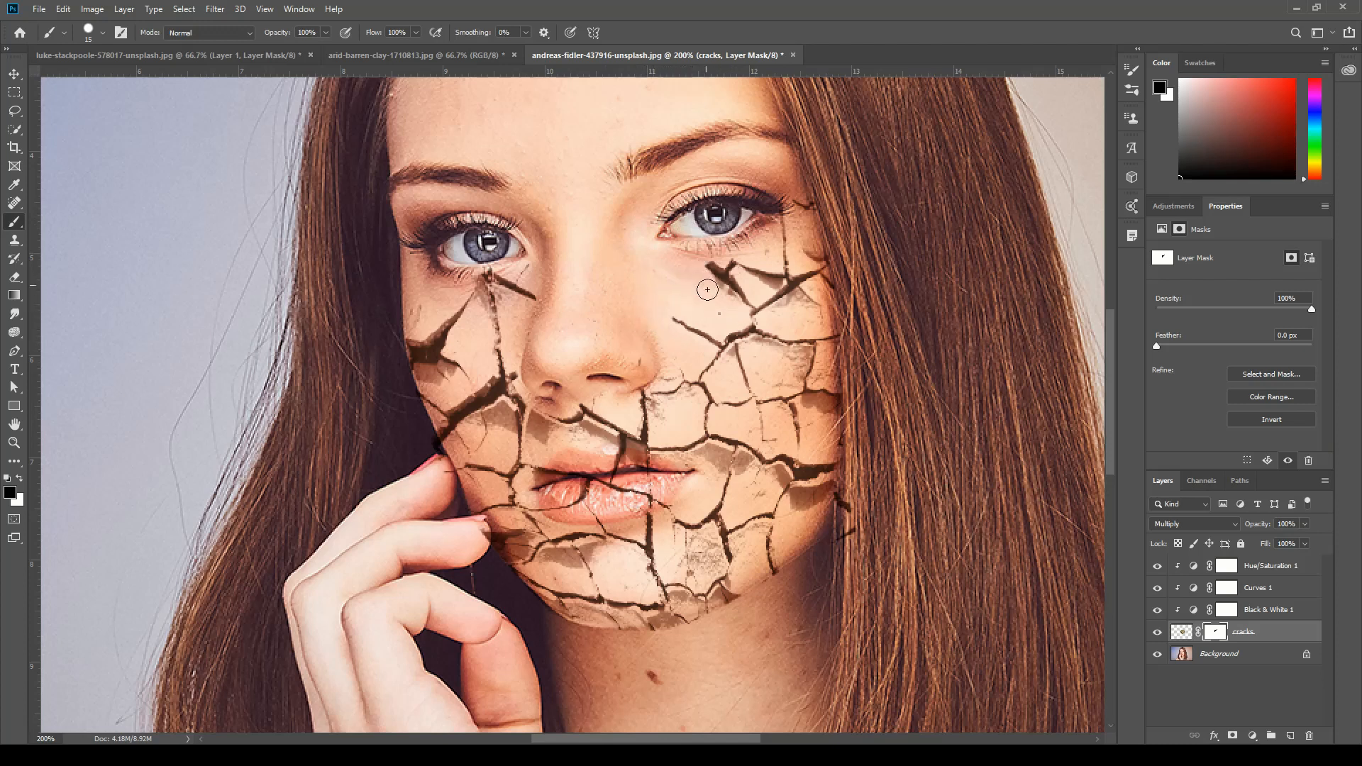
left_click_drag(774, 195, 786, 260)
mouse_move(791, 199)
left_mouse_down()
mouse_move(807, 204)
mouse_move(801, 255)
mouse_move(823, 252)
left_mouse_up()
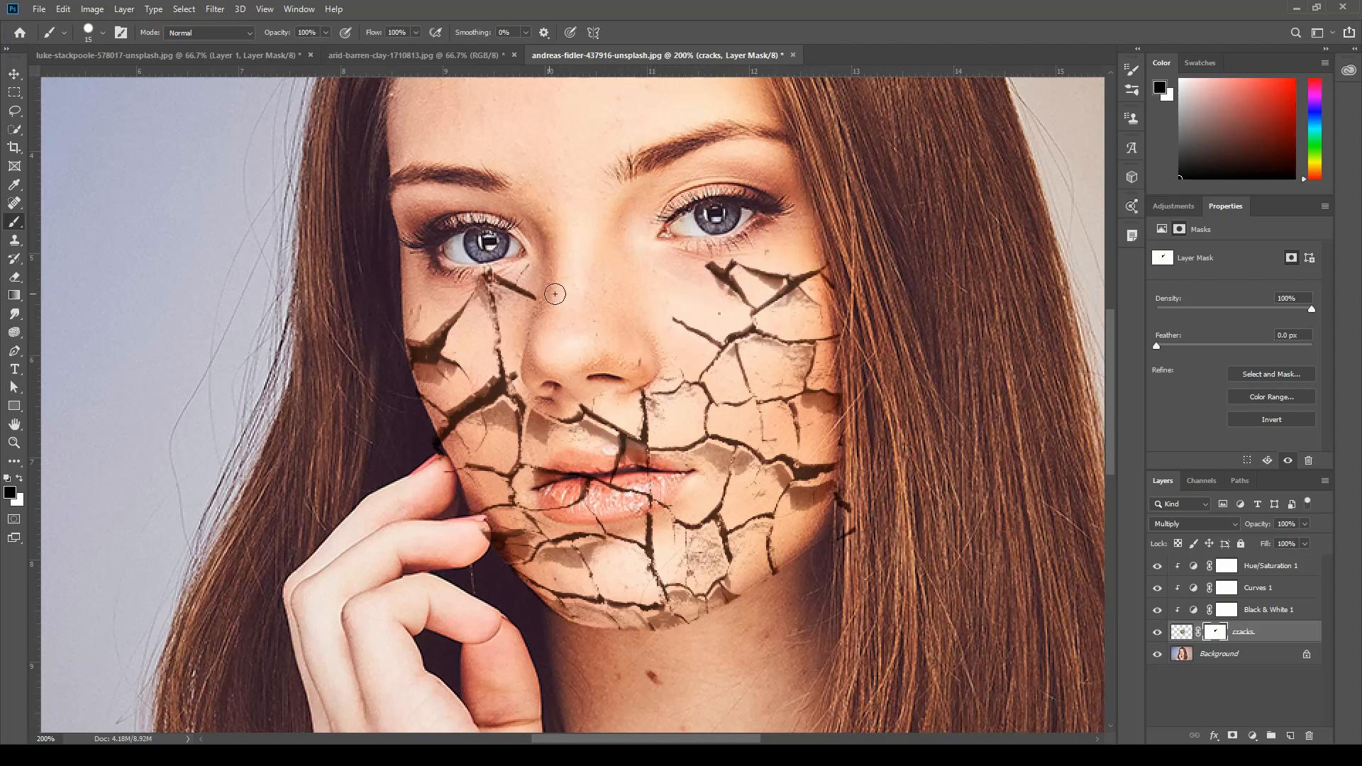
mouse_move(539, 291)
left_mouse_down()
mouse_move(488, 267)
mouse_move(508, 308)
mouse_move(498, 333)
mouse_move(497, 301)
mouse_move(475, 280)
mouse_move(491, 300)
mouse_move(412, 313)
mouse_move(400, 350)
mouse_move(418, 376)
mouse_move(440, 374)
left_mouse_up()
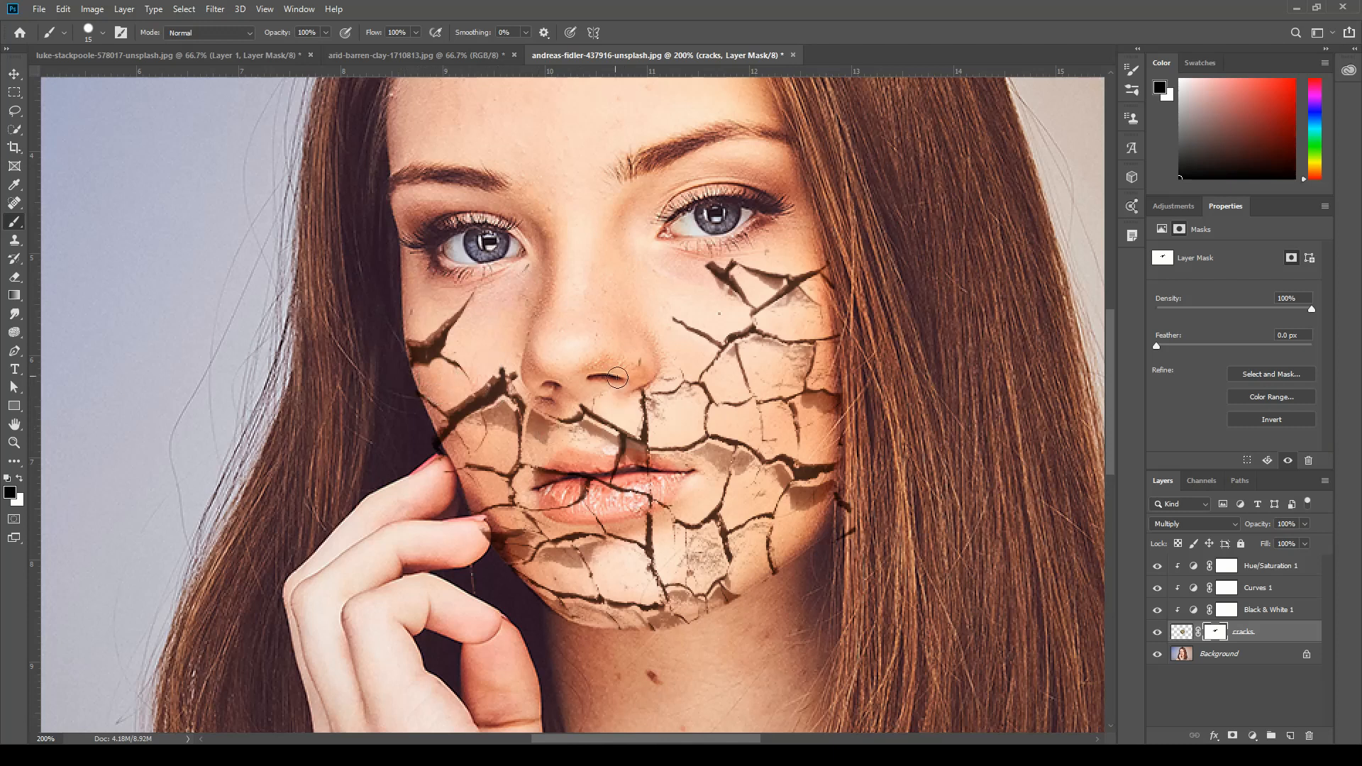
mouse_move(547, 417)
left_mouse_down()
mouse_move(583, 418)
mouse_move(537, 417)
mouse_move(550, 456)
mouse_move(537, 512)
mouse_move(578, 498)
mouse_move(577, 473)
mouse_move(607, 479)
mouse_move(599, 517)
mouse_move(634, 480)
mouse_move(670, 506)
mouse_move(646, 463)
mouse_move(609, 462)
mouse_move(611, 437)
mouse_move(598, 442)
mouse_move(652, 414)
mouse_move(645, 394)
mouse_move(660, 412)
mouse_move(660, 374)
mouse_move(664, 421)
mouse_move(690, 396)
mouse_move(641, 445)
mouse_move(647, 458)
mouse_move(664, 467)
mouse_move(689, 436)
mouse_move(677, 461)
mouse_move(715, 449)
mouse_move(721, 465)
mouse_move(779, 478)
mouse_move(721, 496)
mouse_move(724, 482)
mouse_move(708, 515)
mouse_move(684, 521)
mouse_move(695, 568)
mouse_move(703, 554)
mouse_move(712, 563)
mouse_move(705, 544)
mouse_move(717, 551)
mouse_move(688, 581)
mouse_move(680, 546)
left_mouse_up()
With an 8 px brush, mask out the brown shading and stray fine cracks on the right-hand cheek and jaw.
mouse_move(767, 582)
left_mouse_down()
mouse_move(747, 572)
mouse_move(757, 534)
left_mouse_up()
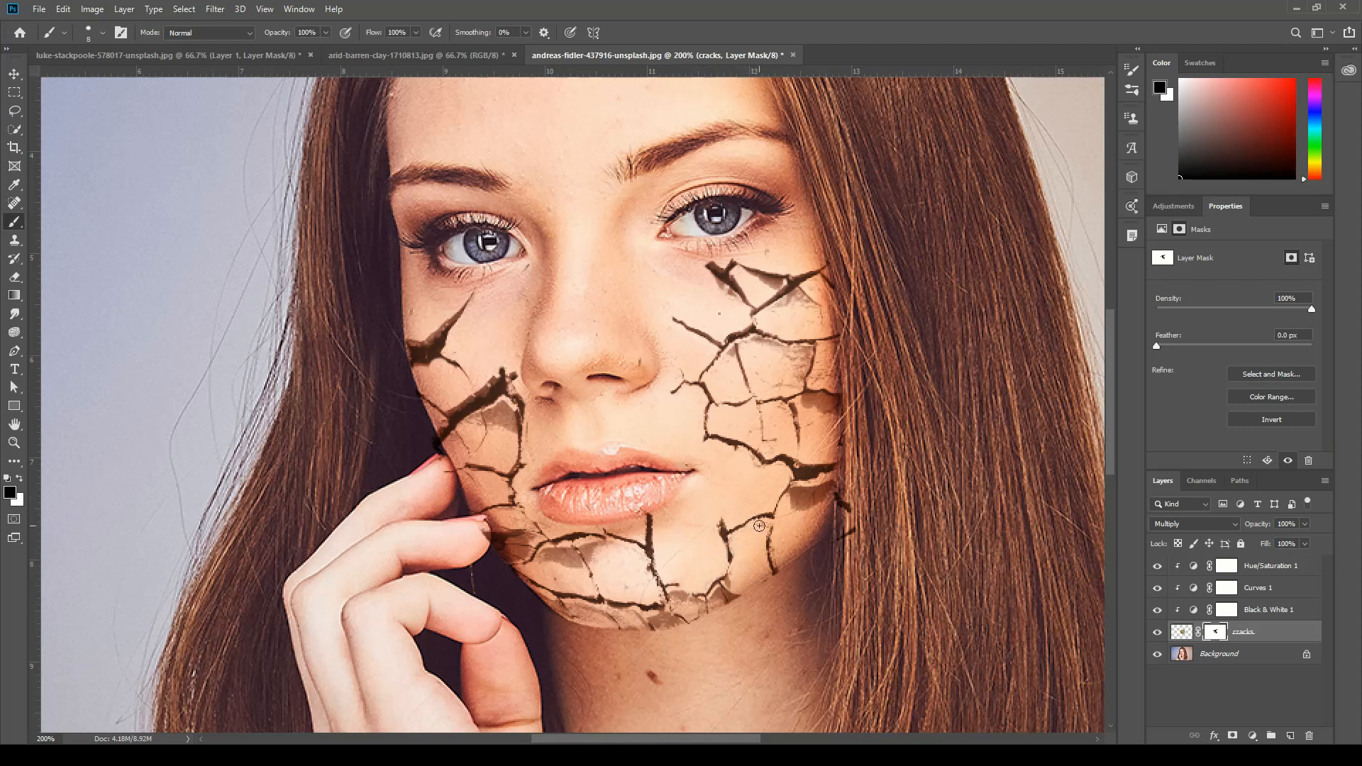
mouse_move(790, 512)
left_mouse_down()
mouse_move(797, 489)
mouse_move(845, 498)
mouse_move(851, 541)
mouse_move(834, 541)
mouse_move(805, 482)
mouse_move(830, 476)
left_mouse_up()
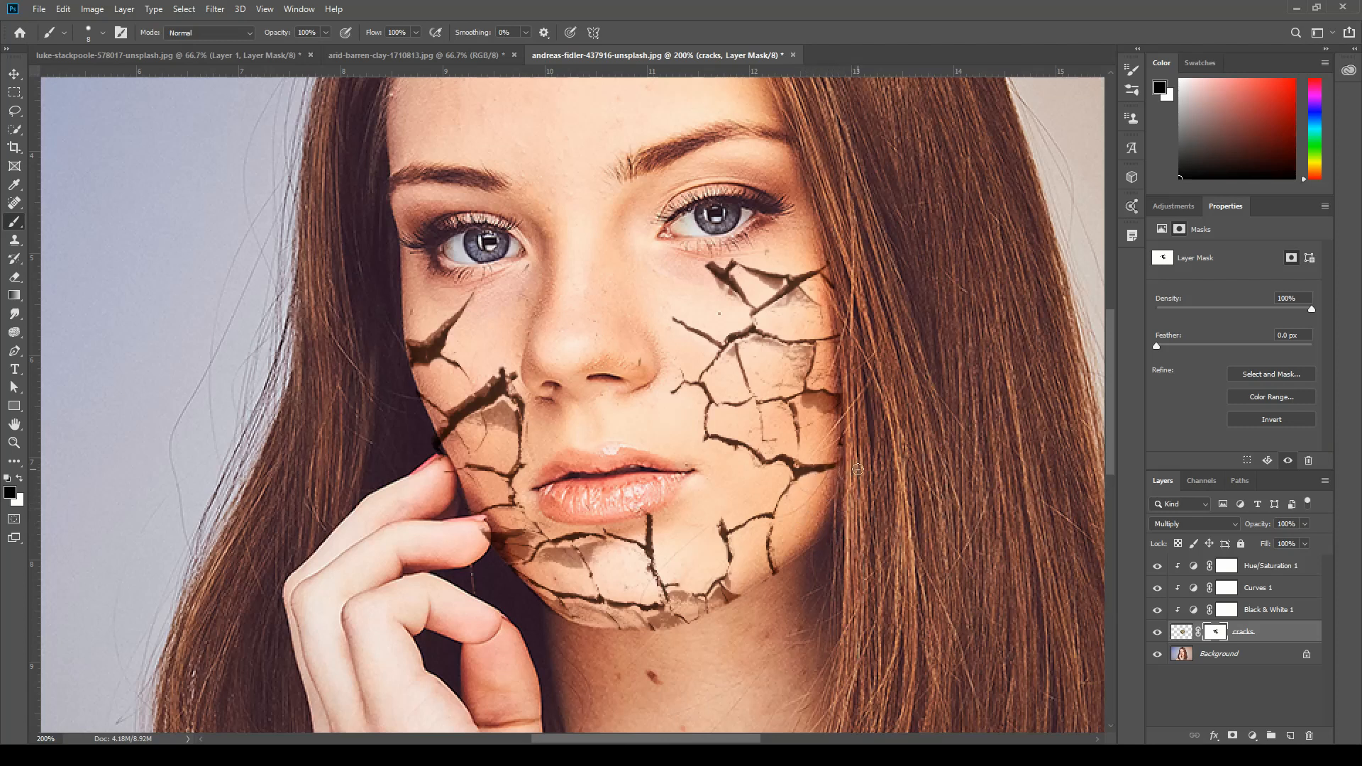
left_click_drag(829, 412, 811, 405)
mouse_move(790, 366)
left_mouse_down()
mouse_move(808, 350)
mouse_move(796, 383)
mouse_move(769, 350)
left_mouse_up()
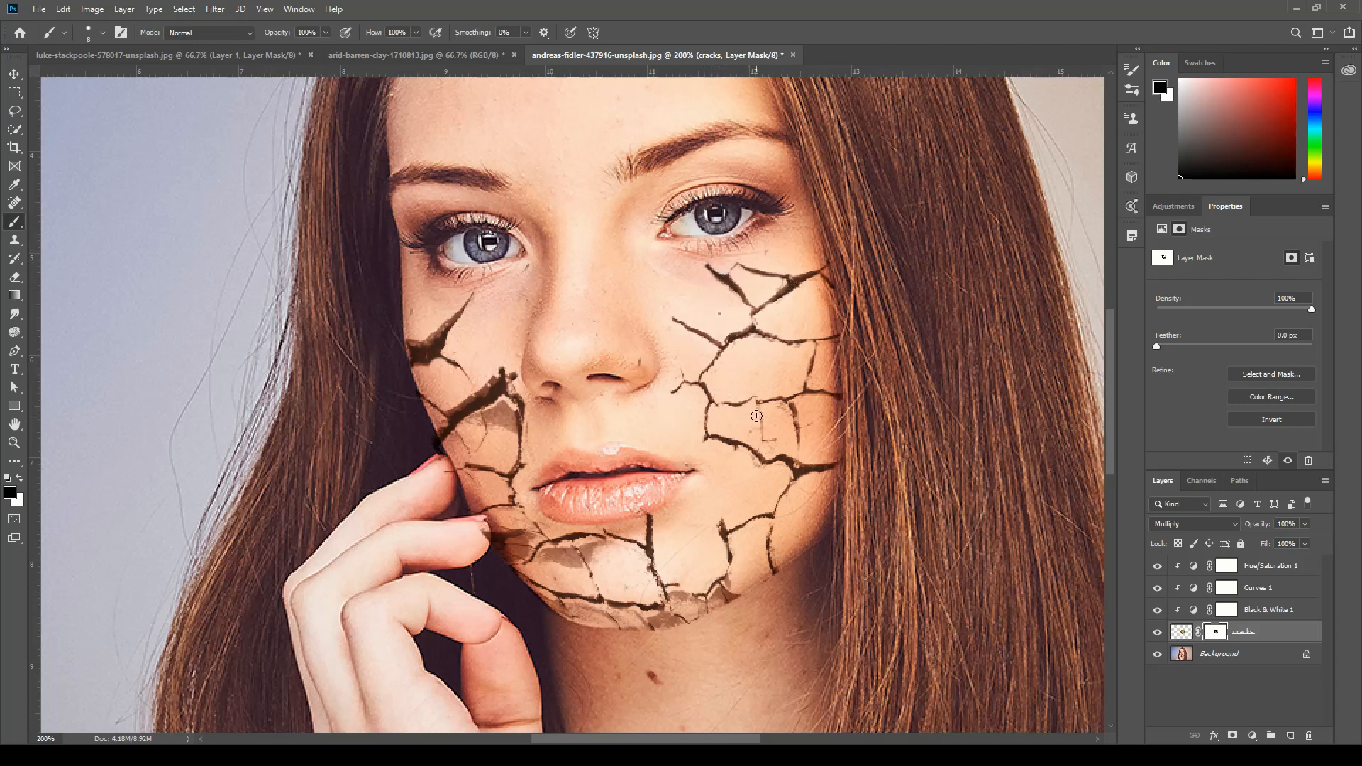
mouse_move(756, 416)
left_mouse_down()
mouse_move(768, 436)
mouse_move(783, 420)
left_mouse_up()
mouse_move(780, 542)
left_mouse_down()
mouse_move(769, 559)
mouse_move(782, 565)
left_mouse_up()
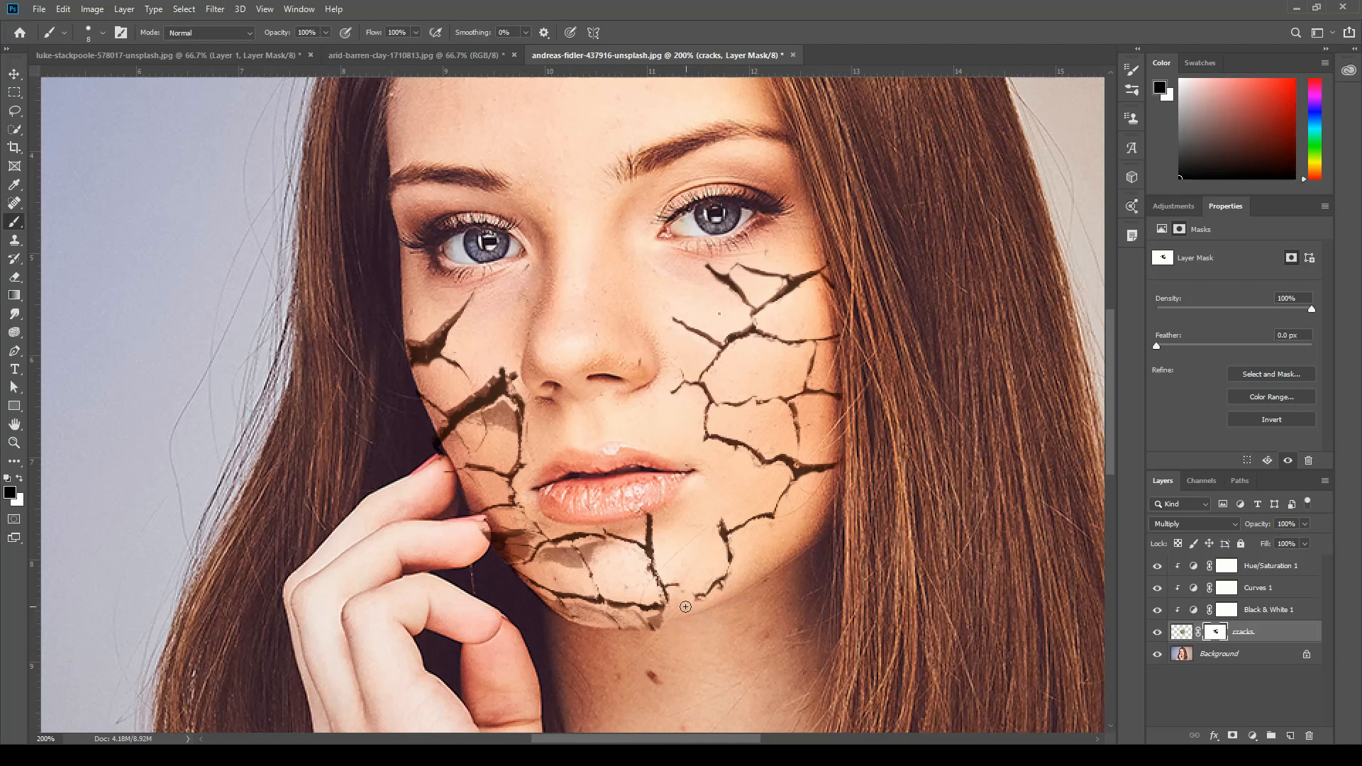
Mask out the leftover clay shading around the chin and the jaw beside the fingers, and trim the left-hand cheek's cracks.
mouse_move(674, 625)
left_mouse_down()
mouse_move(562, 614)
mouse_move(528, 590)
left_mouse_up()
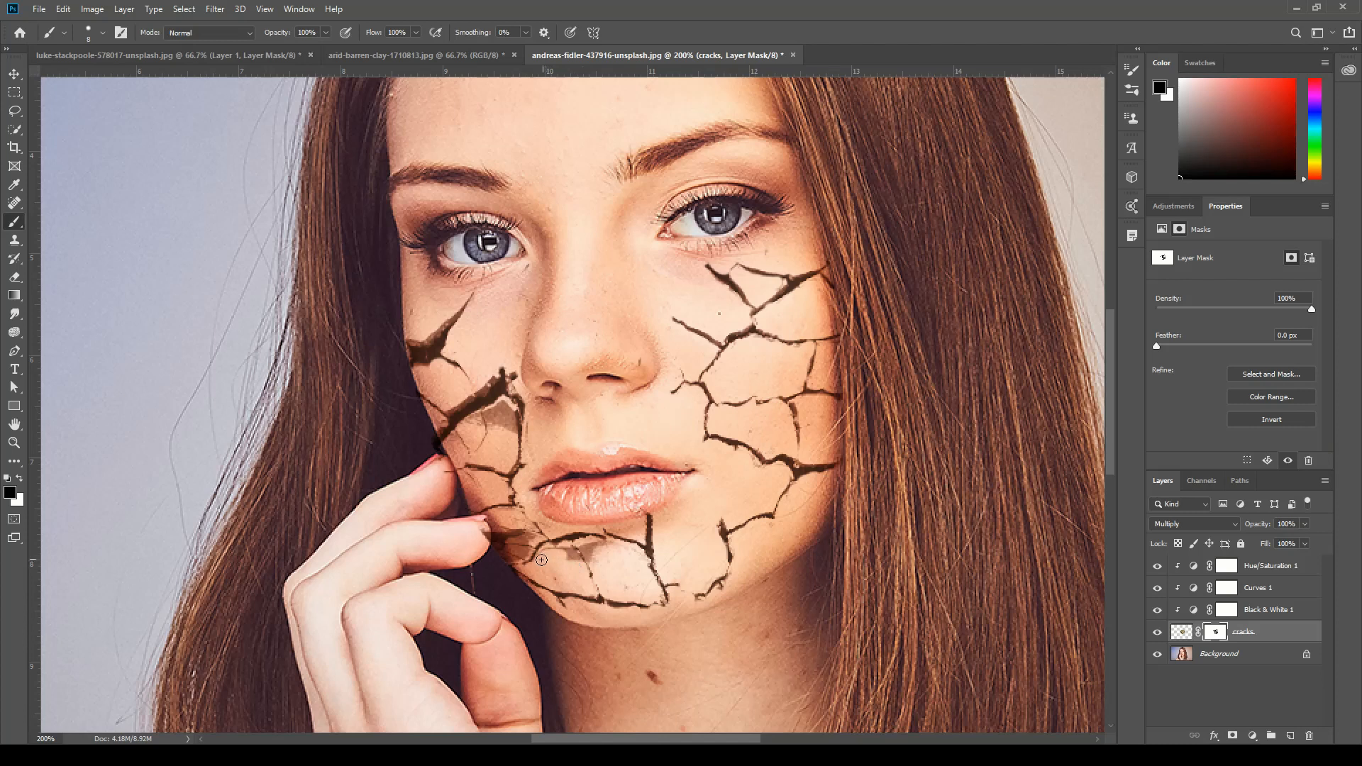
mouse_move(548, 555)
left_mouse_down()
mouse_move(560, 547)
mouse_move(572, 564)
mouse_move(595, 548)
left_mouse_up()
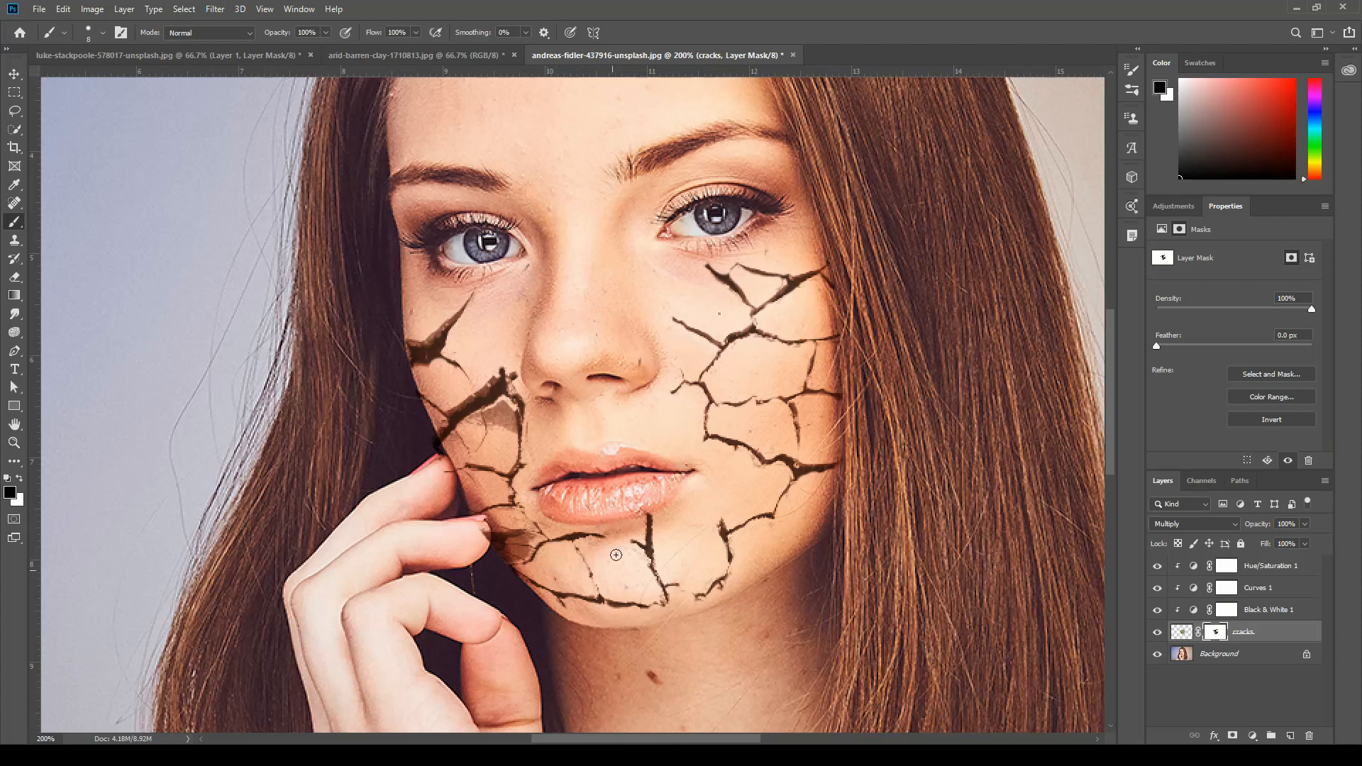
mouse_move(530, 533)
left_mouse_down()
mouse_move(509, 556)
mouse_move(493, 531)
mouse_move(513, 538)
left_mouse_up()
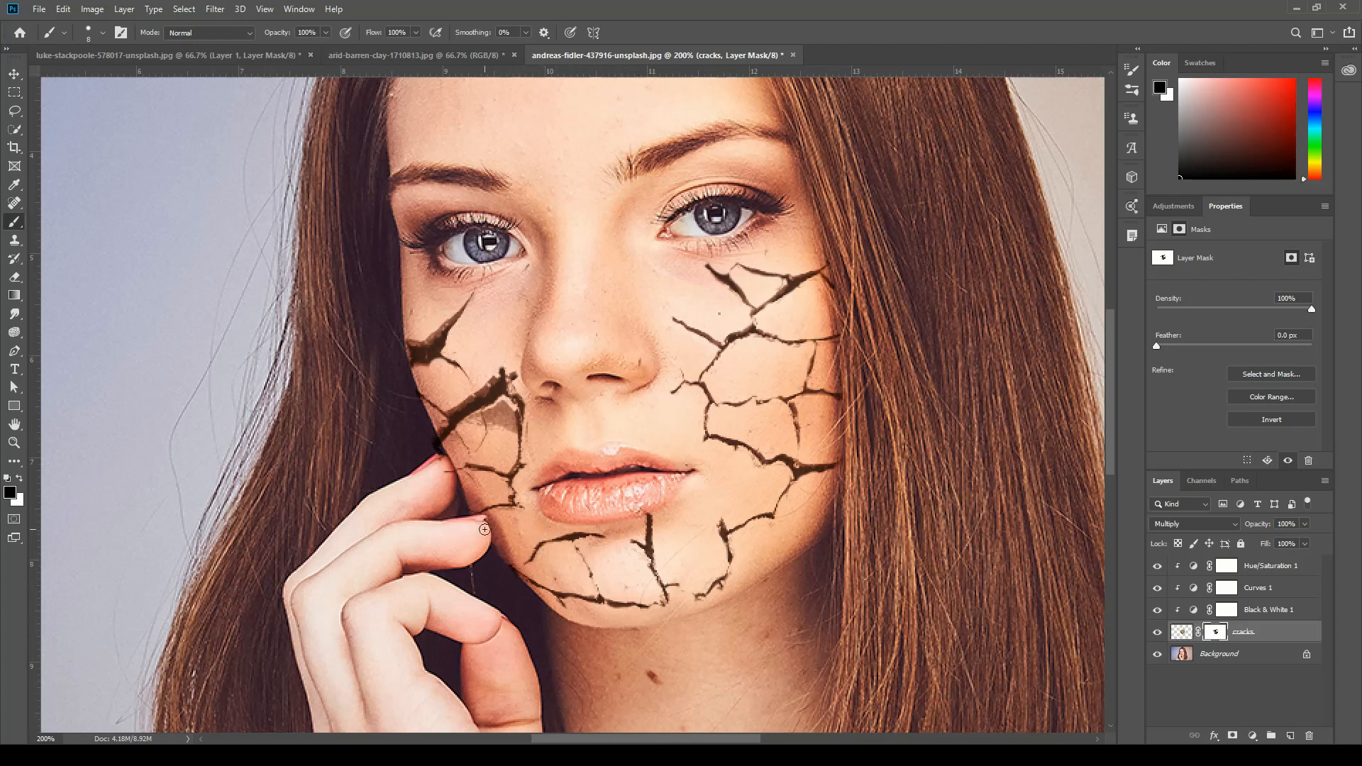
left_click(656, 535)
left_click_drag(460, 297, 413, 340)
mouse_move(481, 378)
left_mouse_down()
mouse_move(495, 376)
mouse_move(484, 387)
left_mouse_up()
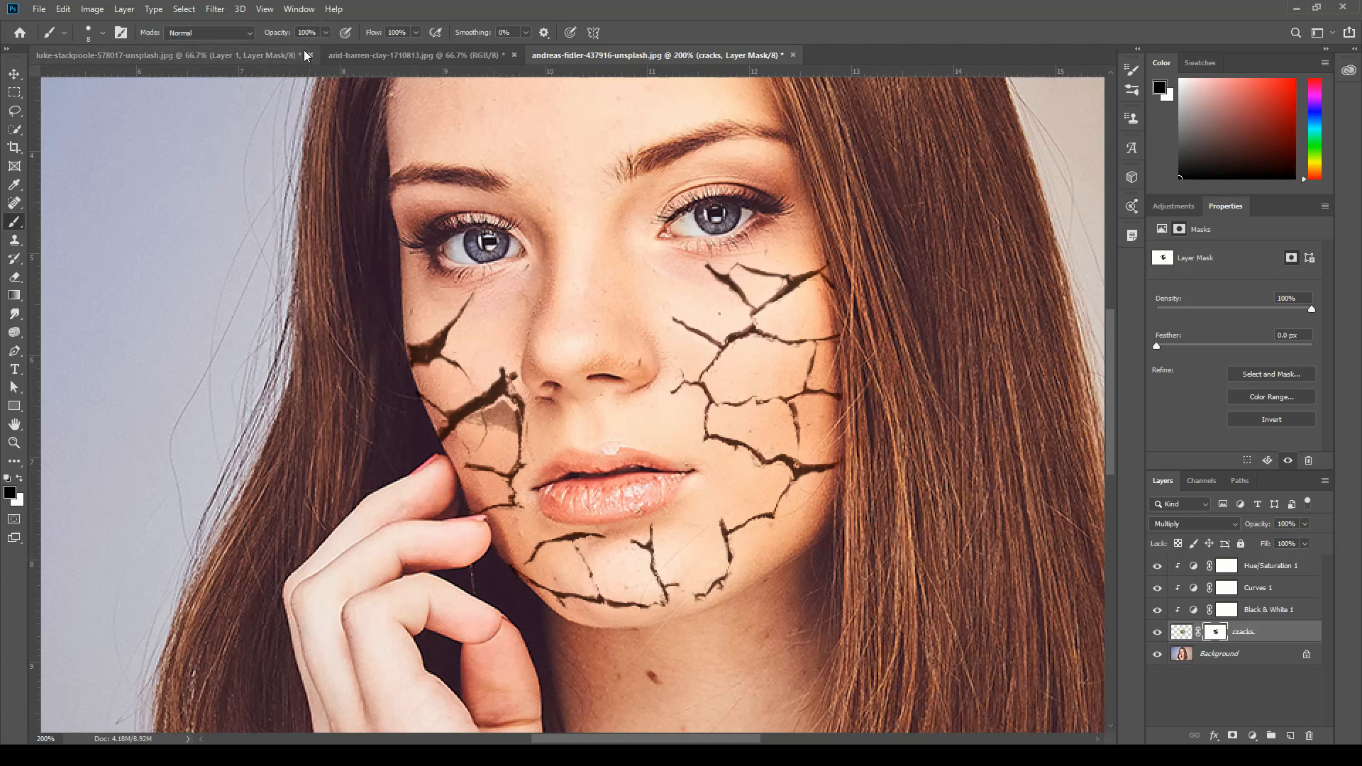
Reduce the brush opacity to 20% and then 10%, and soften the crack edges below the right-hand eye on the mask.
key("2")
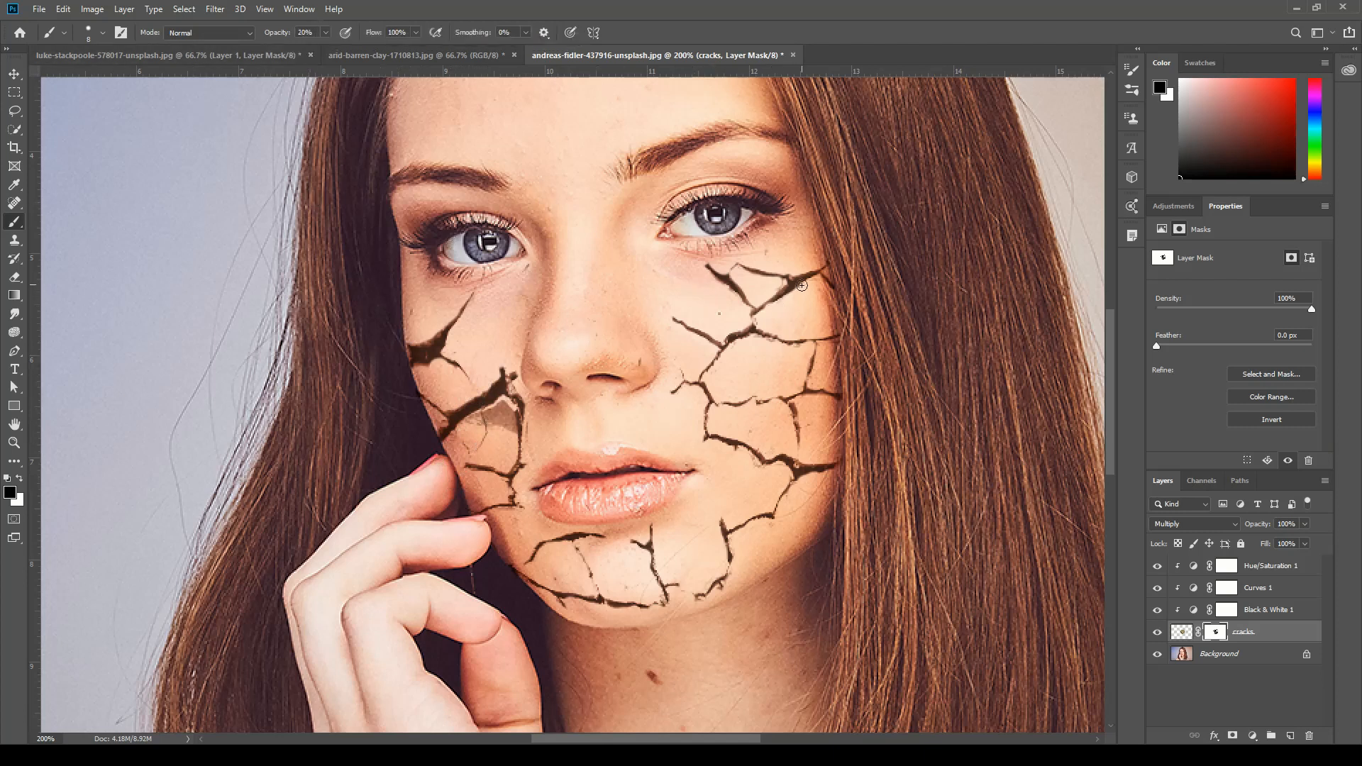
mouse_move(786, 286)
left_mouse_down()
mouse_move(756, 309)
mouse_move(720, 290)
mouse_move(754, 285)
left_mouse_up()
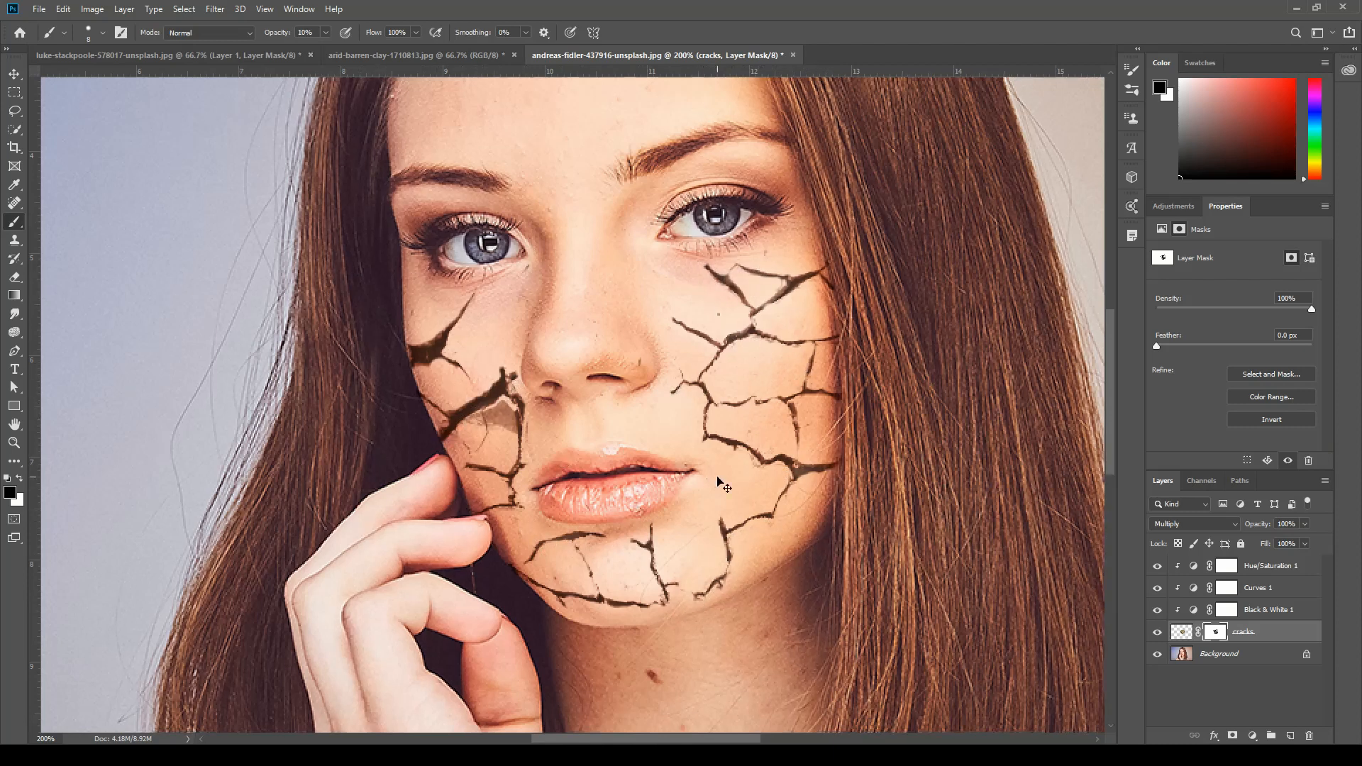
key("ctrl+minus")
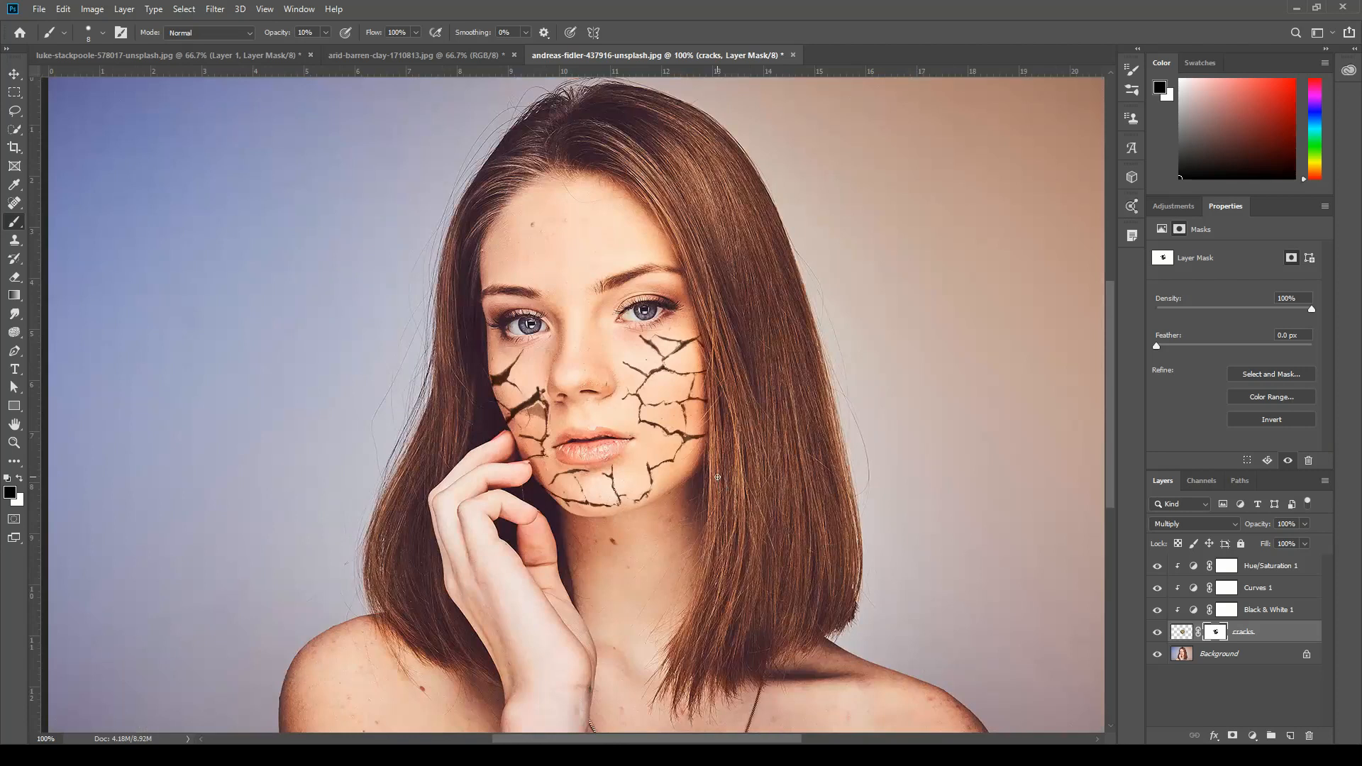